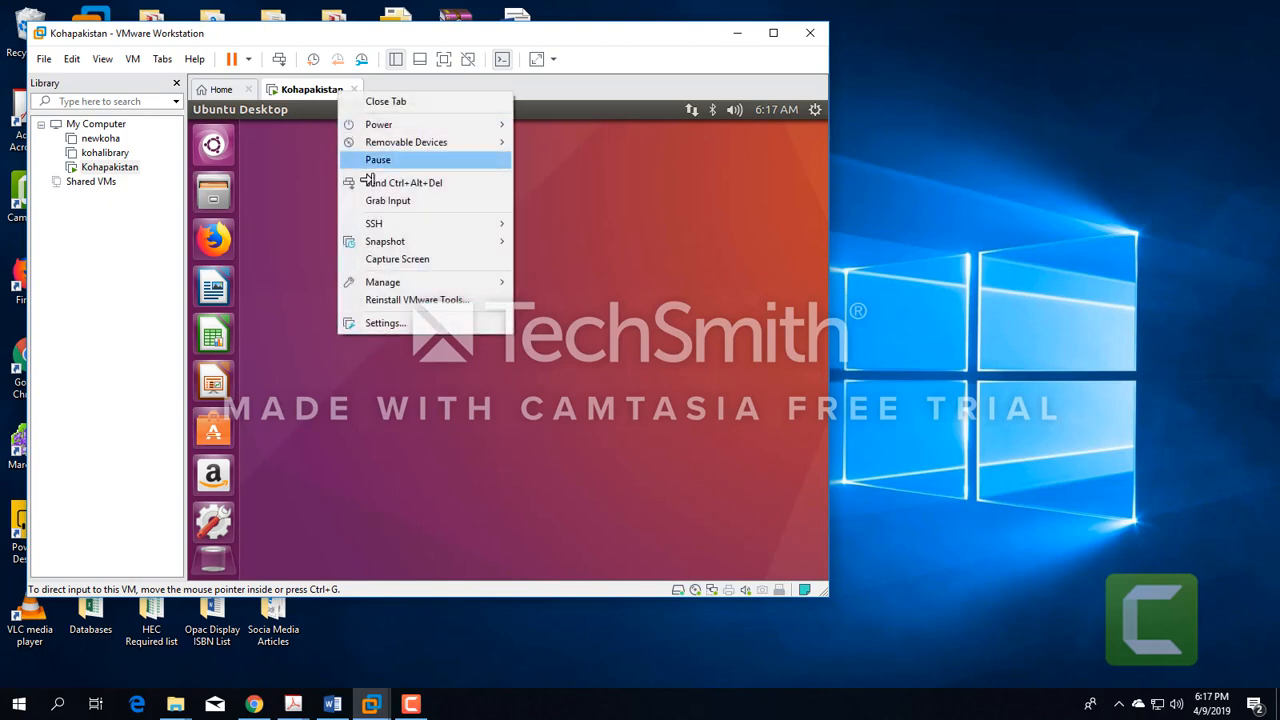
Power off the Kohapakistan virtual machine and power it back on
{"action": "mouse_move", "coordinate": [390, 124]}
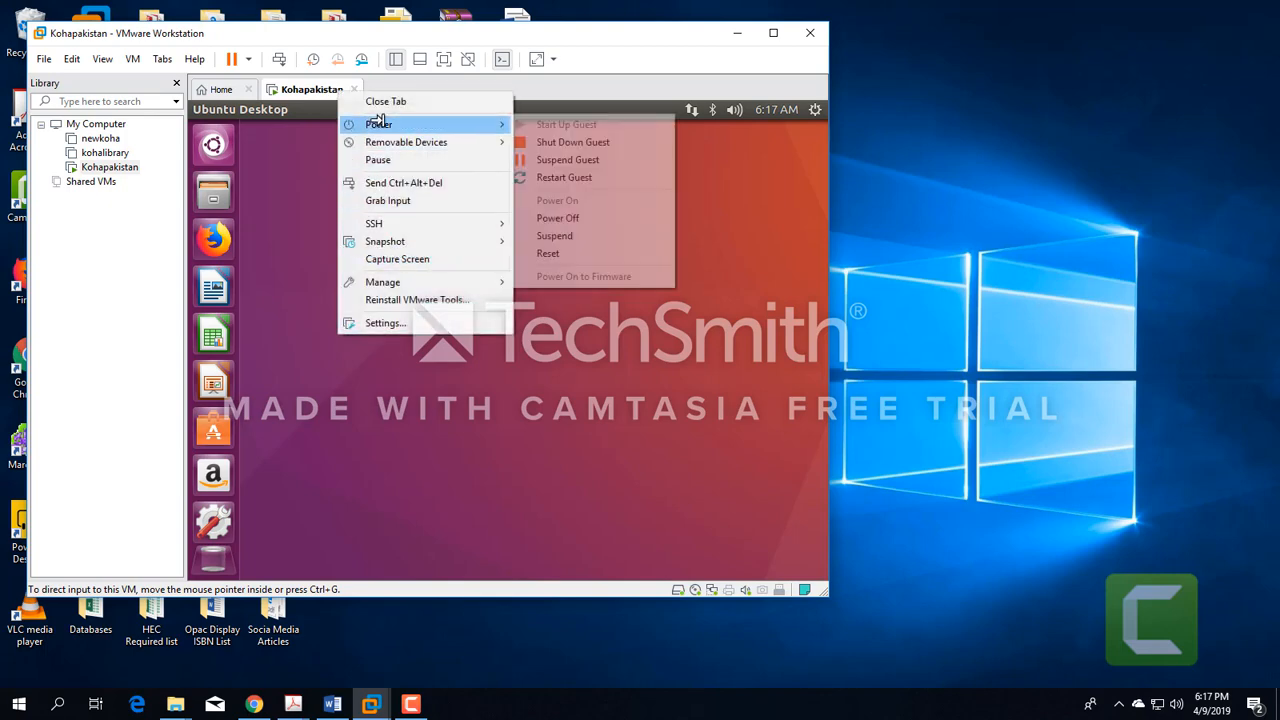
{"action": "left_click", "coordinate": [557, 218]}
{"action": "left_click", "coordinate": [438, 360]}
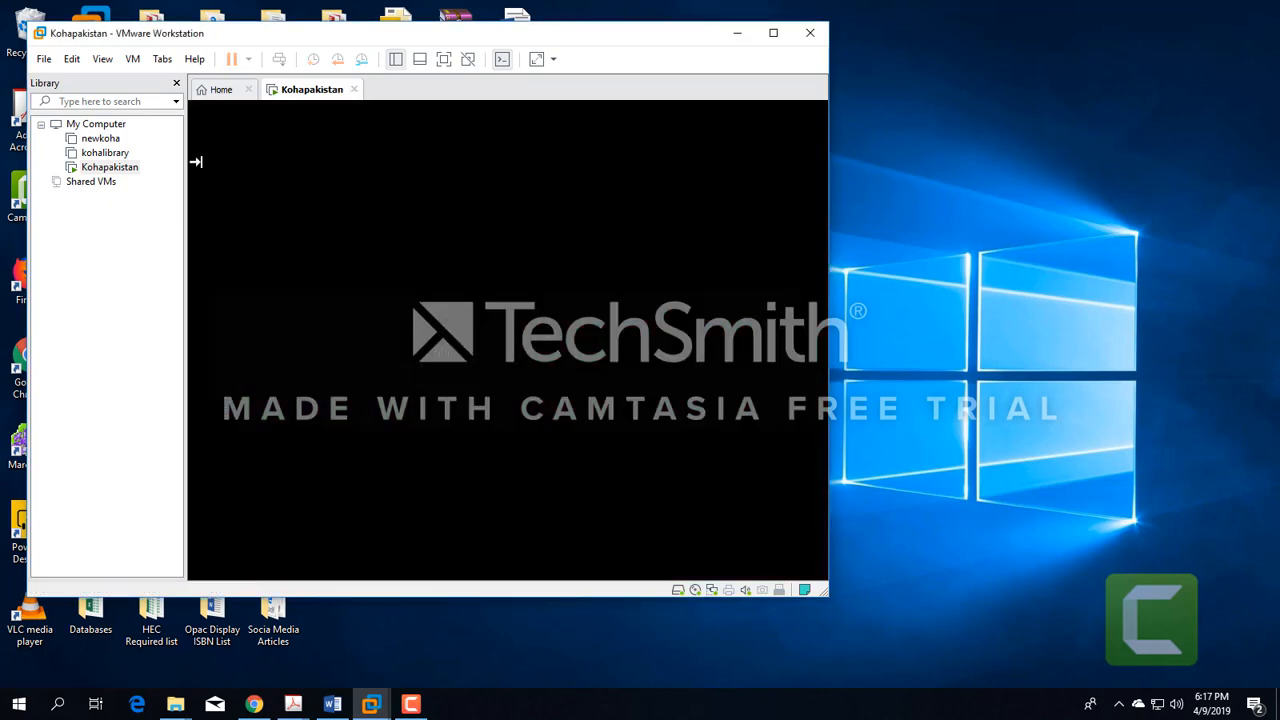
{"action": "left_click", "coordinate": [258, 148]}
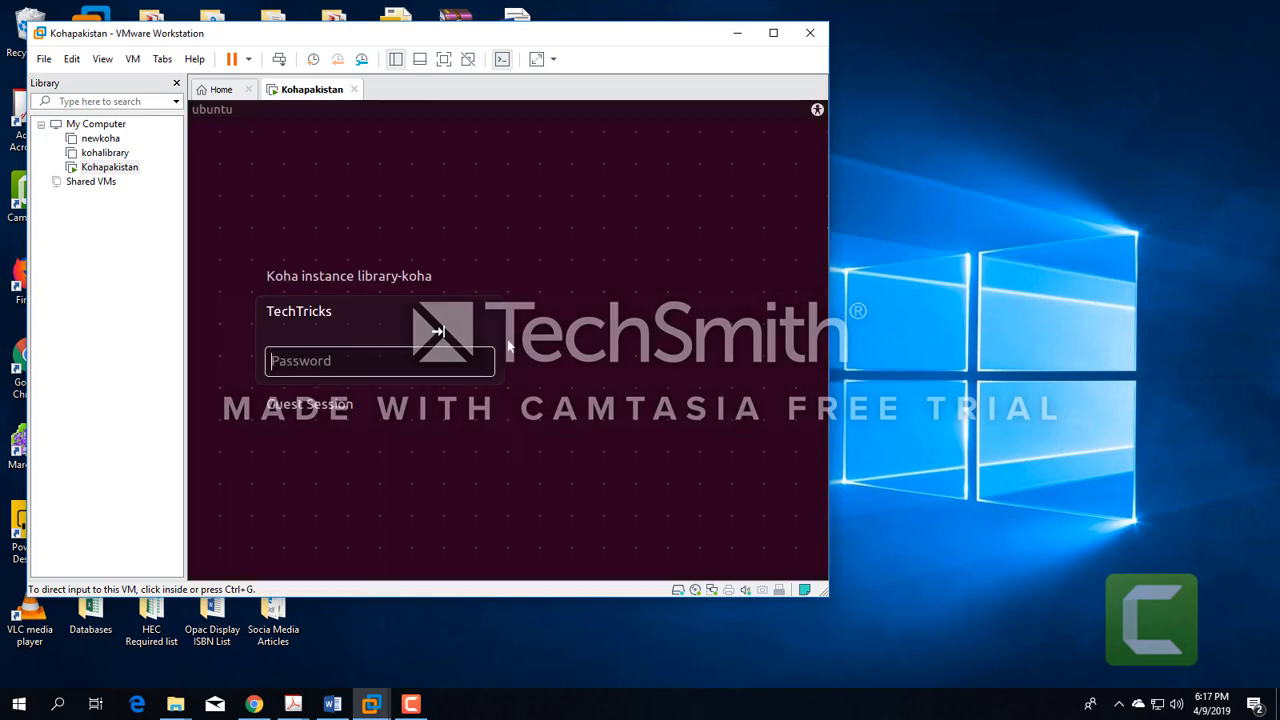
Log in to the TechTricks account on the Ubuntu guest with the account password
{"action": "left_click", "coordinate": [510, 346]}
{"action": "type", "text": "•"}
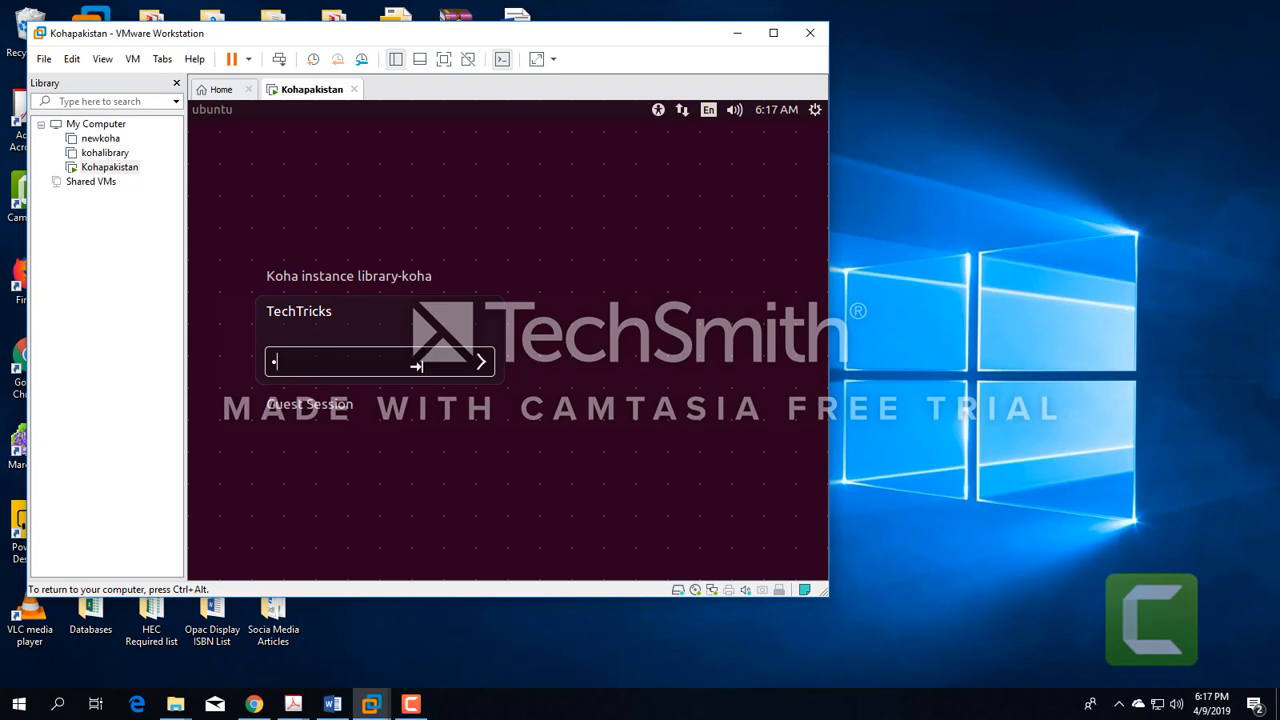
{"action": "type", "text": "•••"}
{"action": "key", "text": "Return"}
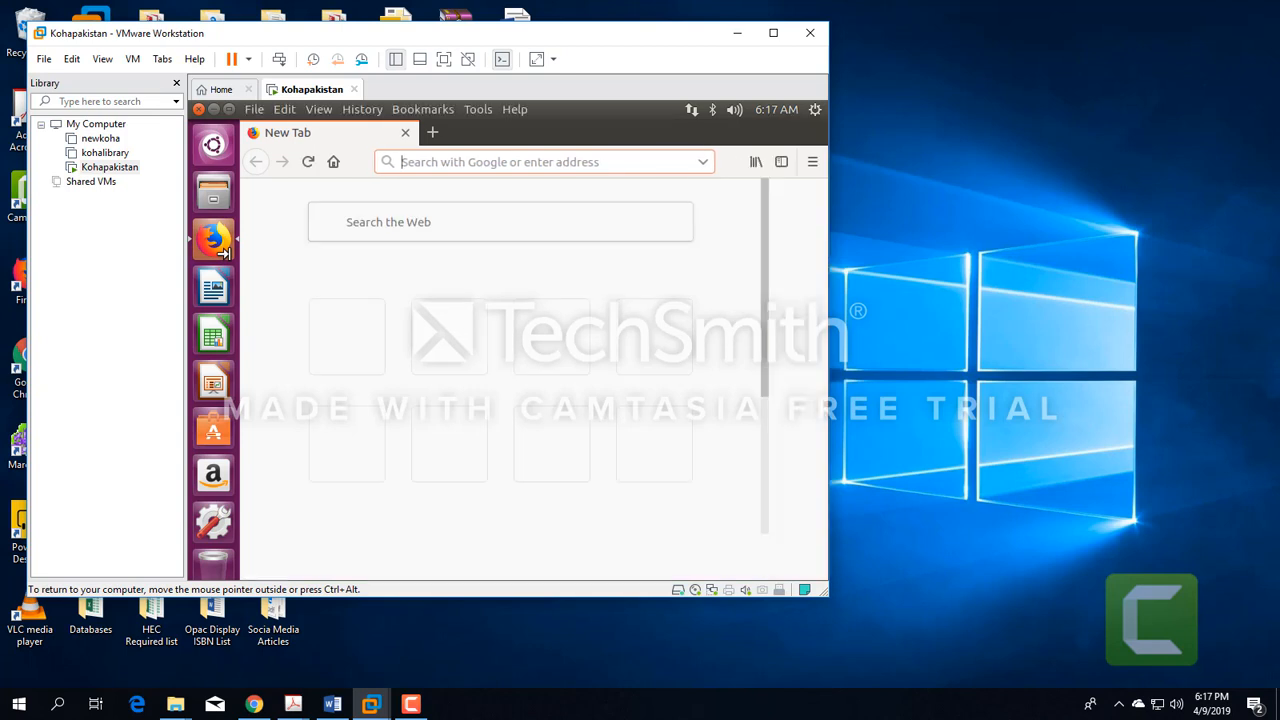
Log in to the Koha staff client at localhost:8080 with the prefilled credentials and show the virtual machine full screen
{"action": "type", "text": "localhost:8080/"}
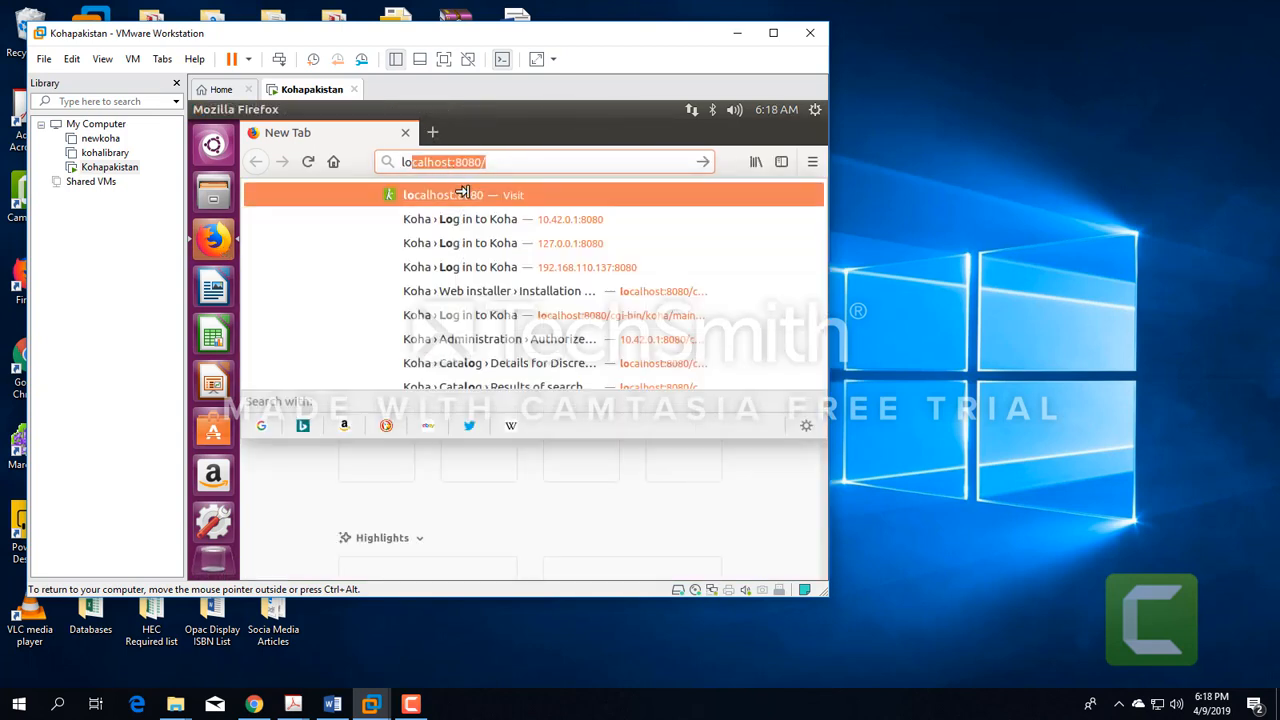
{"action": "key", "text": "Return"}
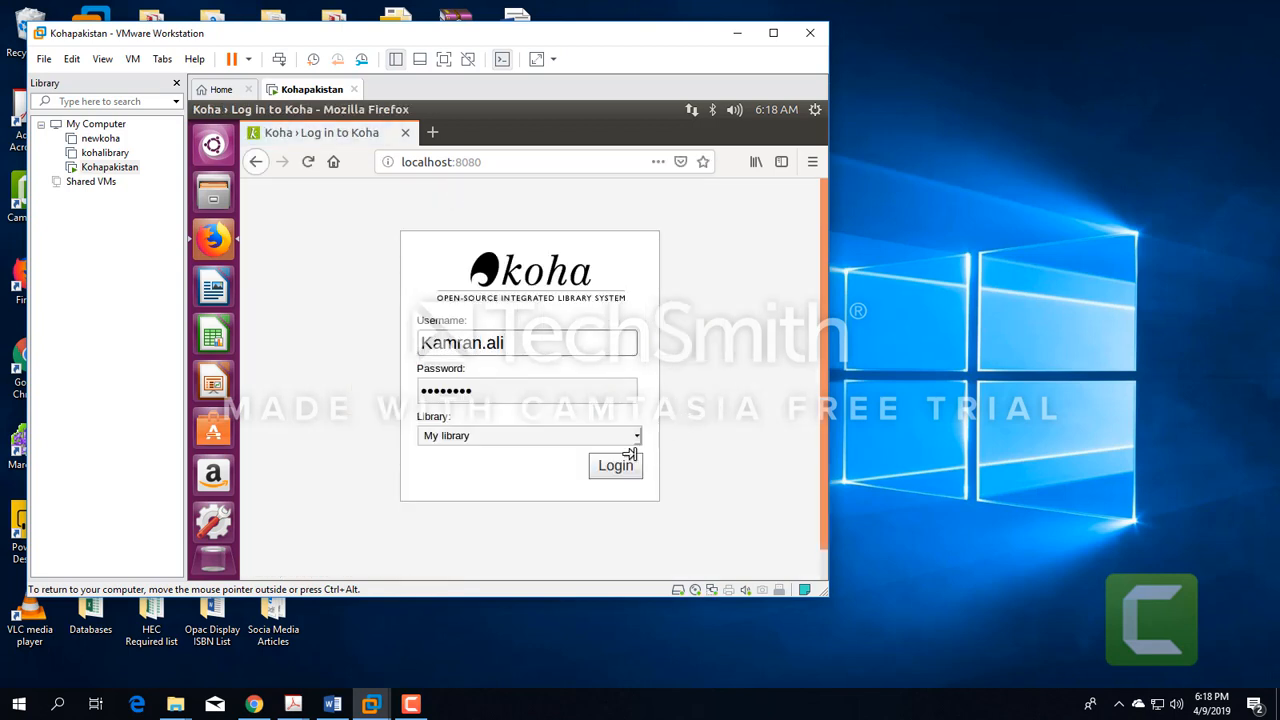
{"action": "left_click", "coordinate": [622, 460]}
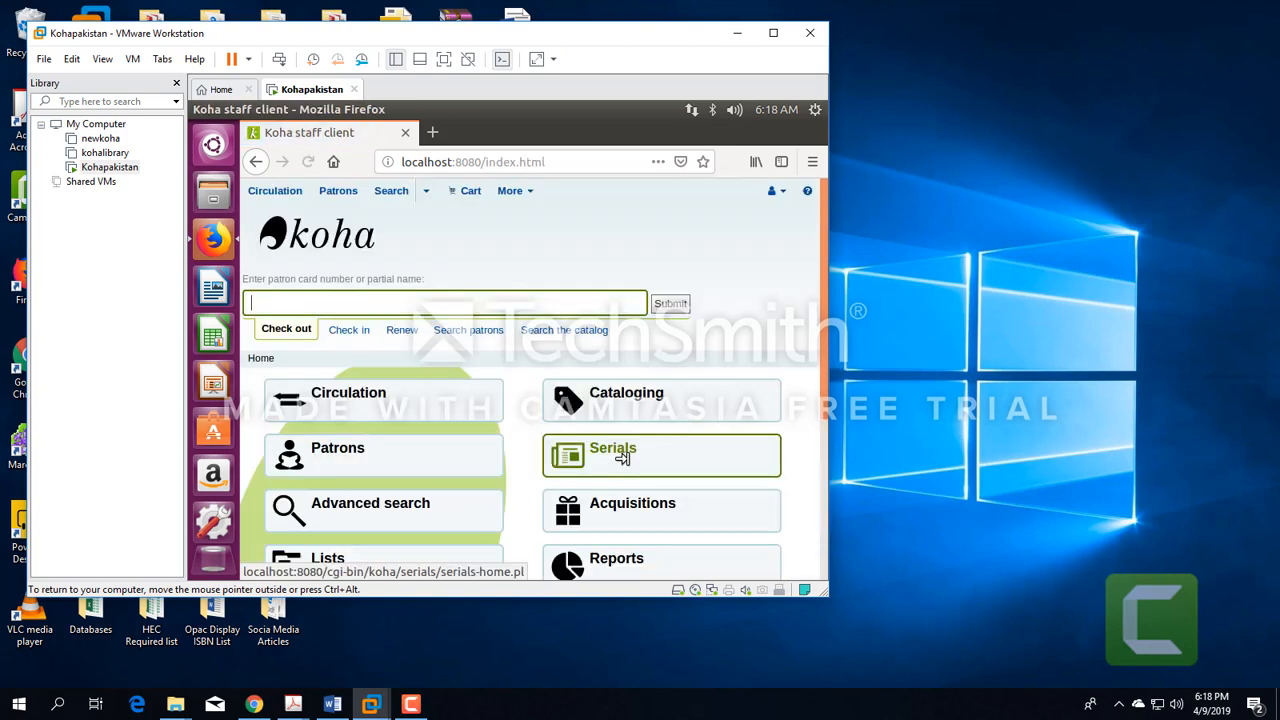
{"action": "left_click", "coordinate": [444, 59]}
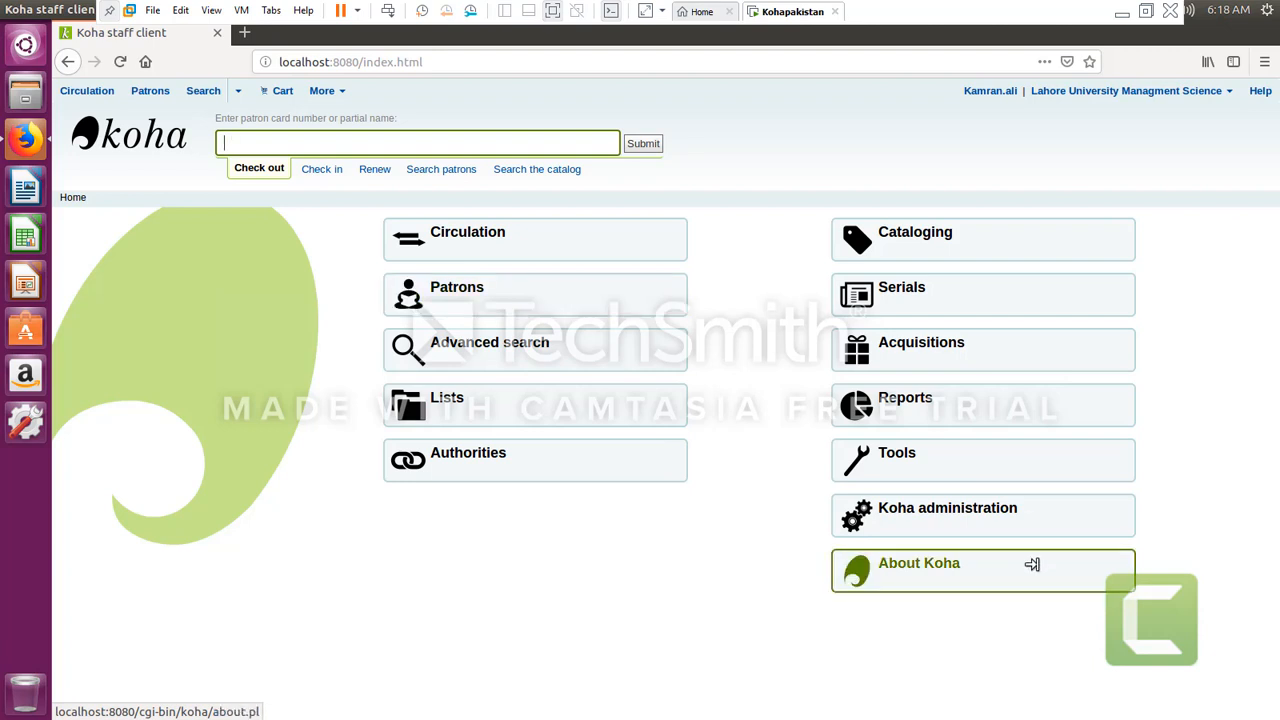
Open the item types in Koha administration and examine their codes and descriptions
{"action": "left_click", "coordinate": [937, 525]}
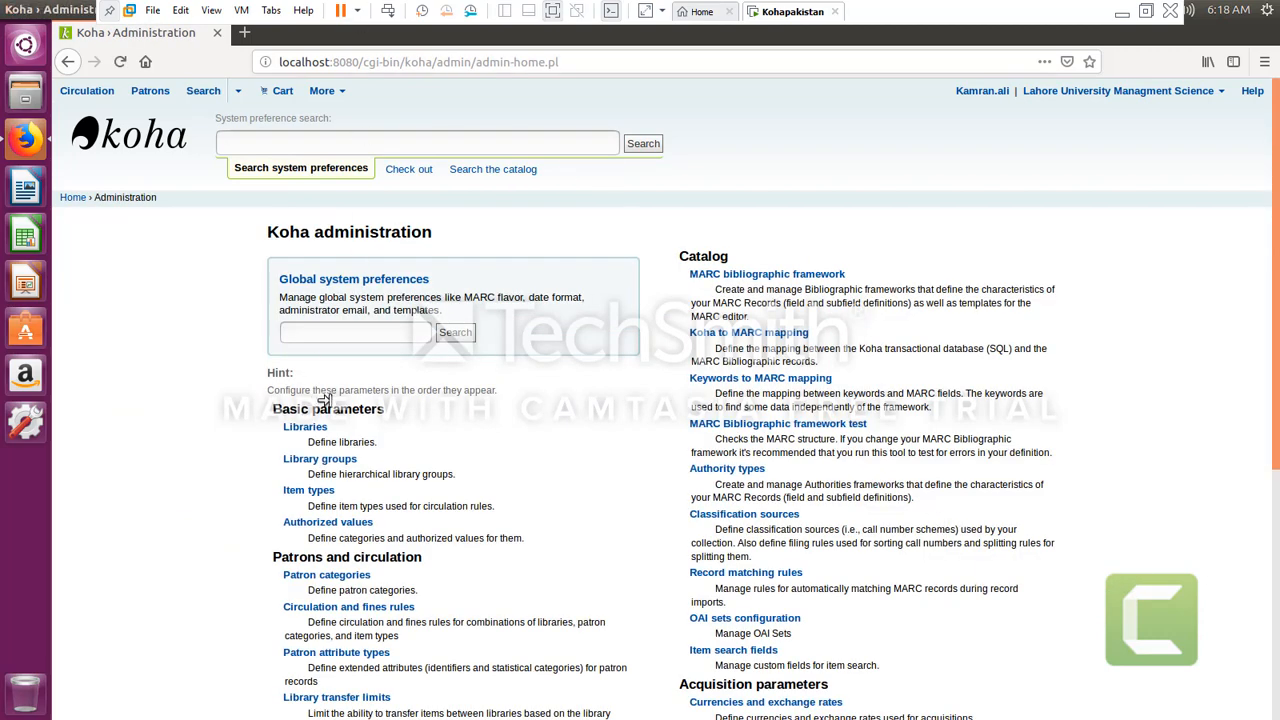
{"action": "scroll", "coordinate": [329, 406], "scroll_direction": "down", "scroll_amount": 3}
{"action": "left_click", "coordinate": [313, 308]}
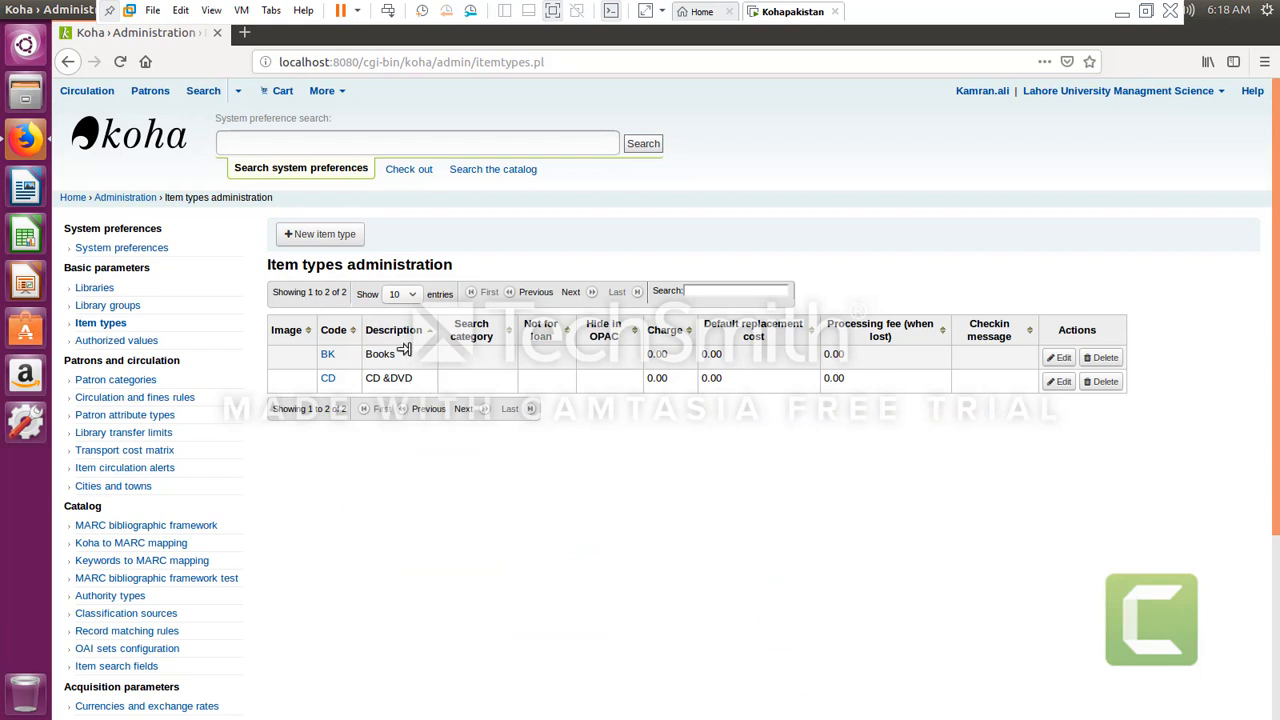
{"action": "left_click_drag", "start_coordinate": [337, 356], "coordinate": [319, 380]}
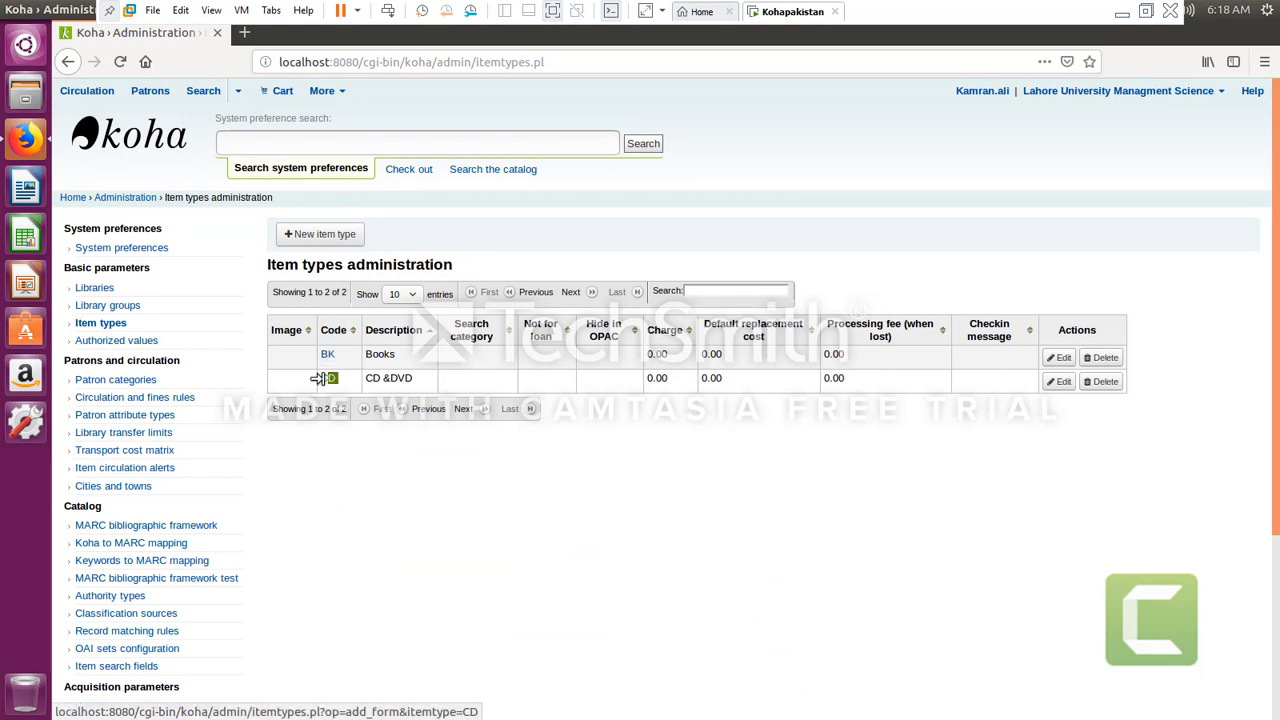
{"action": "left_click", "coordinate": [368, 482]}
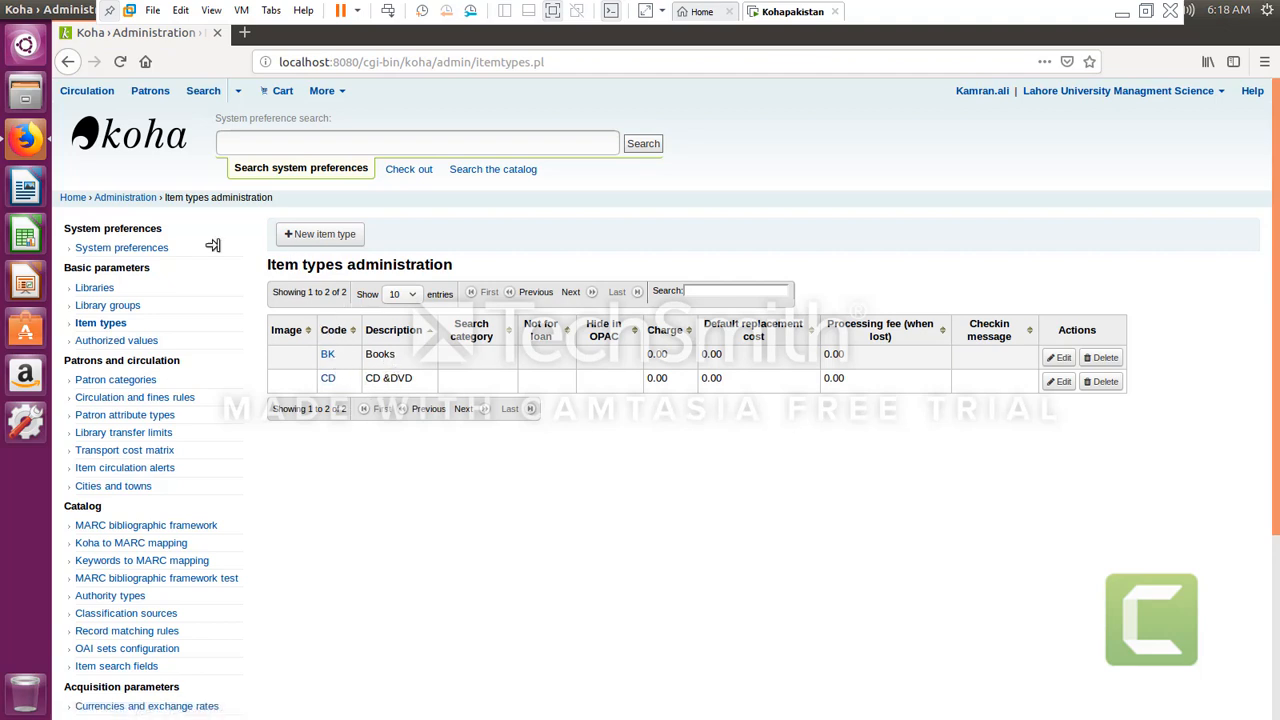
Return to Koha administration and start a new entry in the libraries list
{"action": "left_click", "coordinate": [132, 200]}
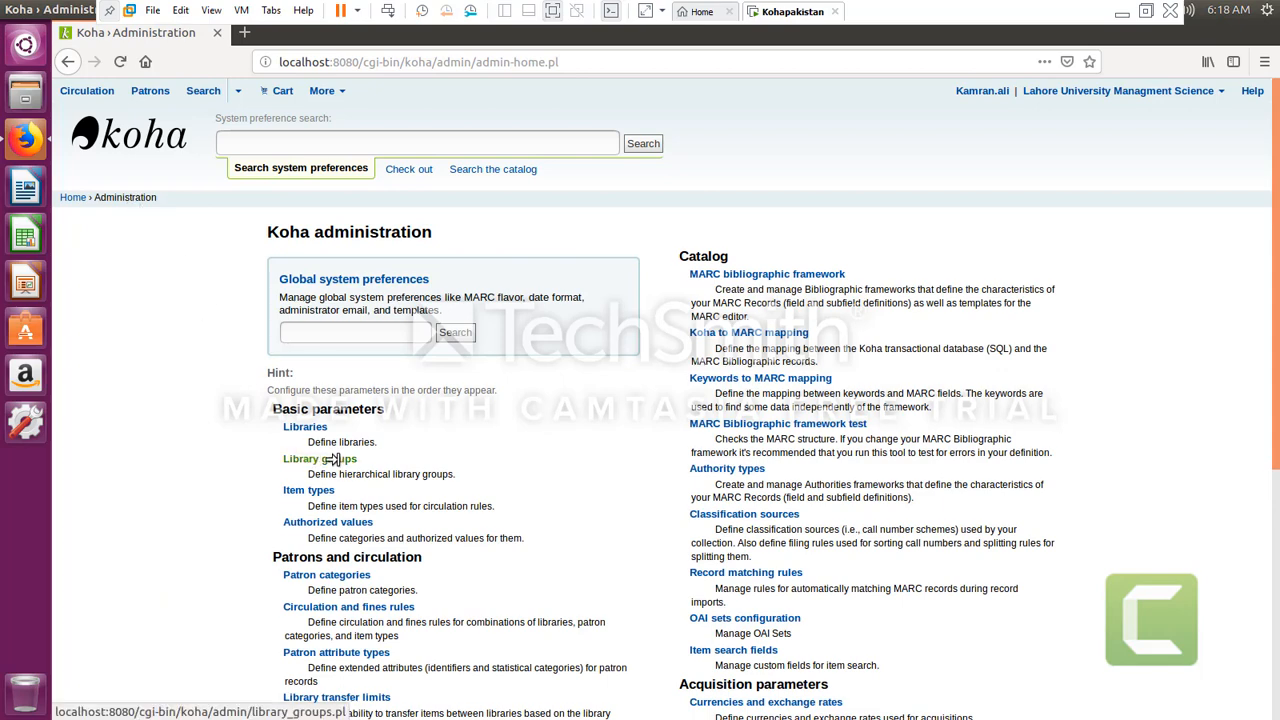
{"action": "scroll", "coordinate": [330, 455], "scroll_direction": "down", "scroll_amount": 1}
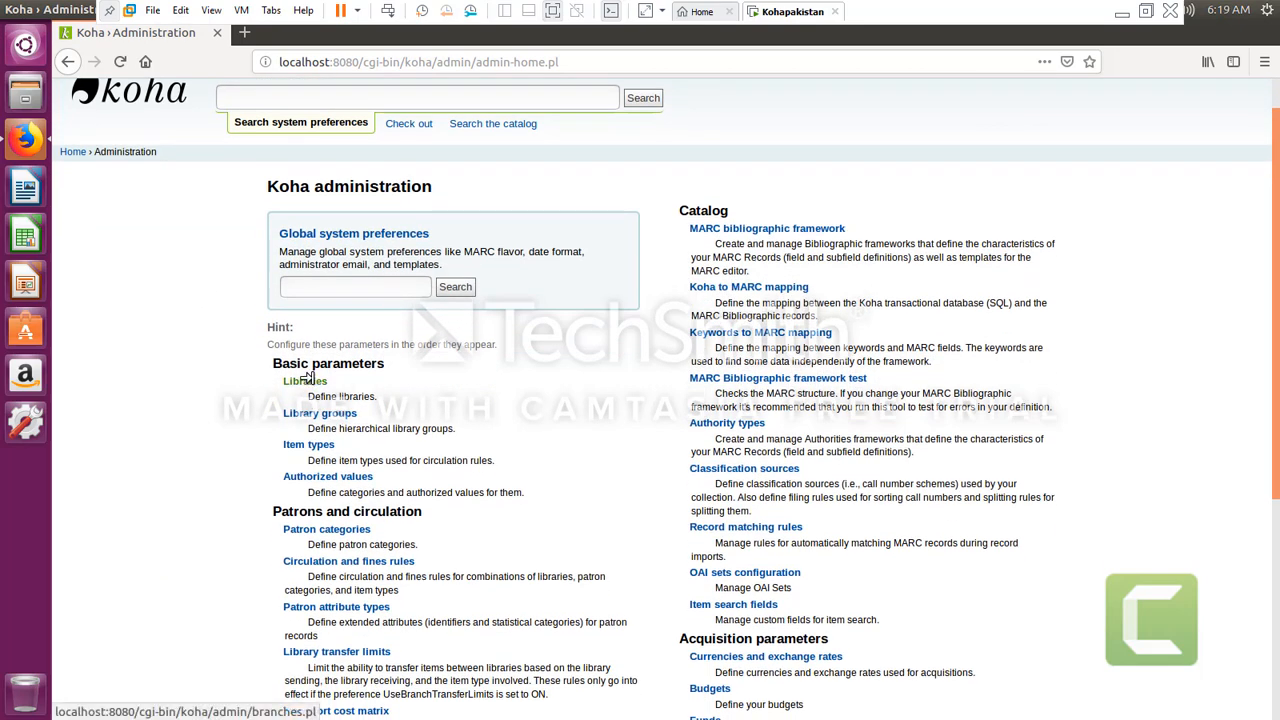
{"action": "left_click", "coordinate": [306, 381]}
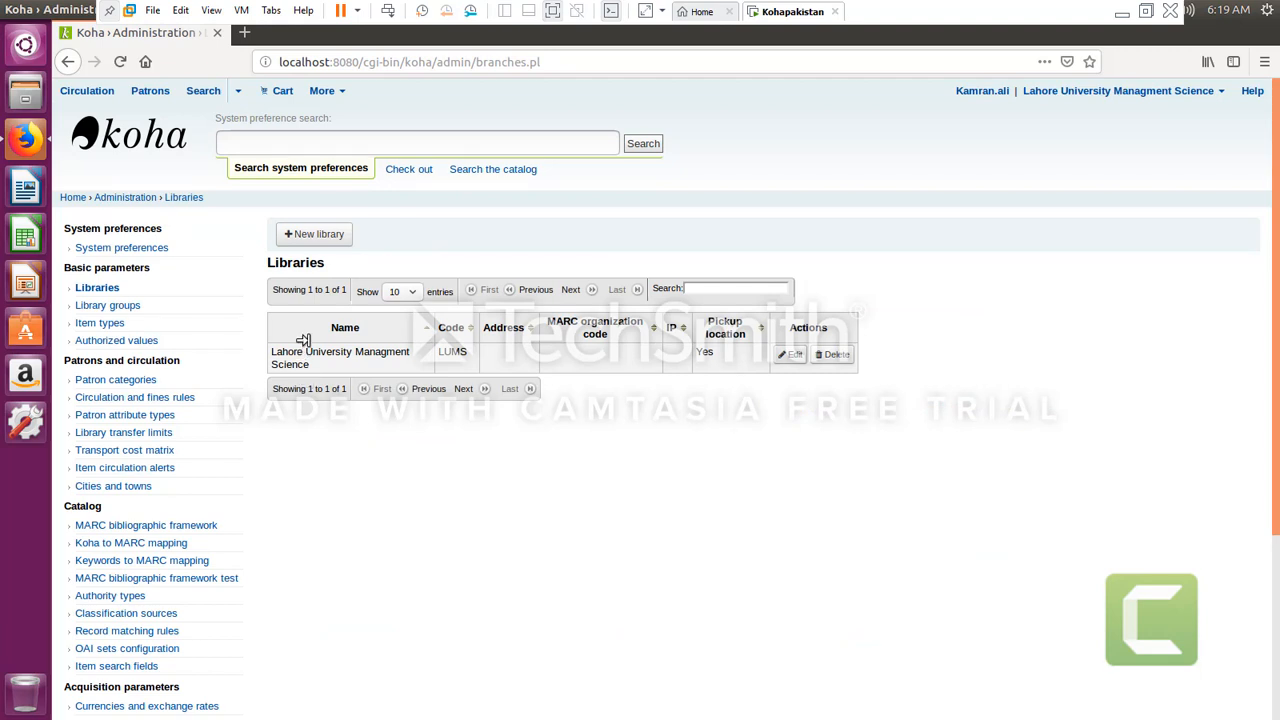
{"action": "left_click", "coordinate": [314, 236]}
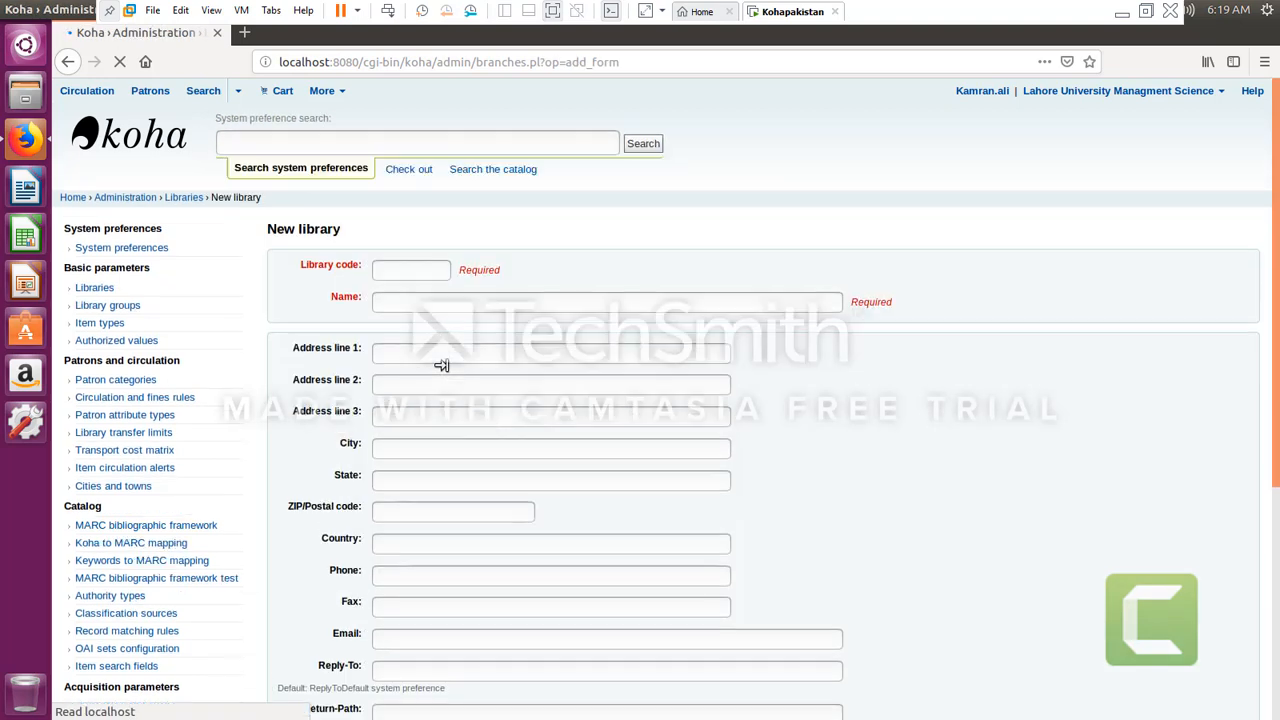
Set the new library's code to LUMS2
{"action": "left_click", "coordinate": [406, 267]}
{"action": "type", "text": "LUNS"}
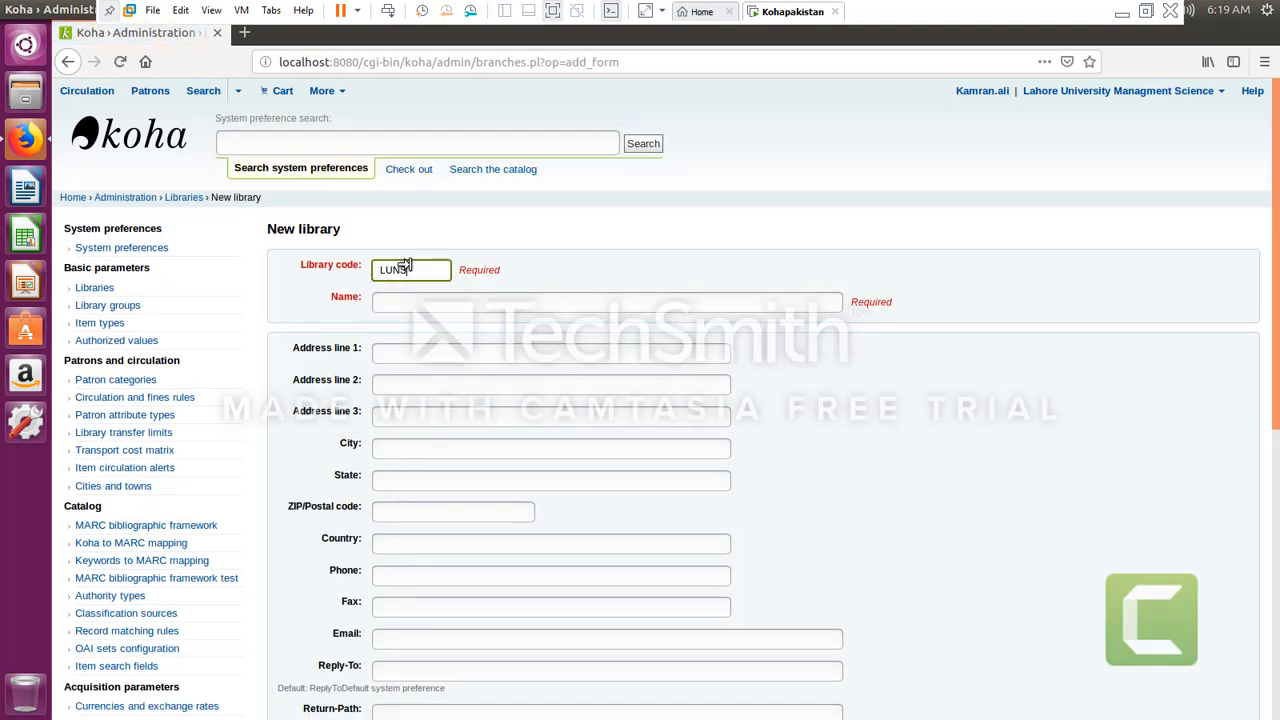
{"action": "key", "text": "BackSpace"}
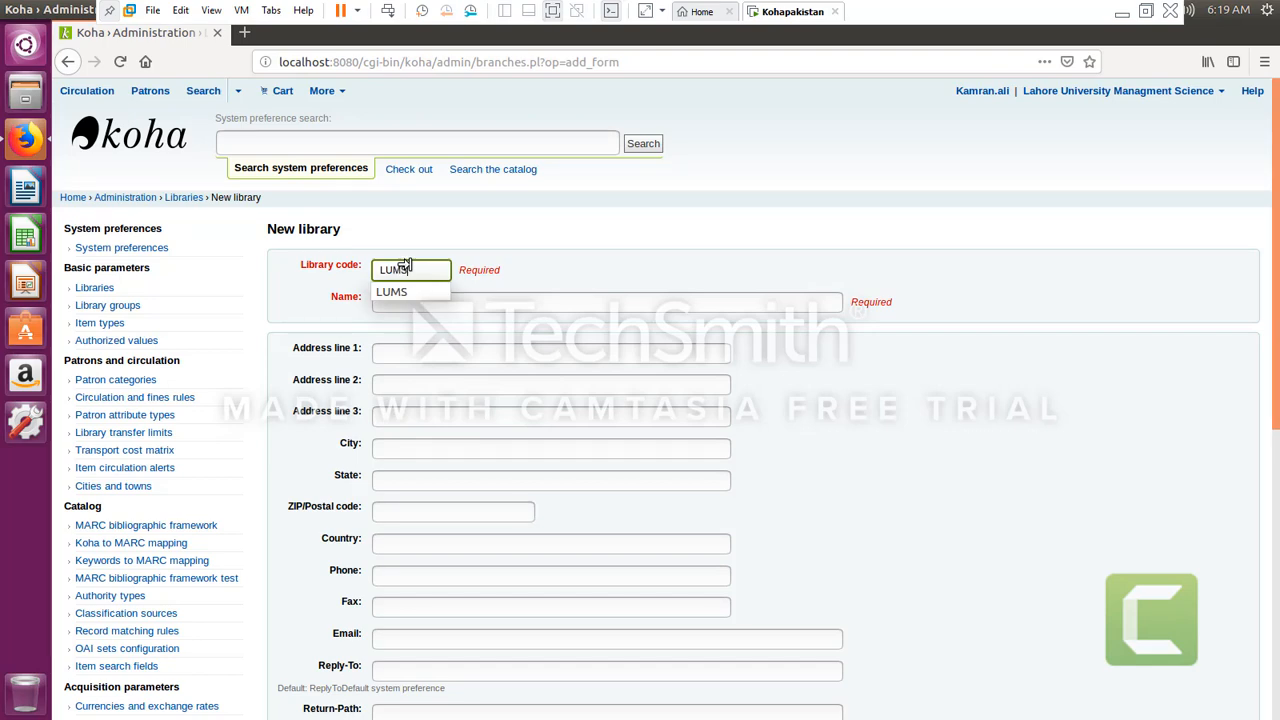
{"action": "type", "text": "MS"}
{"action": "key", "text": "Down"}
{"action": "key", "text": "Return"}
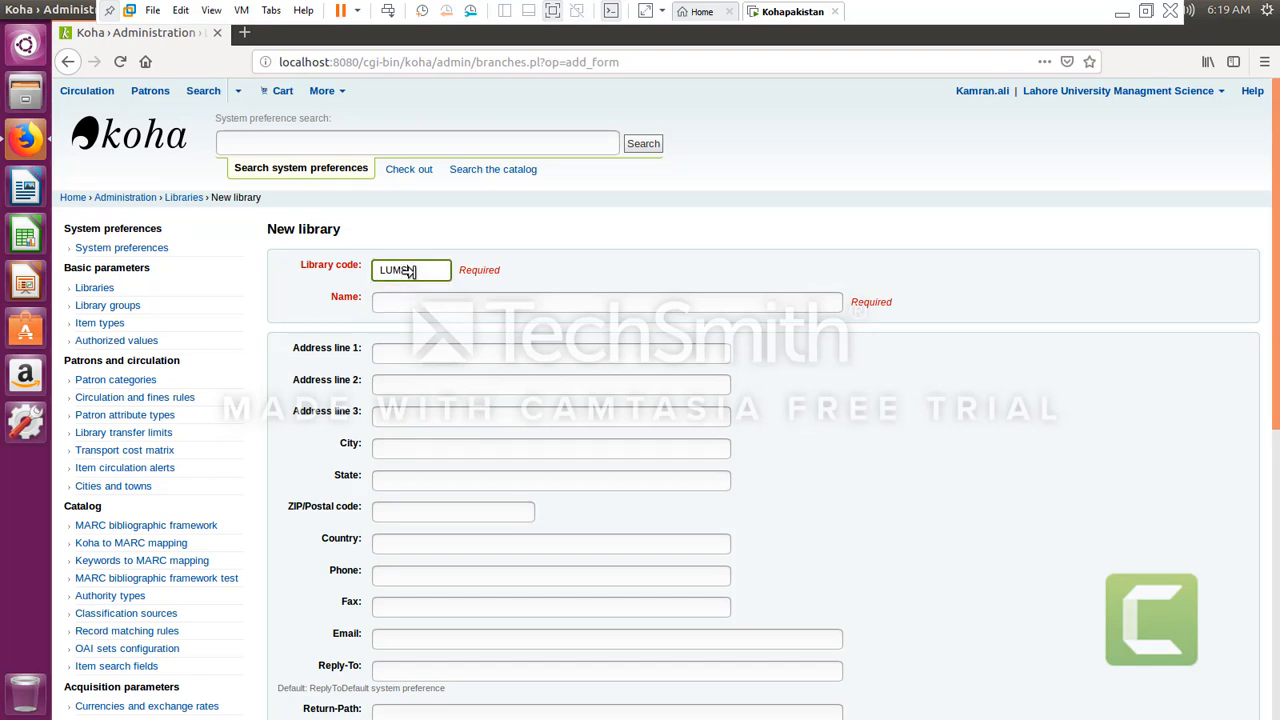
{"action": "type", "text": "2"}
Name the new library "Lahore University Managment Science Karachi" and submit it
{"action": "scroll", "coordinate": [420, 310], "scroll_direction": "down", "scroll_amount": 2}
{"action": "left_click", "coordinate": [400, 217]}
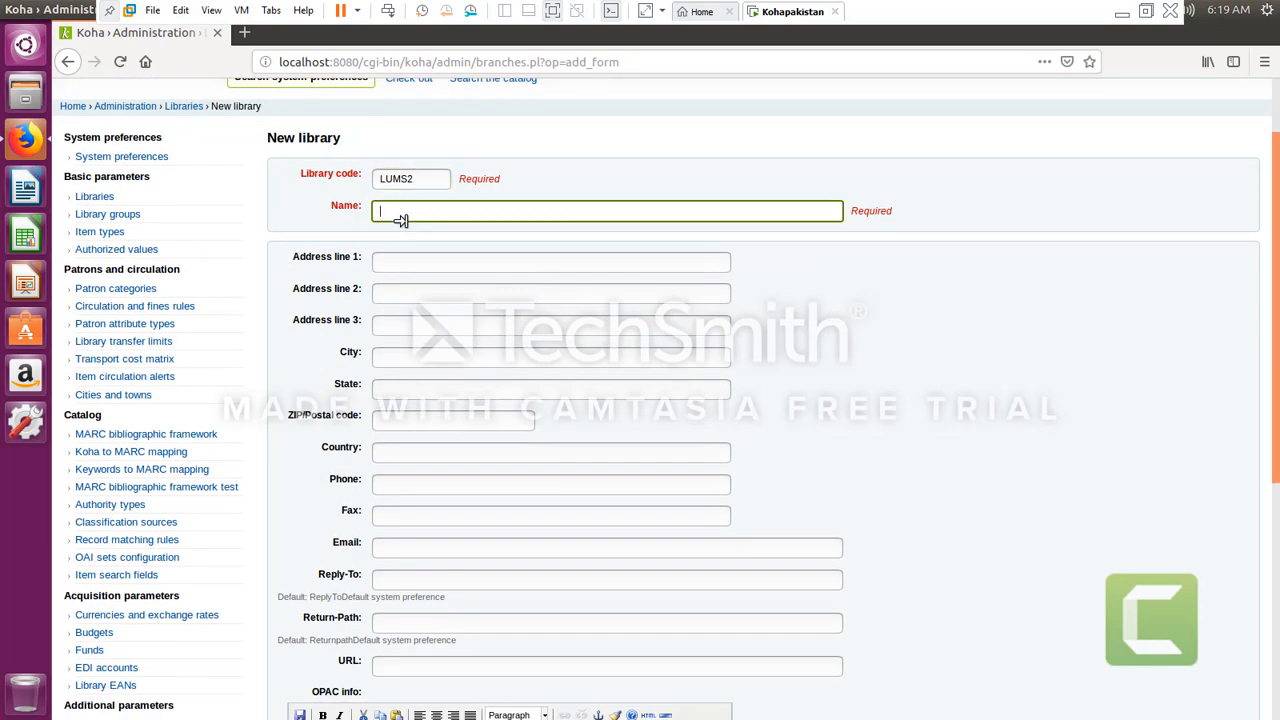
{"action": "type", "text": "L"}
{"action": "left_click", "coordinate": [430, 242]}
{"action": "left_click", "coordinate": [438, 218]}
{"action": "double_click", "coordinate": [422, 218]}
{"action": "type", "text": "L"}
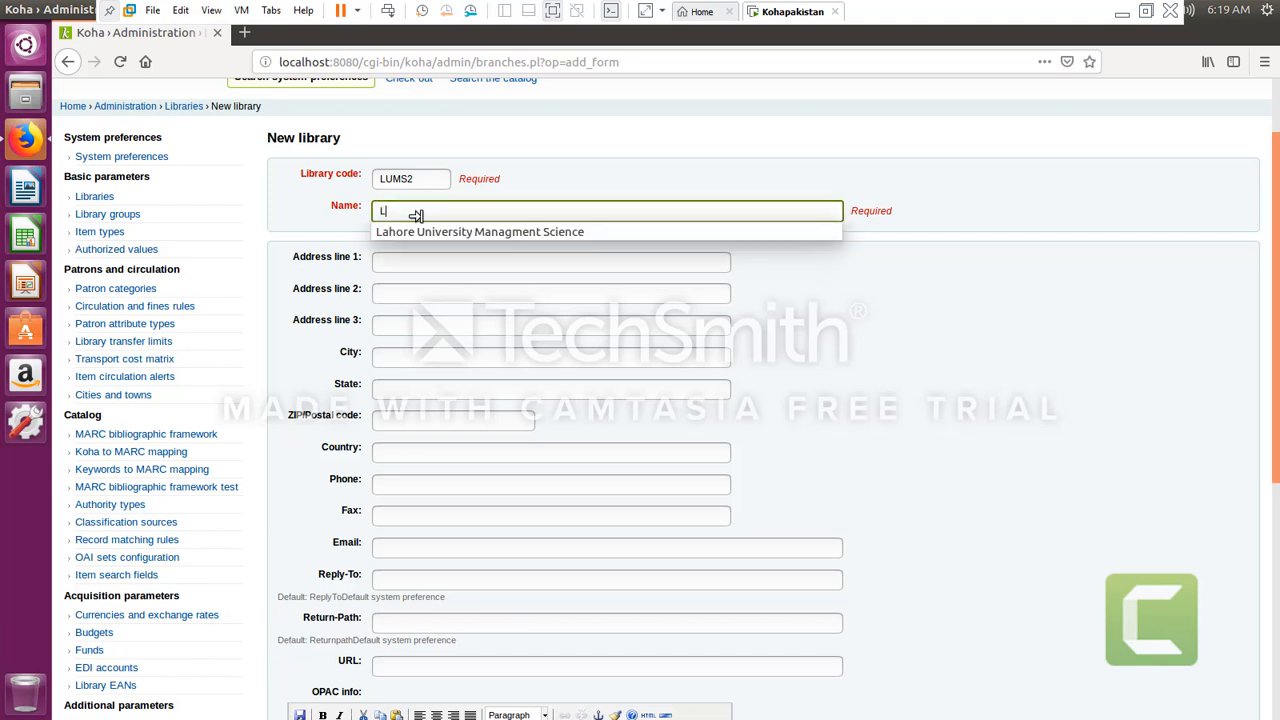
{"action": "left_click", "coordinate": [415, 229]}
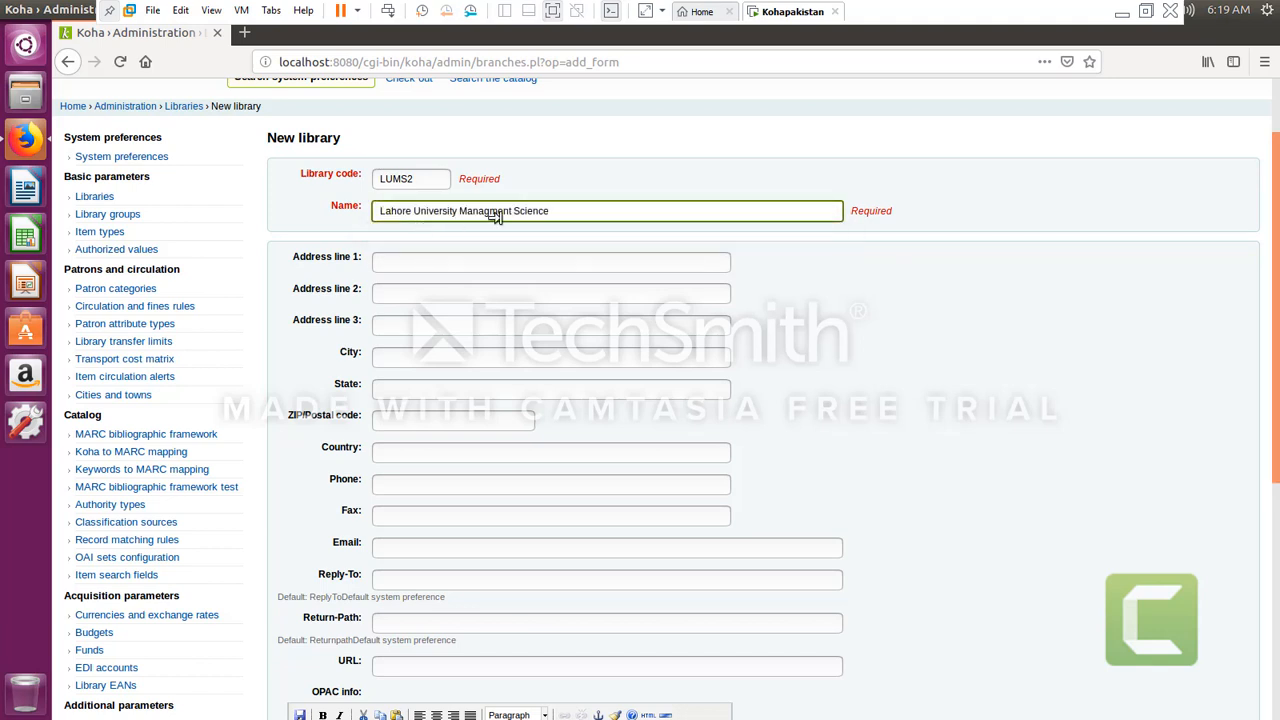
{"action": "left_click", "coordinate": [572, 211]}
{"action": "type", "text": "Karachi"}
{"action": "scroll", "coordinate": [486, 517], "scroll_direction": "down", "scroll_amount": 5}
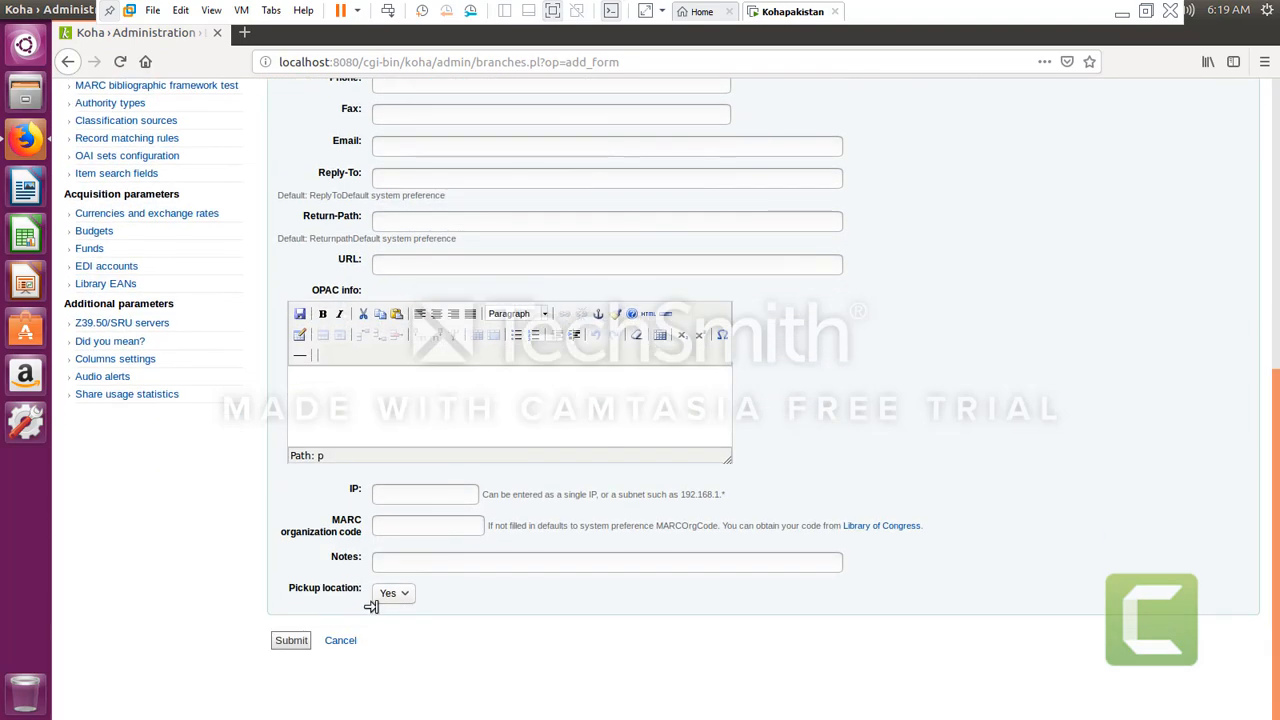
{"action": "left_click", "coordinate": [288, 640]}
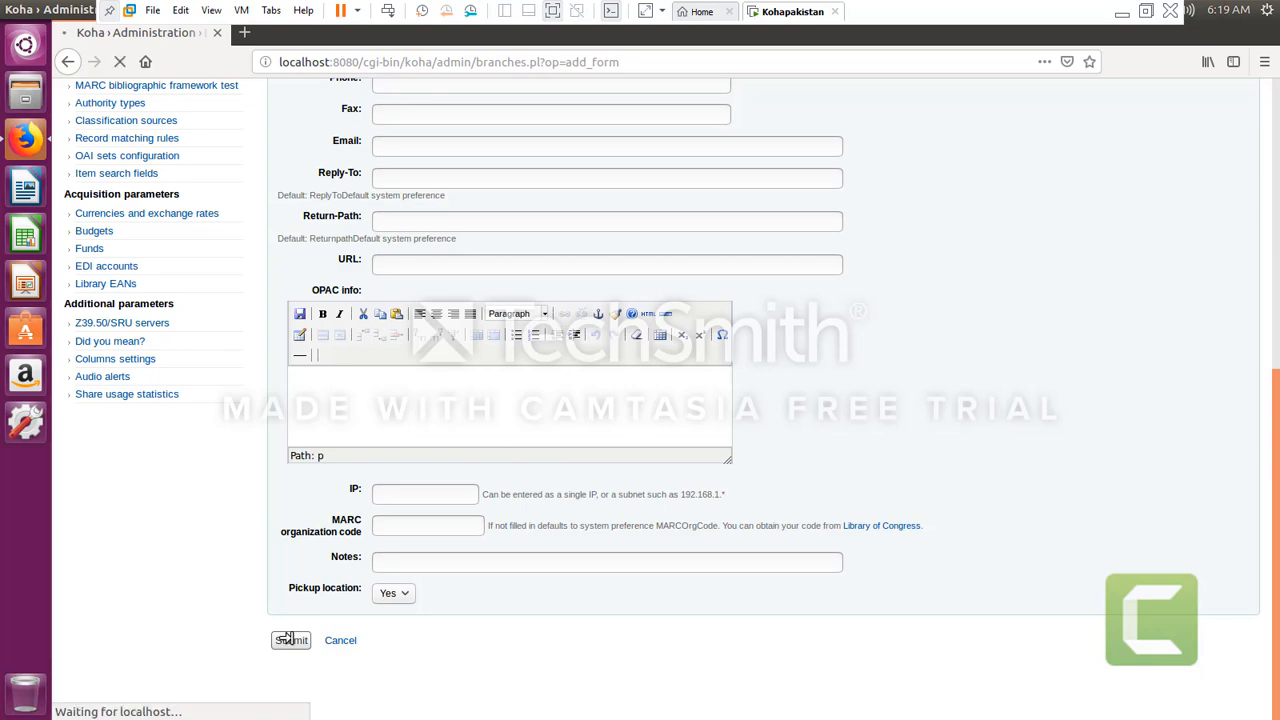
{"action": "scroll", "coordinate": [520, 414], "scroll_direction": "up", "scroll_amount": 5}
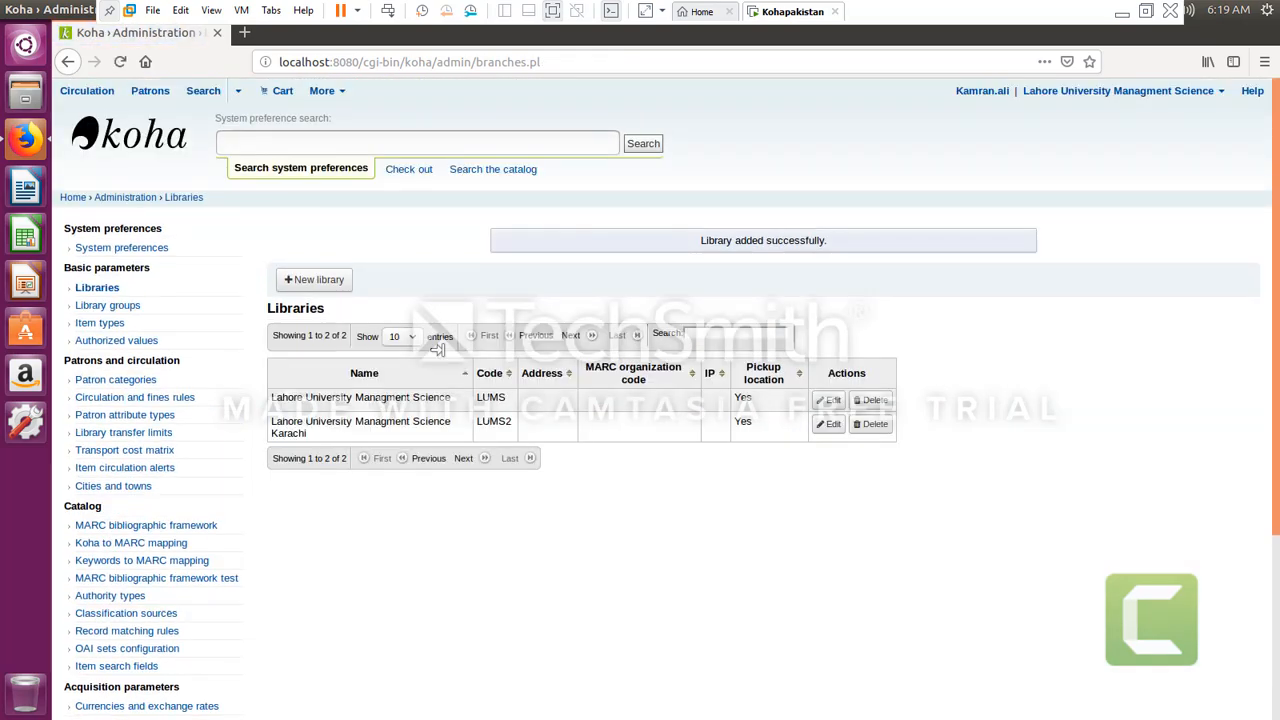
Search the catalog for "discrete", open the 4th edition of Discrete mathematics and its applications, and check its call number
{"action": "left_click", "coordinate": [122, 200]}
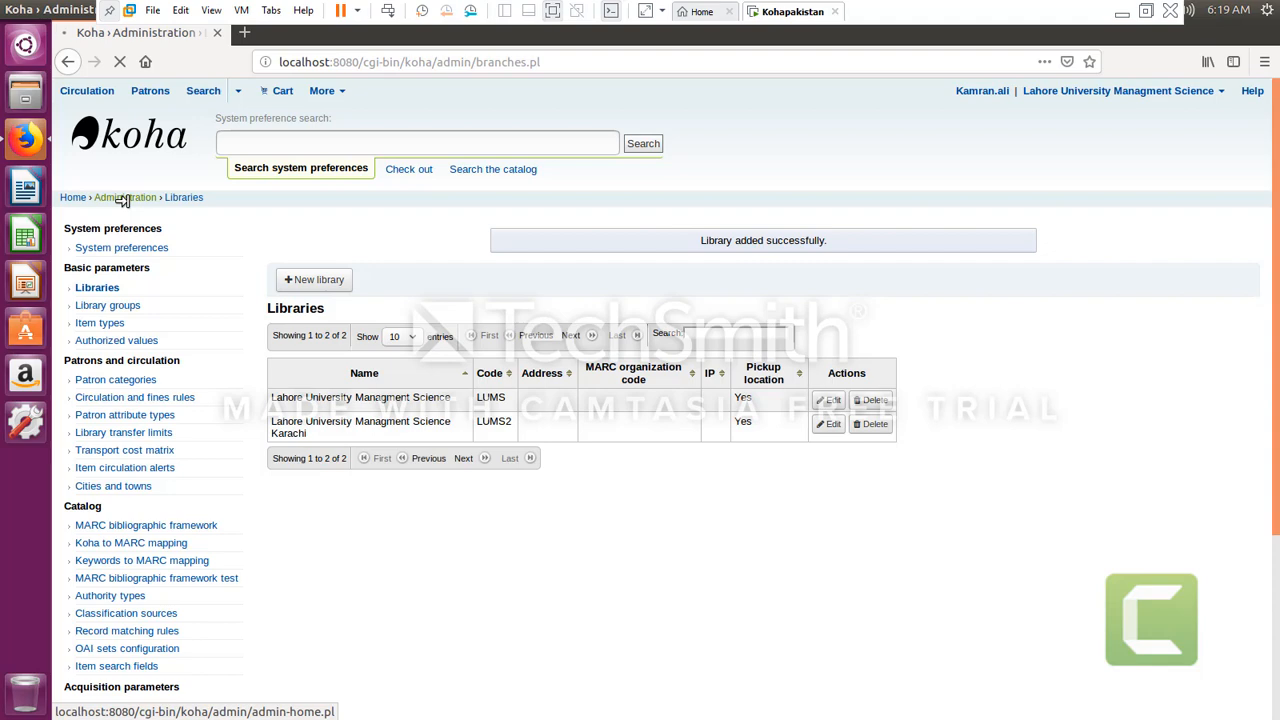
{"action": "left_click", "coordinate": [445, 168]}
{"action": "type", "text": "discrete"}
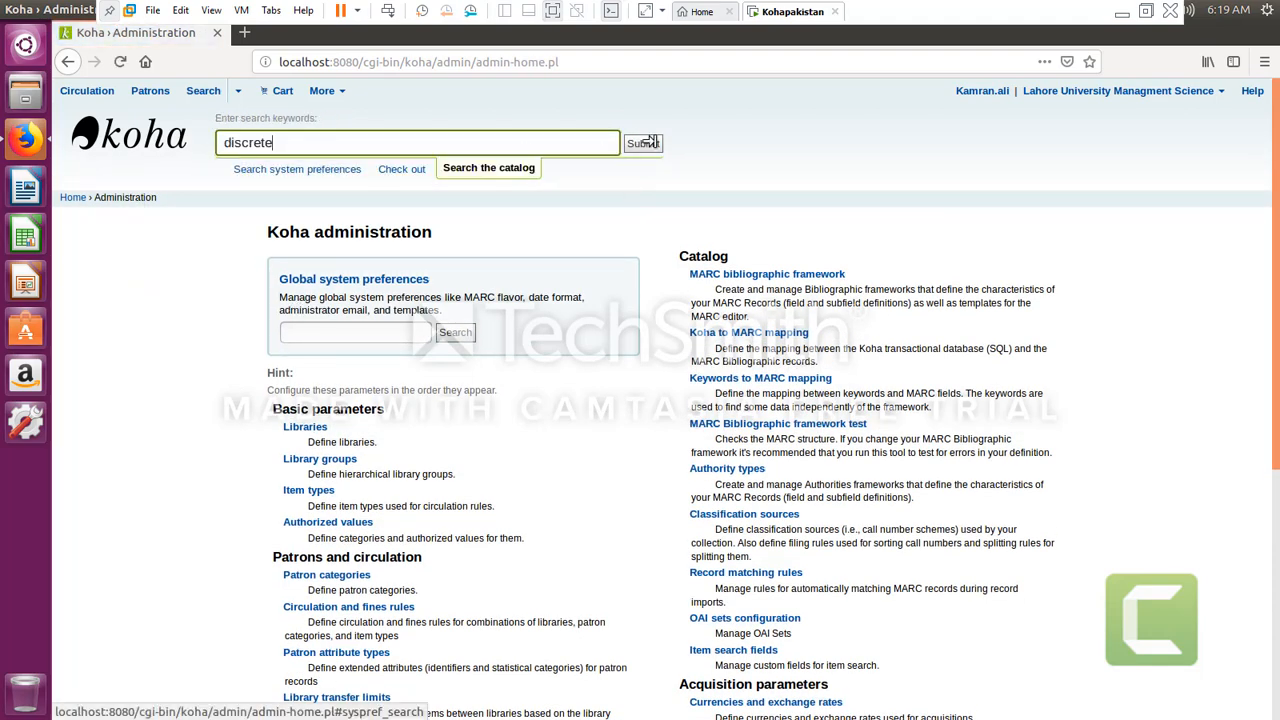
{"action": "left_click", "coordinate": [628, 144]}
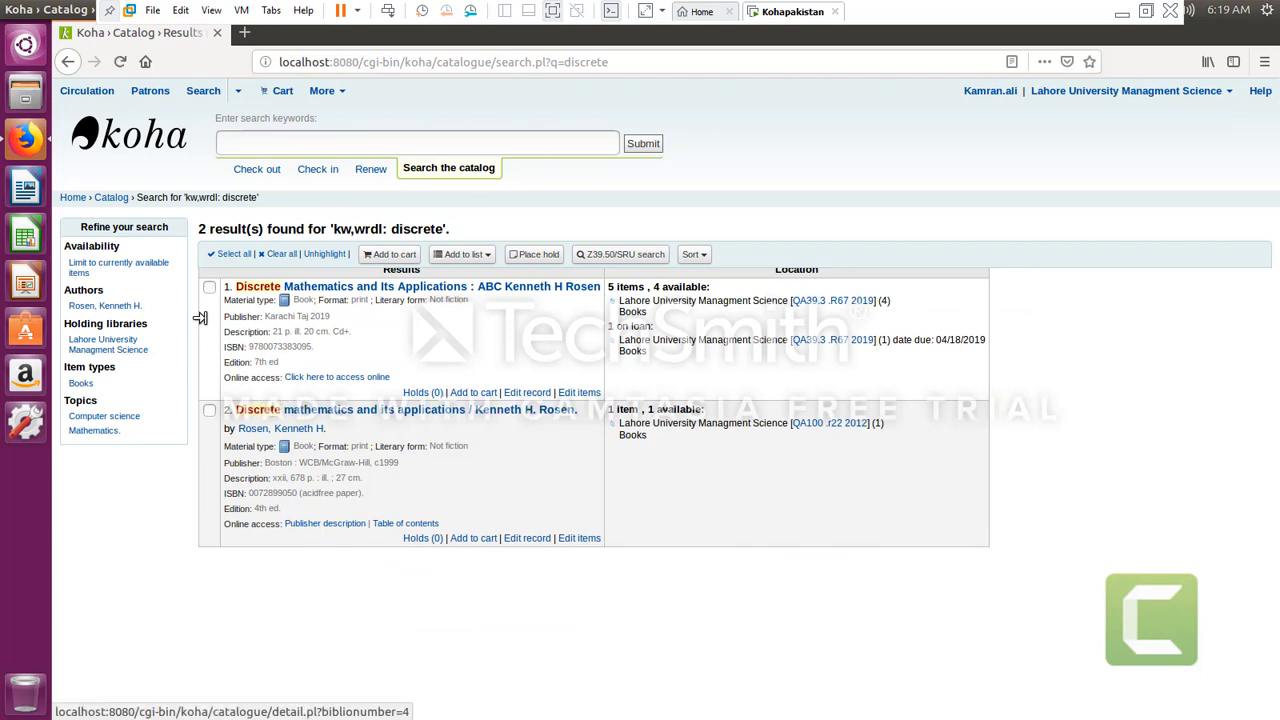
{"action": "left_click", "coordinate": [317, 408]}
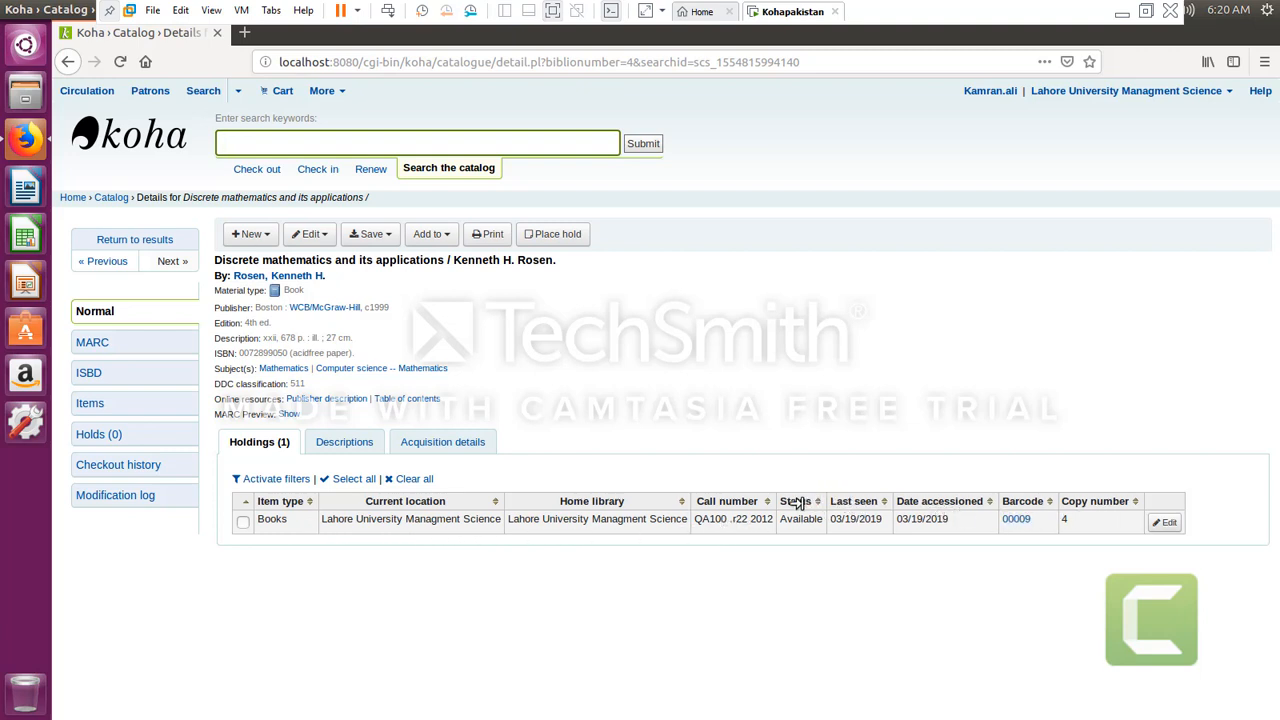
{"action": "left_click_drag", "start_coordinate": [690, 520], "coordinate": [776, 512]}
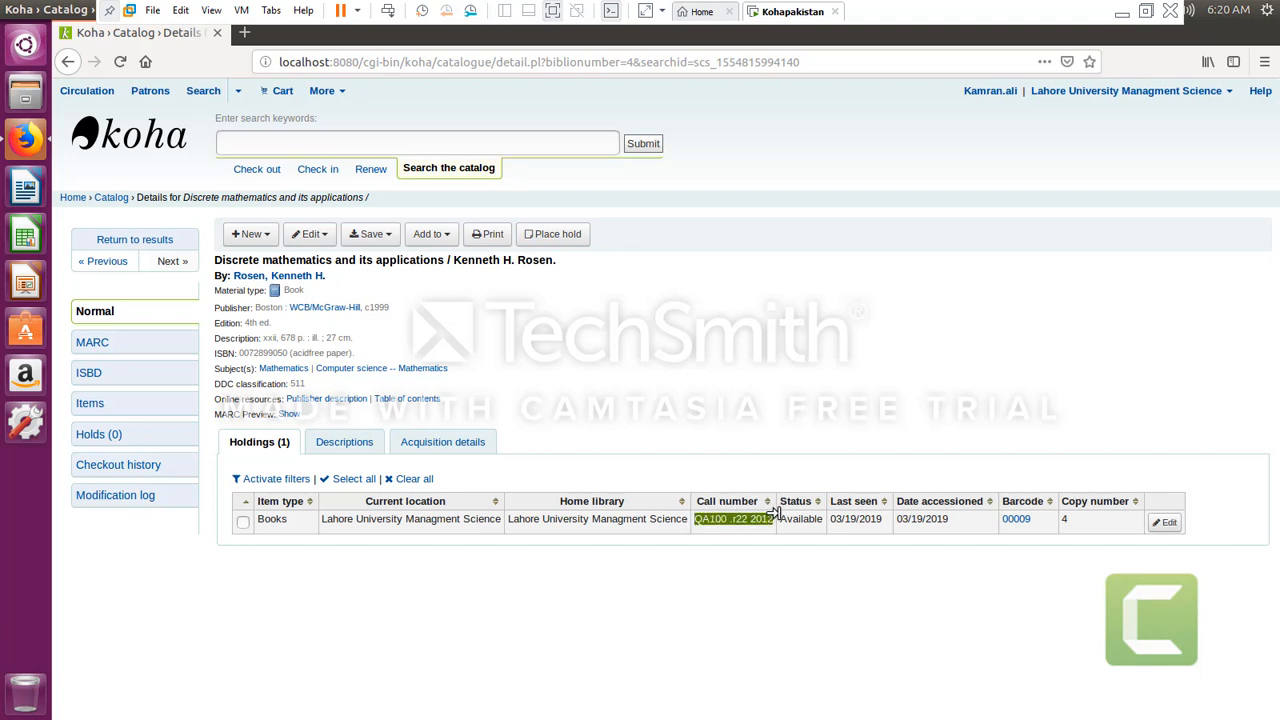
{"action": "left_click", "coordinate": [520, 517]}
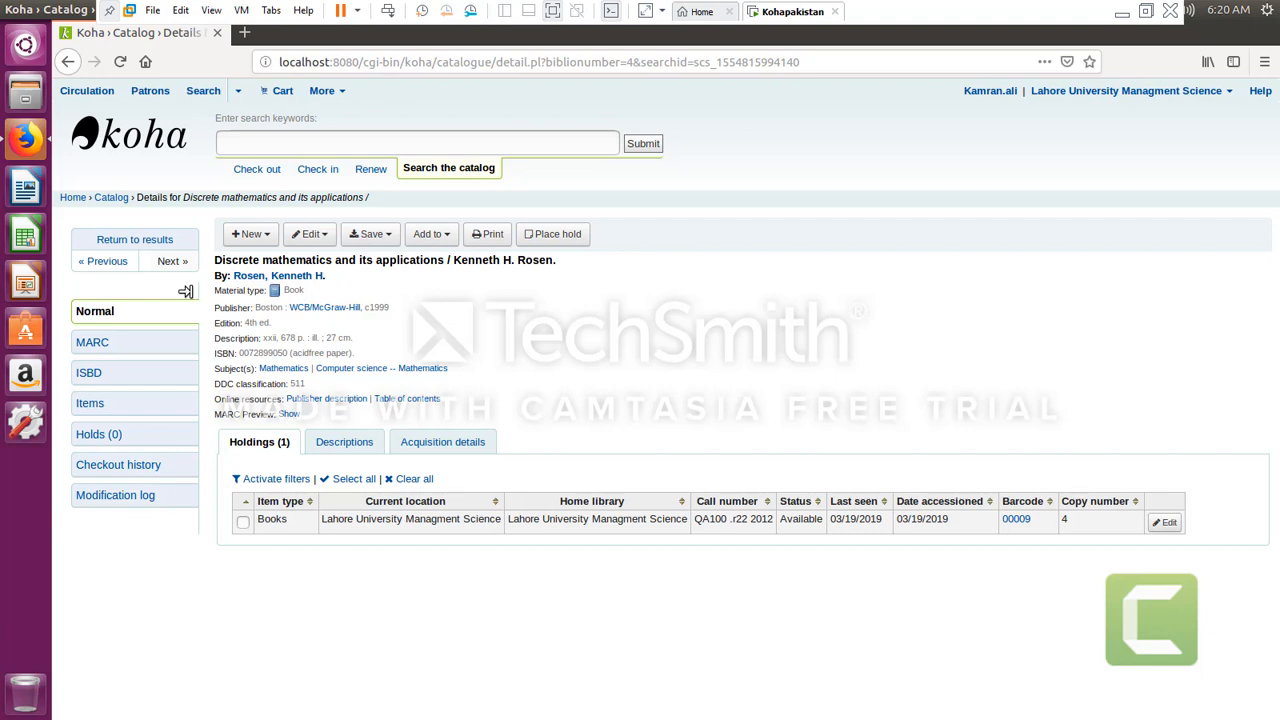
Open the item editor for the Discrete mathematics record and look through the collection code choices
{"action": "left_click", "coordinate": [306, 234]}
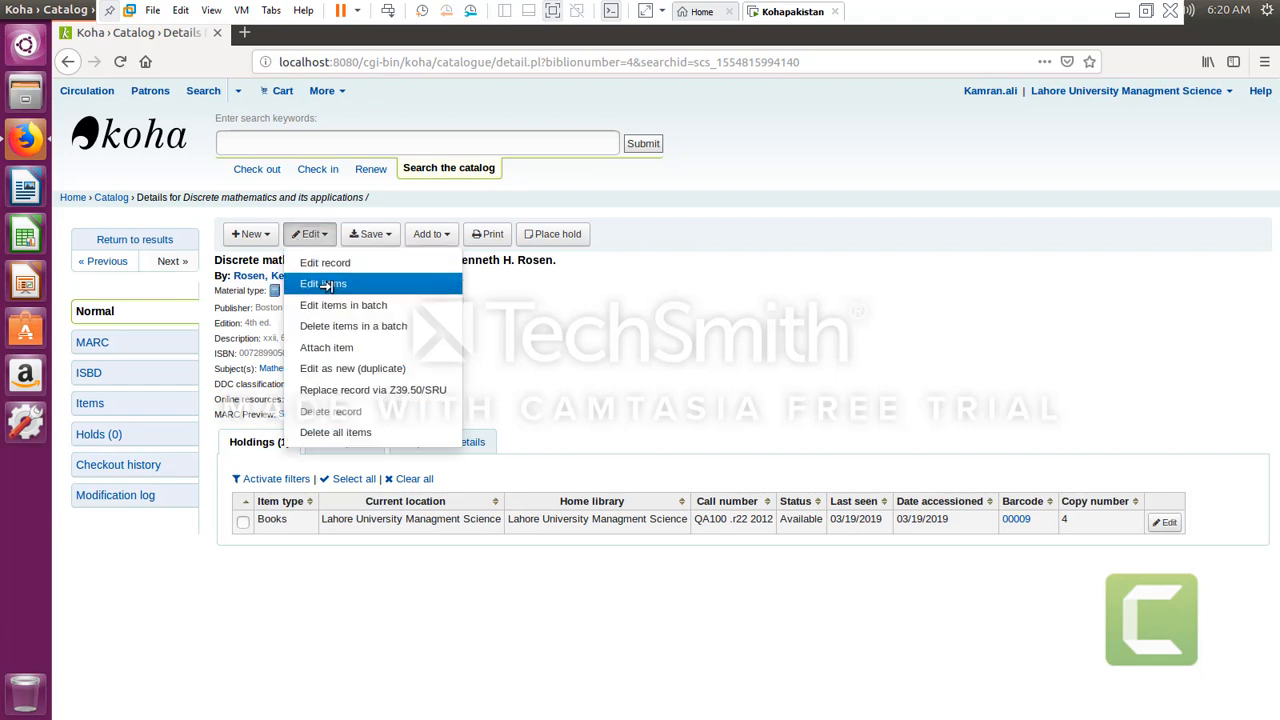
{"action": "left_click", "coordinate": [326, 286]}
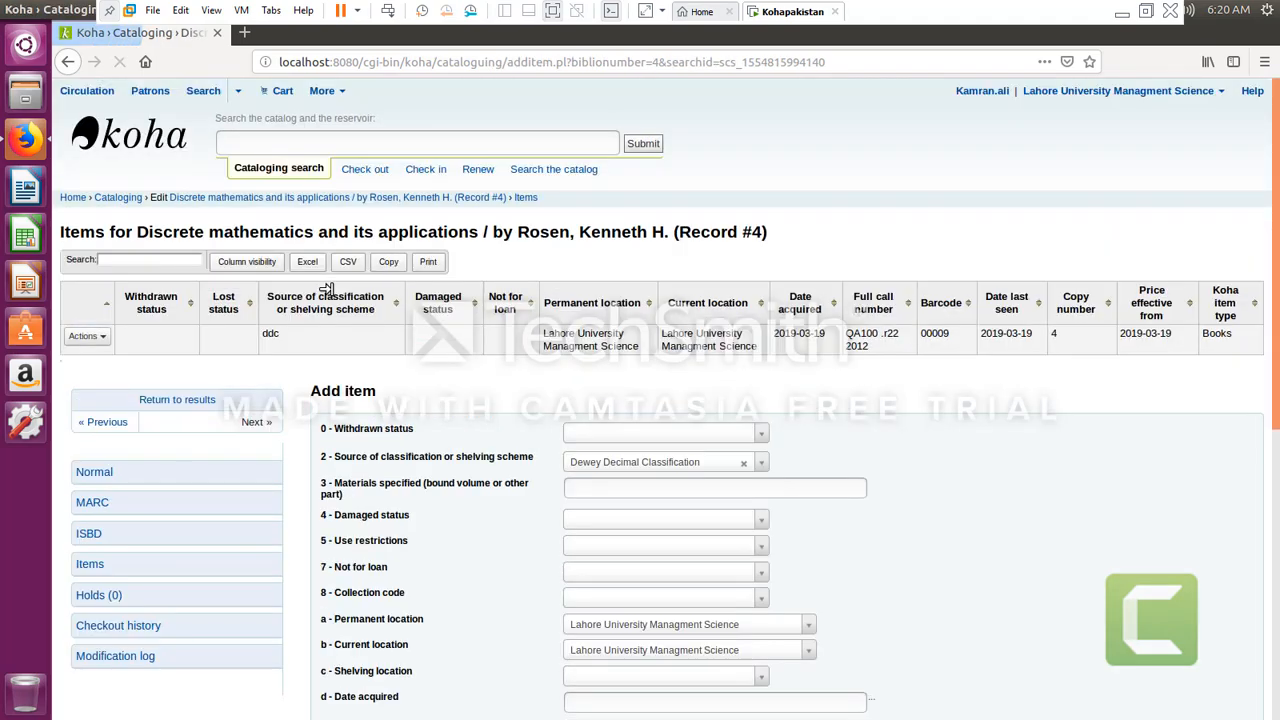
{"action": "scroll", "coordinate": [380, 320], "scroll_direction": "down", "scroll_amount": 4}
{"action": "left_click", "coordinate": [655, 366]}
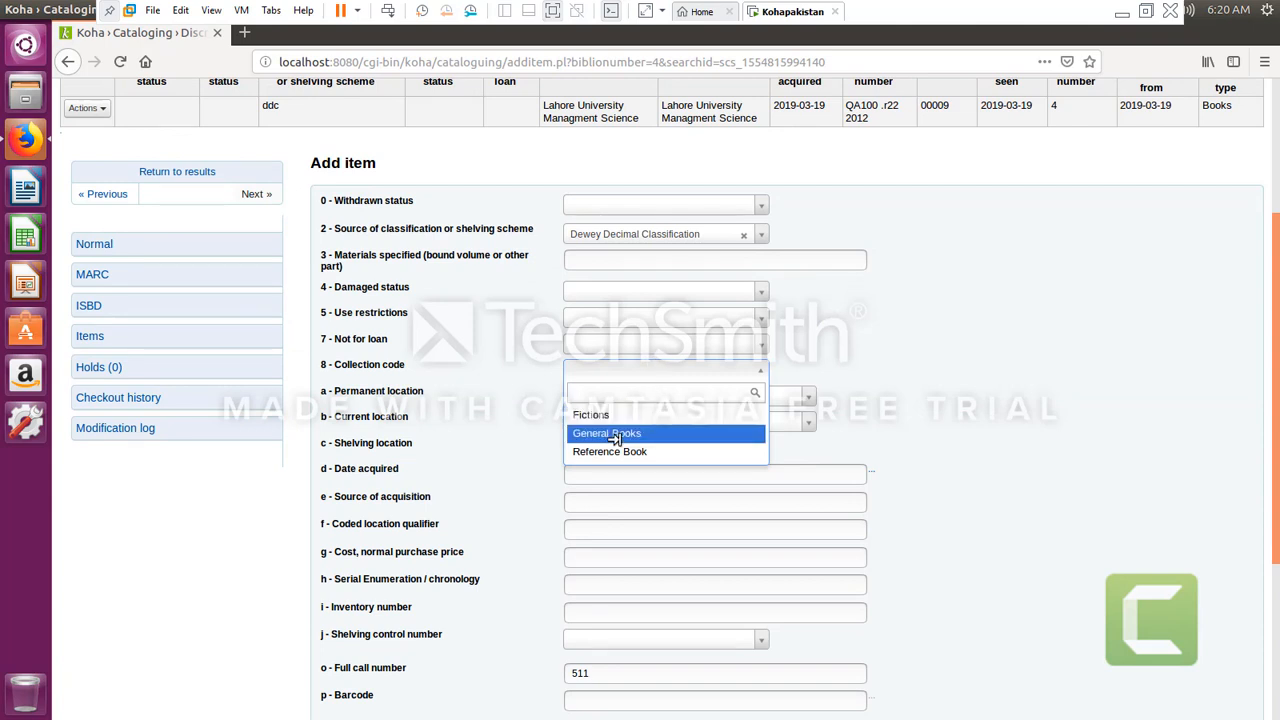
{"action": "left_click", "coordinate": [959, 398]}
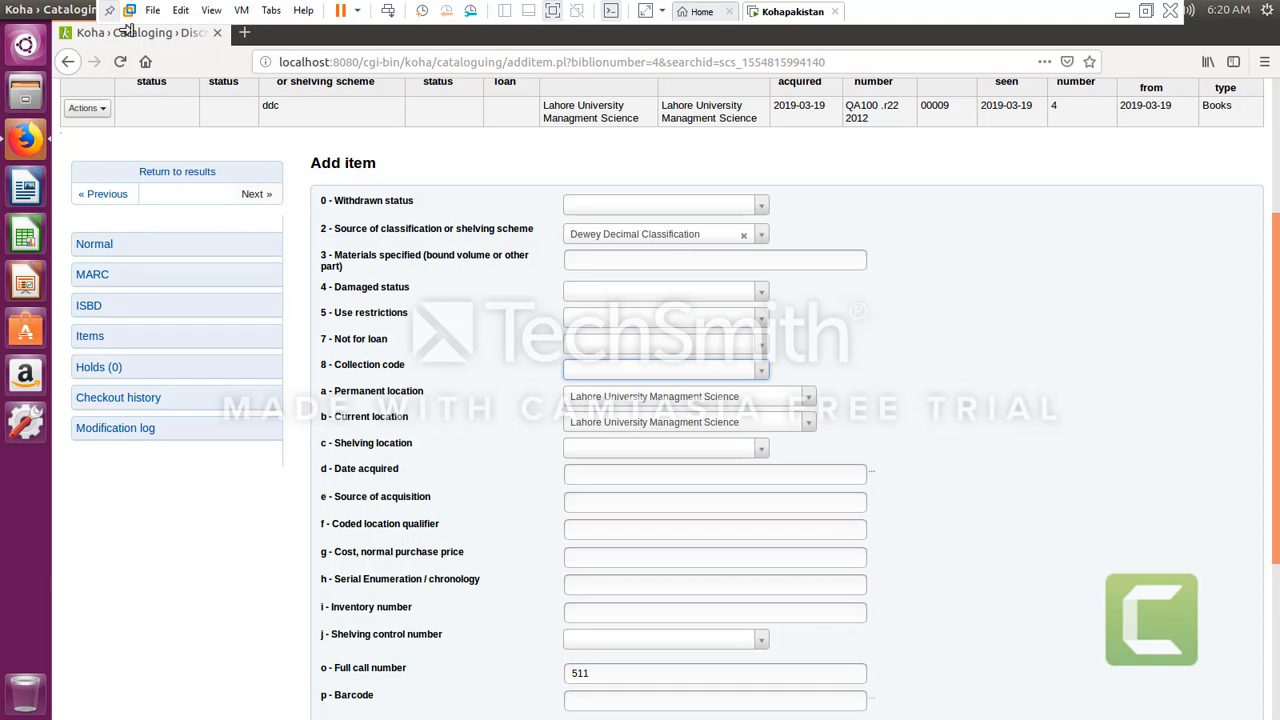
Duplicate the item editor in a second browser tab and review the subfield codes down to the barcode
{"action": "right_click", "coordinate": [127, 32]}
{"action": "left_click", "coordinate": [196, 97]}
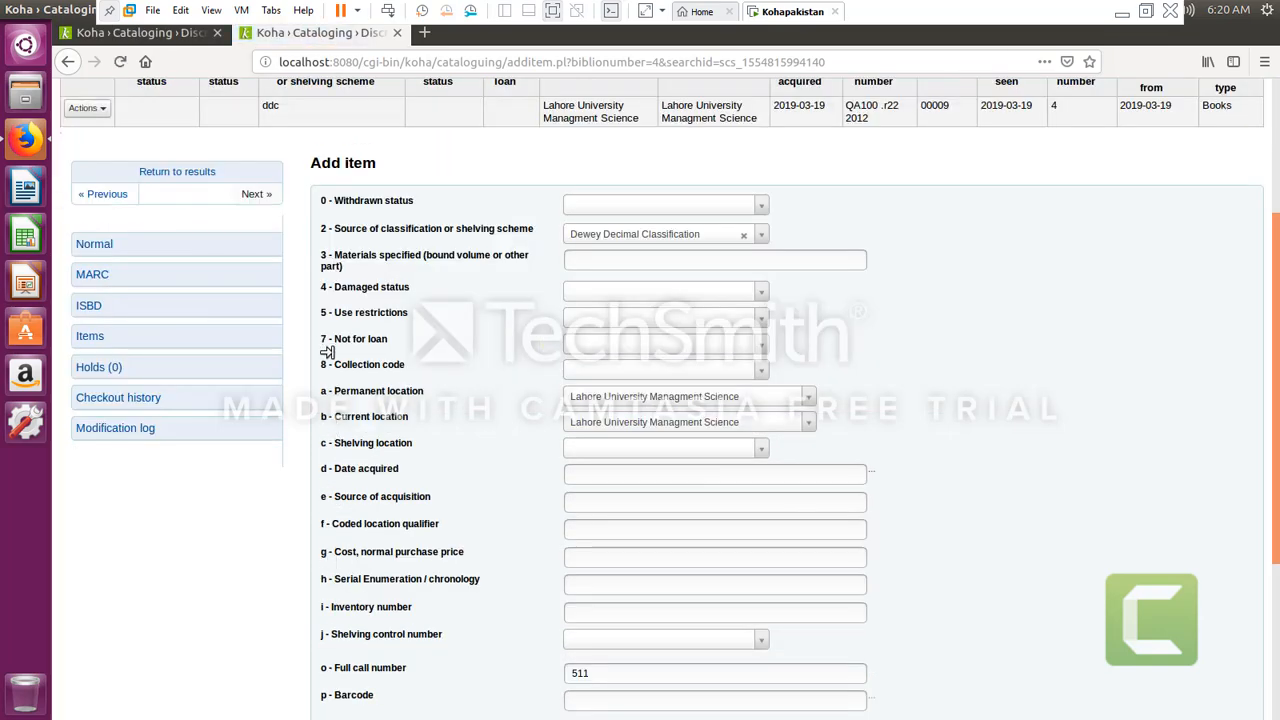
{"action": "scroll", "coordinate": [350, 410], "scroll_direction": "down", "scroll_amount": 2}
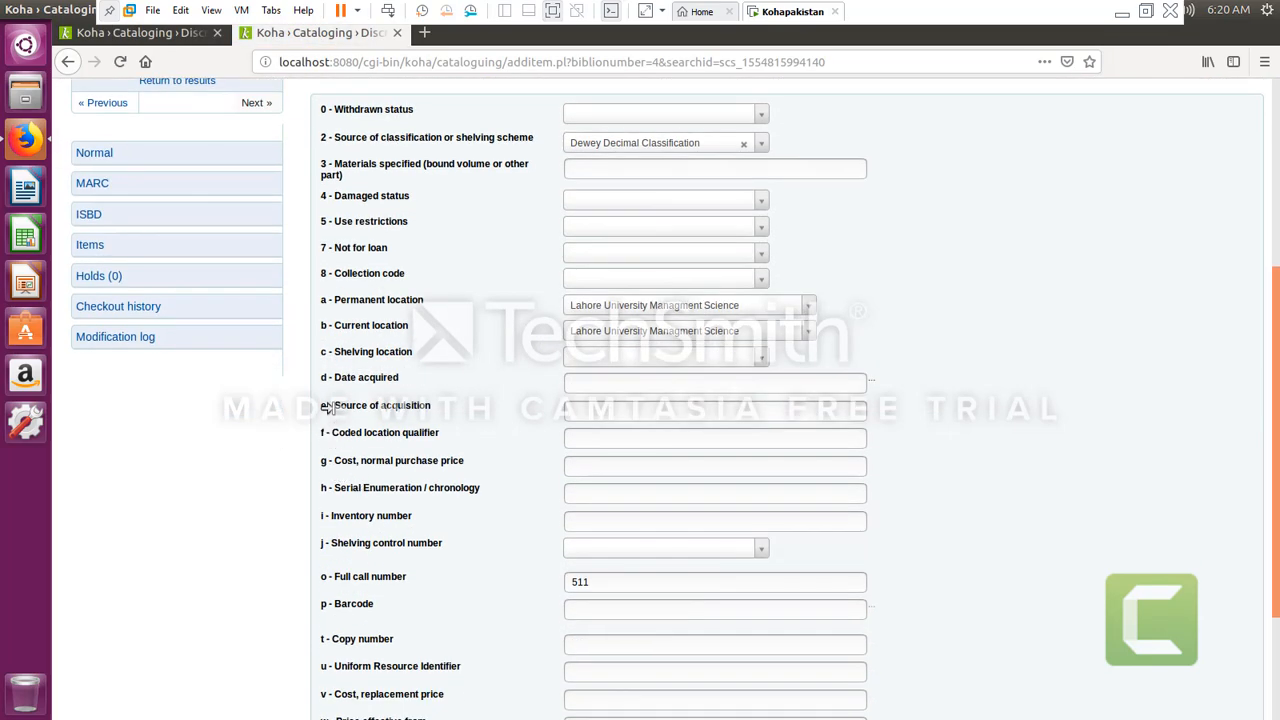
{"action": "double_click", "coordinate": [323, 408]}
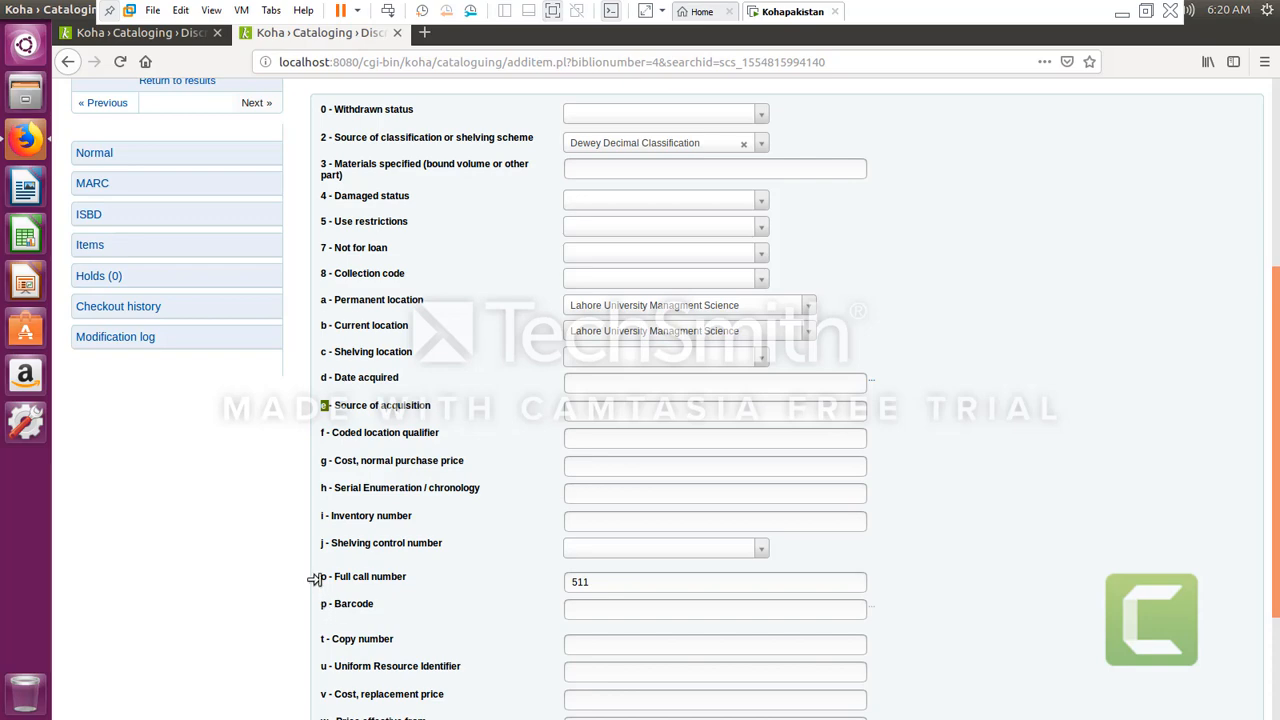
{"action": "scroll", "coordinate": [314, 578], "scroll_direction": "down", "scroll_amount": 1}
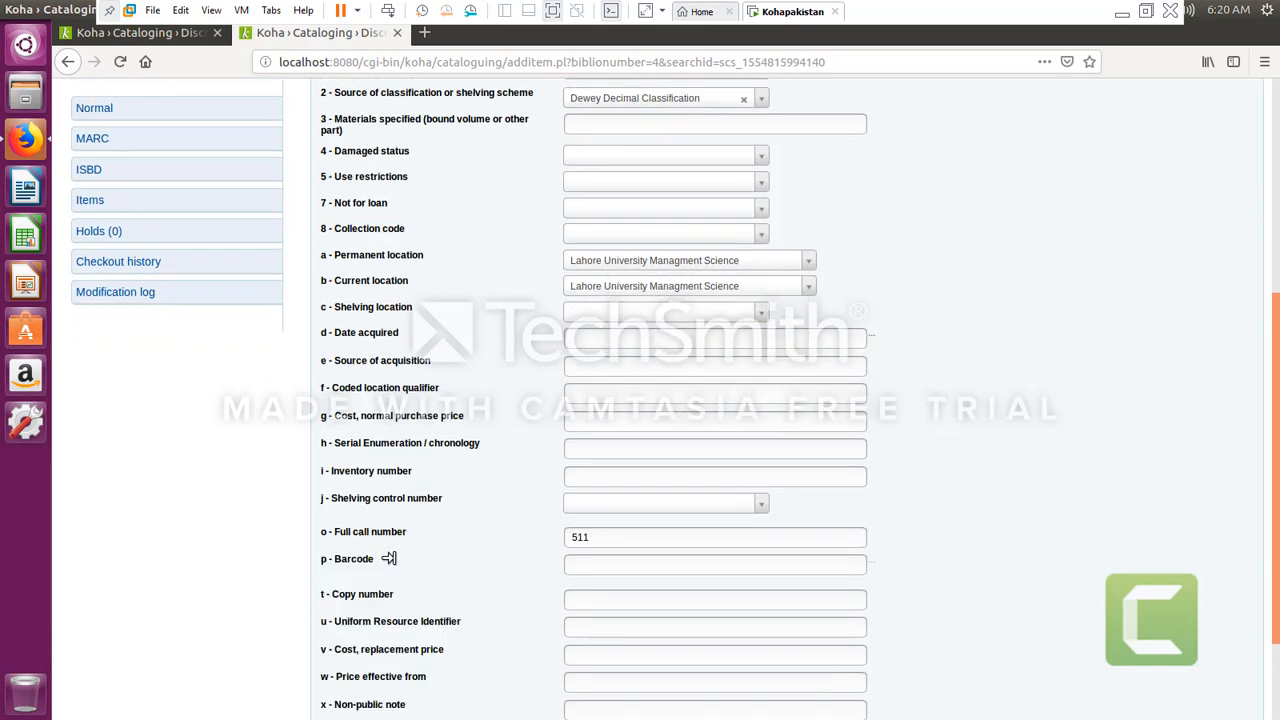
{"action": "scroll", "coordinate": [370, 565], "scroll_direction": "up", "scroll_amount": 4}
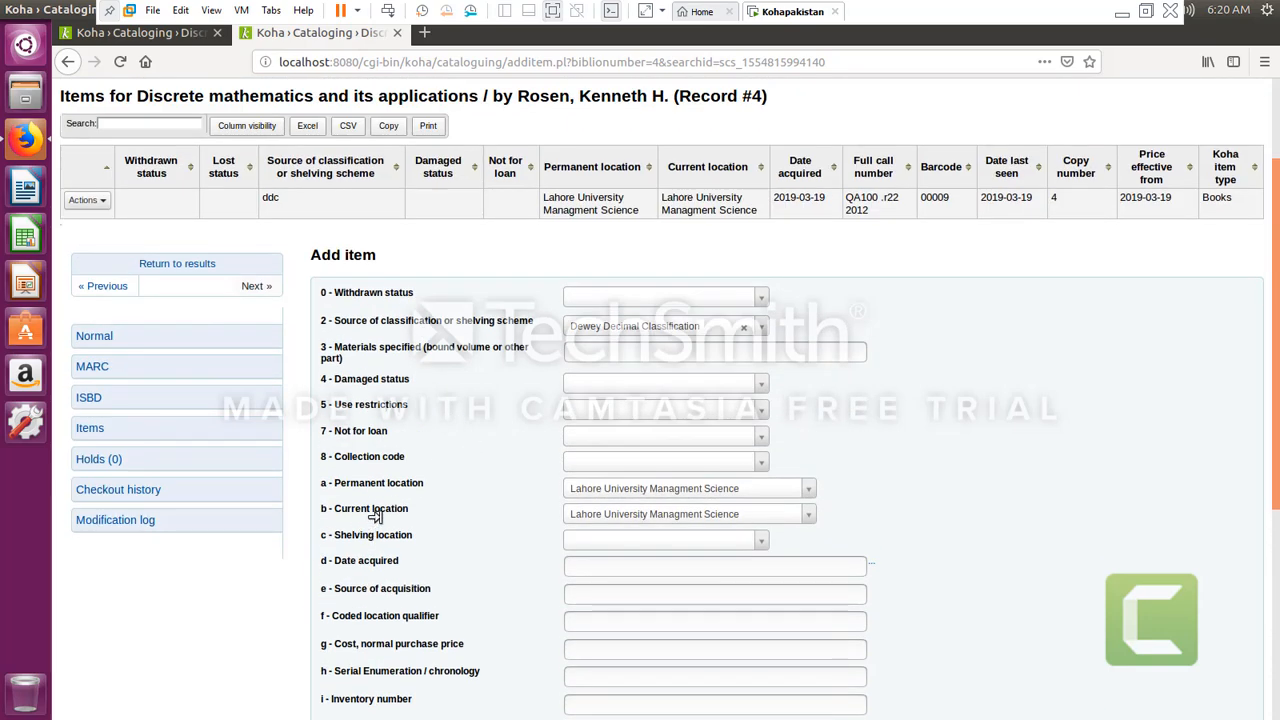
Examine the Add item form from withdrawn status to public note, including the permanent location and collection code subfields
{"action": "double_click", "coordinate": [323, 483]}
{"action": "left_click", "coordinate": [318, 483]}
{"action": "left_click_drag", "start_coordinate": [319, 251], "coordinate": [682, 228]}
{"action": "left_click", "coordinate": [475, 264]}
{"action": "left_click_drag", "start_coordinate": [309, 252], "coordinate": [404, 256]}
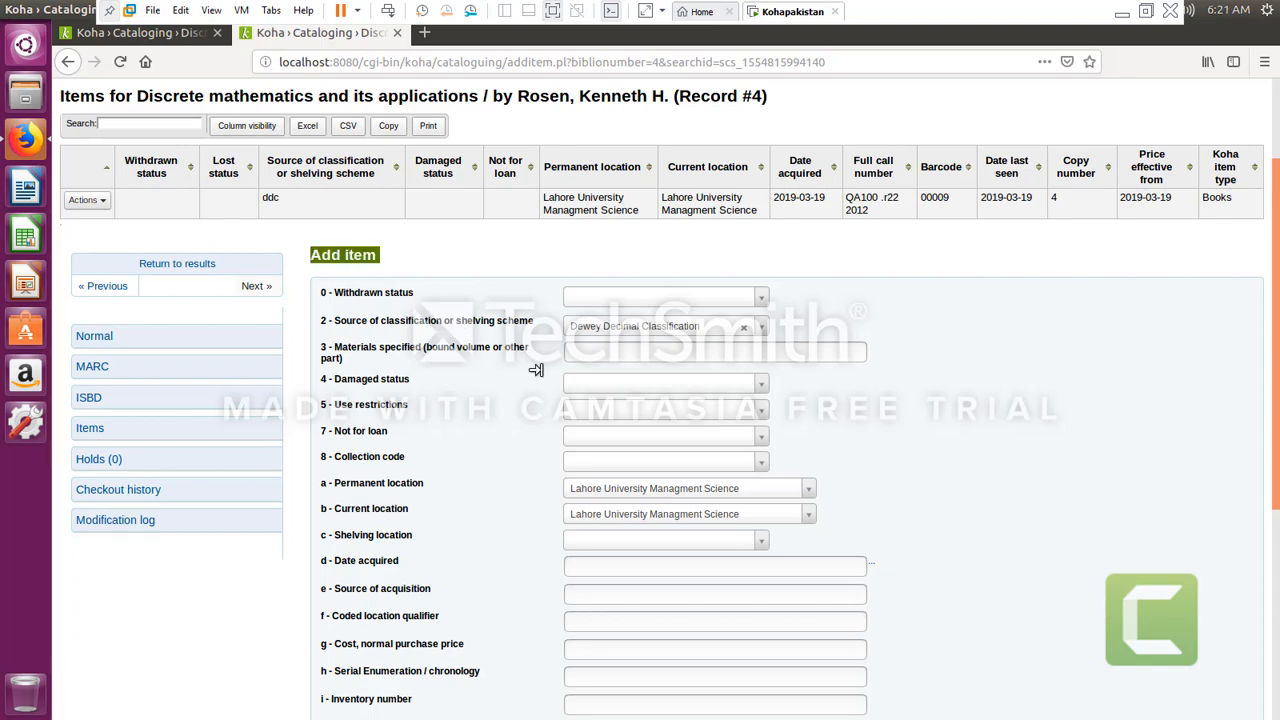
{"action": "left_click", "coordinate": [852, 498]}
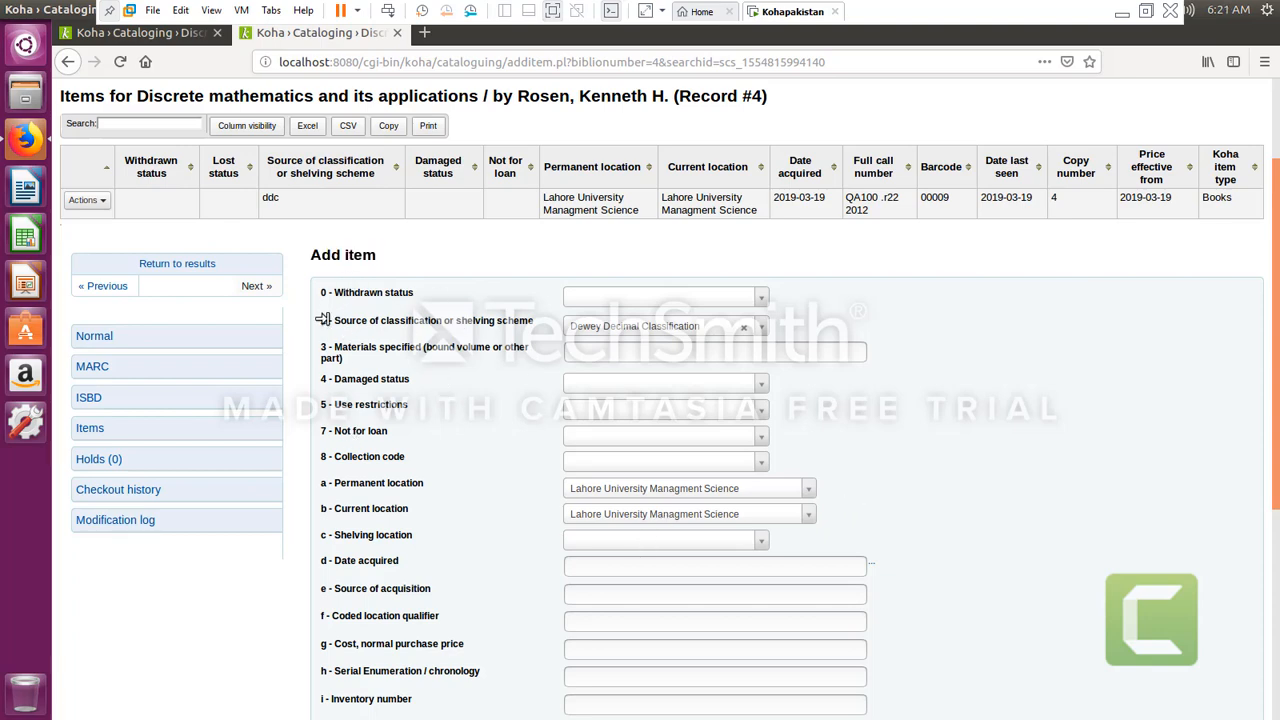
{"action": "scroll", "coordinate": [356, 538], "scroll_direction": "down", "scroll_amount": 6}
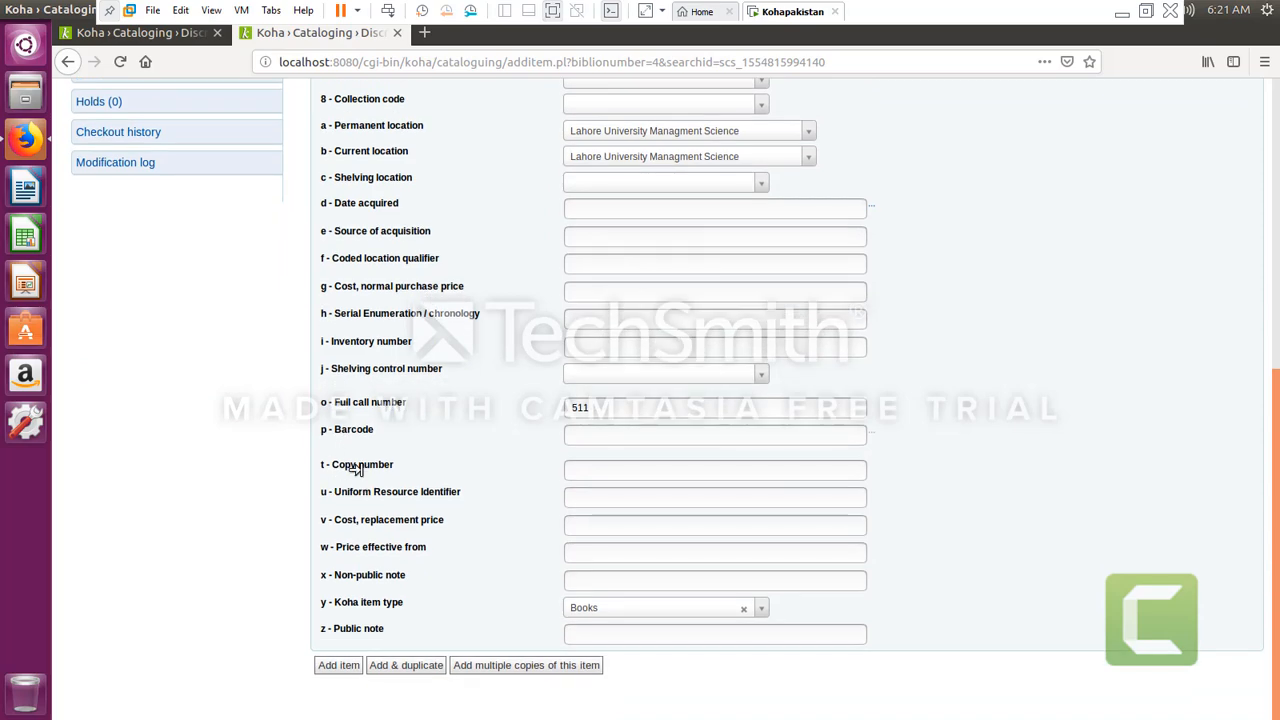
{"action": "scroll", "coordinate": [466, 470], "scroll_direction": "up", "scroll_amount": 10}
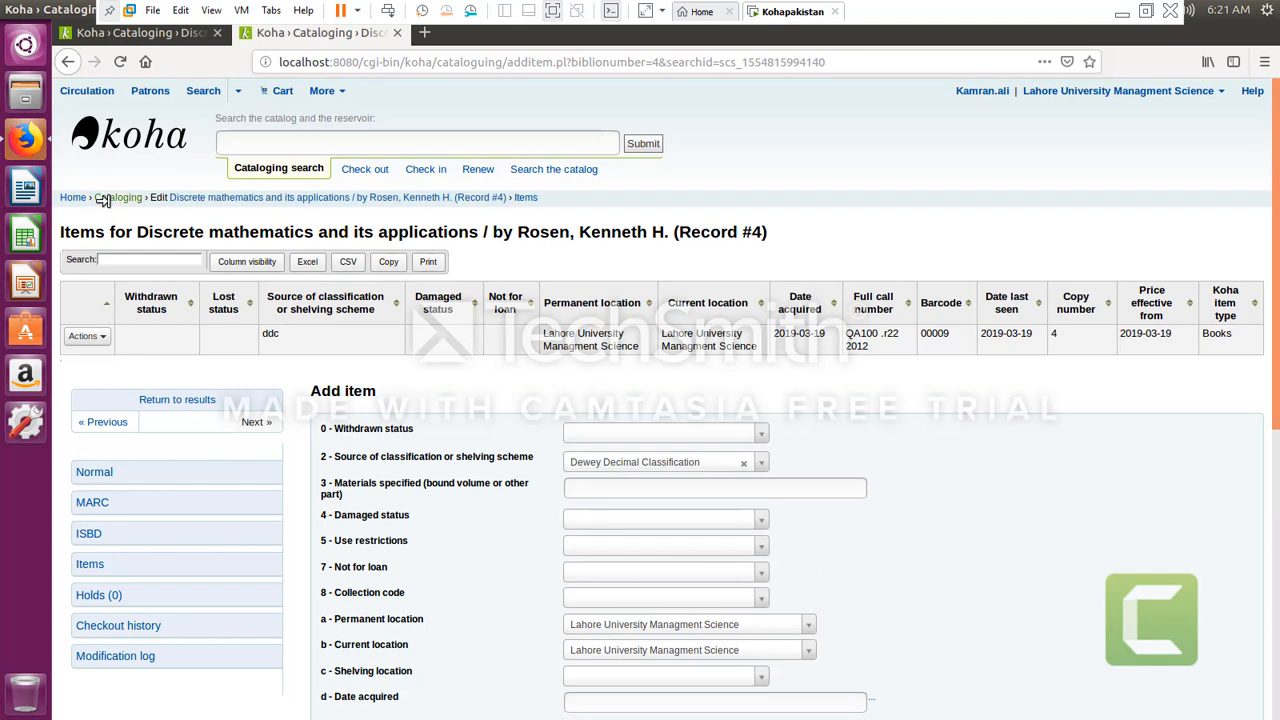
{"action": "scroll", "coordinate": [403, 362], "scroll_direction": "down", "scroll_amount": 4}
{"action": "left_click", "coordinate": [652, 364]}
{"action": "left_click", "coordinate": [897, 340]}
{"action": "scroll", "coordinate": [205, 124], "scroll_direction": "up", "scroll_amount": 3}
Open the authorized values in Koha administration, show the CCODE category, and review its FIC and GEN codes
{"action": "left_click", "coordinate": [112, 107]}
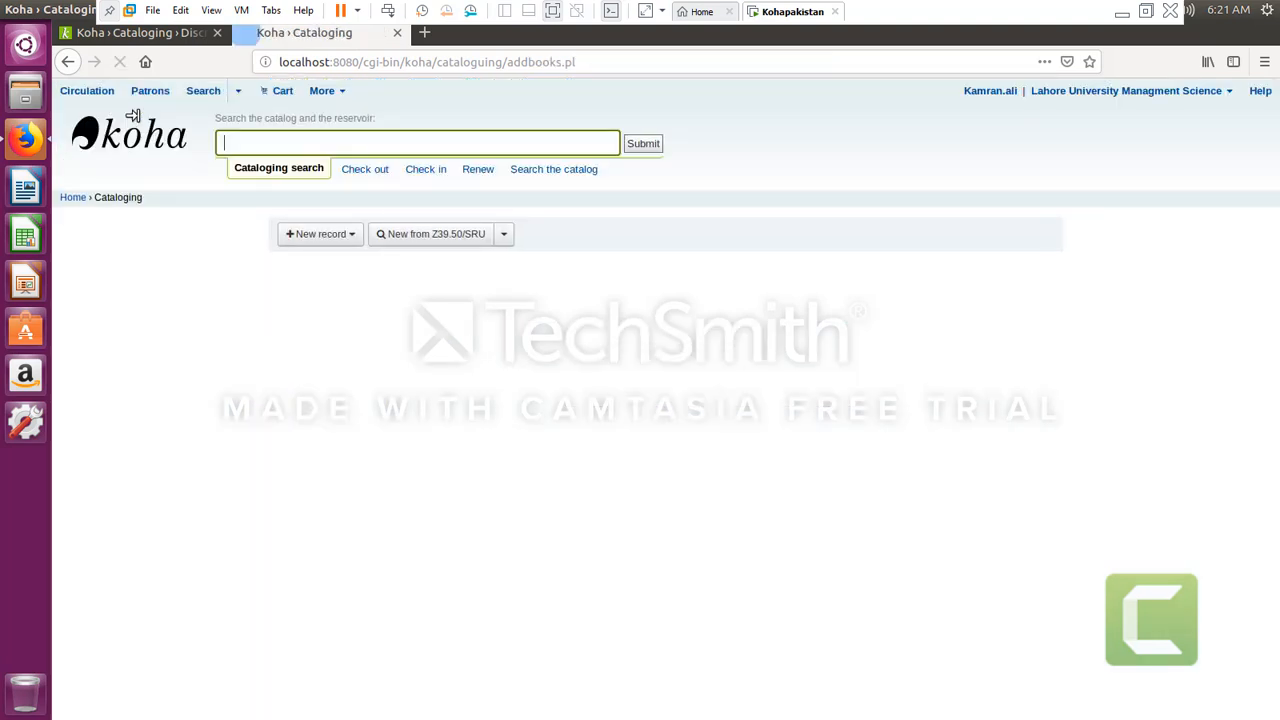
{"action": "left_click", "coordinate": [68, 197]}
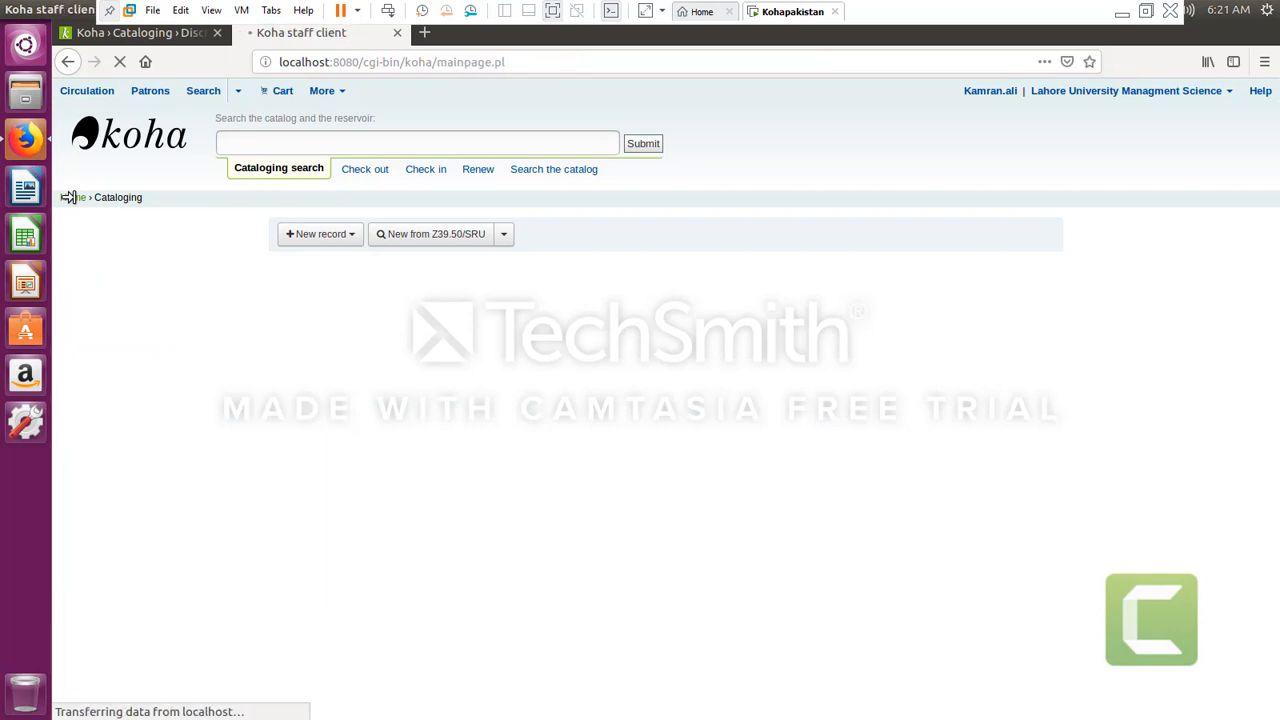
{"action": "left_click", "coordinate": [947, 521]}
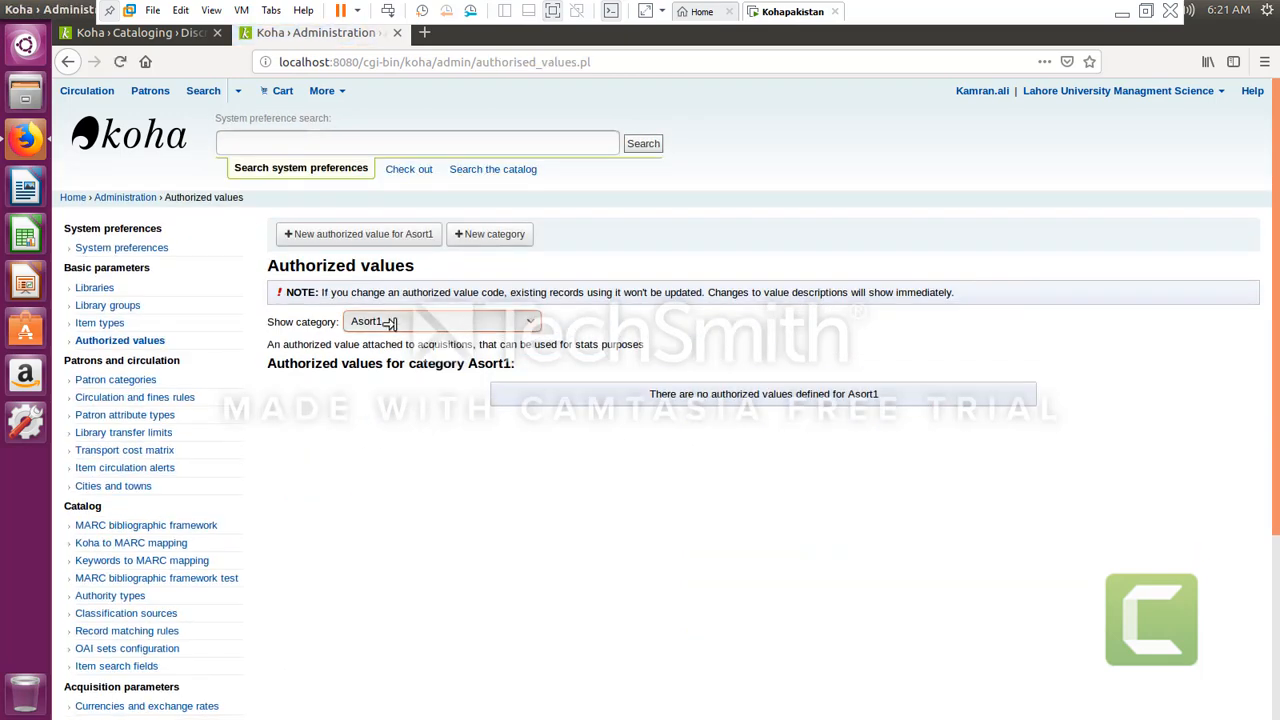
{"action": "left_click", "coordinate": [388, 321]}
{"action": "left_click", "coordinate": [386, 463]}
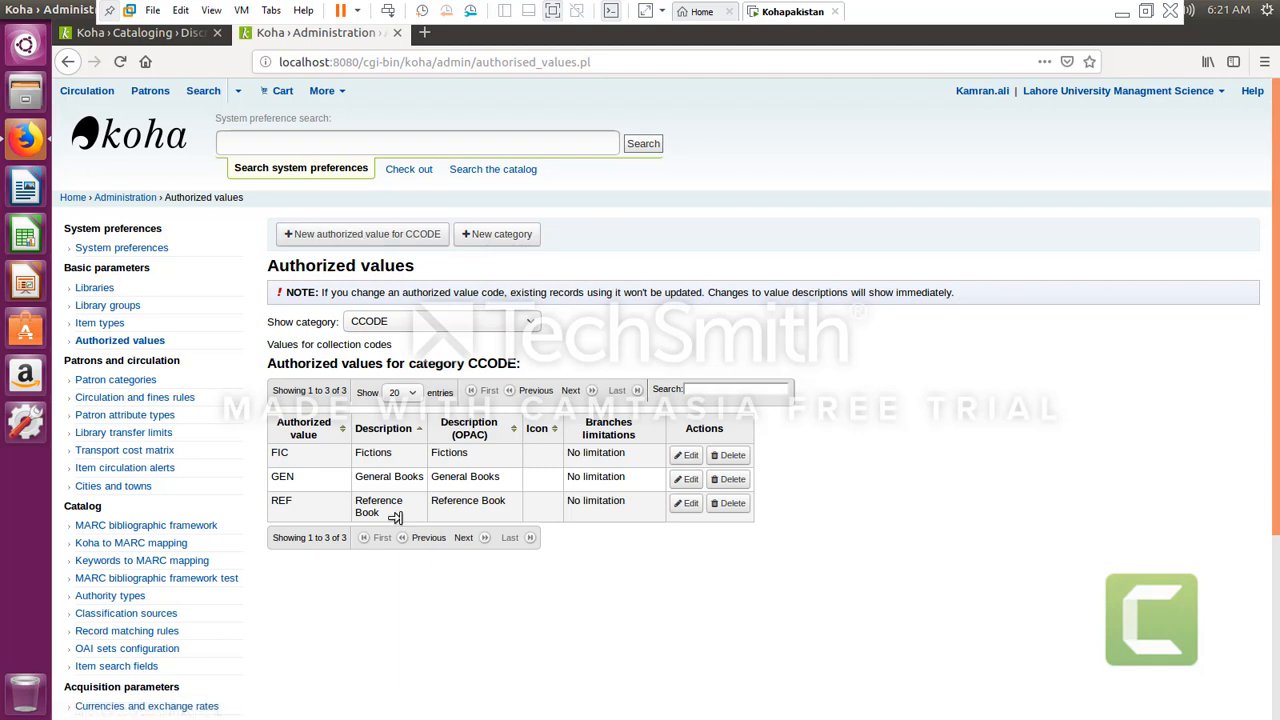
{"action": "mouse_move", "coordinate": [284, 452]}
{"action": "left_mouse_down"}
{"action": "mouse_move", "coordinate": [248, 441]}
{"action": "mouse_move", "coordinate": [289, 458]}
{"action": "left_mouse_up"}
{"action": "double_click", "coordinate": [278, 476]}
{"action": "left_click", "coordinate": [284, 452]}
{"action": "left_click_drag", "start_coordinate": [275, 453], "coordinate": [294, 451]}
{"action": "left_click", "coordinate": [292, 458]}
Show the LOC category of authorized values and review the shelving location codes and descriptions
{"action": "left_click", "coordinate": [410, 318]}
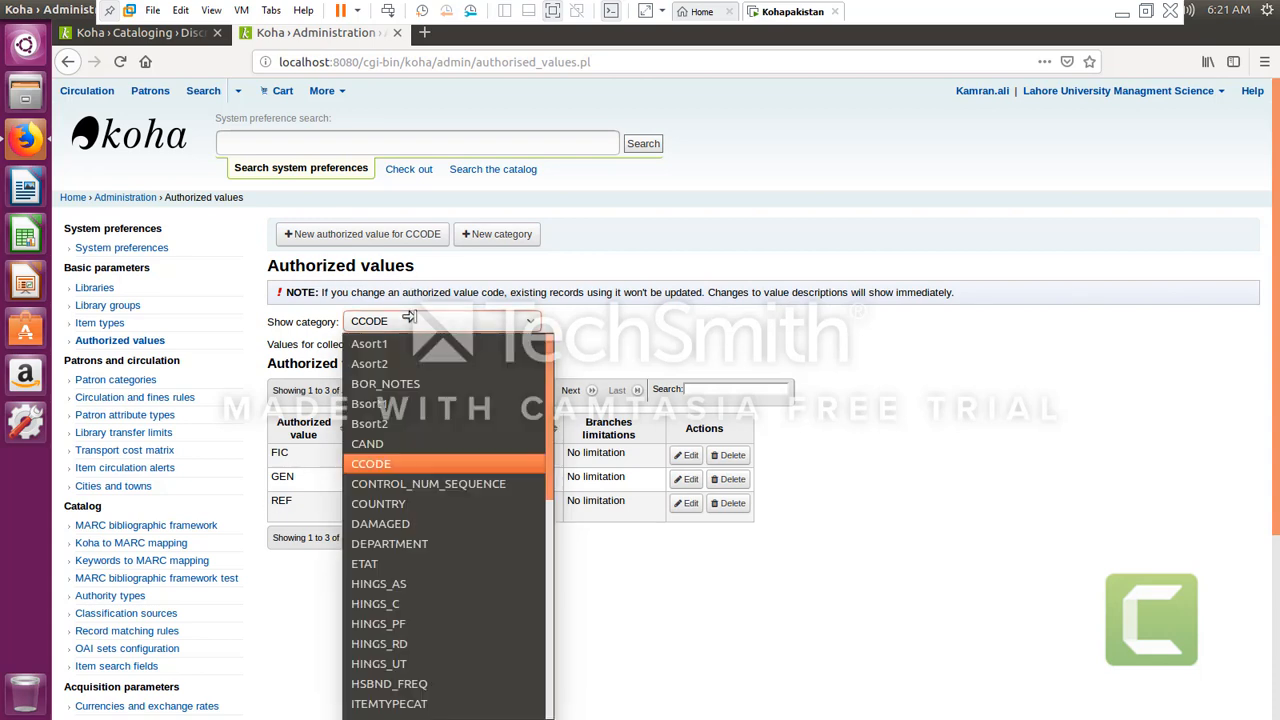
{"action": "scroll", "coordinate": [376, 506], "scroll_direction": "down", "scroll_amount": 7}
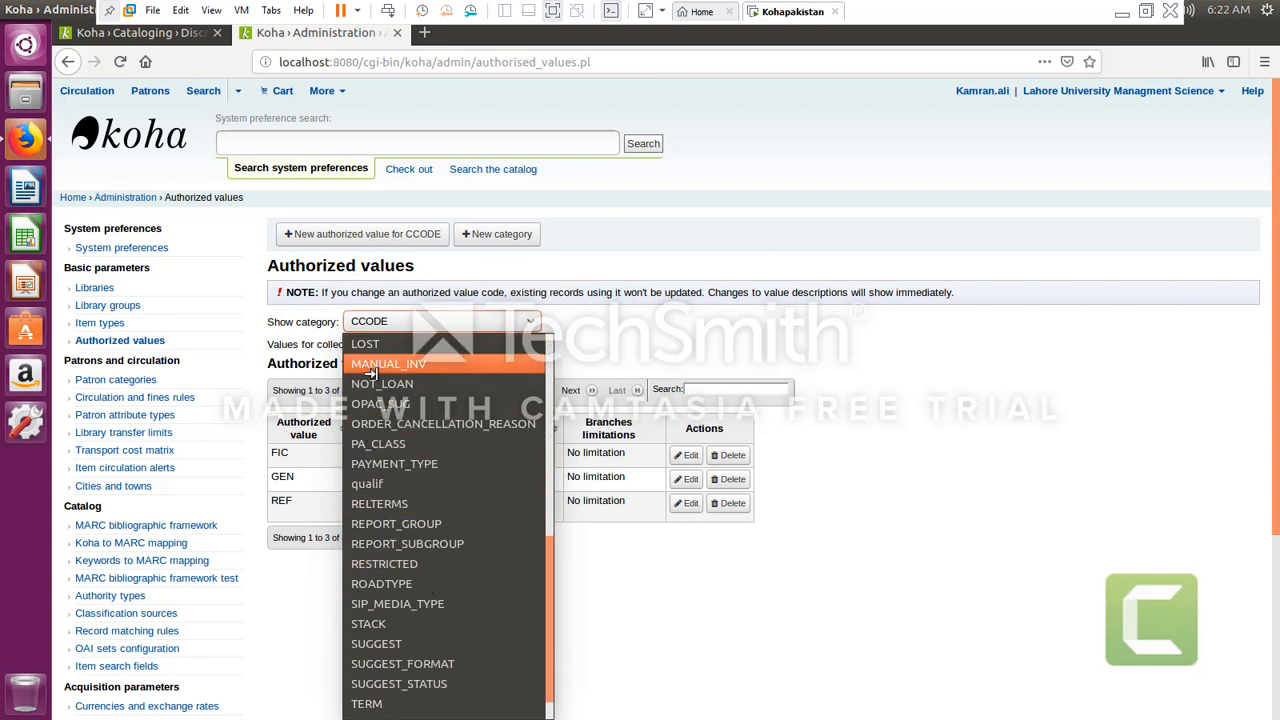
{"action": "scroll", "coordinate": [390, 480], "scroll_direction": "down", "scroll_amount": 1}
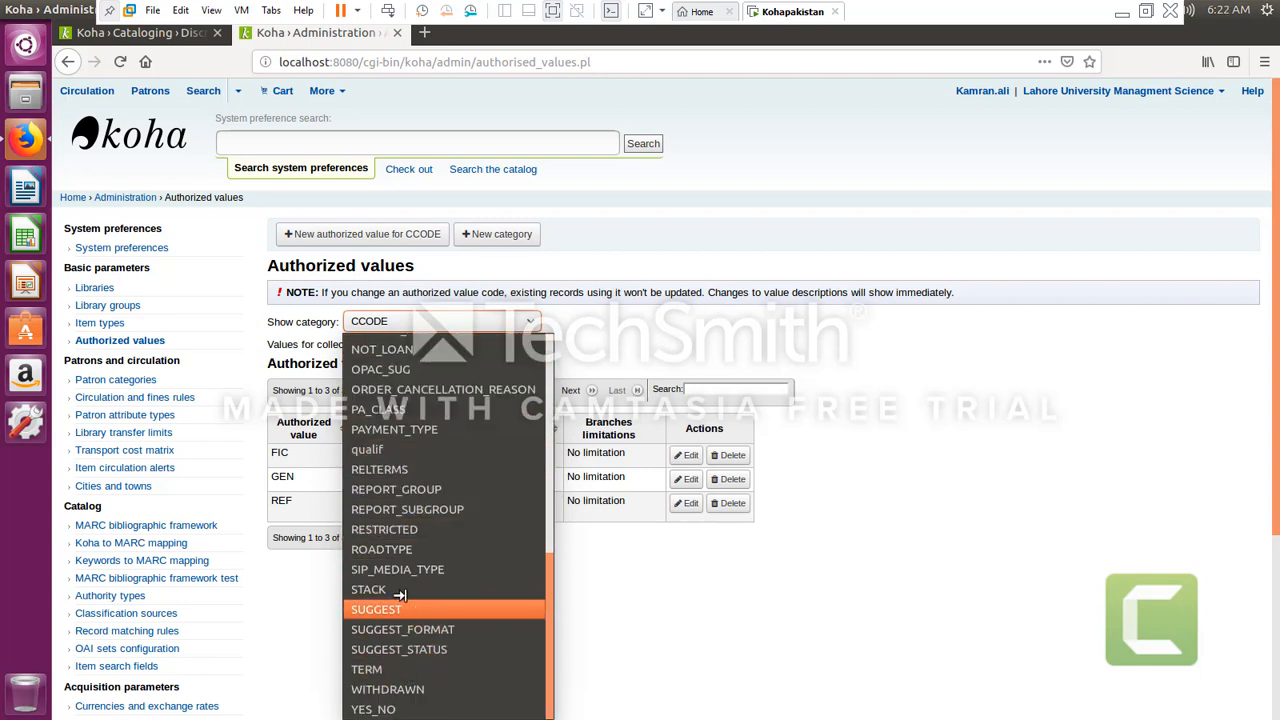
{"action": "scroll", "coordinate": [405, 632], "scroll_direction": "up", "scroll_amount": 1}
{"action": "scroll", "coordinate": [405, 615], "scroll_direction": "up", "scroll_amount": 1}
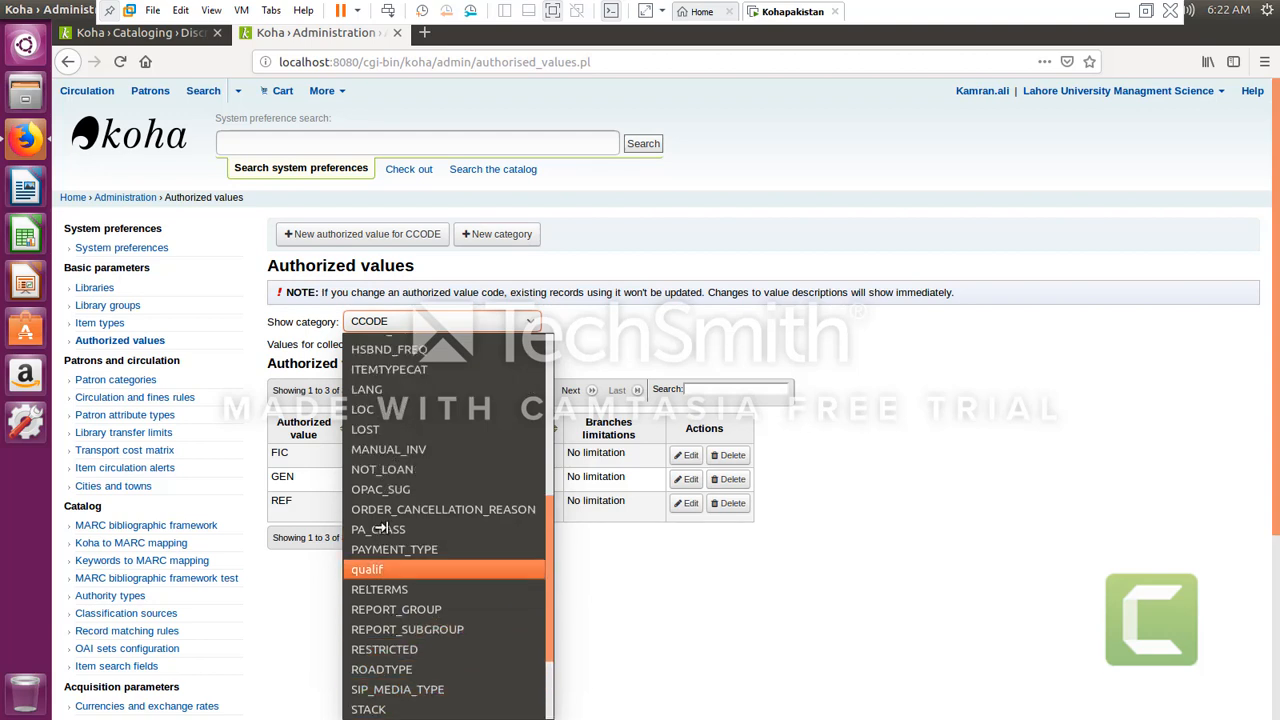
{"action": "left_click", "coordinate": [364, 411]}
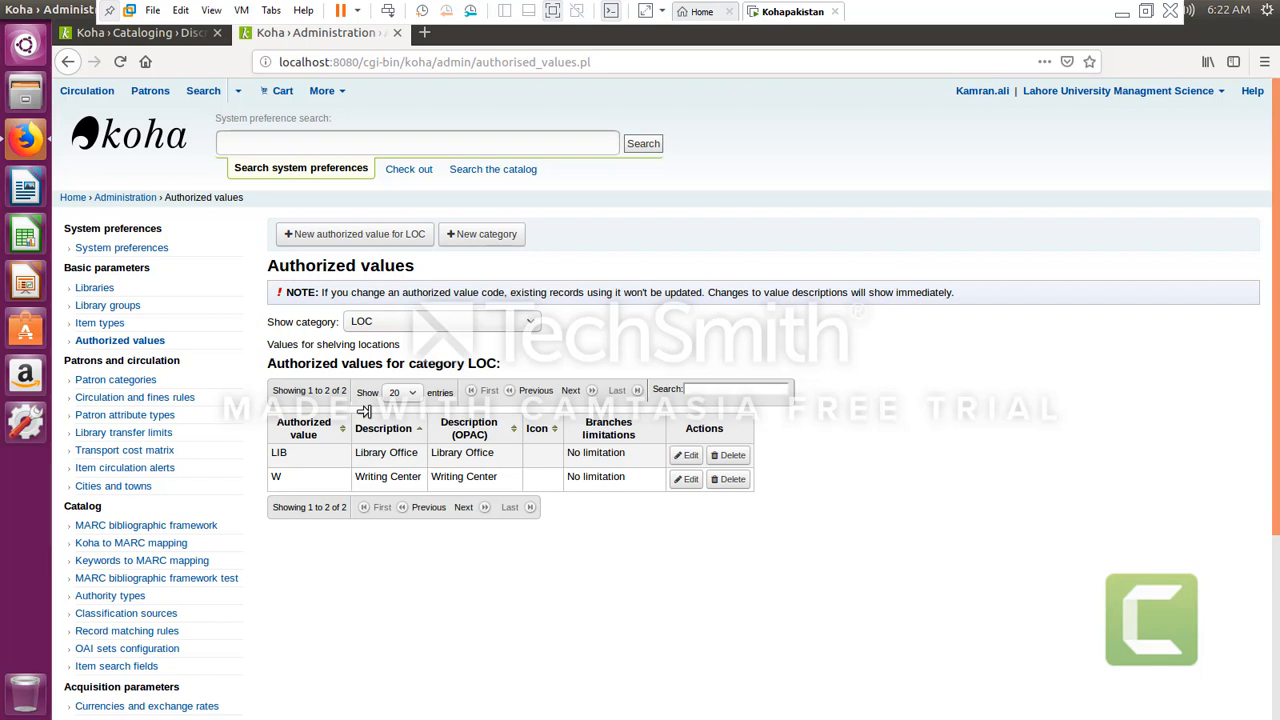
{"action": "double_click", "coordinate": [276, 452]}
{"action": "left_click", "coordinate": [369, 456]}
{"action": "double_click", "coordinate": [273, 451]}
Switch to Final List.xlsx in Excel, enable editing, and change the header in cell A1 to 001
{"action": "left_click", "coordinate": [552, 10]}
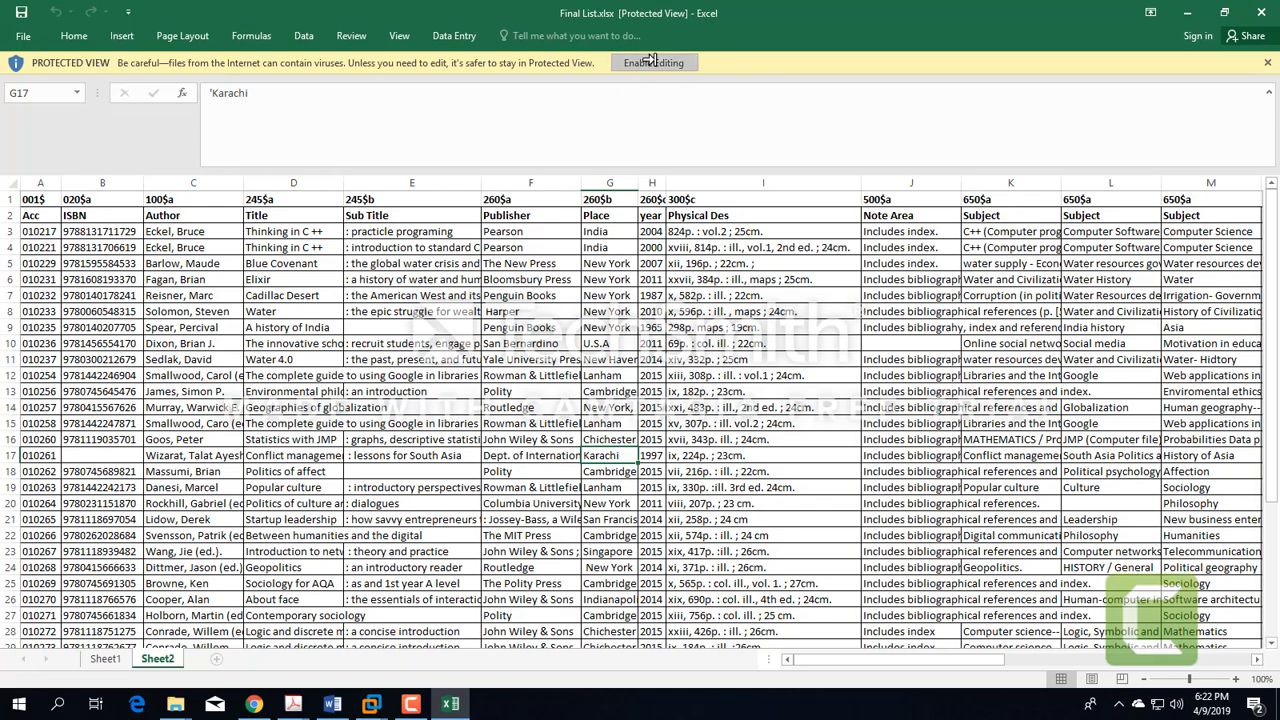
{"action": "left_click", "coordinate": [650, 62]}
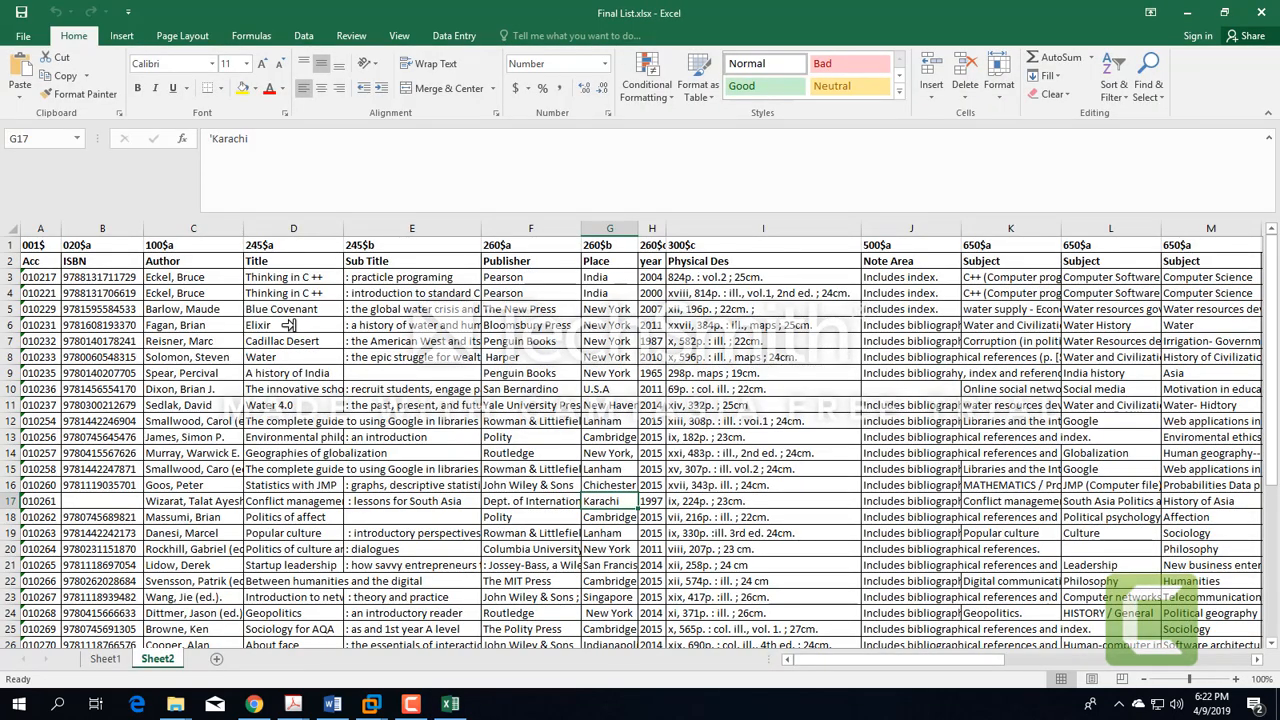
{"action": "double_click", "coordinate": [40, 244]}
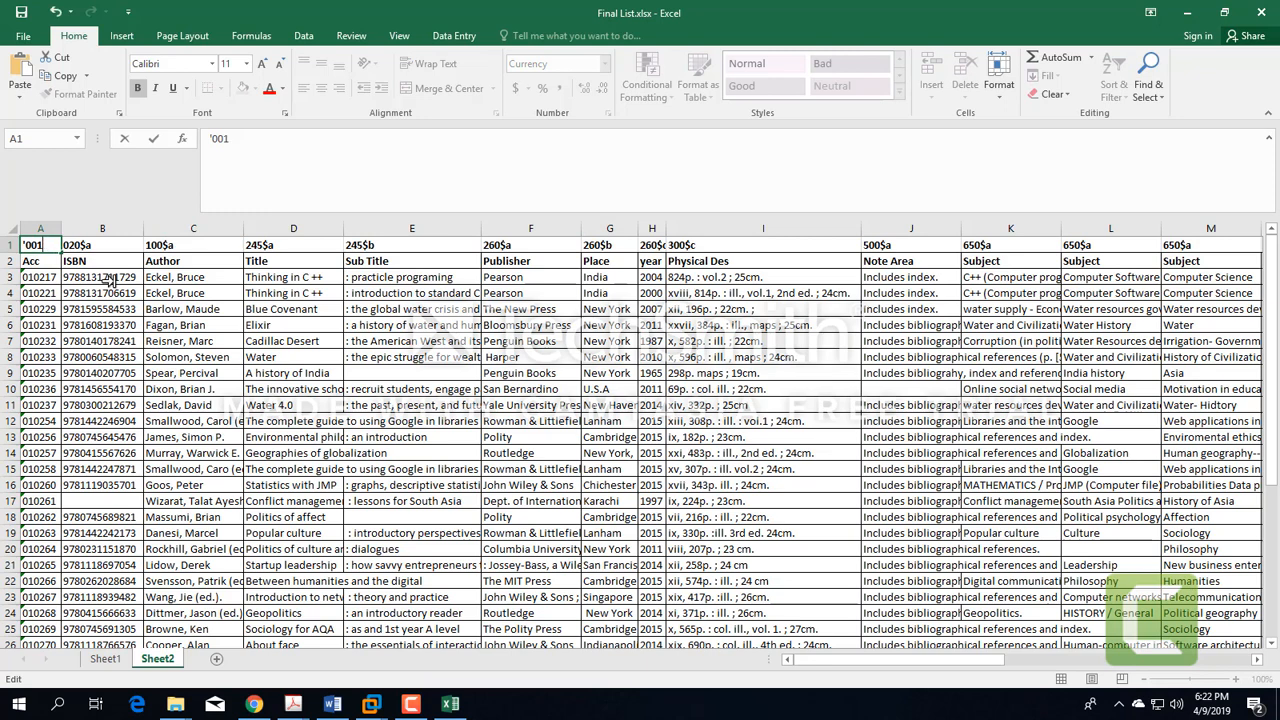
{"action": "key", "text": "Return"}
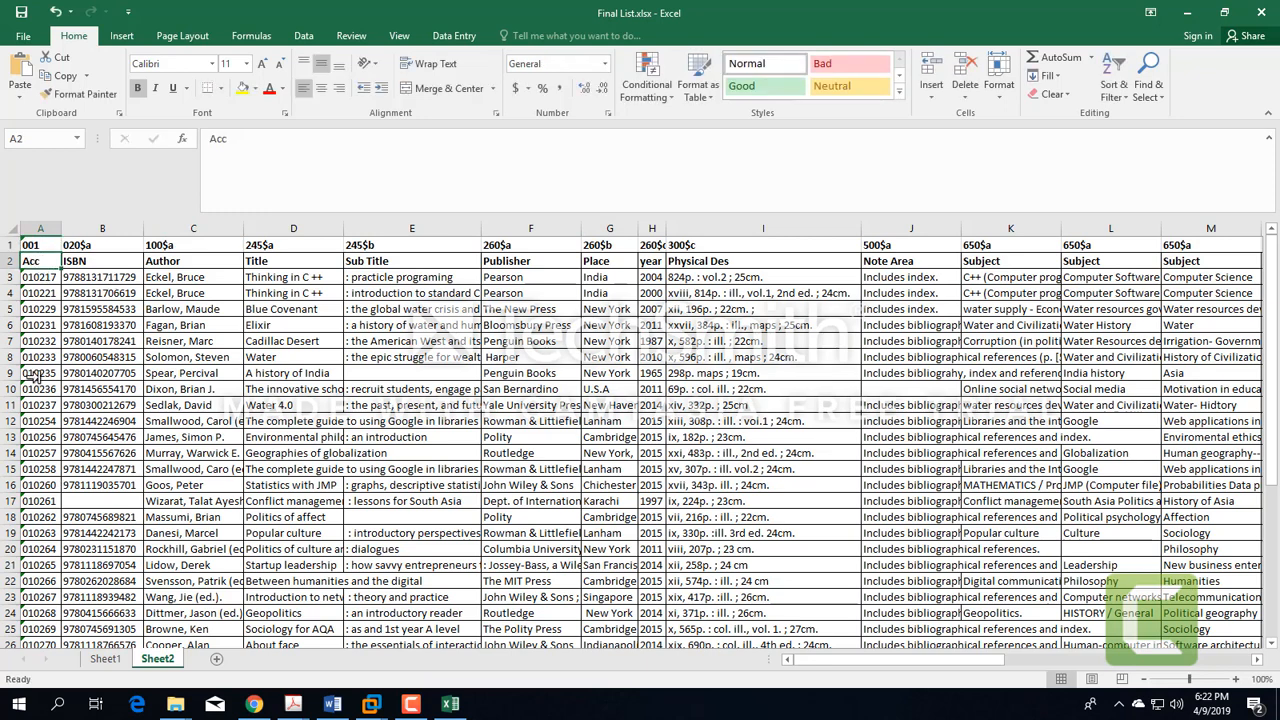
Check the 020$a tag above the ISBN column and switch back to the Kohapakistan virtual machine in VMware Workstation
{"action": "left_click", "coordinate": [94, 244]}
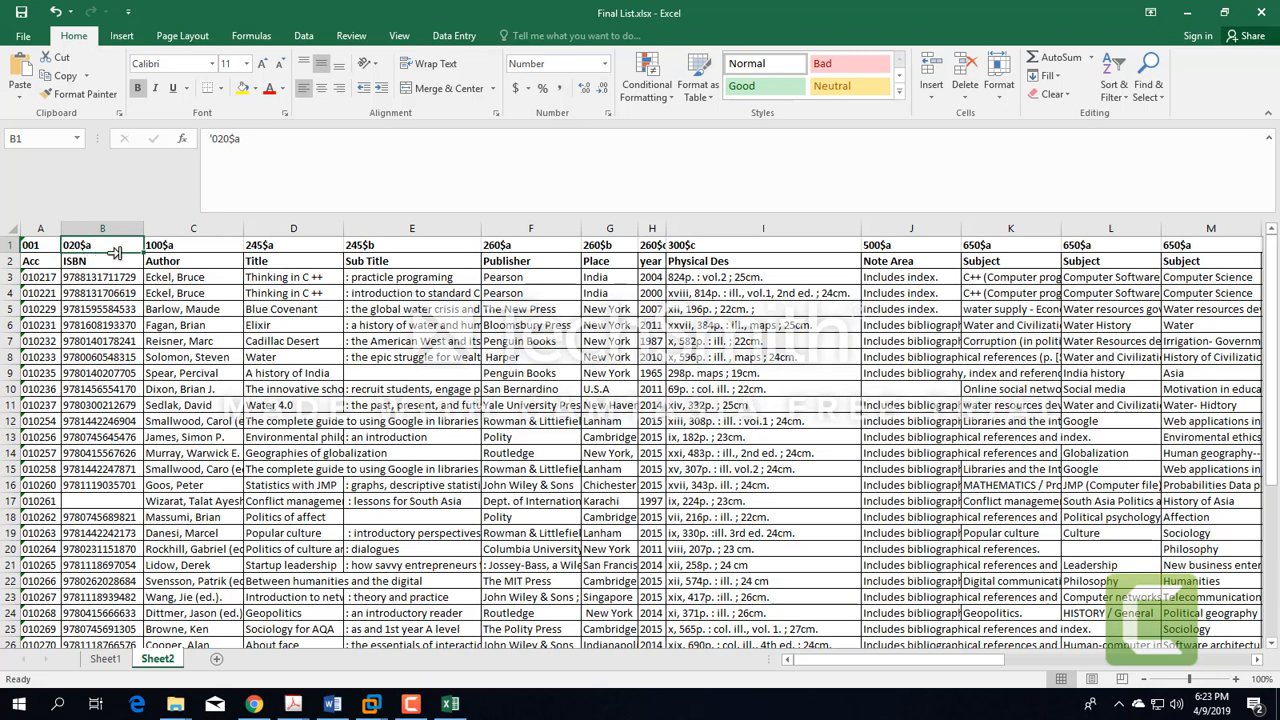
{"action": "left_click", "coordinate": [253, 705]}
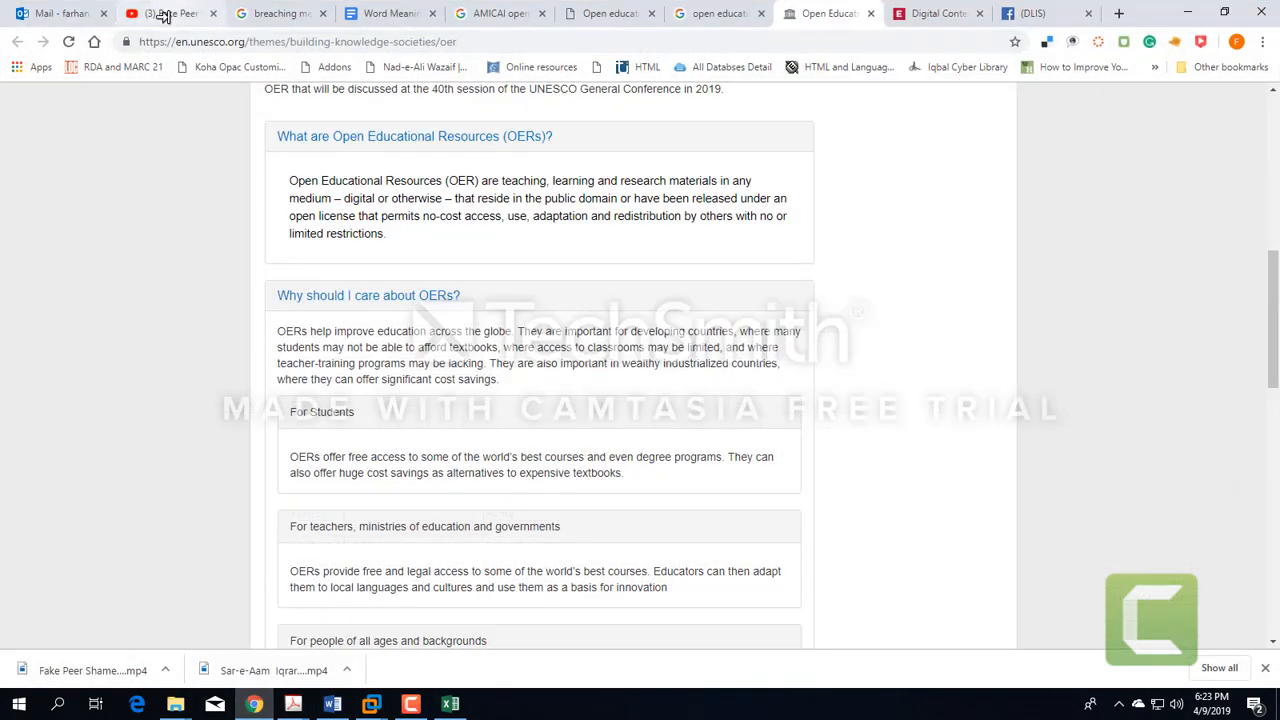
{"action": "left_click", "coordinate": [245, 700]}
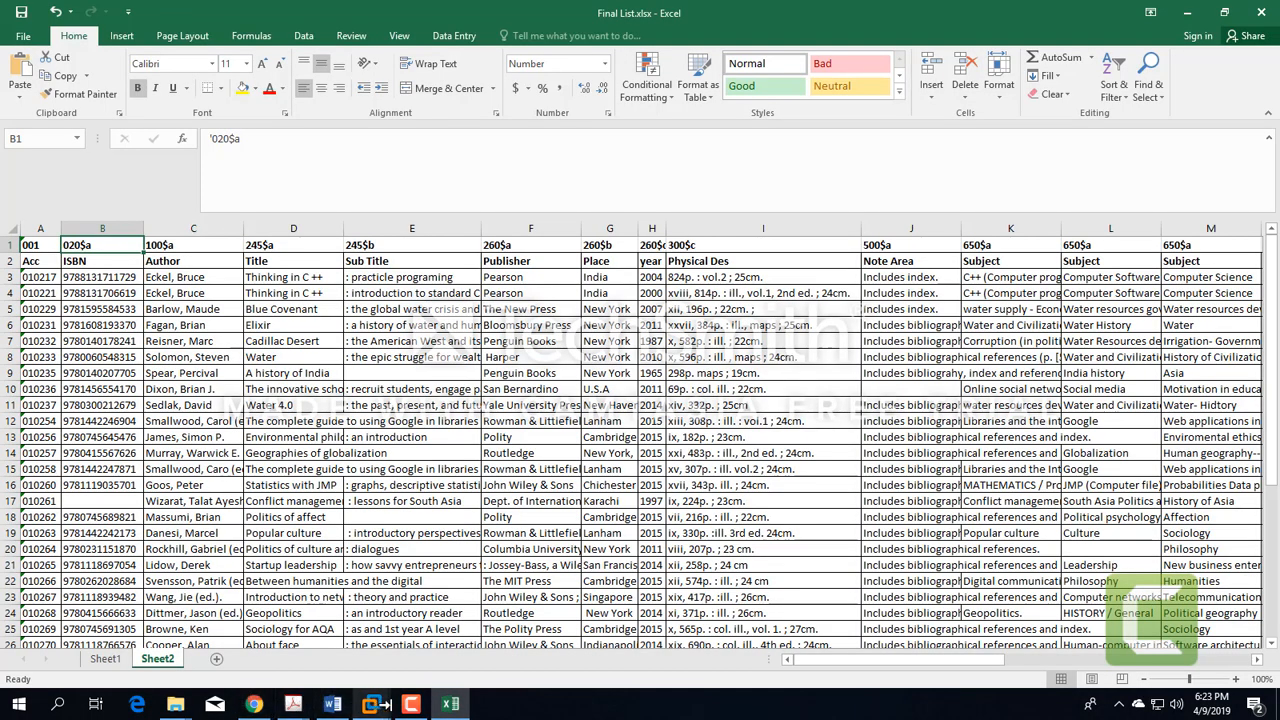
{"action": "key", "text": "alt+Tab"}
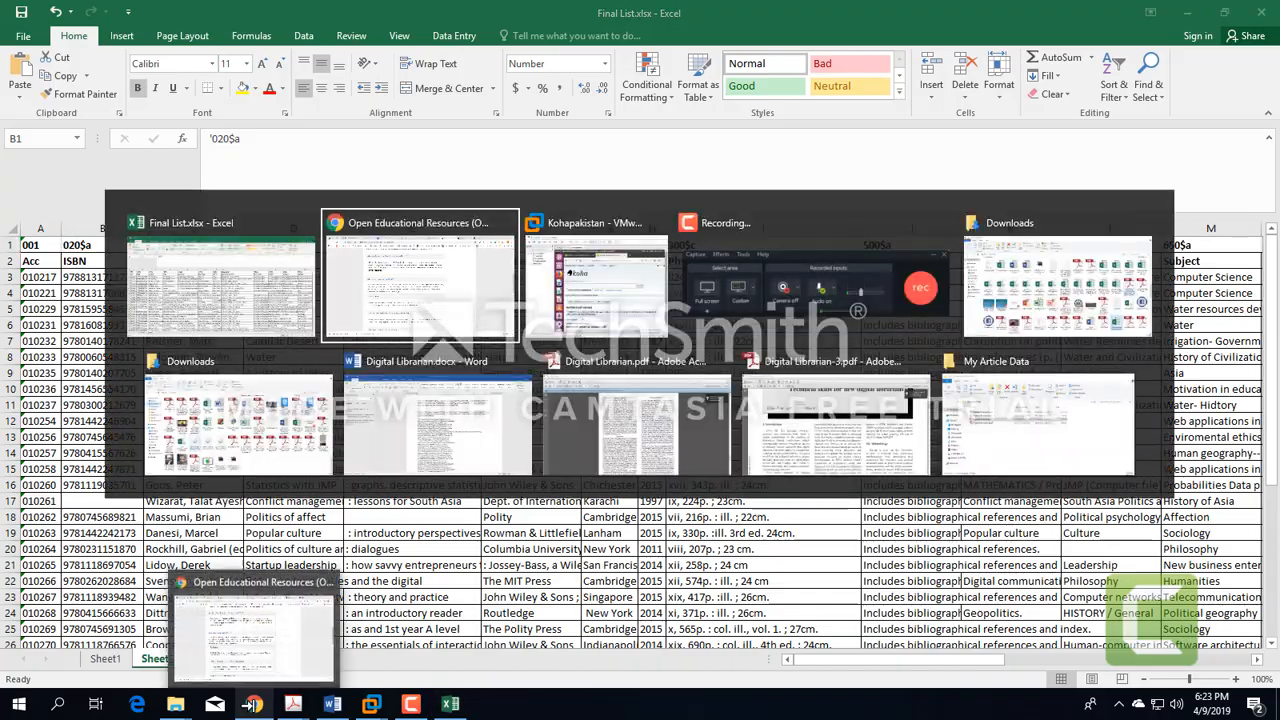
{"action": "key", "text": "alt+Tab"}
{"action": "left_click", "coordinate": [445, 612]}
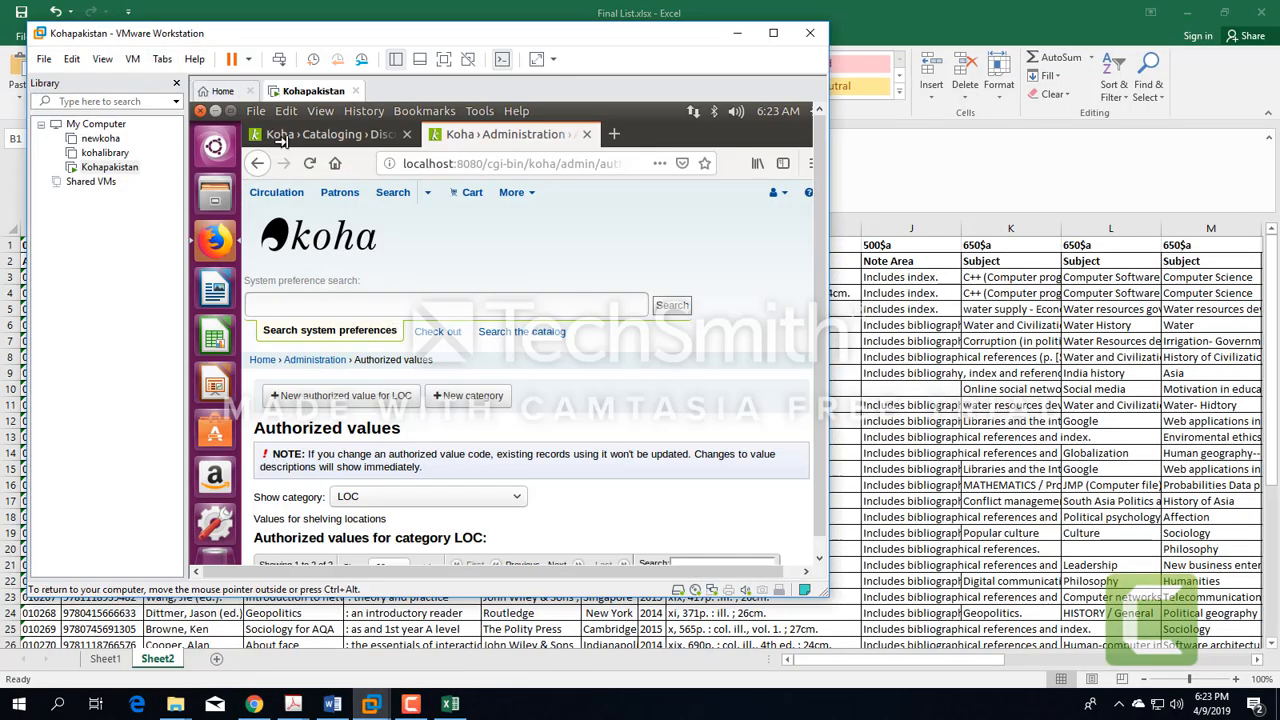
Duplicate the Koha Administration tab in Firefox to get a separate working tab
{"action": "left_click", "coordinate": [330, 136]}
{"action": "left_click", "coordinate": [456, 141]}
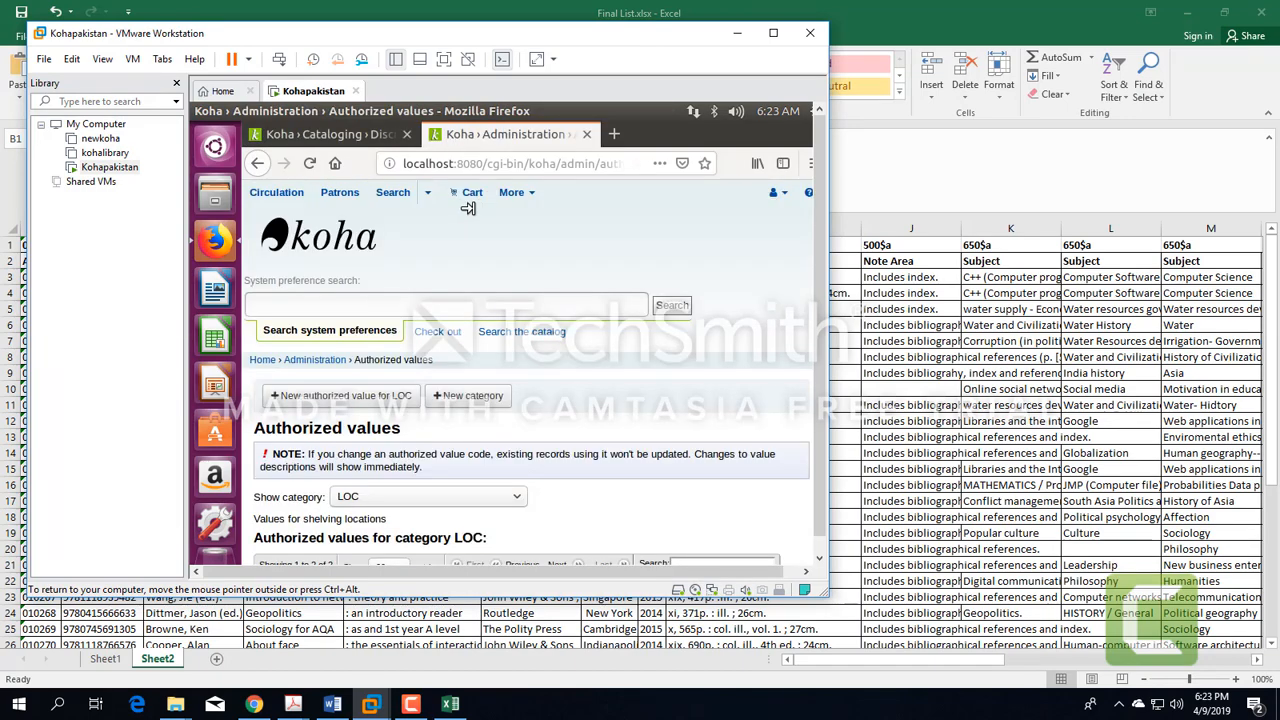
{"action": "scroll", "coordinate": [441, 304], "scroll_direction": "down", "scroll_amount": 3}
{"action": "scroll", "coordinate": [446, 235], "scroll_direction": "up", "scroll_amount": 3}
{"action": "right_click", "coordinate": [456, 134]}
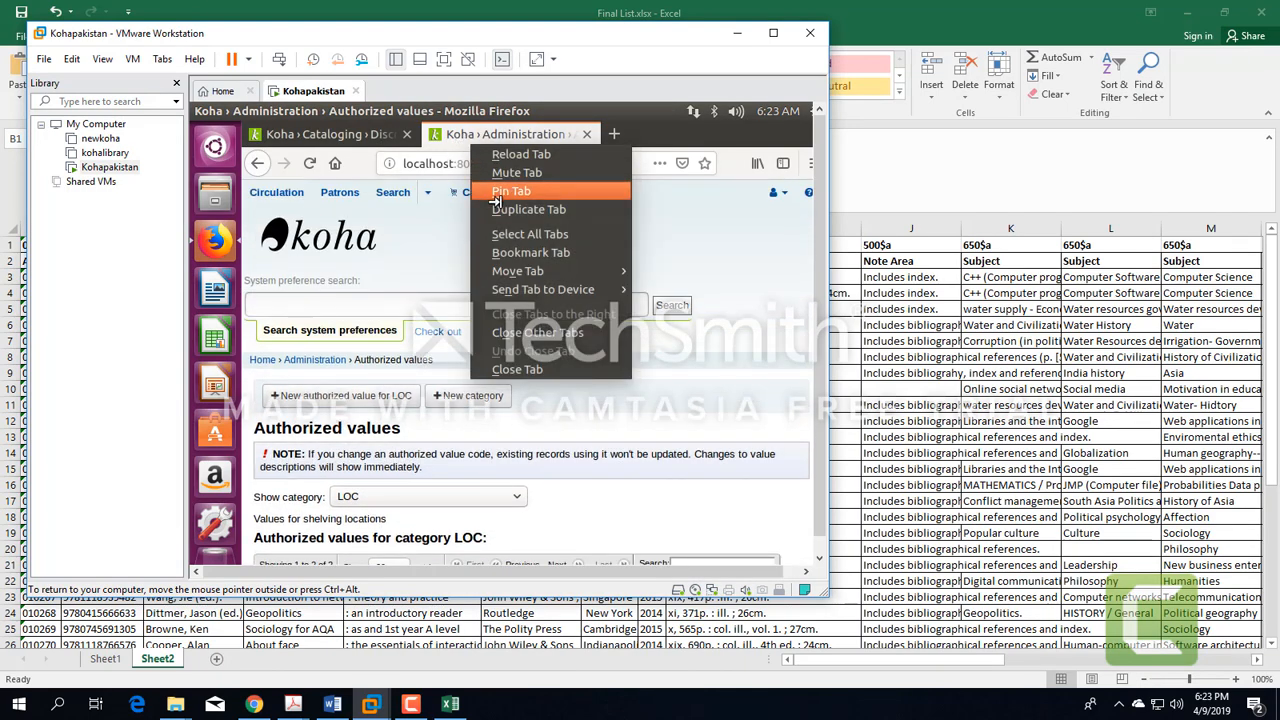
{"action": "left_click", "coordinate": [510, 207]}
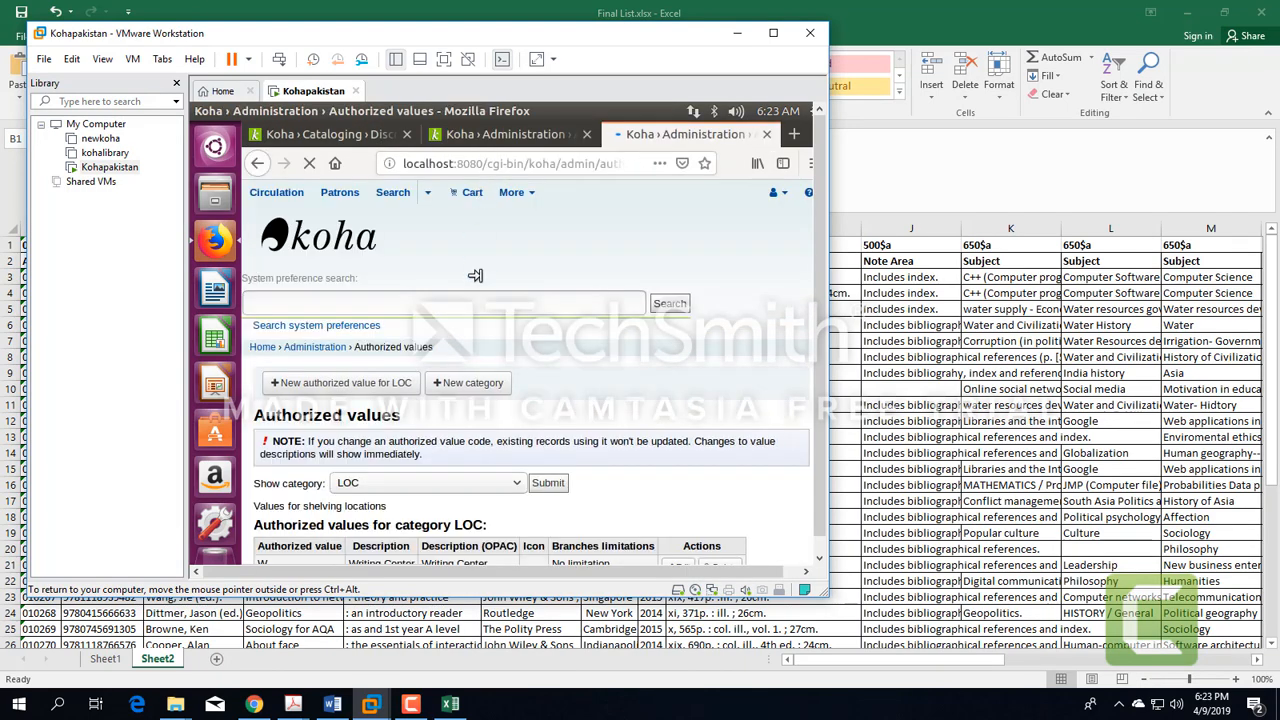
Search the Koha catalog for "discrete" and look through the matching records
{"action": "left_click", "coordinate": [480, 330]}
{"action": "type", "text": "discrete"}
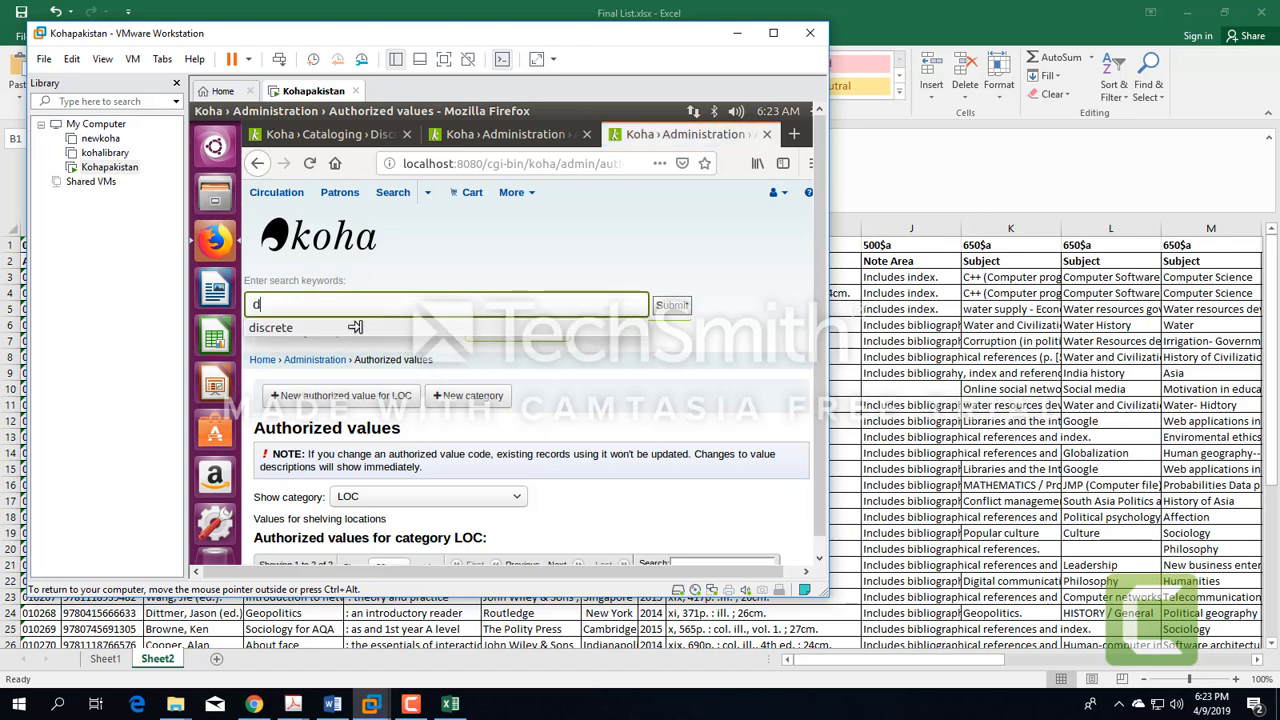
{"action": "left_click", "coordinate": [672, 305]}
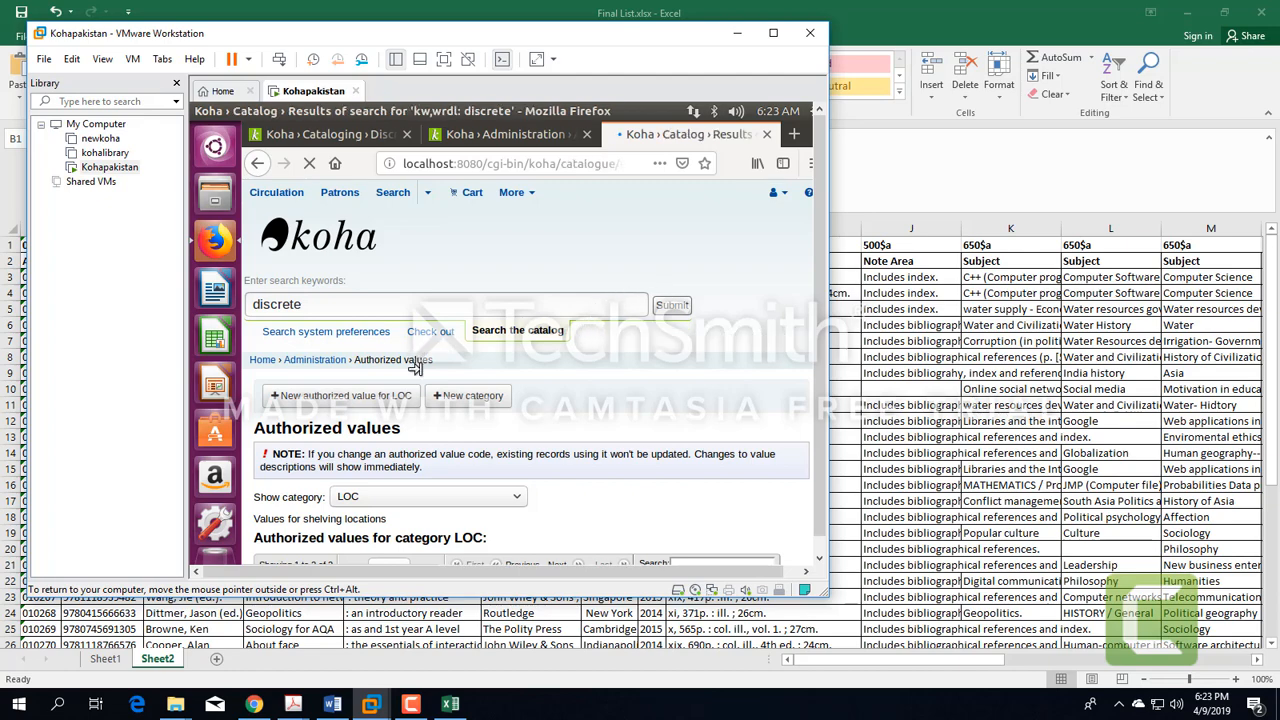
{"action": "scroll", "coordinate": [425, 395], "scroll_direction": "down", "scroll_amount": 2}
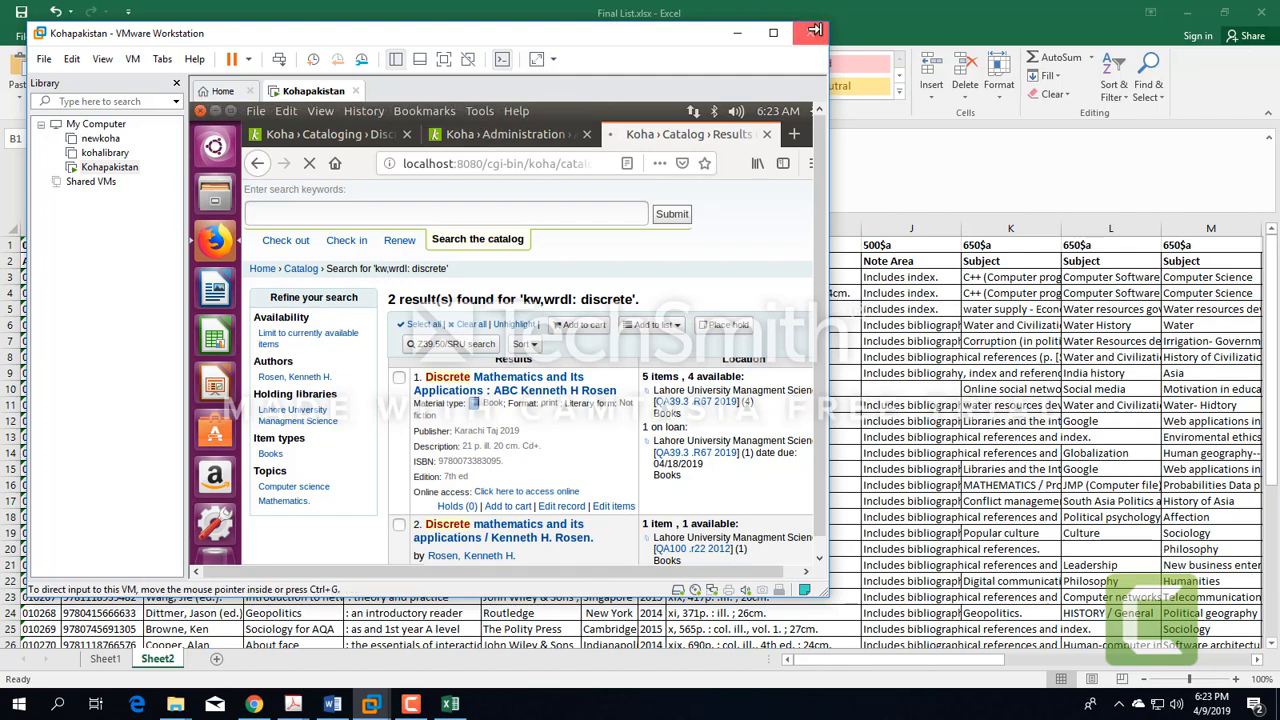
{"action": "scroll", "coordinate": [674, 288], "scroll_direction": "down", "scroll_amount": 3}
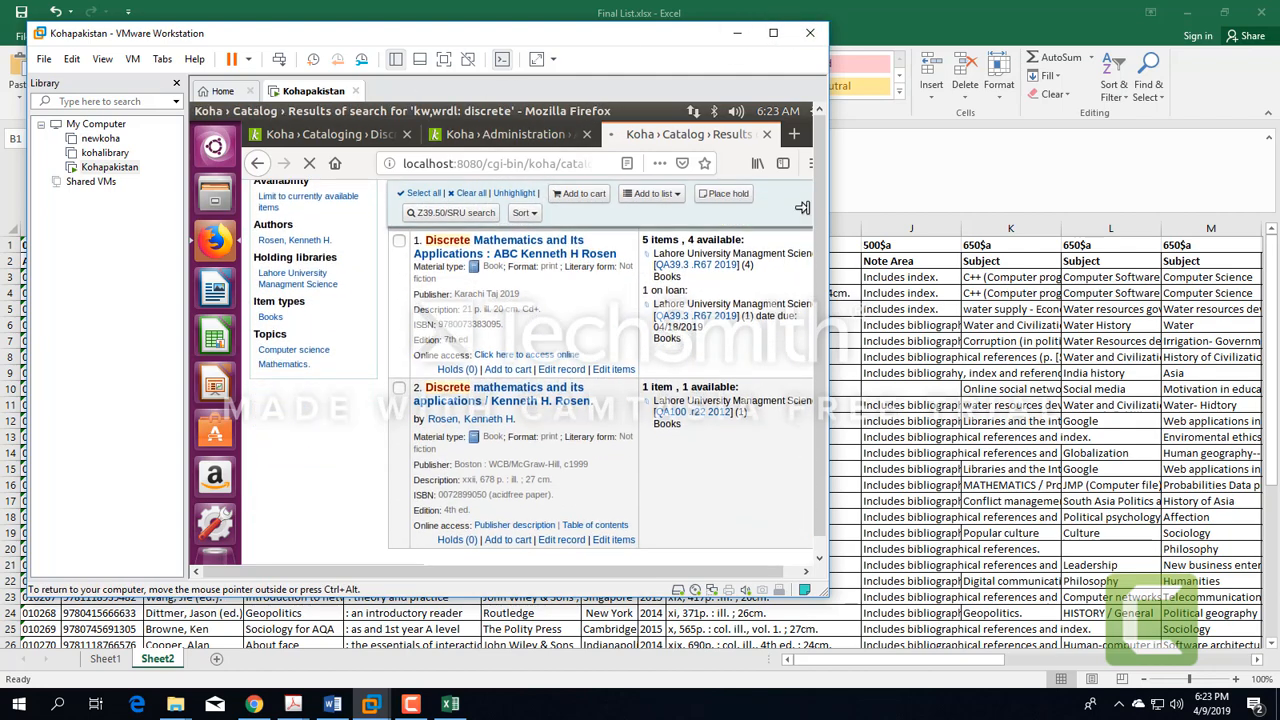
Enlarge the virtual machine window and open the 4th edition record of Discrete mathematics and its applications for editing
{"action": "left_click_drag", "start_coordinate": [827, 596], "coordinate": [1196, 687]}
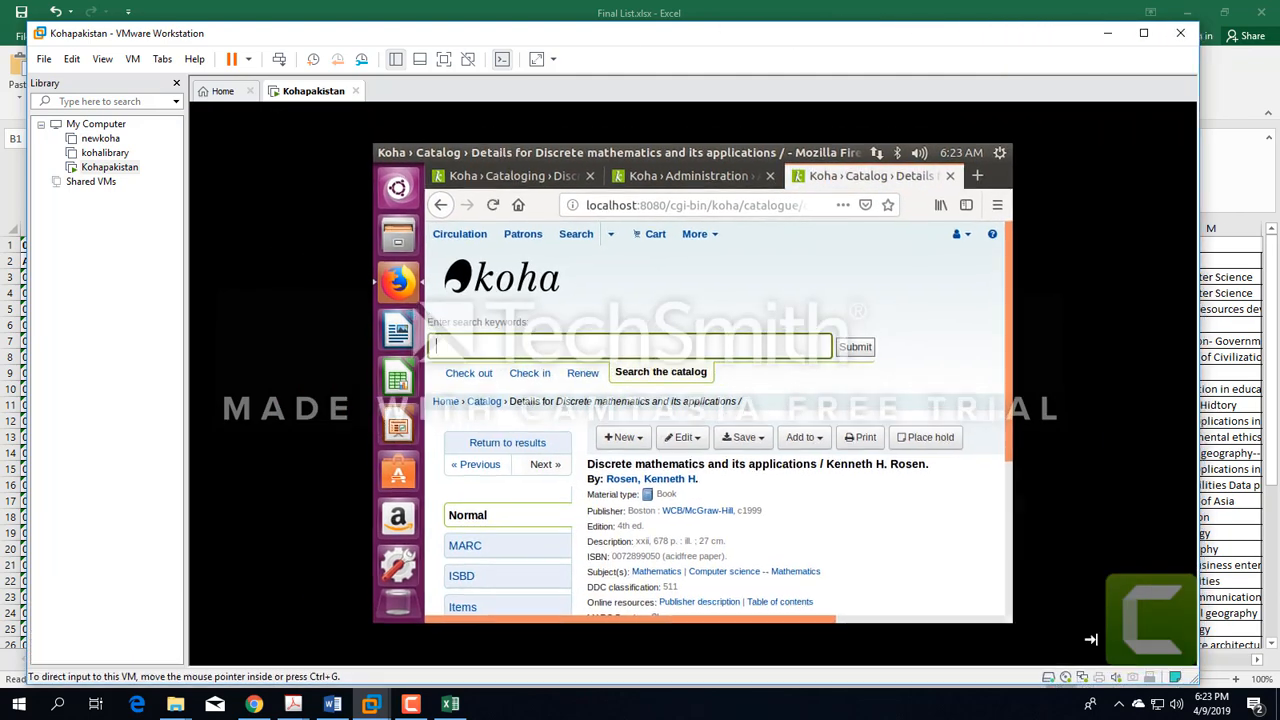
{"action": "scroll", "coordinate": [750, 433], "scroll_direction": "down", "scroll_amount": 3}
{"action": "scroll", "coordinate": [720, 420], "scroll_direction": "up", "scroll_amount": 3}
{"action": "left_click", "coordinate": [682, 353]}
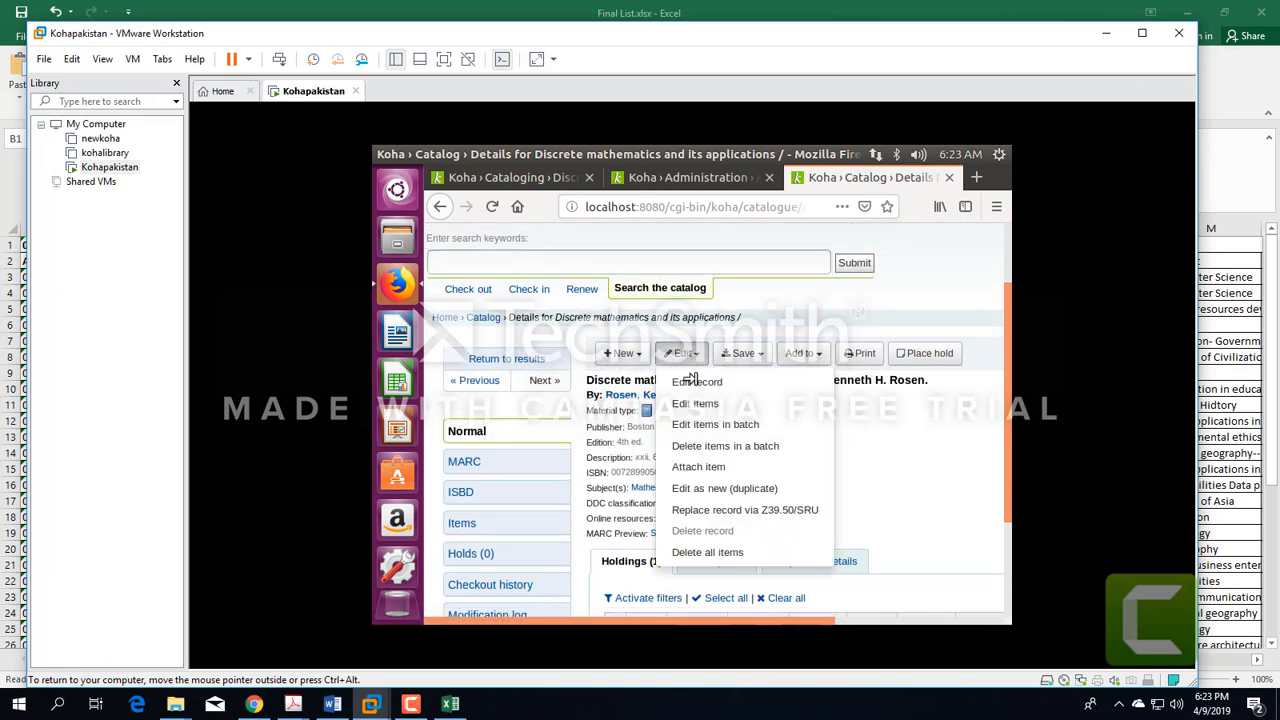
{"action": "left_click", "coordinate": [695, 382]}
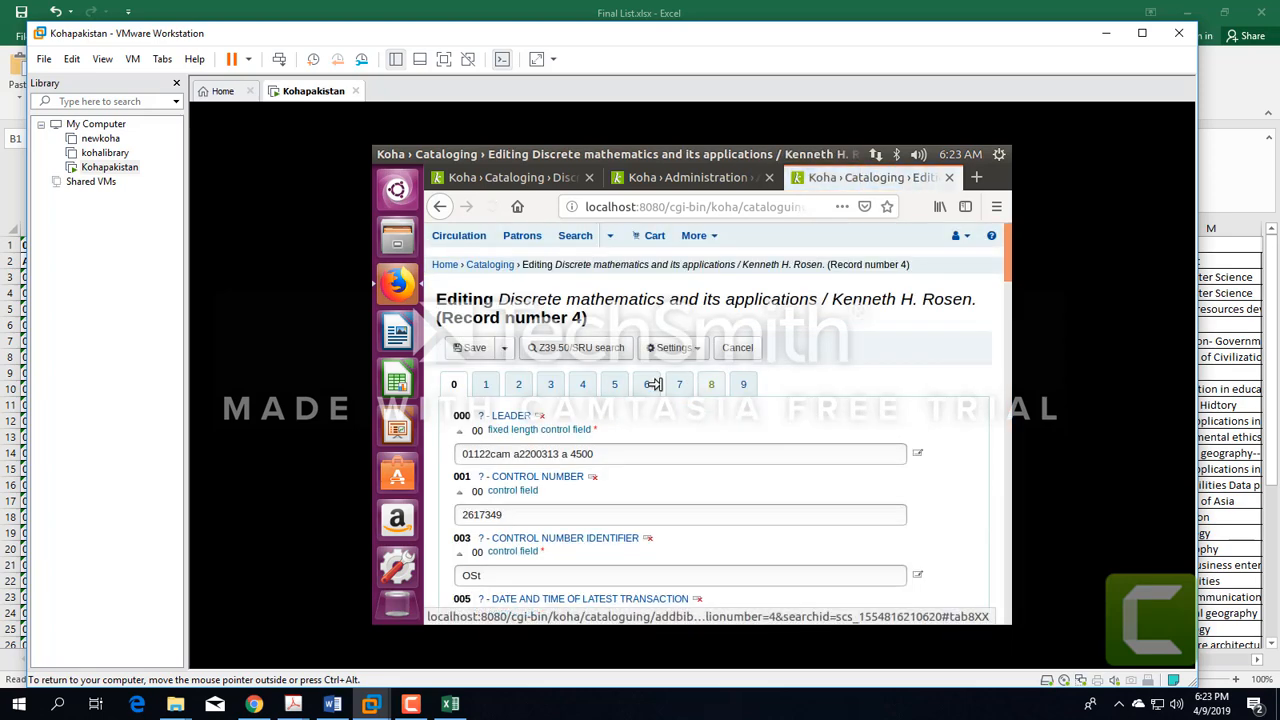
Check the 020 International Standard Book Number field in the record and compare it with the ISBN column of Final List.xlsx in Excel
{"action": "scroll", "coordinate": [682, 384], "scroll_direction": "down", "scroll_amount": 10}
{"action": "scroll", "coordinate": [470, 520], "scroll_direction": "down", "scroll_amount": 3}
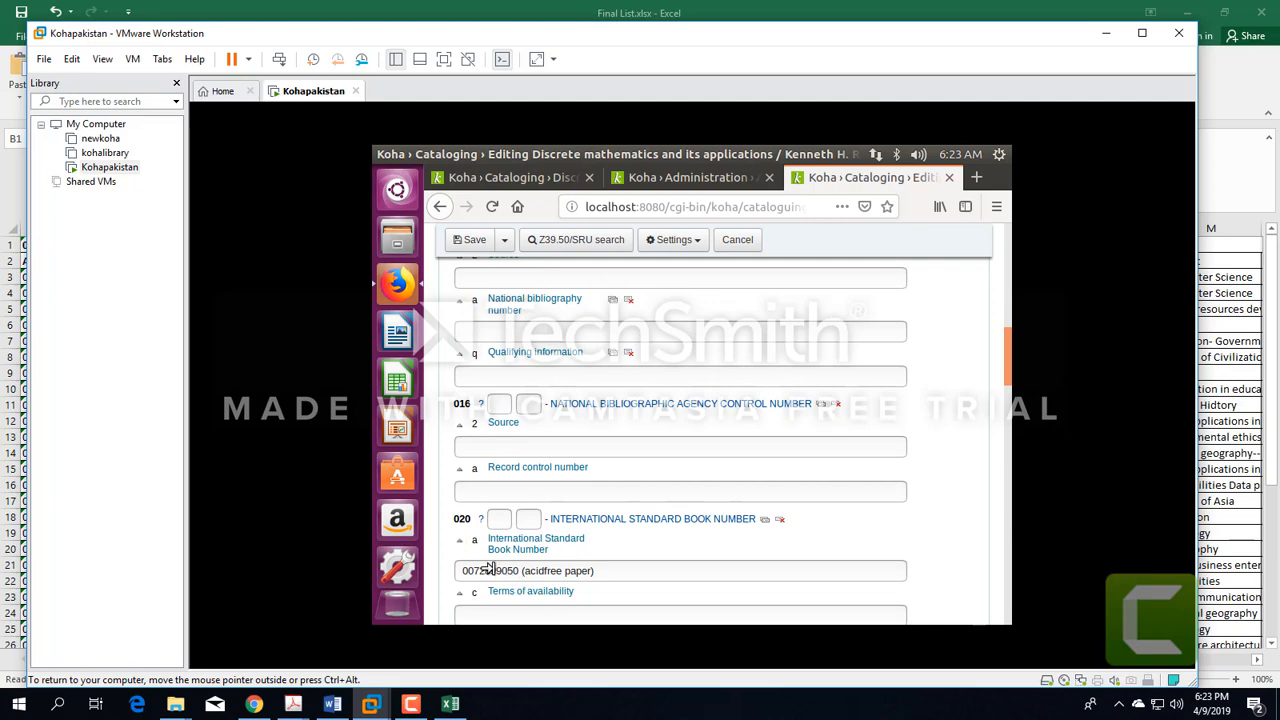
{"action": "left_click", "coordinate": [450, 704]}
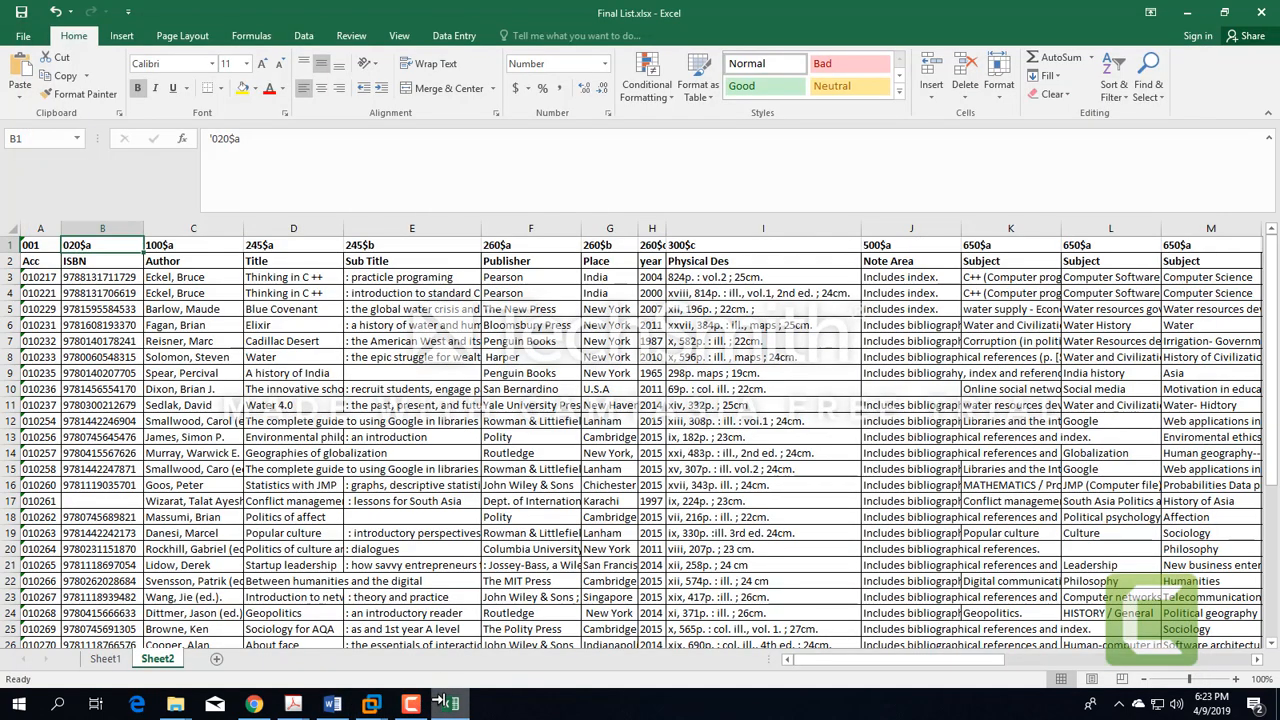
{"action": "left_click", "coordinate": [122, 325]}
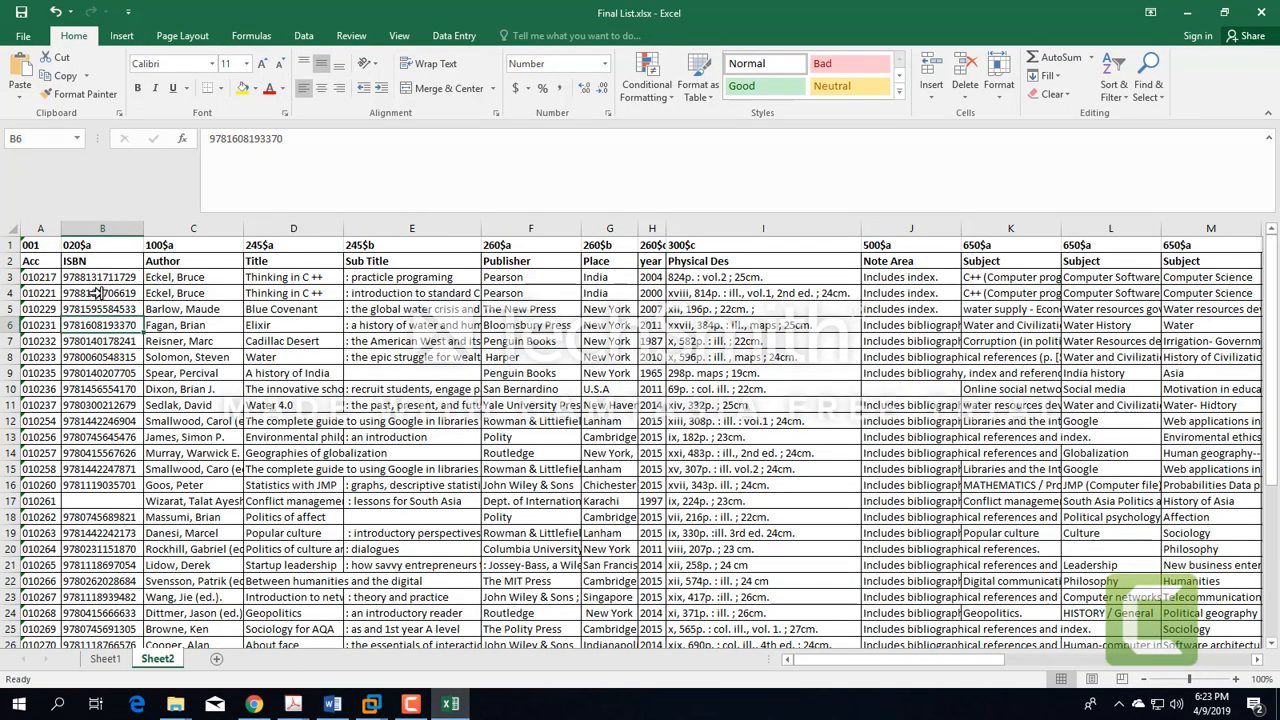
Set cell A3 to 100 and fill a running number series down the Acc column to replace the accession numbers
{"action": "left_click", "coordinate": [40, 278]}
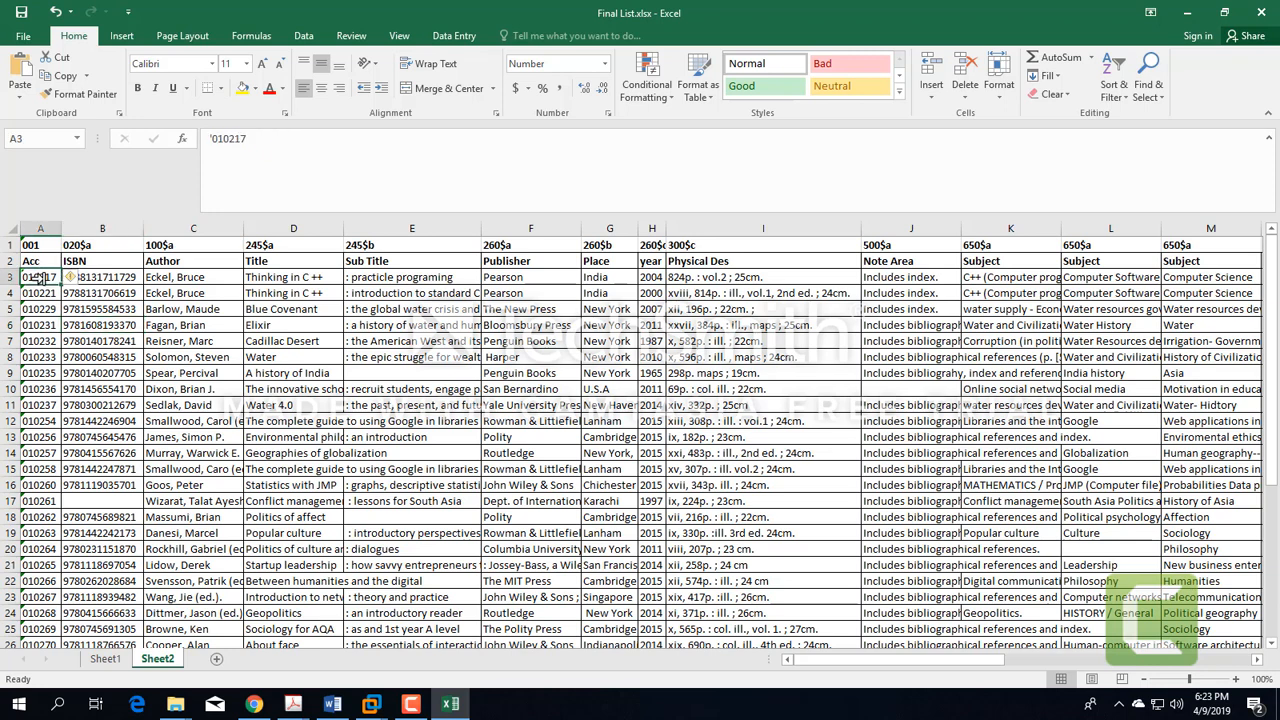
{"action": "type", "text": "00"}
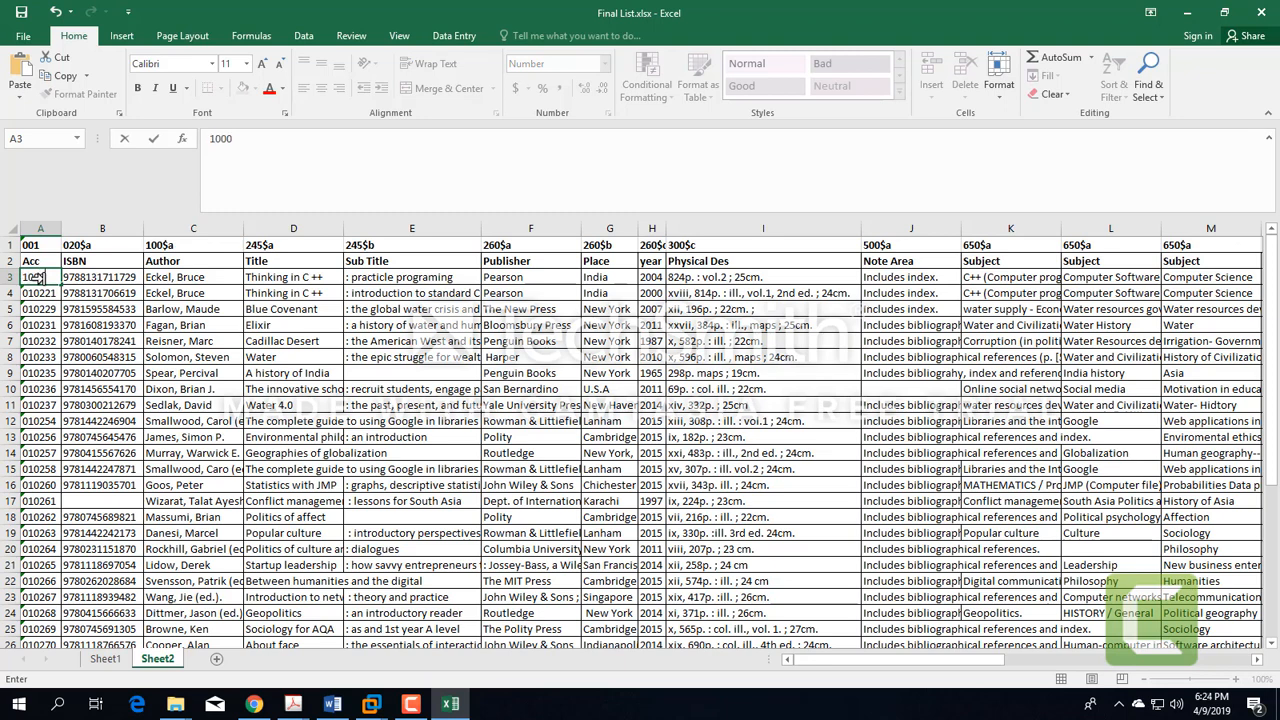
{"action": "key", "text": "Return"}
{"action": "left_click", "coordinate": [39, 278]}
{"action": "left_click_drag", "start_coordinate": [61, 285], "coordinate": [8, 468]}
{"action": "scroll", "coordinate": [242, 408], "scroll_direction": "down", "scroll_amount": 12}
{"action": "scroll", "coordinate": [246, 411], "scroll_direction": "up", "scroll_amount": 6}
{"action": "scroll", "coordinate": [150, 420], "scroll_direction": "up", "scroll_amount": 11}
{"action": "scroll", "coordinate": [65, 530], "scroll_direction": "down", "scroll_amount": 4}
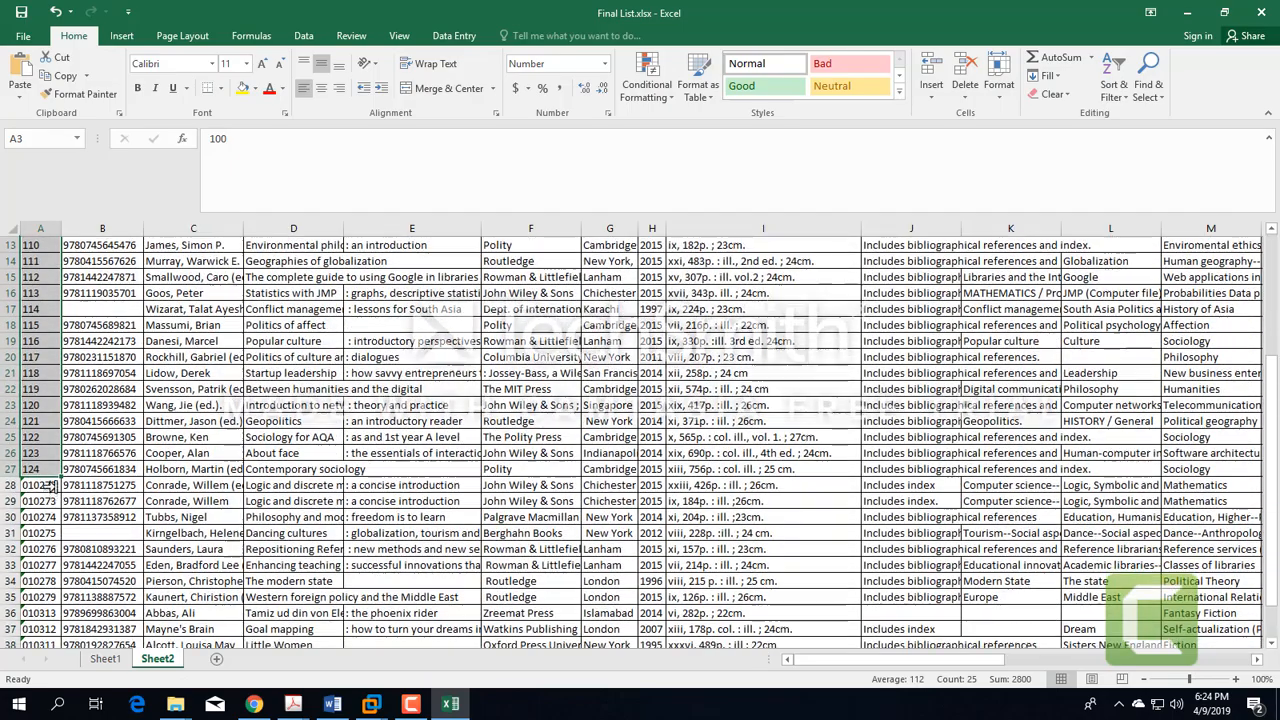
{"action": "left_click_drag", "start_coordinate": [55, 475], "coordinate": [50, 614]}
{"action": "scroll", "coordinate": [178, 580], "scroll_direction": "up", "scroll_amount": 5}
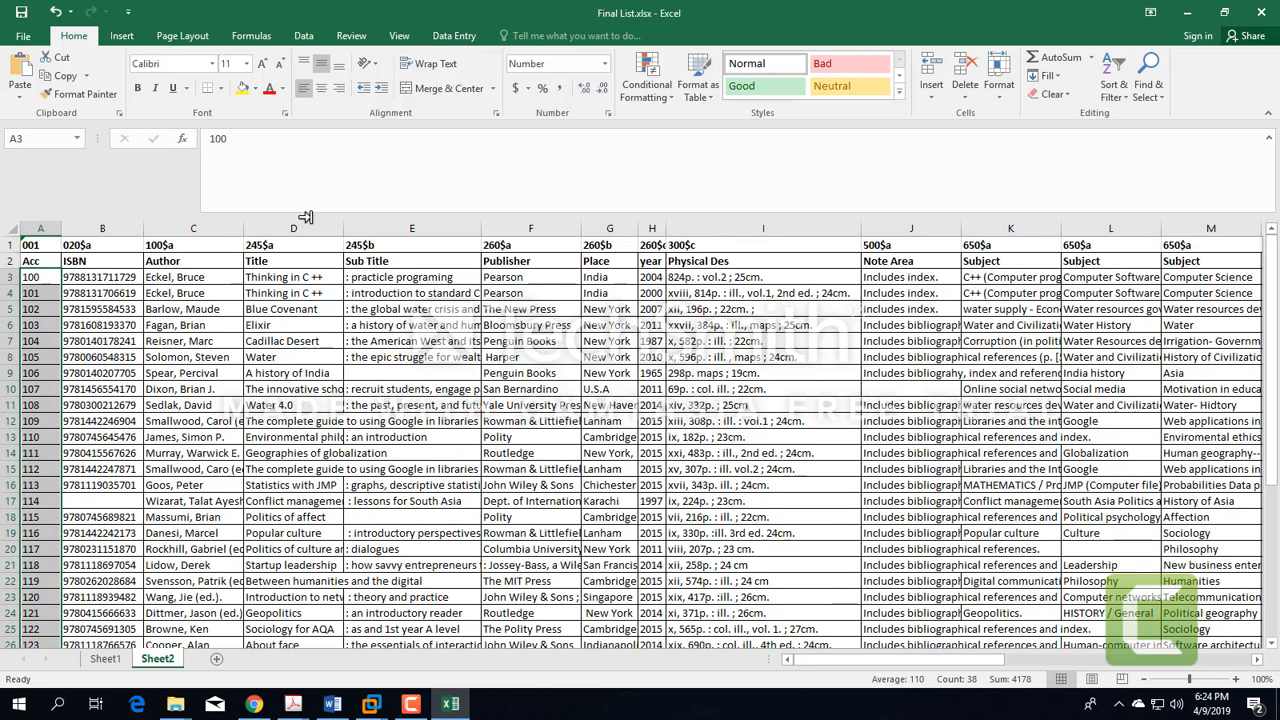
Review the Acc, ISBN, Author and Title columns and the MARC tags 020$a, 100$a and 245$a above them
{"action": "left_click", "coordinate": [30, 262]}
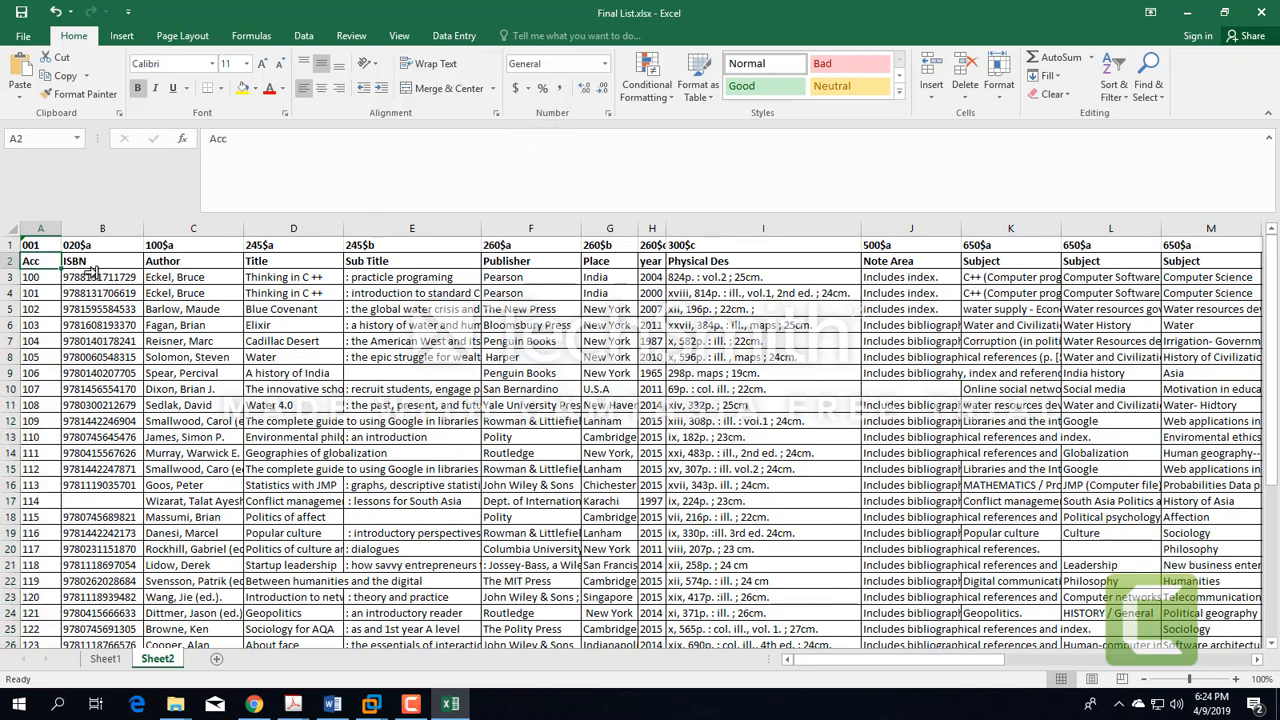
{"action": "left_click", "coordinate": [95, 263]}
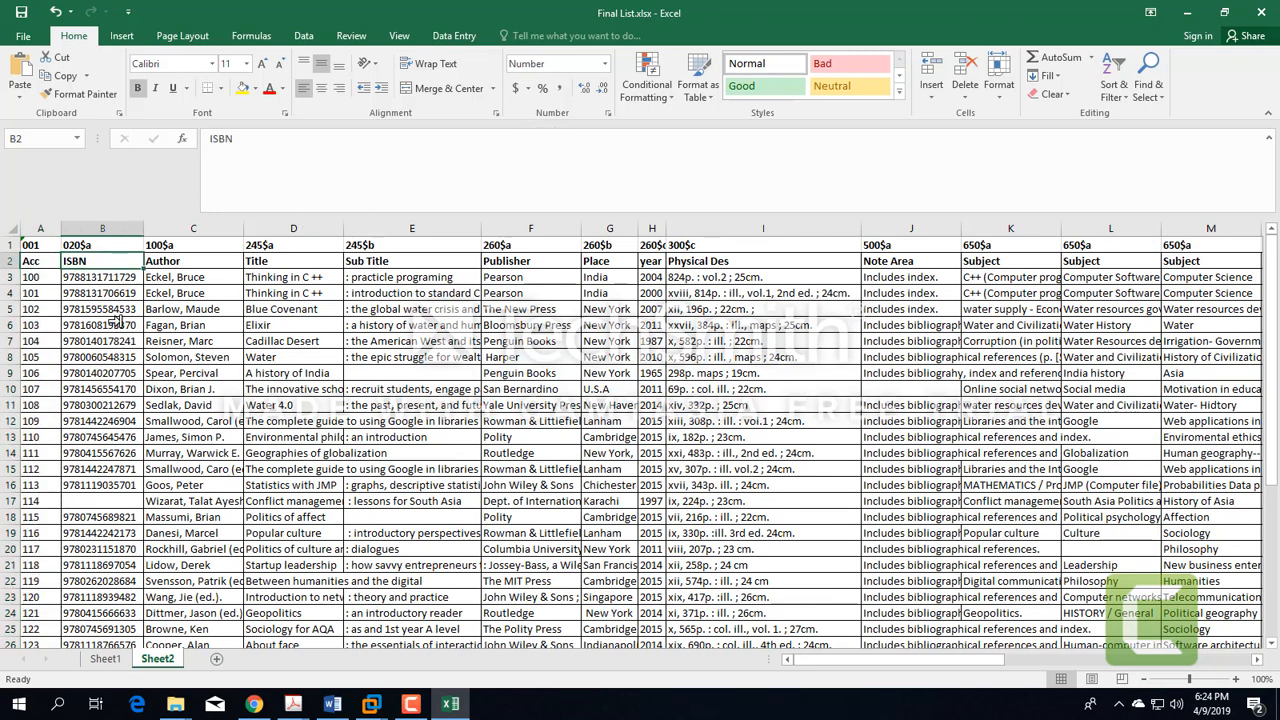
{"action": "scroll", "coordinate": [104, 451], "scroll_direction": "down", "scroll_amount": 4}
{"action": "scroll", "coordinate": [160, 300], "scroll_direction": "up", "scroll_amount": 4}
{"action": "left_click", "coordinate": [175, 277]}
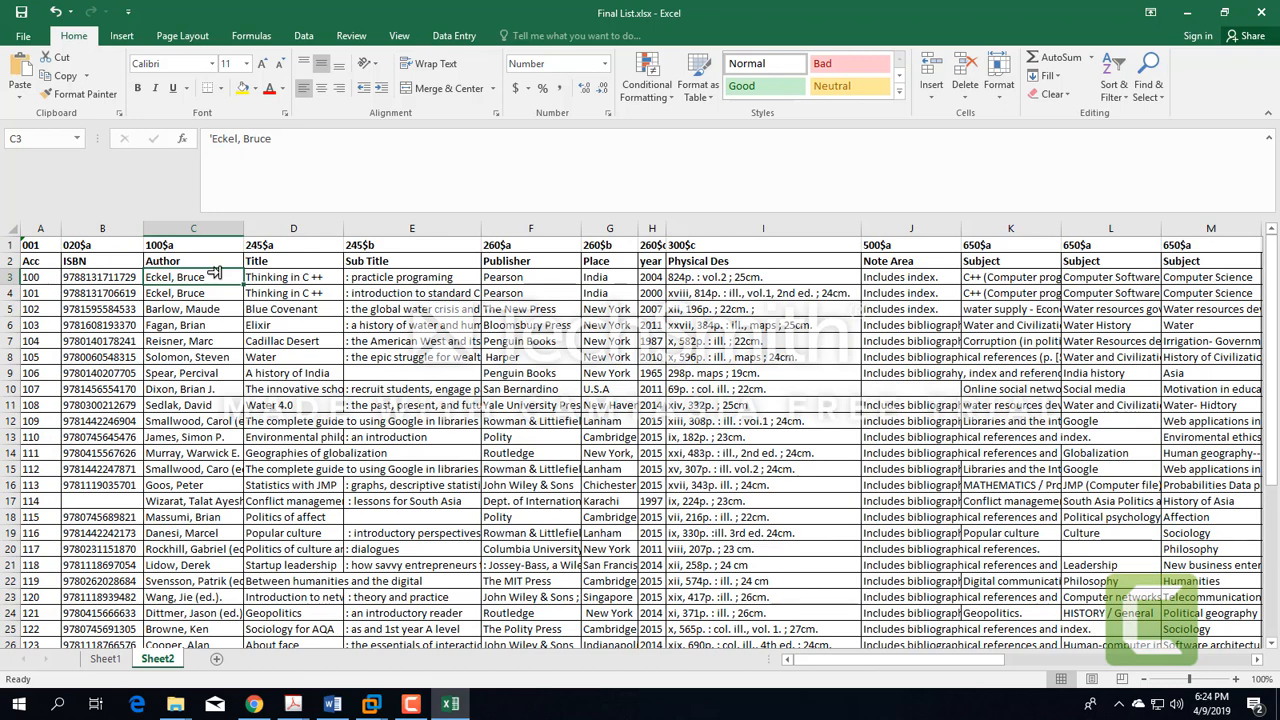
{"action": "left_click", "coordinate": [275, 262]}
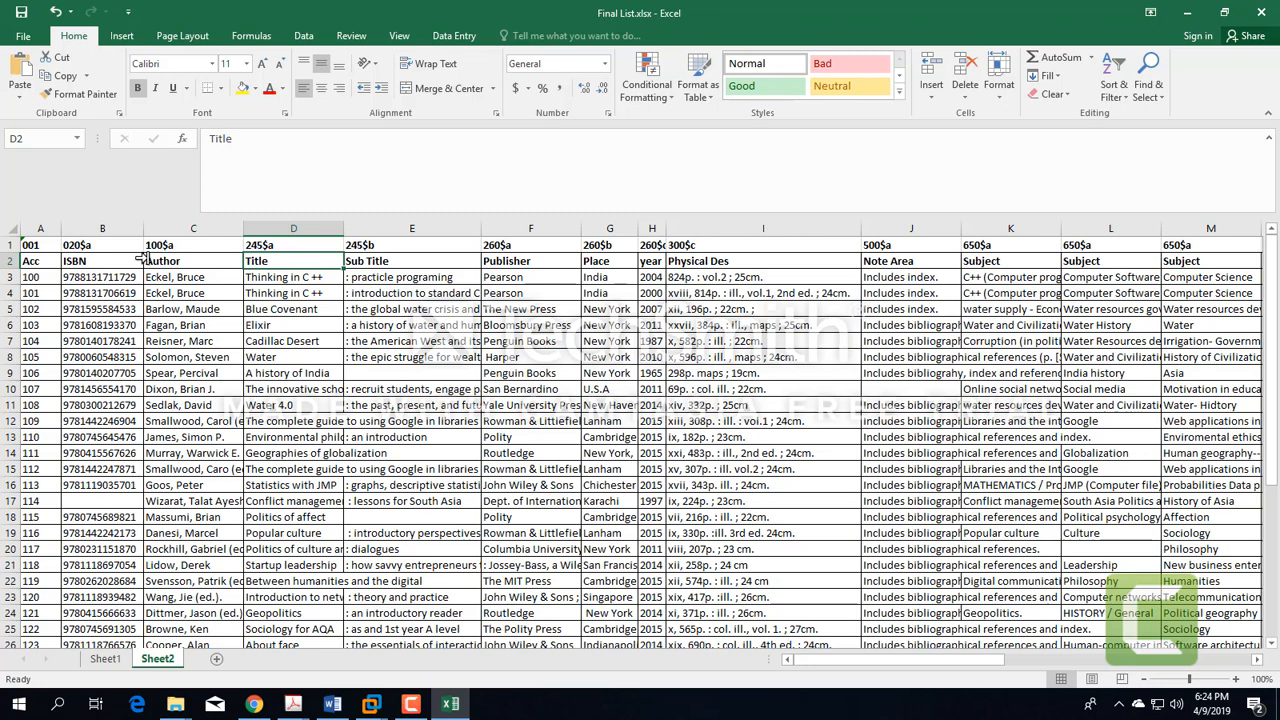
{"action": "left_click", "coordinate": [103, 246]}
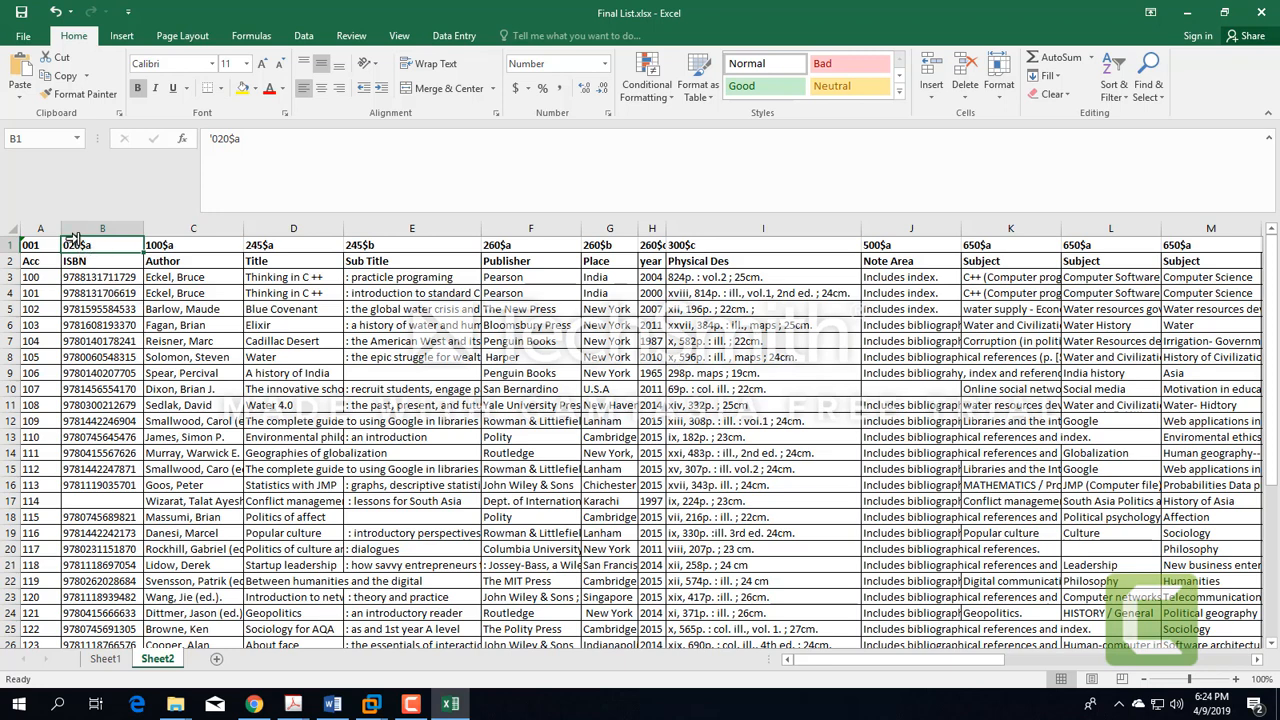
{"action": "left_click", "coordinate": [208, 247]}
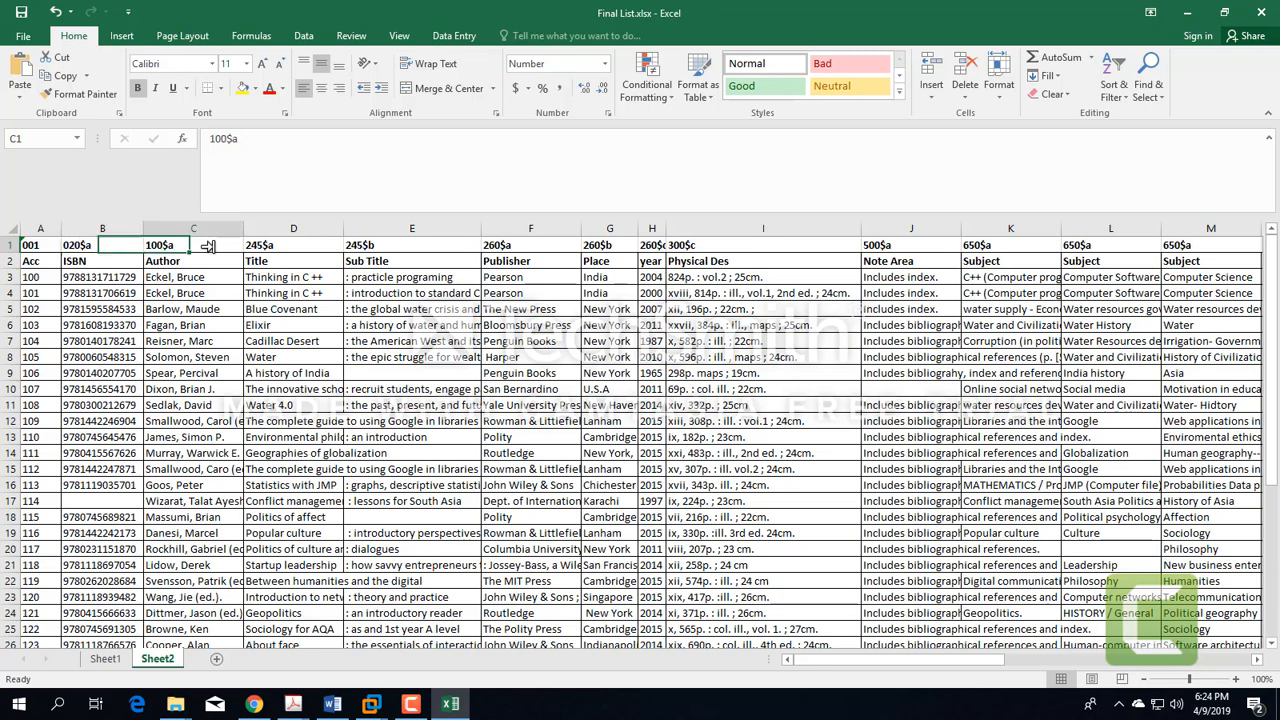
{"action": "left_click", "coordinate": [291, 244]}
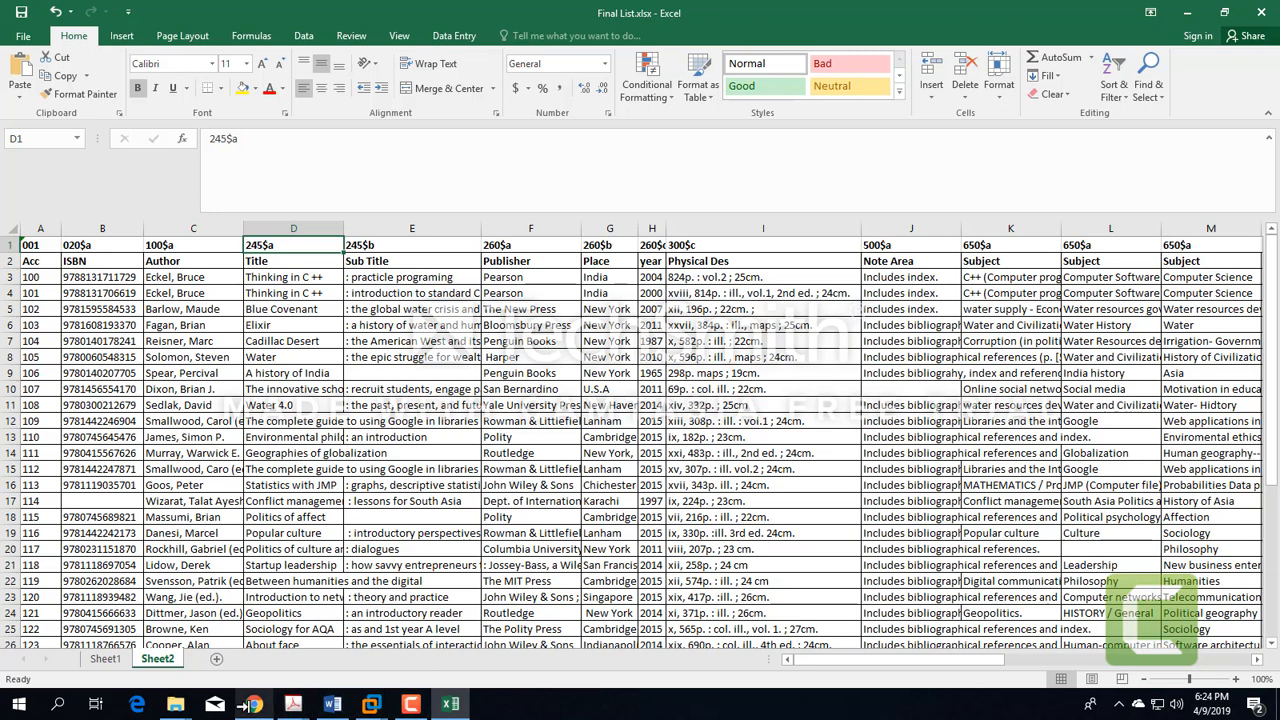
Switch to the Kohapakistan virtual machine and examine the record's 100 personal name and 245 title statement fields
{"action": "mouse_move", "coordinate": [246, 703]}
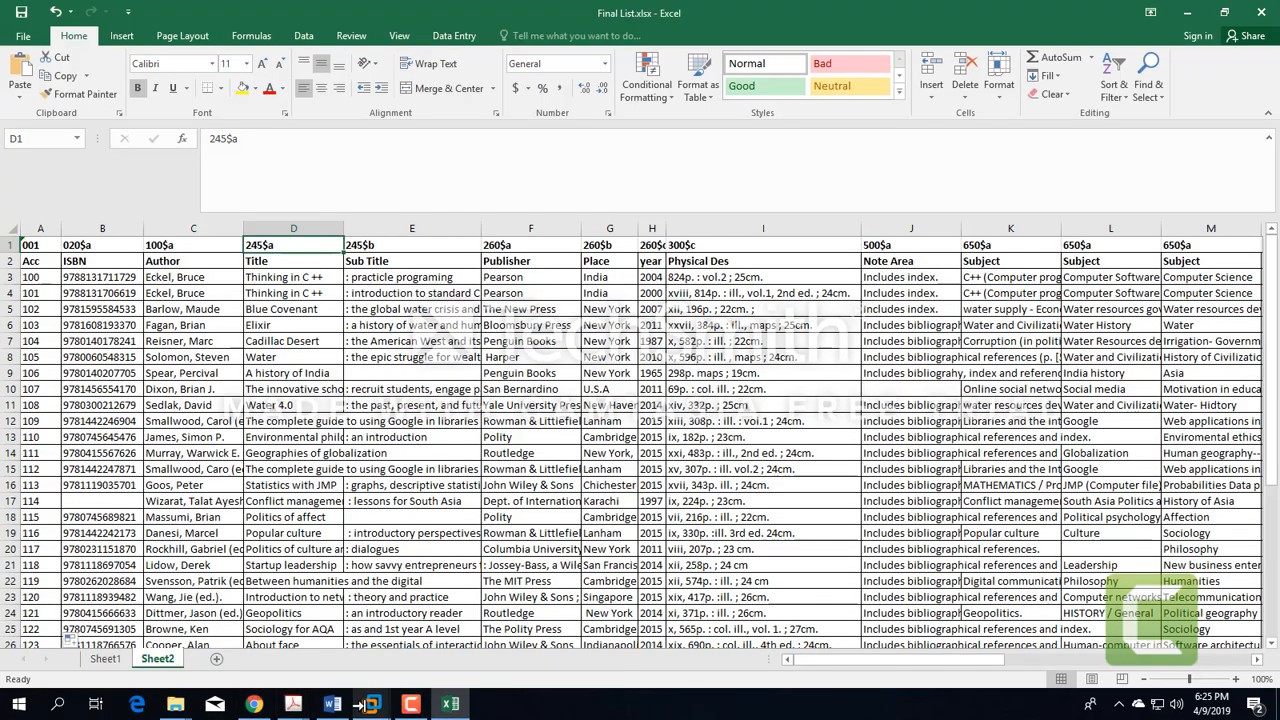
{"action": "mouse_move", "coordinate": [366, 704]}
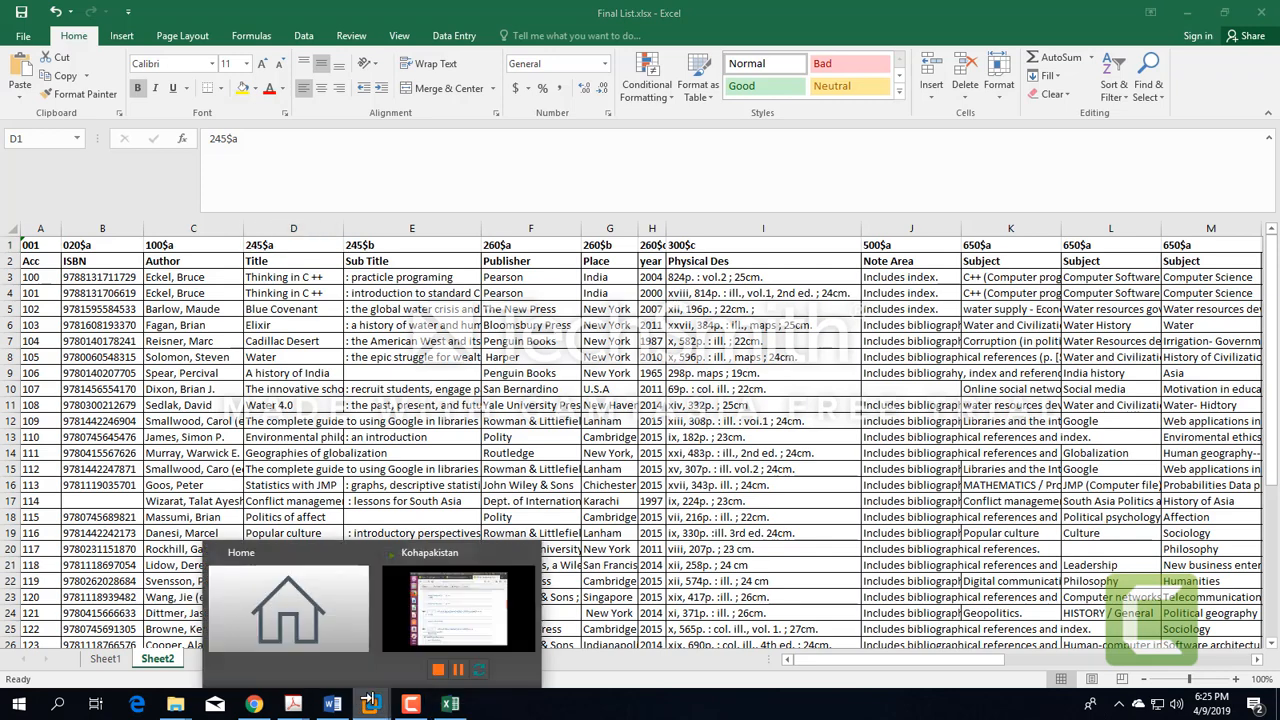
{"action": "left_click", "coordinate": [452, 614]}
{"action": "scroll", "coordinate": [588, 373], "scroll_direction": "up", "scroll_amount": 10}
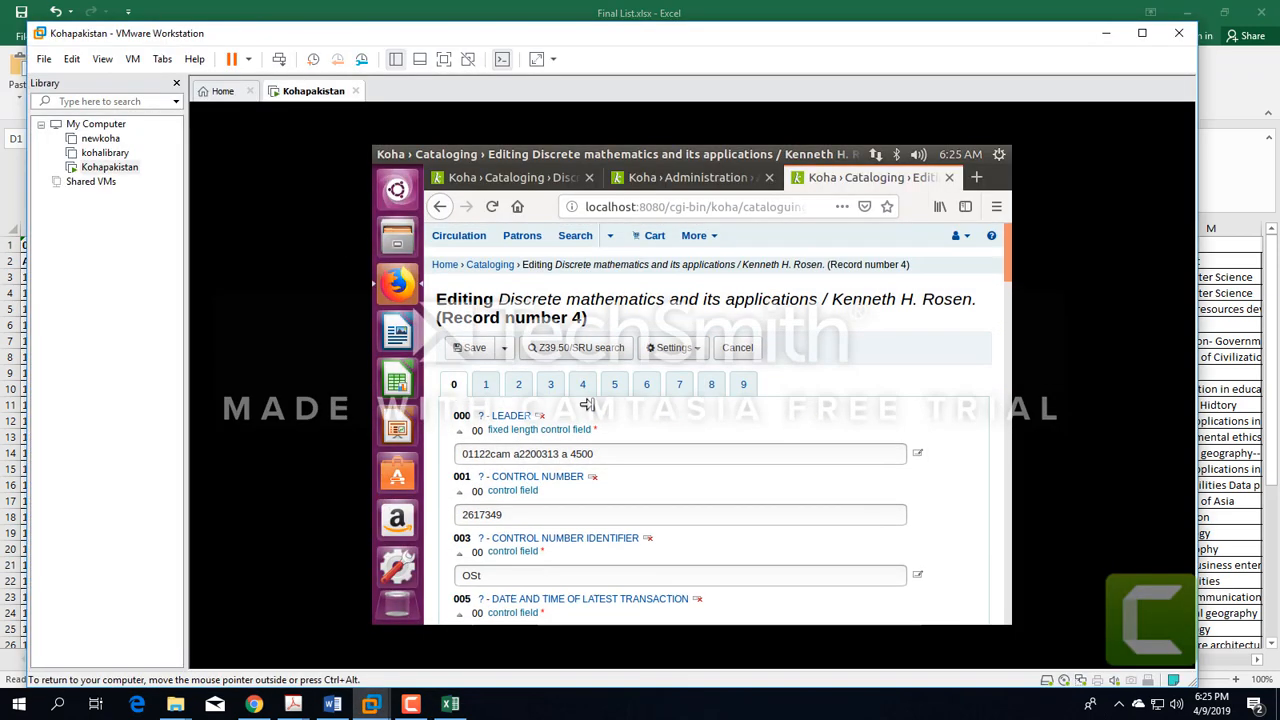
{"action": "left_click", "coordinate": [485, 384]}
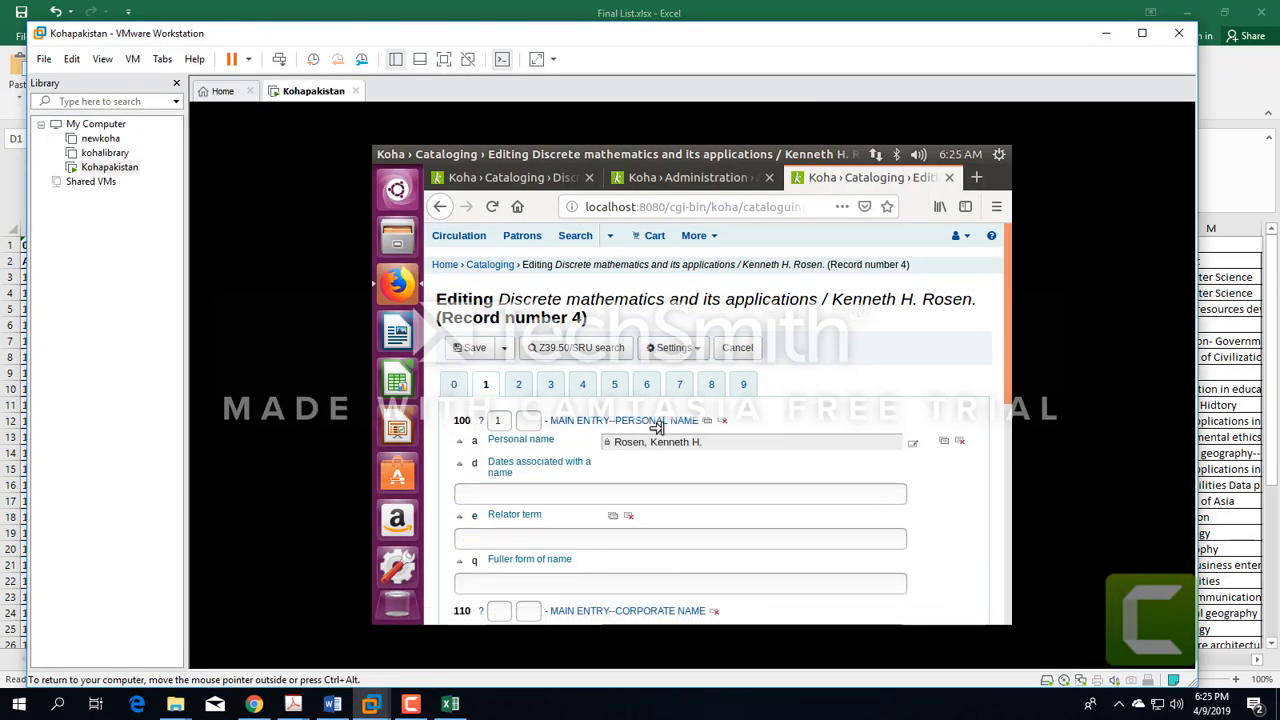
{"action": "scroll", "coordinate": [690, 425], "scroll_direction": "down", "scroll_amount": 1}
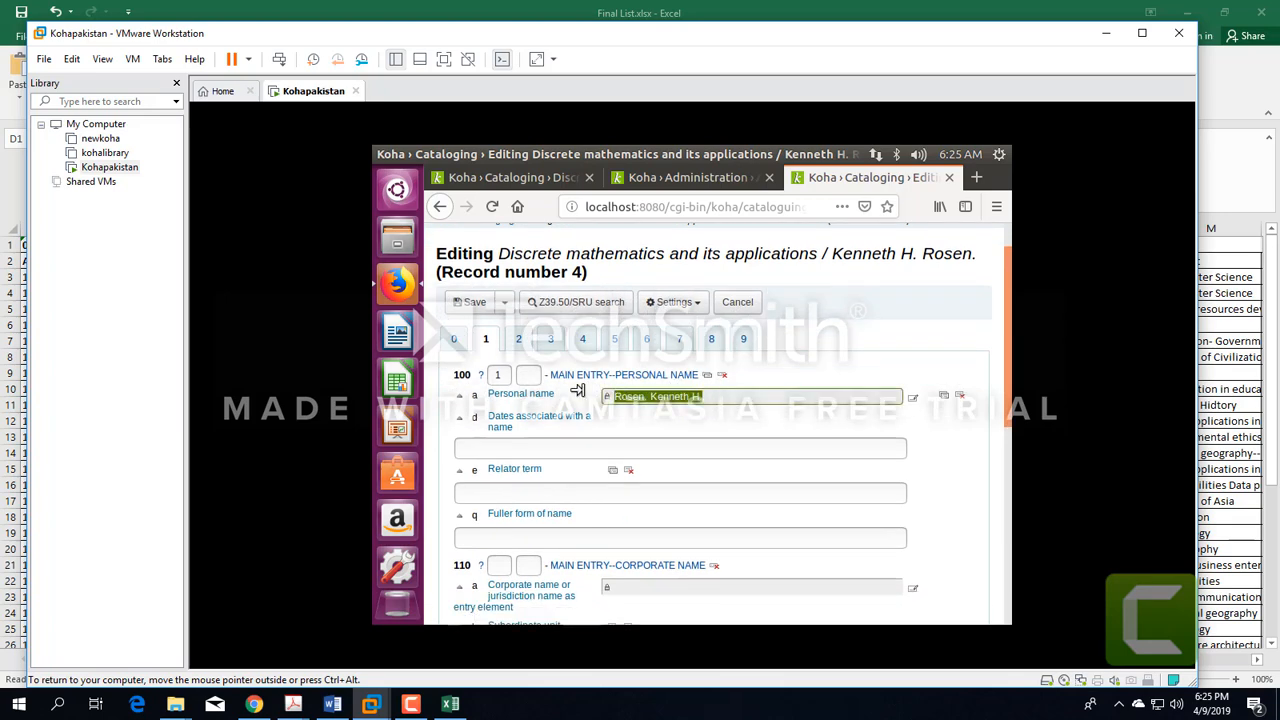
{"action": "left_click", "coordinate": [518, 338]}
{"action": "scroll", "coordinate": [535, 385], "scroll_direction": "down", "scroll_amount": 3}
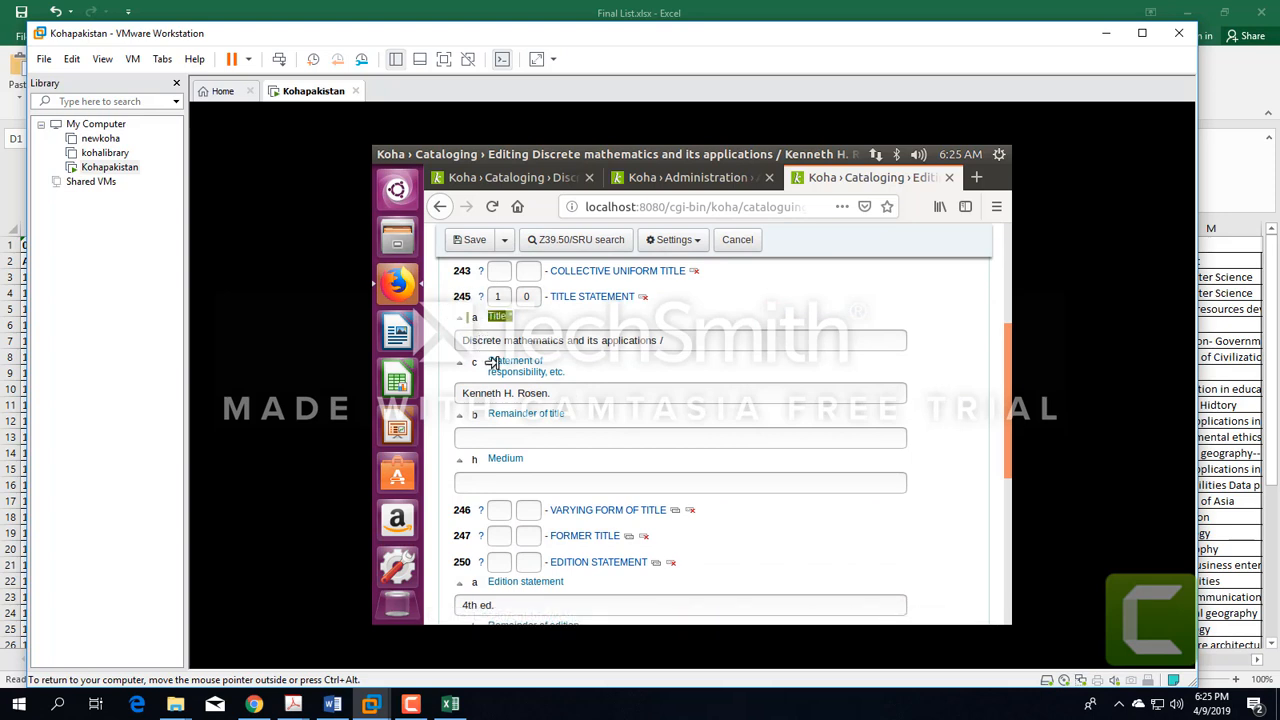
{"action": "left_click", "coordinate": [578, 336]}
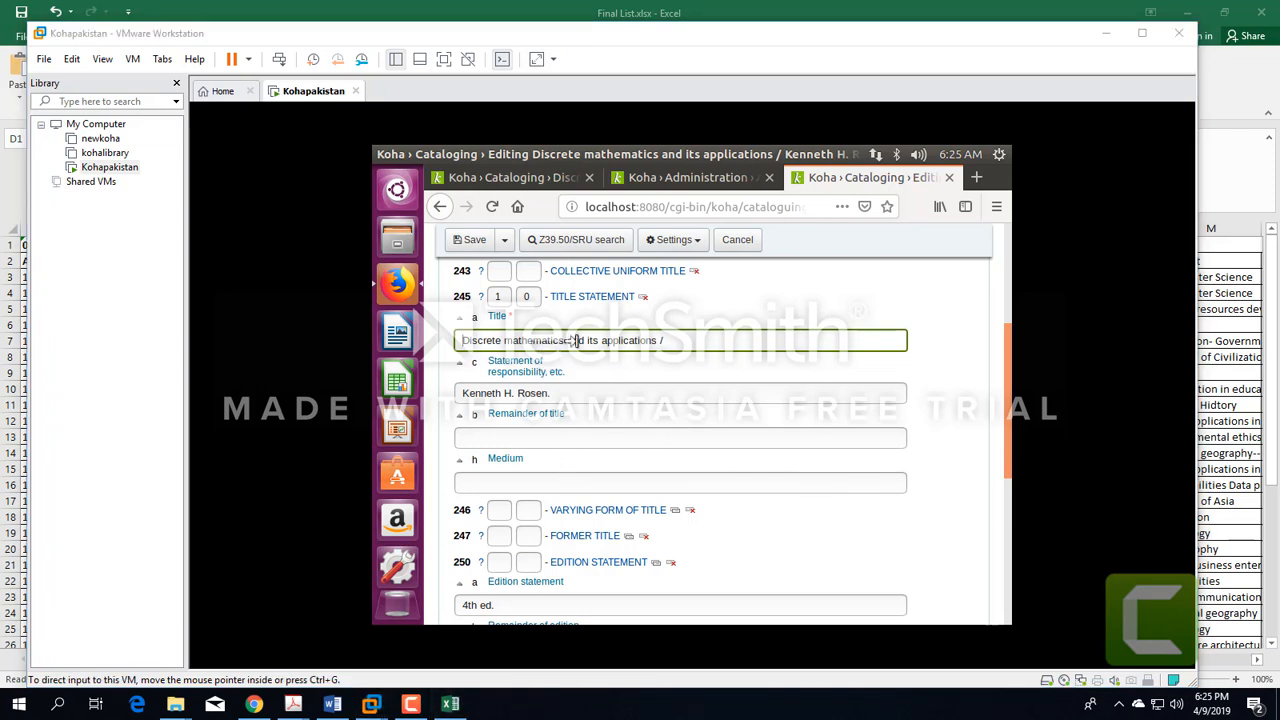
Examine the record's 300 physical description, 440 series statement and 500 to 505 note fields
{"action": "left_click", "coordinate": [947, 378]}
{"action": "scroll", "coordinate": [930, 372], "scroll_direction": "up", "scroll_amount": 5}
{"action": "left_click", "coordinate": [547, 395]}
{"action": "scroll", "coordinate": [512, 390], "scroll_direction": "down", "scroll_amount": 1}
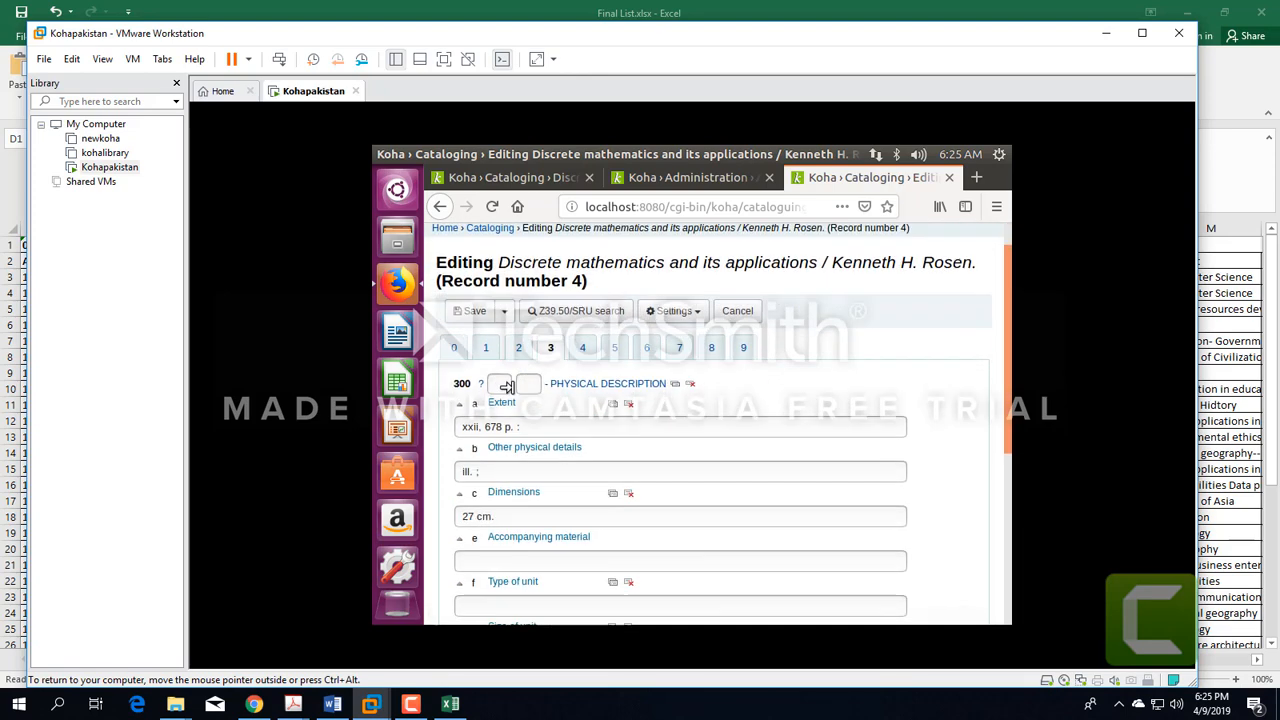
{"action": "left_click", "coordinate": [583, 339]}
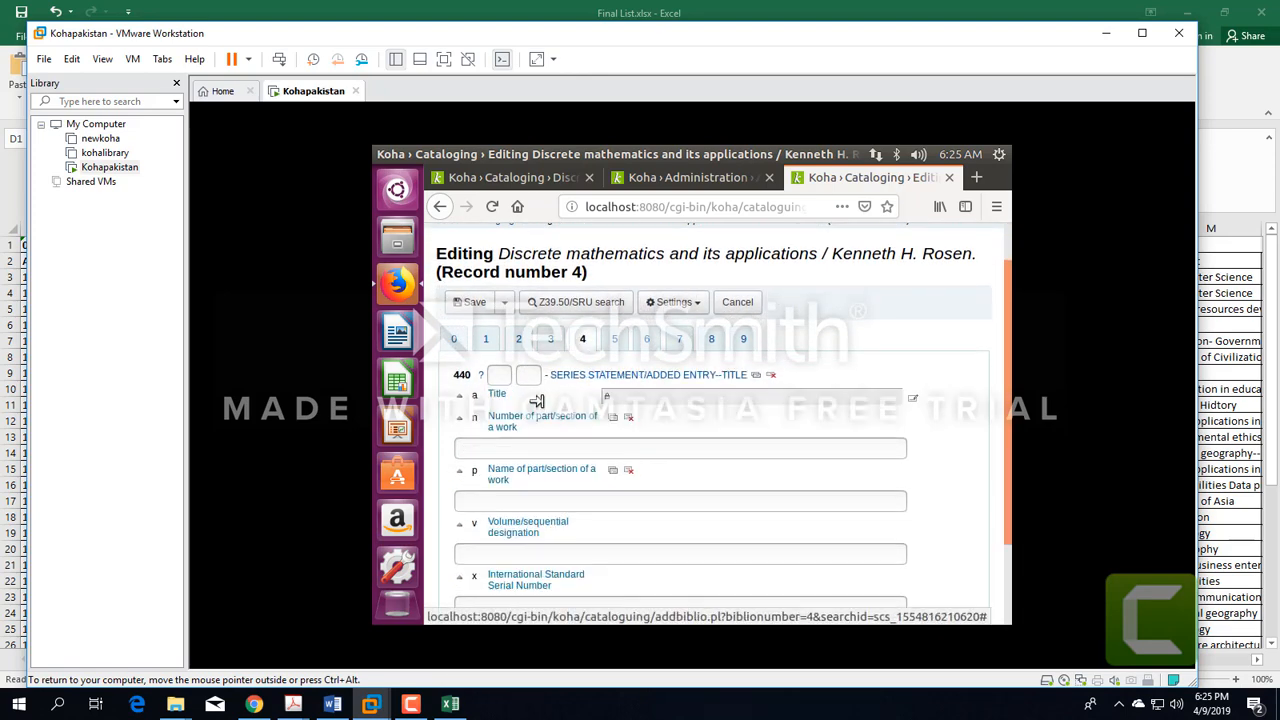
{"action": "left_click", "coordinate": [614, 339]}
{"action": "scroll", "coordinate": [508, 400], "scroll_direction": "down", "scroll_amount": 1}
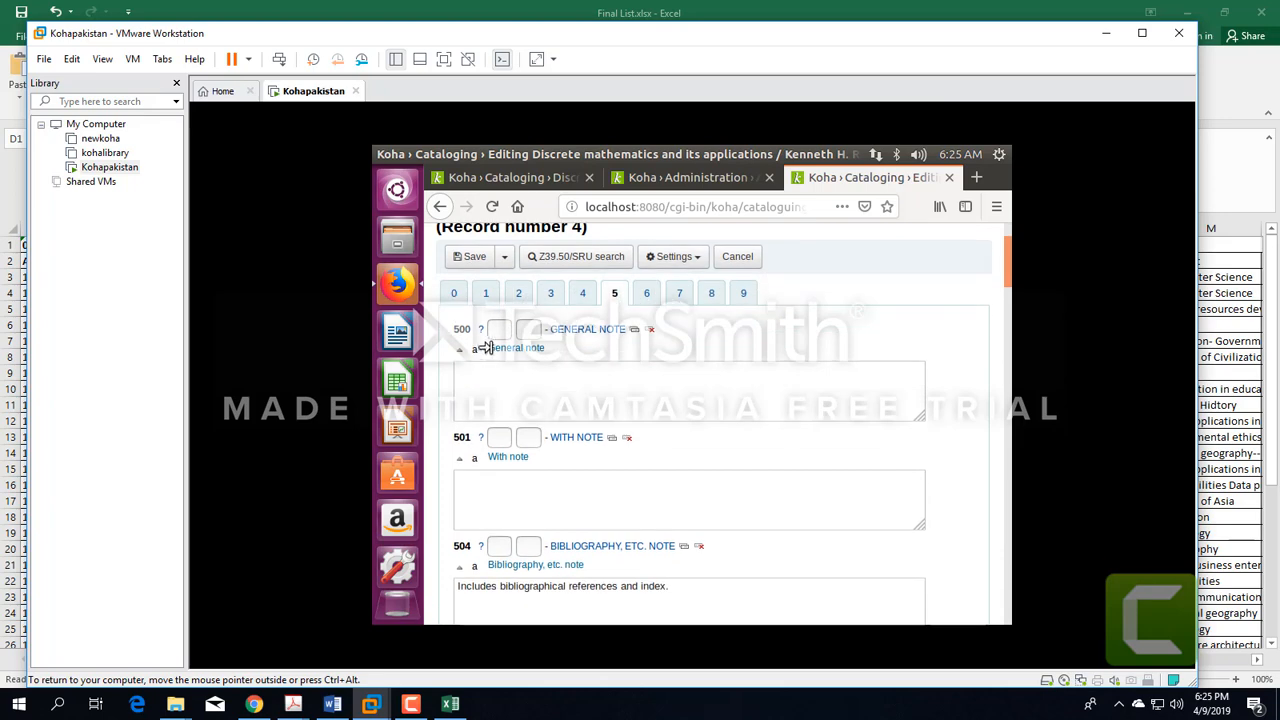
{"action": "scroll", "coordinate": [541, 402], "scroll_direction": "down", "scroll_amount": 3}
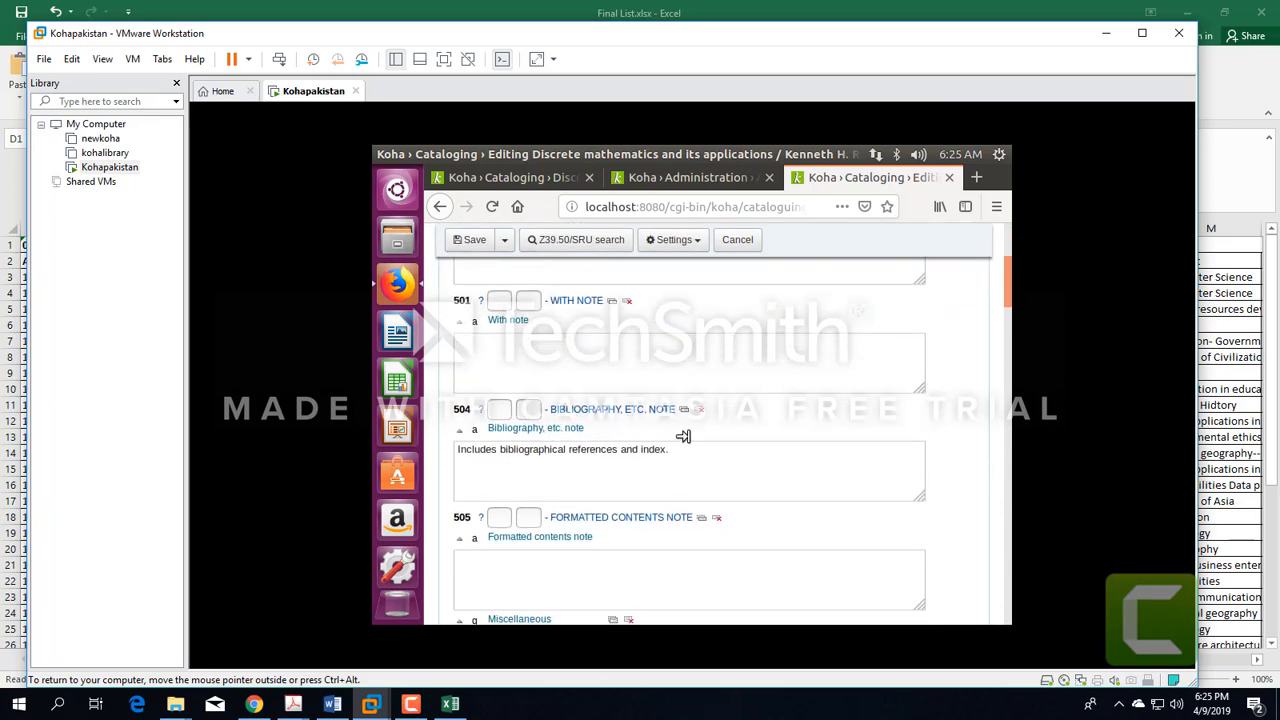
Examine the record's 600 subject added entry fields
{"action": "scroll", "coordinate": [607, 392], "scroll_direction": "up", "scroll_amount": 4}
{"action": "left_click", "coordinate": [648, 331]}
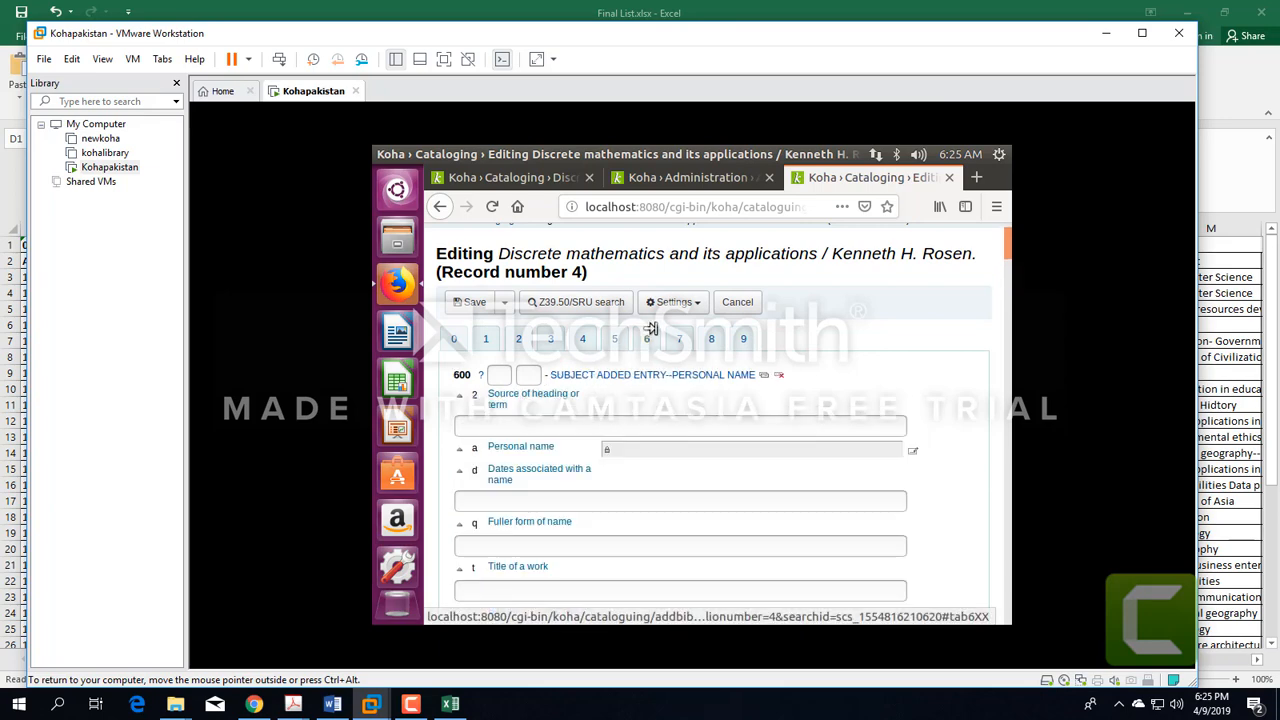
{"action": "scroll", "coordinate": [713, 355], "scroll_direction": "up", "scroll_amount": 1}
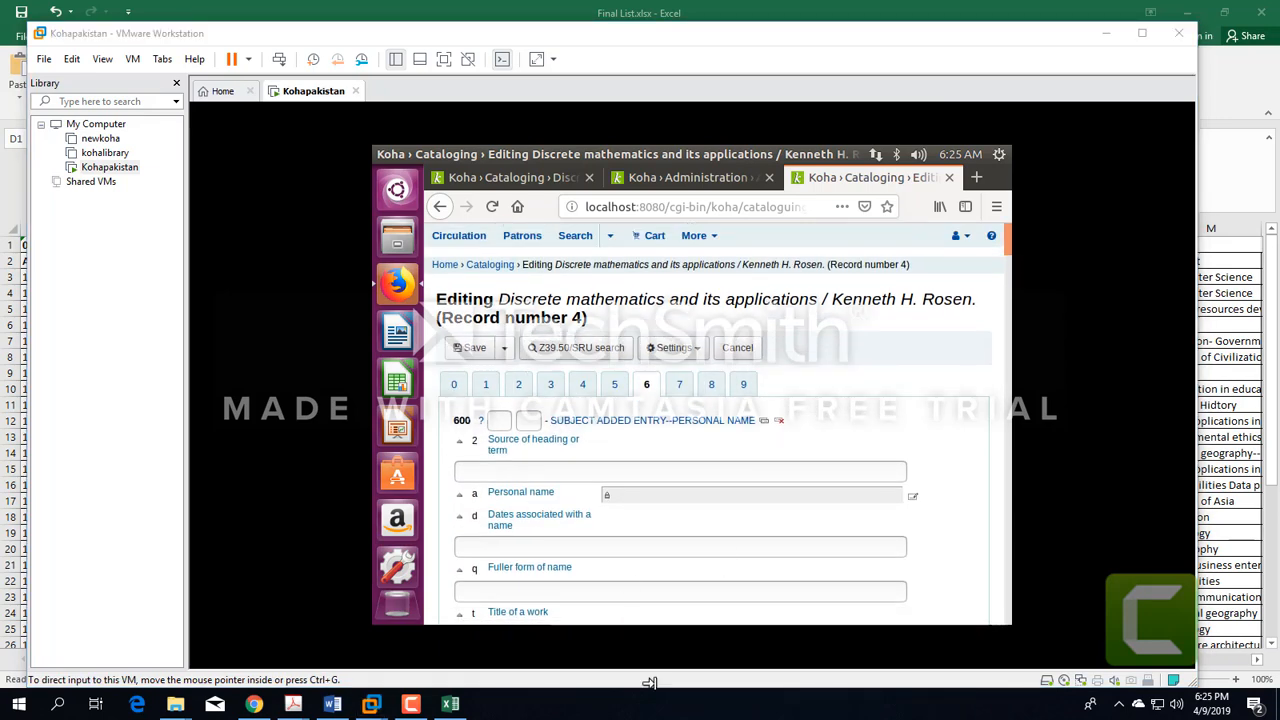
Switch to Final List.xlsx in Excel and review the Note Area, Subject and Co author columns with their 500$a, 650$a and 700$a tags
{"action": "left_click", "coordinate": [449, 704]}
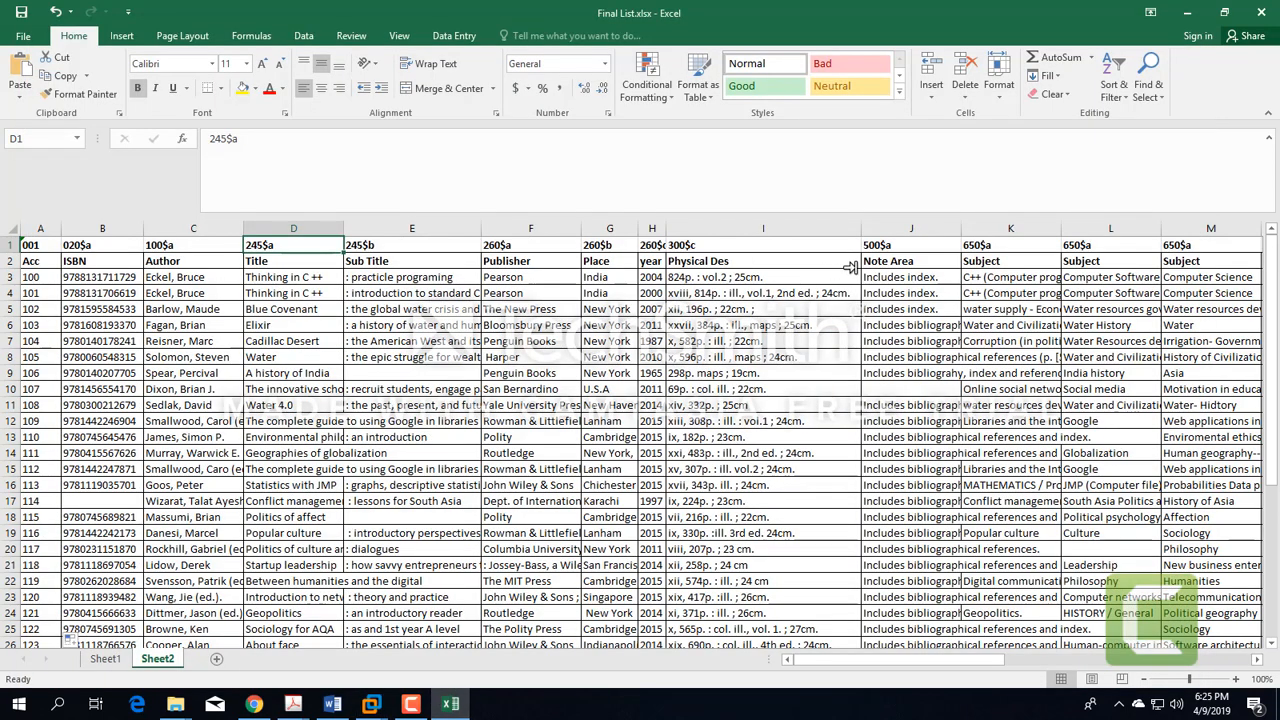
{"action": "left_click", "coordinate": [1052, 263]}
{"action": "key", "text": "Right"}
{"action": "key", "text": "Right"}
{"action": "key", "text": "Right"}
{"action": "key", "text": "Right"}
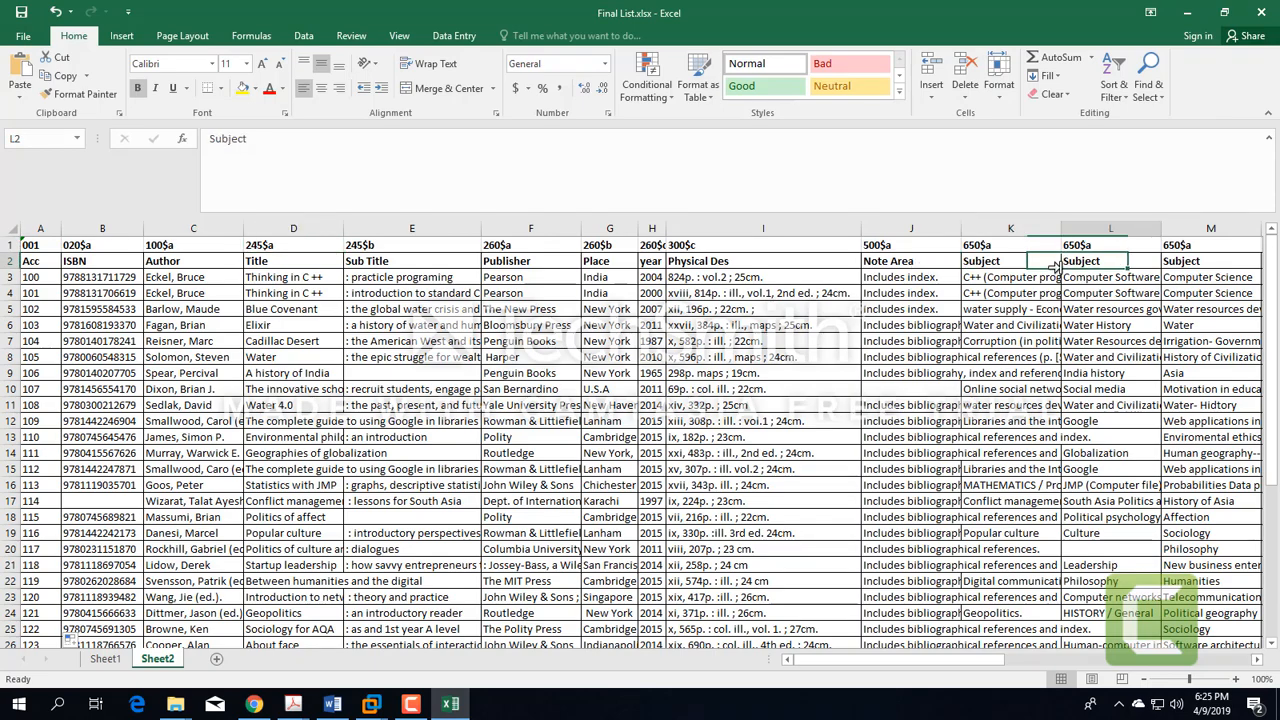
{"action": "key", "text": "Left"}
{"action": "key", "text": "Left"}
{"action": "key", "text": "Left"}
{"action": "key", "text": "Left"}
{"action": "key", "text": "Left"}
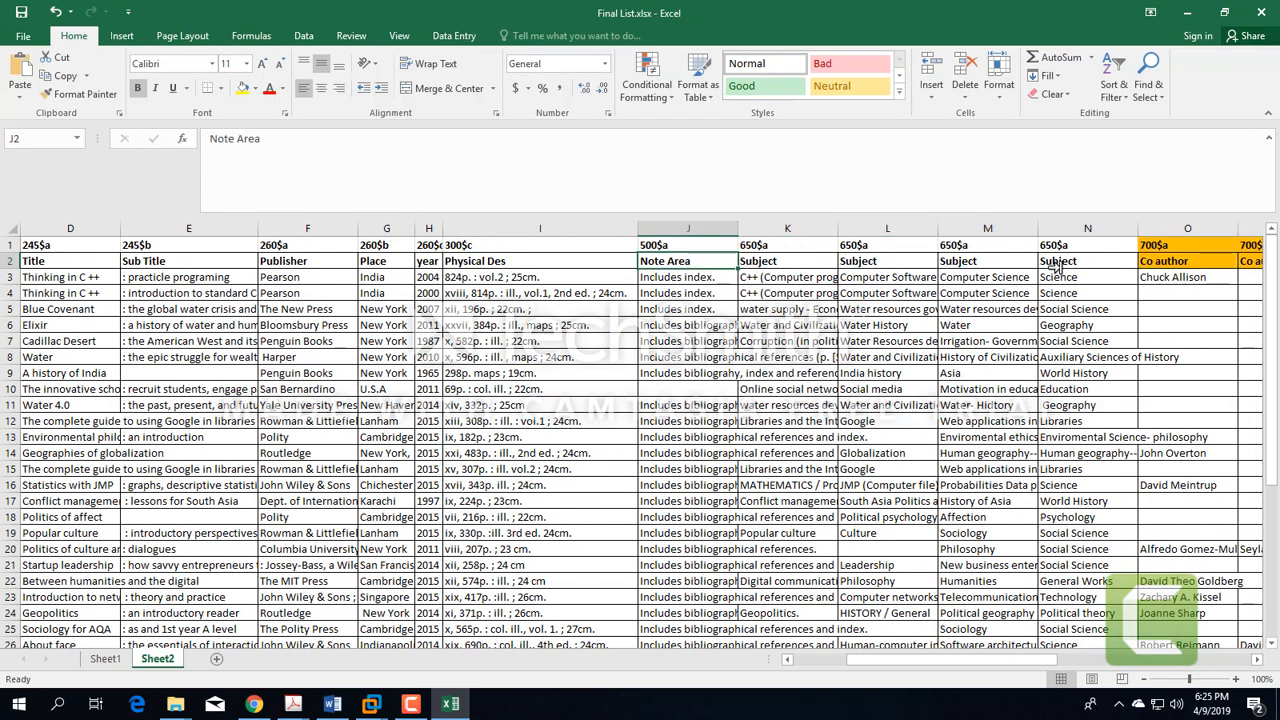
{"action": "key", "text": "Right"}
{"action": "key", "text": "Right"}
{"action": "key", "text": "Right"}
{"action": "key", "text": "Right"}
{"action": "key", "text": "Right"}
{"action": "key", "text": "Right"}
{"action": "key", "text": "Right"}
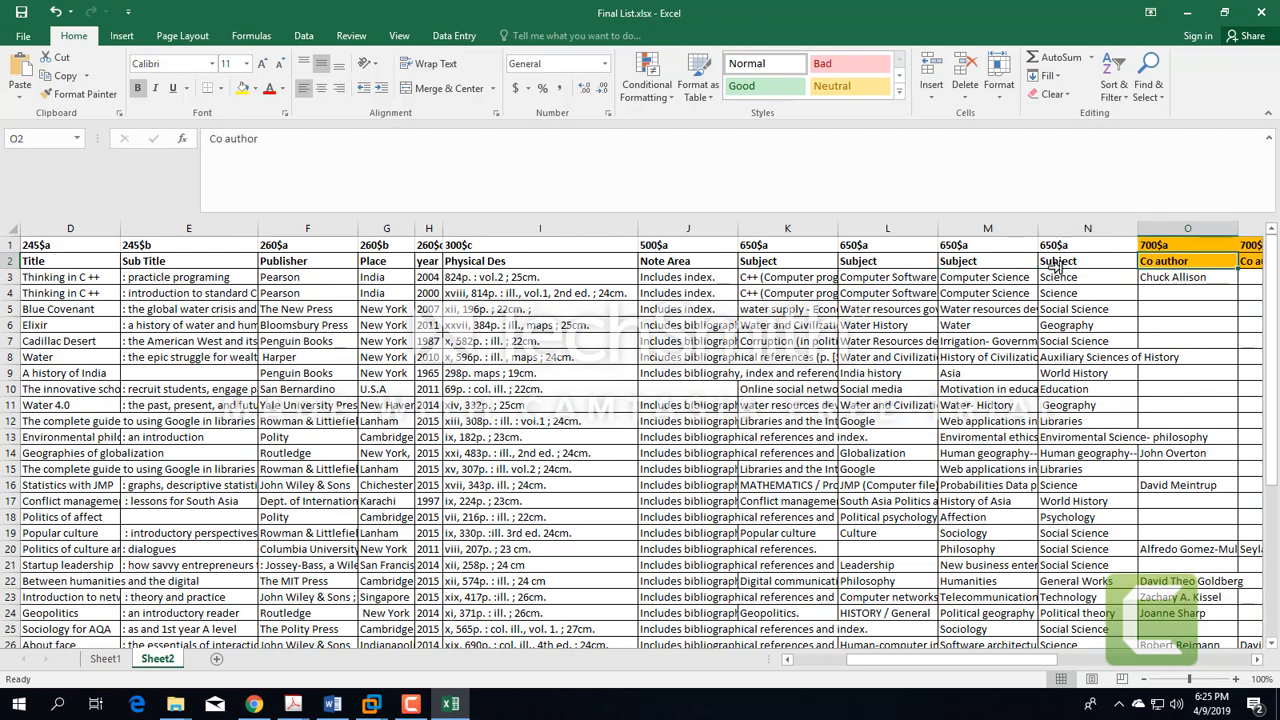
{"action": "key", "text": "Left"}
{"action": "key", "text": "Left"}
{"action": "key", "text": "Left"}
{"action": "key", "text": "Right"}
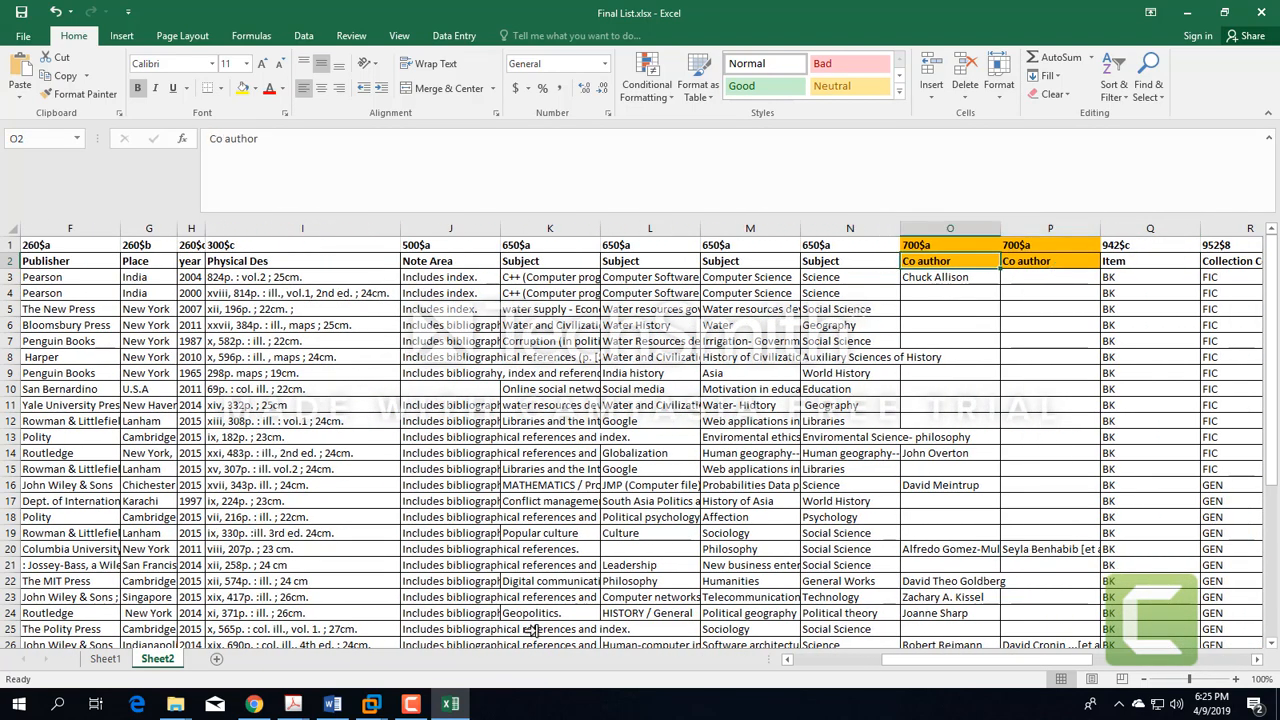
Switch to the Kohapakistan virtual machine and repeat the record's 700 added entry personal name field for a second co-author
{"action": "left_click", "coordinate": [258, 704]}
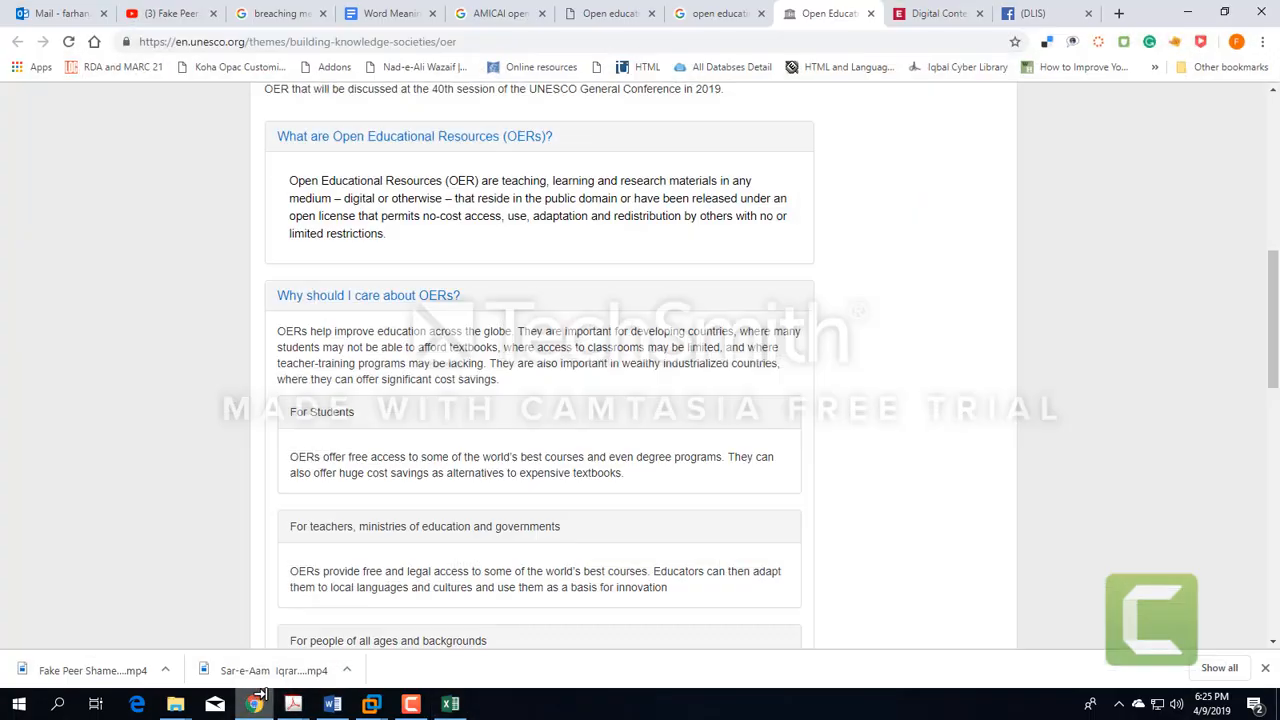
{"action": "left_click", "coordinate": [258, 704]}
{"action": "left_click", "coordinate": [371, 706]}
{"action": "left_click", "coordinate": [434, 606]}
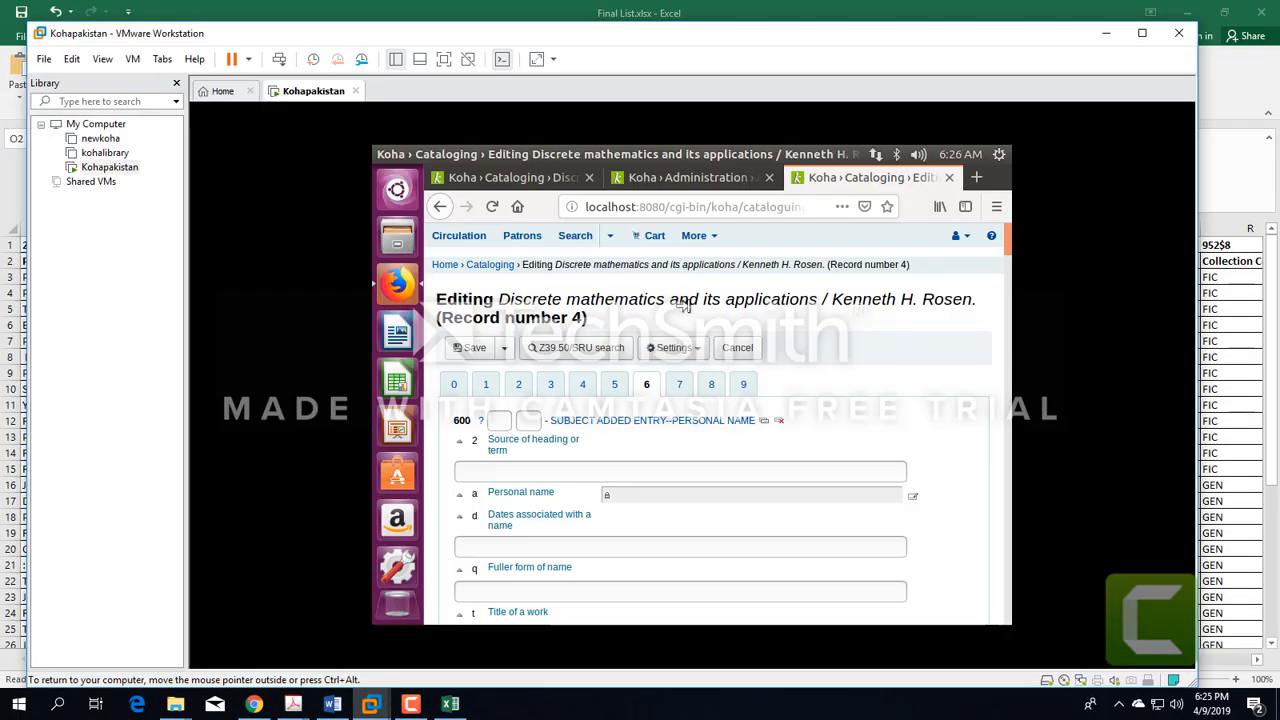
{"action": "left_click", "coordinate": [680, 384]}
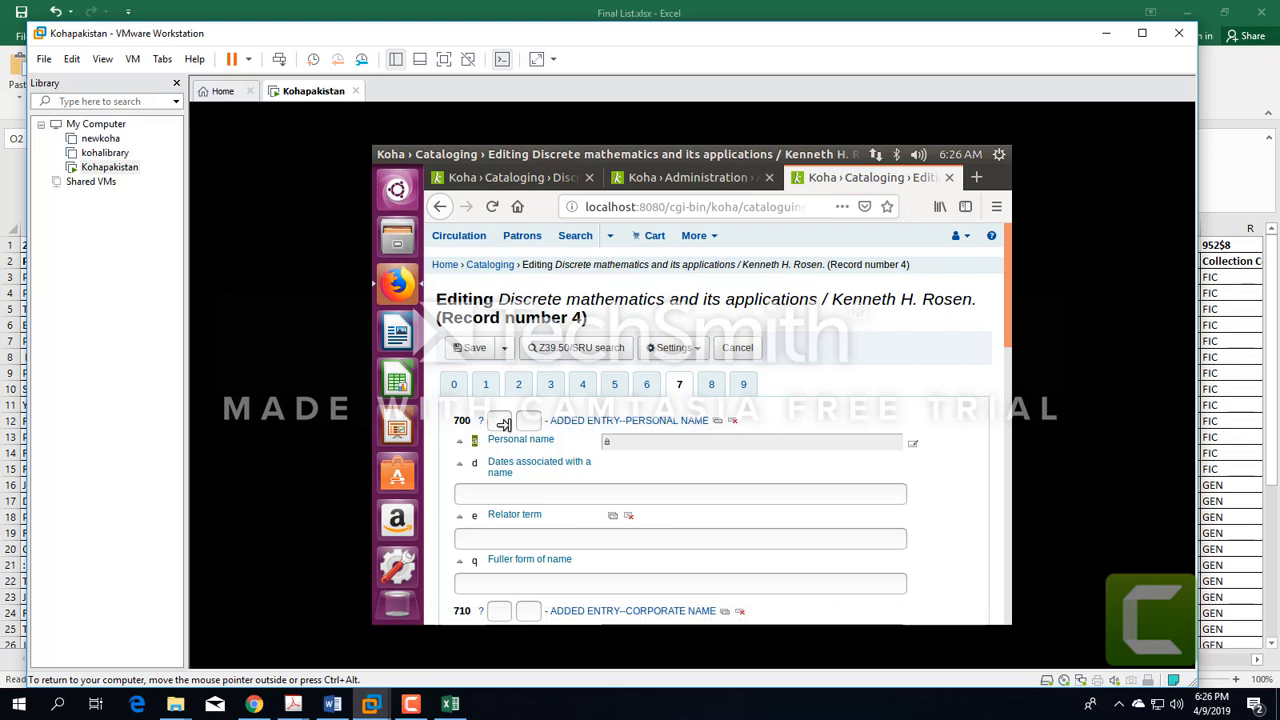
{"action": "left_click", "coordinate": [717, 420]}
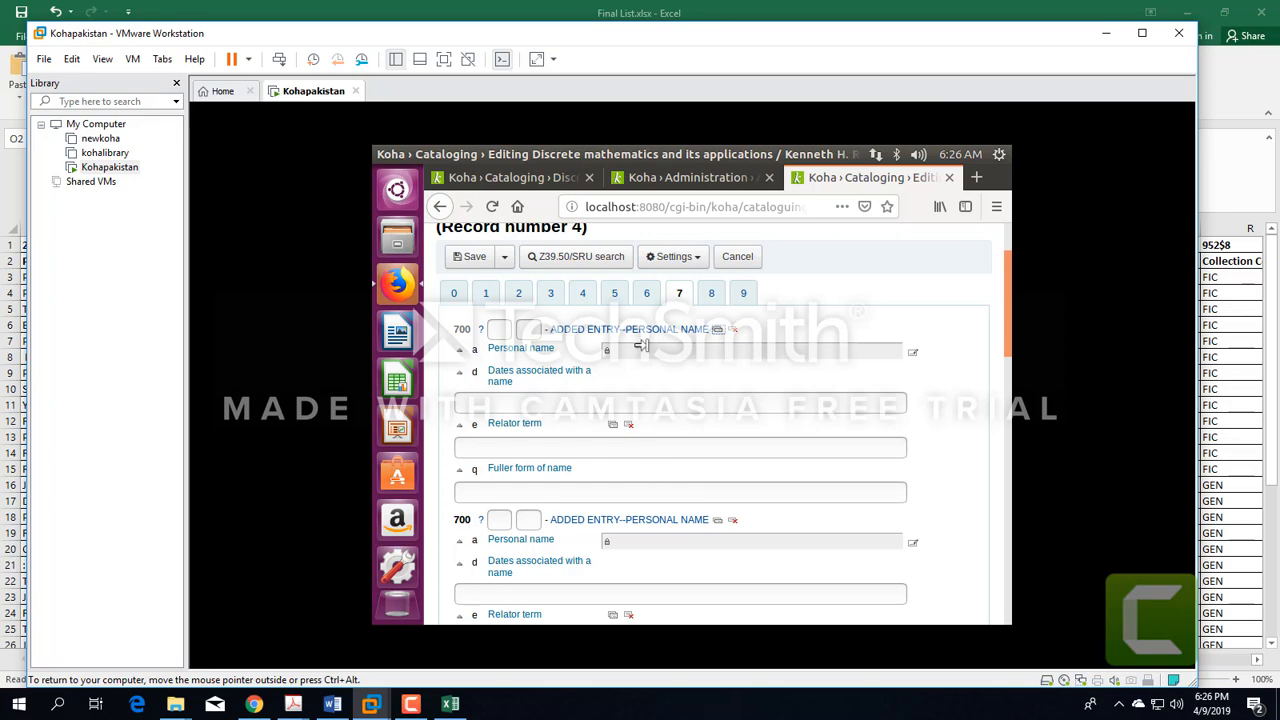
Examine the record's 800 to 830 series added entries and the 856 electronic location and access field
{"action": "left_click", "coordinate": [716, 297]}
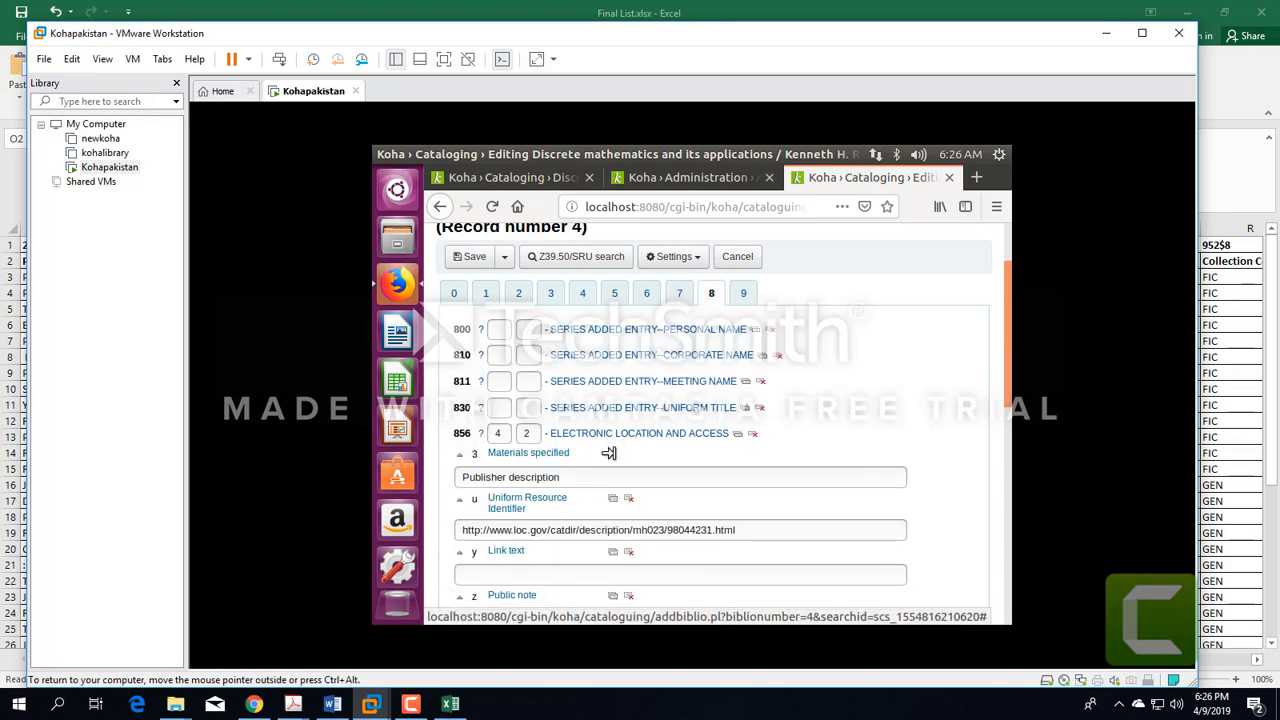
{"action": "scroll", "coordinate": [608, 414], "scroll_direction": "down", "scroll_amount": 4}
{"action": "scroll", "coordinate": [666, 505], "scroll_direction": "up", "scroll_amount": 4}
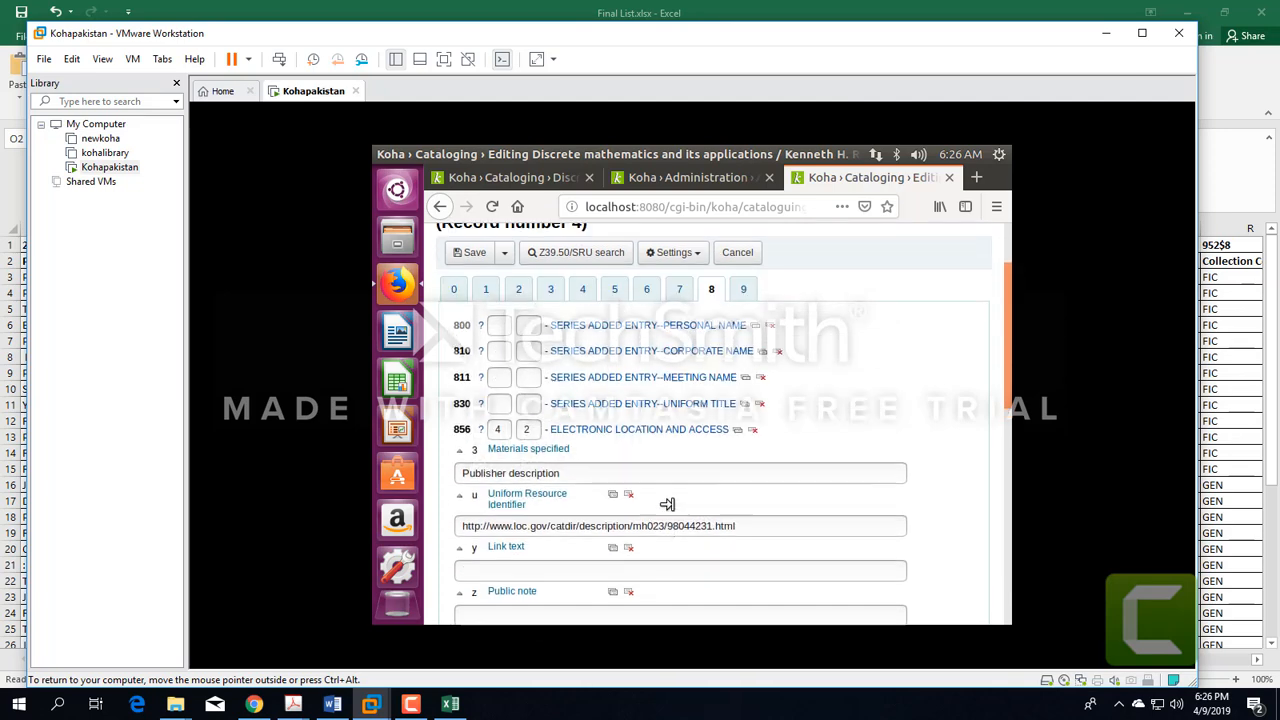
{"action": "scroll", "coordinate": [667, 505], "scroll_direction": "down", "scroll_amount": 5}
{"action": "scroll", "coordinate": [736, 430], "scroll_direction": "down", "scroll_amount": 4}
{"action": "scroll", "coordinate": [783, 300], "scroll_direction": "up", "scroll_amount": 6}
{"action": "scroll", "coordinate": [781, 283], "scroll_direction": "up", "scroll_amount": 5}
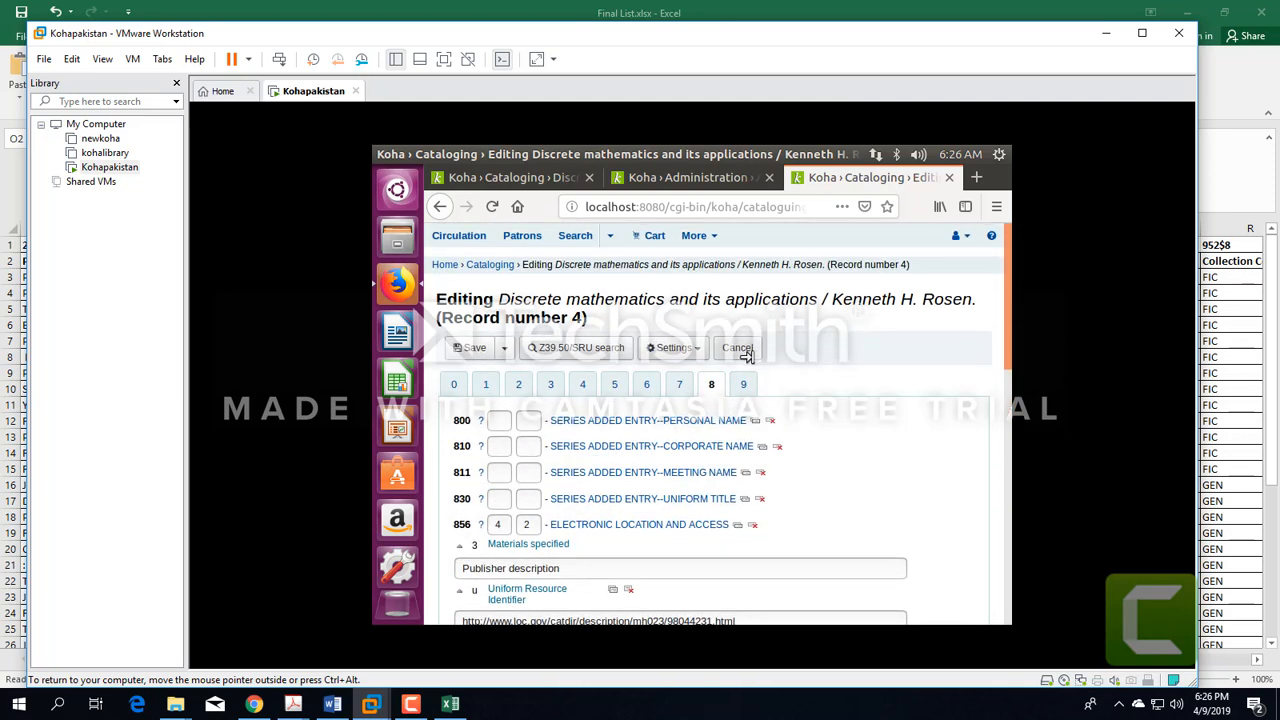
Examine the record's 942 added entry elements field and the options for its subfield c, Koha item type
{"action": "left_click", "coordinate": [735, 384]}
{"action": "scroll", "coordinate": [657, 429], "scroll_direction": "down", "scroll_amount": 3}
{"action": "scroll", "coordinate": [529, 455], "scroll_direction": "down", "scroll_amount": 3}
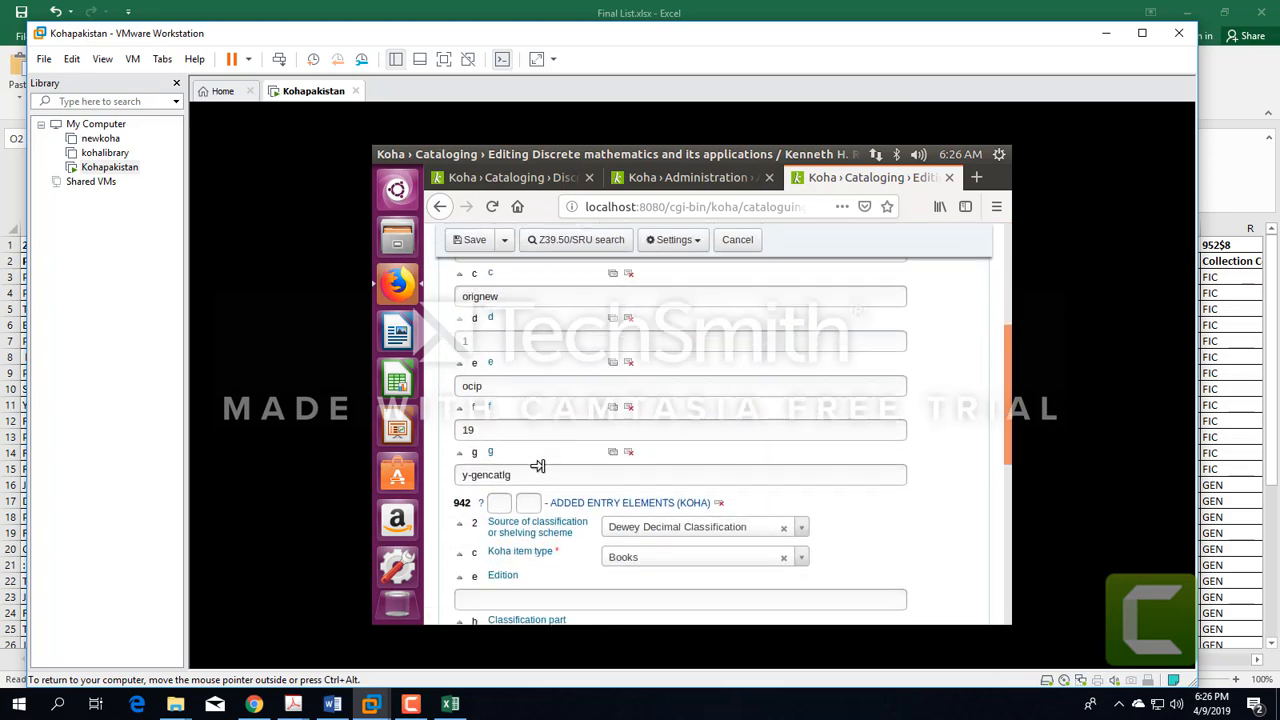
{"action": "left_click", "coordinate": [642, 490]}
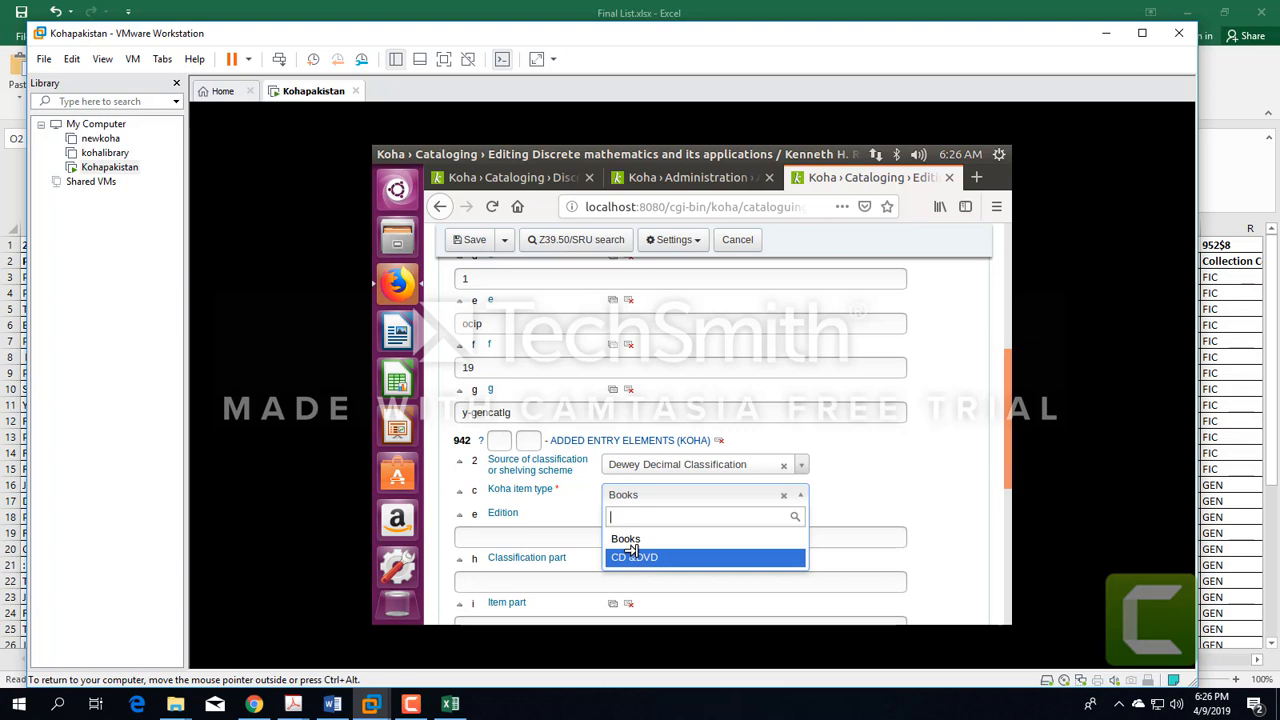
{"action": "left_click", "coordinate": [893, 484]}
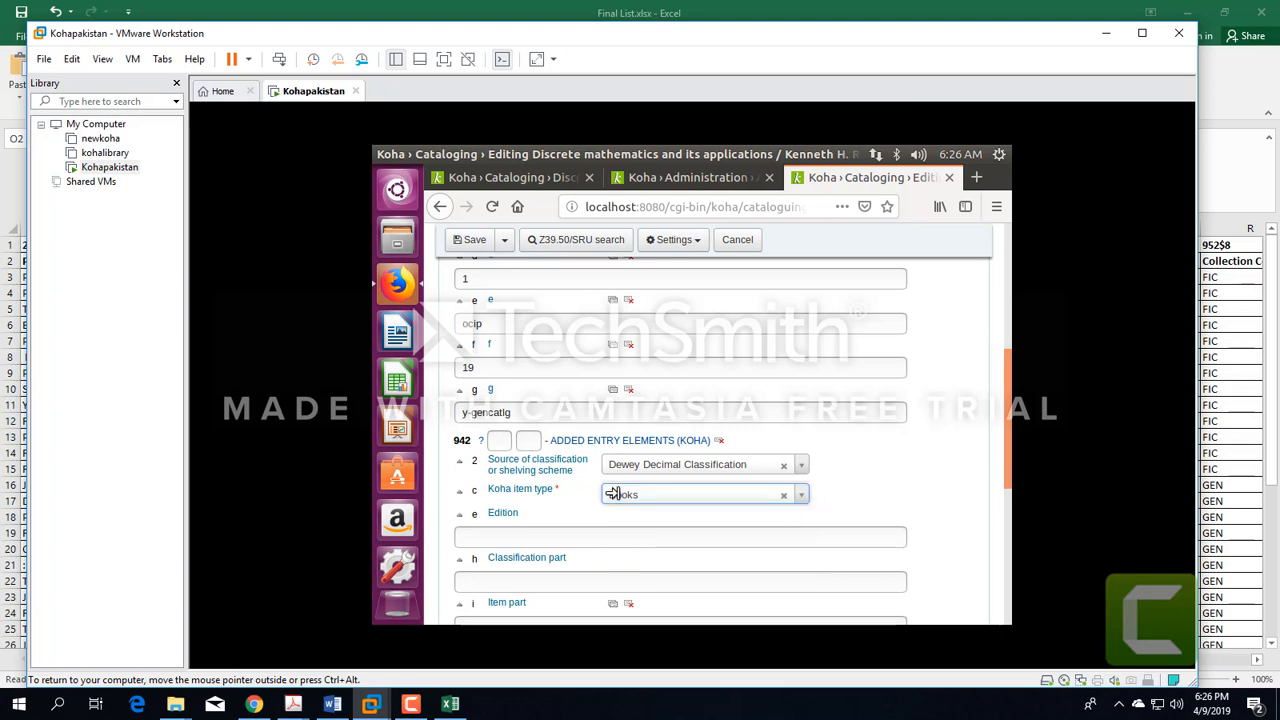
{"action": "double_click", "coordinate": [462, 440]}
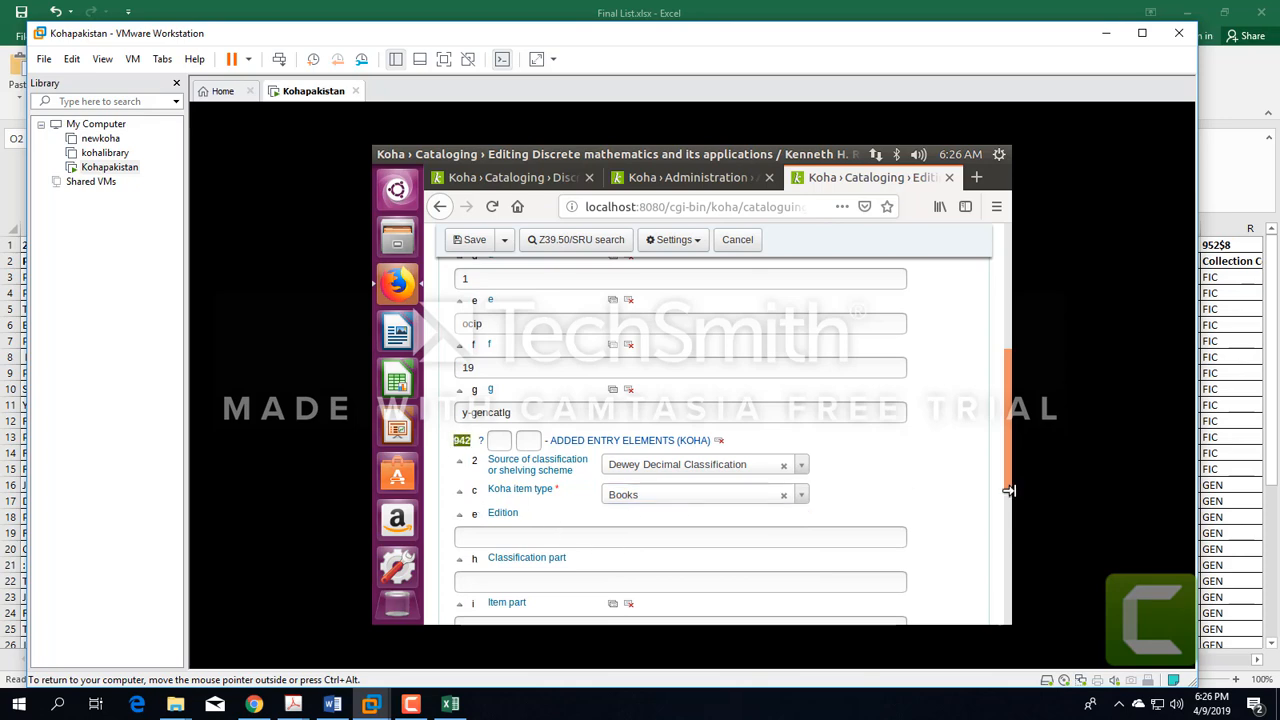
Switch to Final List.xlsx in Excel and widen the year column so its 260$c tag fits
{"action": "left_click", "coordinate": [947, 704]}
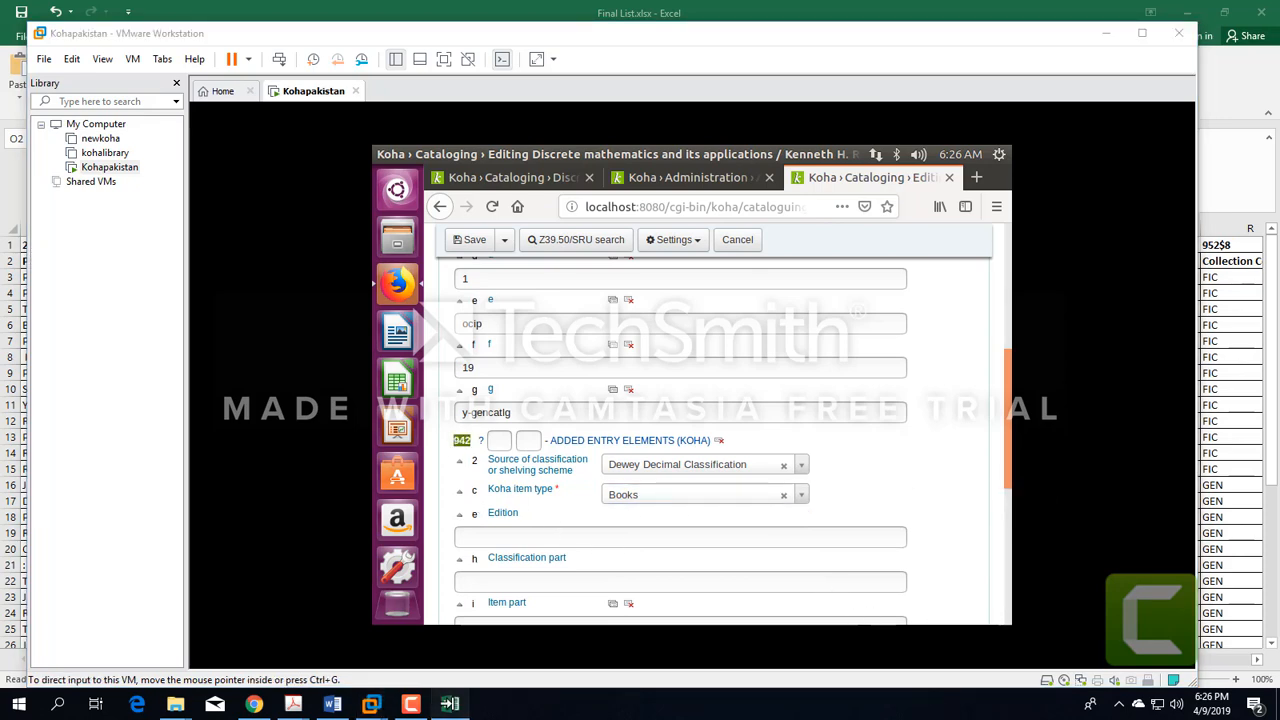
{"action": "left_click", "coordinate": [452, 704]}
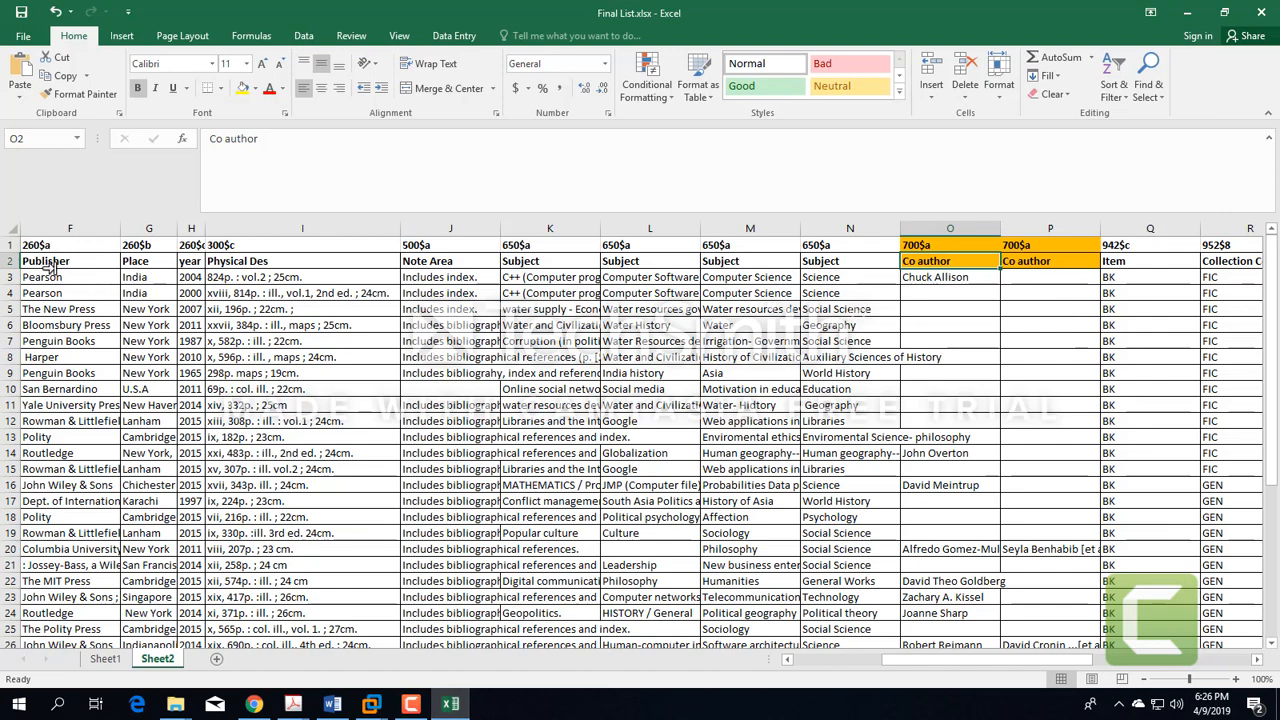
{"action": "left_click_drag", "start_coordinate": [940, 661], "coordinate": [845, 661]}
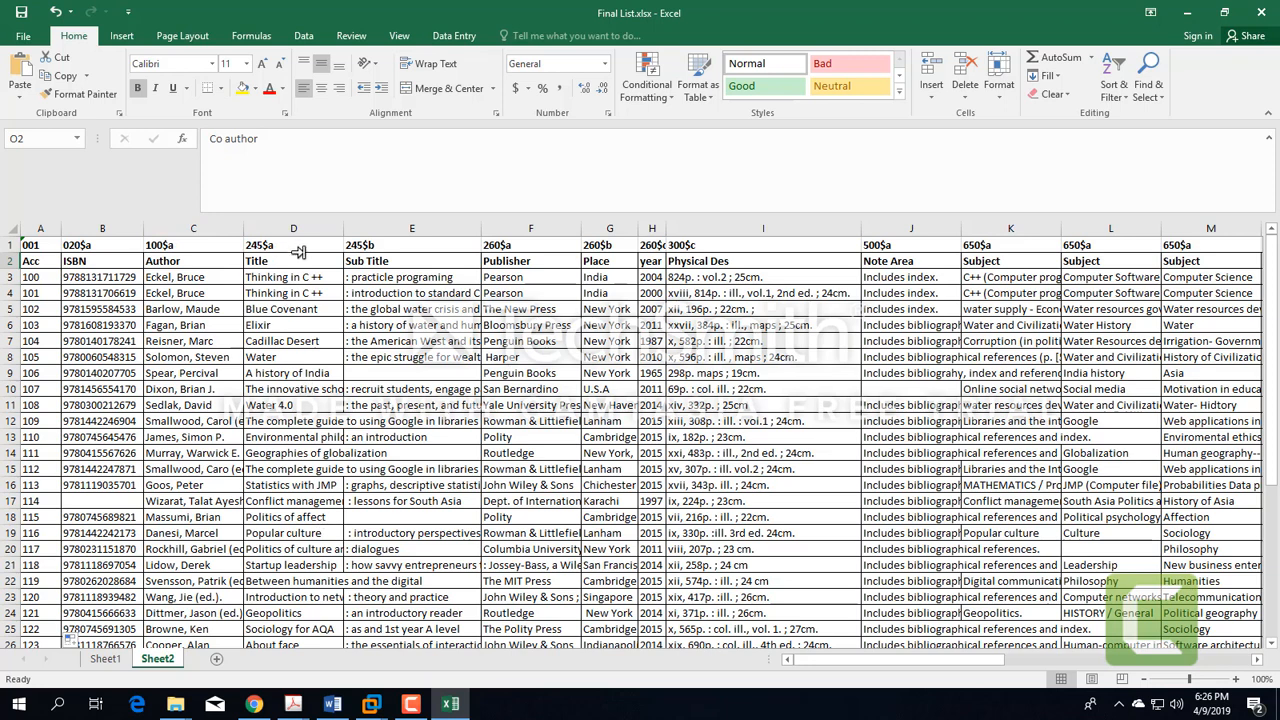
{"action": "left_click_drag", "start_coordinate": [679, 229], "coordinate": [706, 229]}
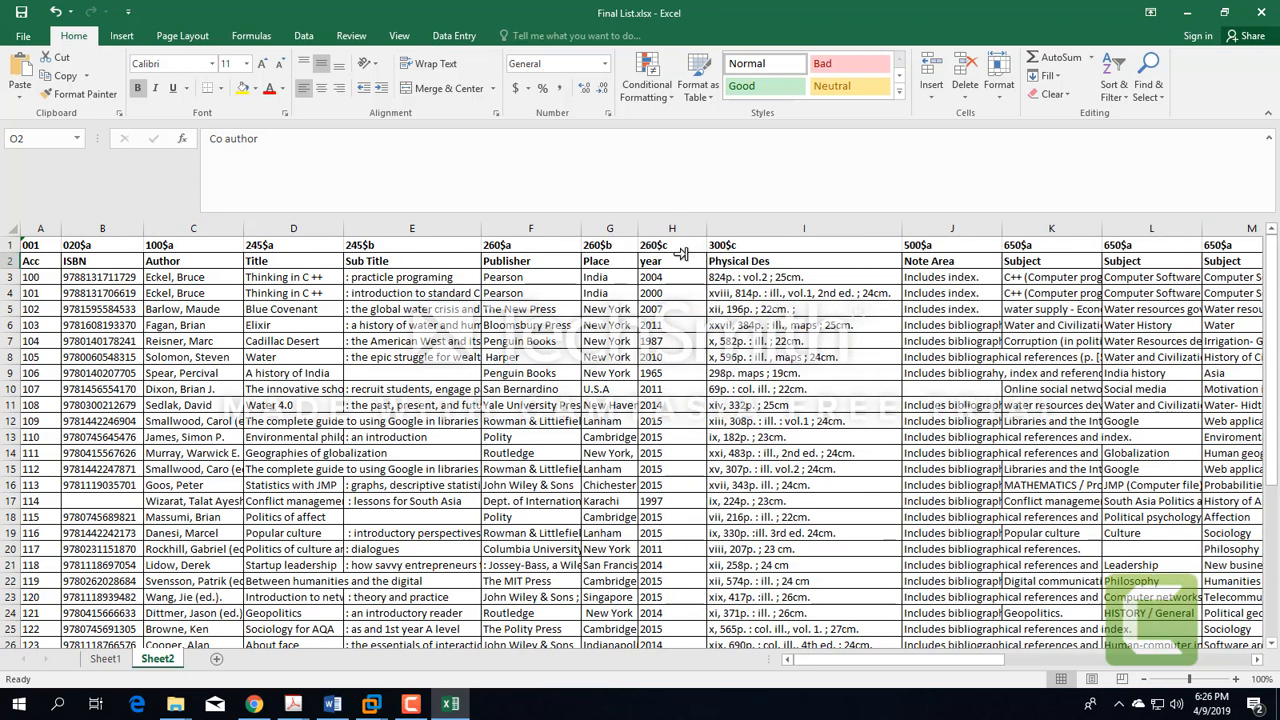
Review the MARC tags in row 1 from Physical Des to Shelf and go to the Item column's 942$c tag
{"action": "left_click", "coordinate": [826, 251]}
{"action": "key", "text": "Right"}
{"action": "key", "text": "Right"}
{"action": "key", "text": "Right"}
{"action": "key", "text": "Right"}
{"action": "key", "text": "Right"}
{"action": "key", "text": "Right"}
{"action": "key", "text": "Right"}
{"action": "key", "text": "Right"}
{"action": "key", "text": "Right"}
{"action": "key", "text": "Right"}
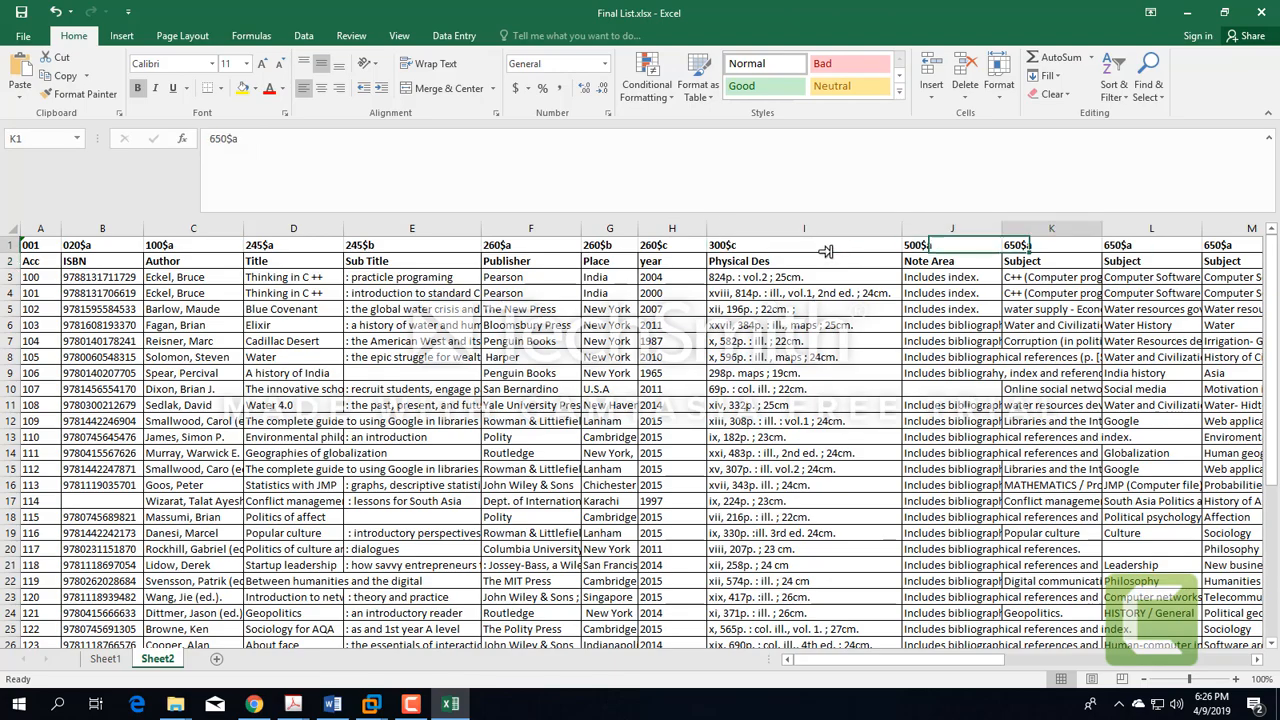
{"action": "key", "text": "Right"}
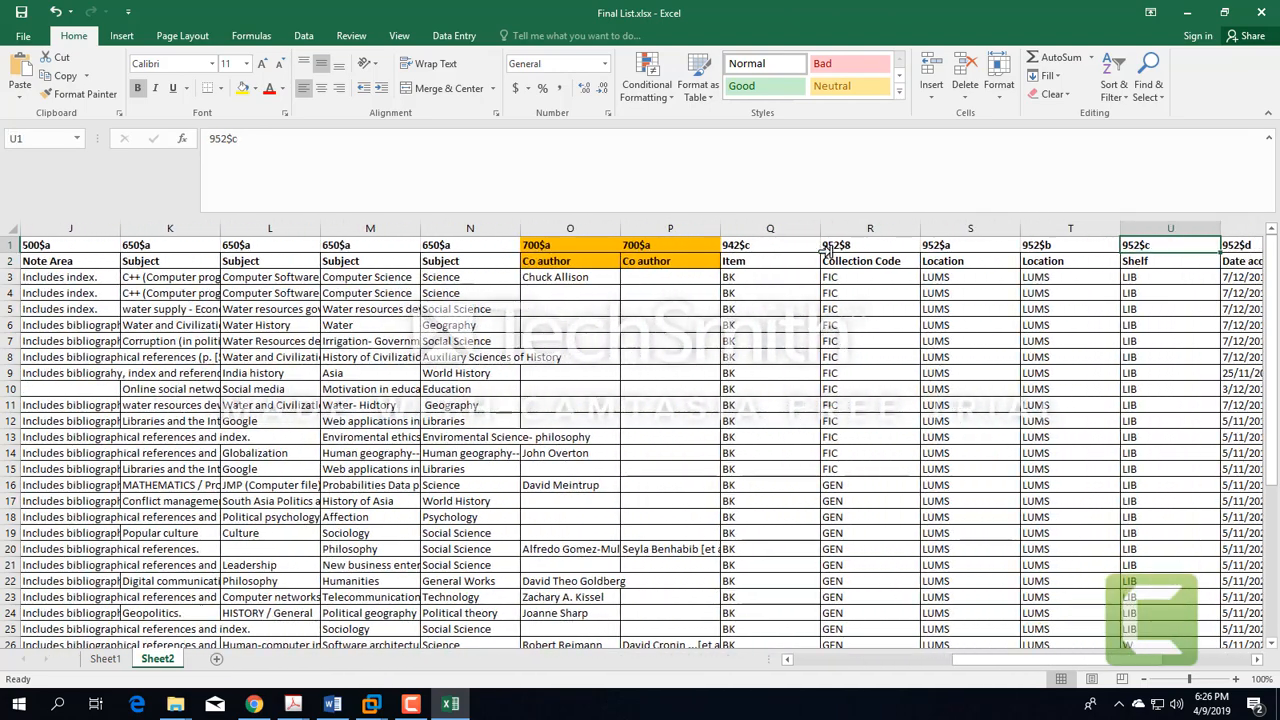
{"action": "key", "text": "Left"}
{"action": "key", "text": "Left"}
{"action": "key", "text": "Left"}
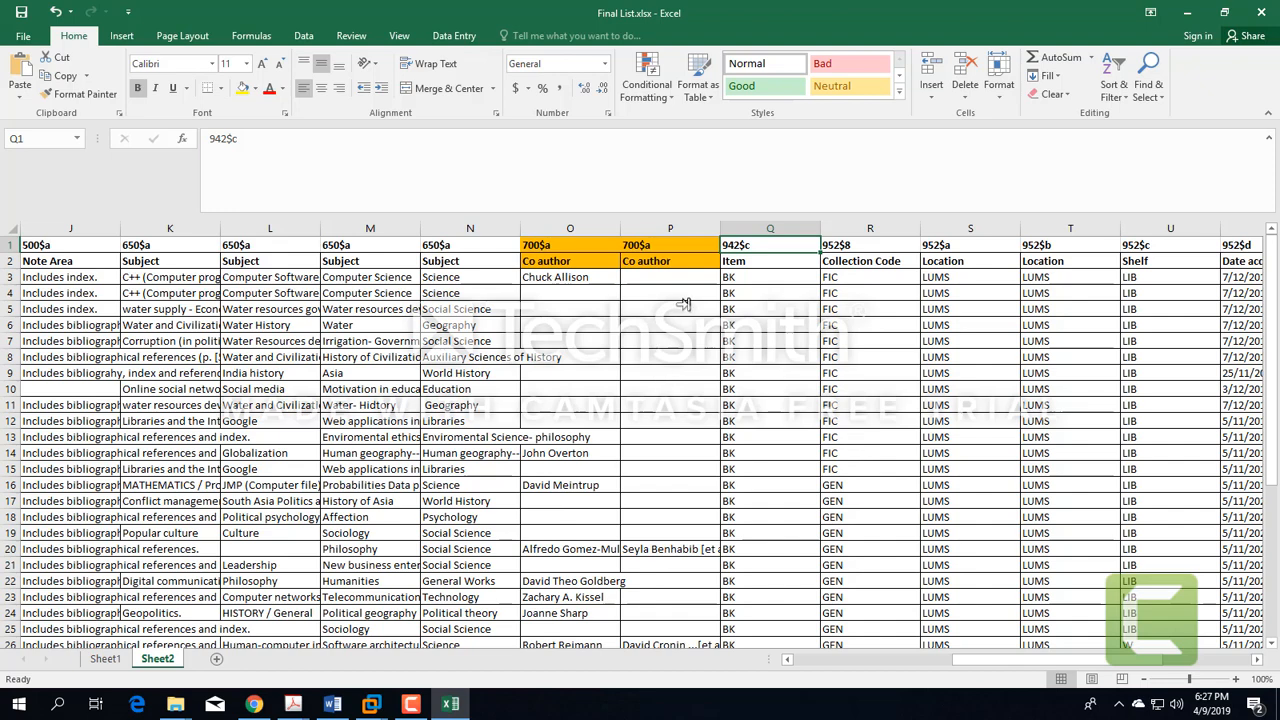
Examine the item type codes in the Item column down to the last record
{"action": "scroll", "coordinate": [757, 386], "scroll_direction": "down", "scroll_amount": 12}
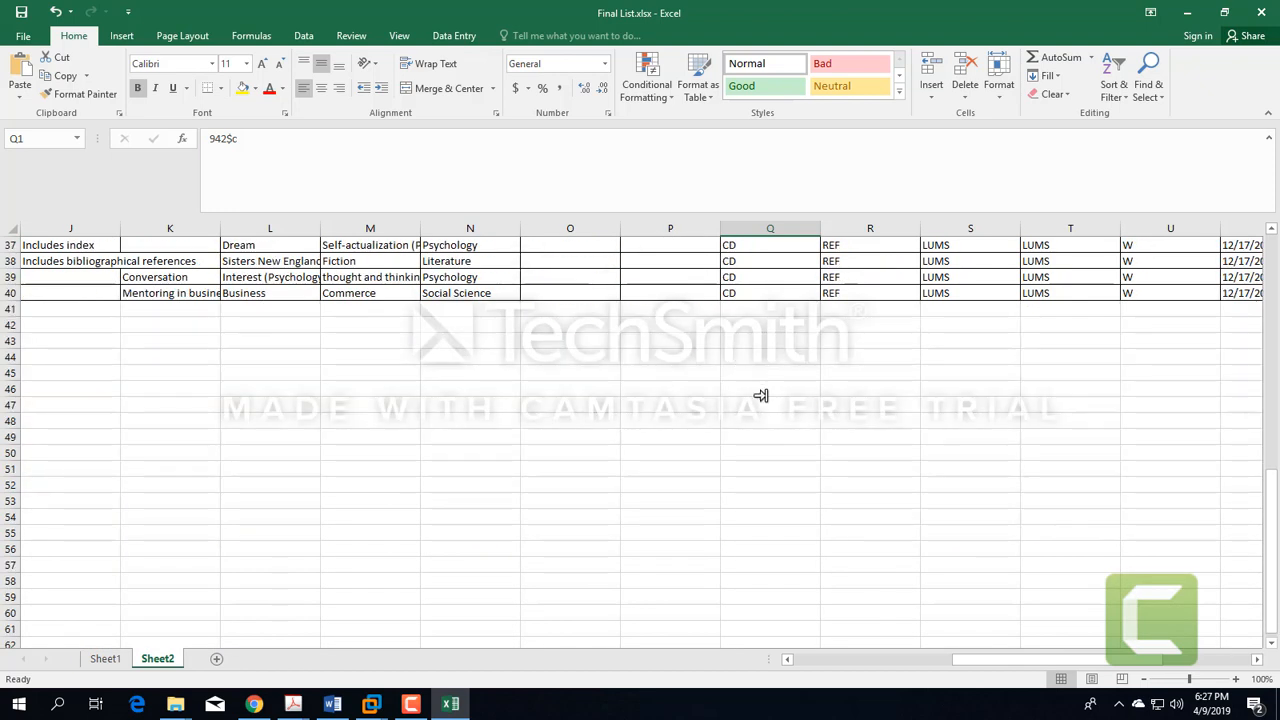
{"action": "scroll", "coordinate": [762, 397], "scroll_direction": "up", "scroll_amount": 6}
{"action": "scroll", "coordinate": [762, 397], "scroll_direction": "up", "scroll_amount": 6}
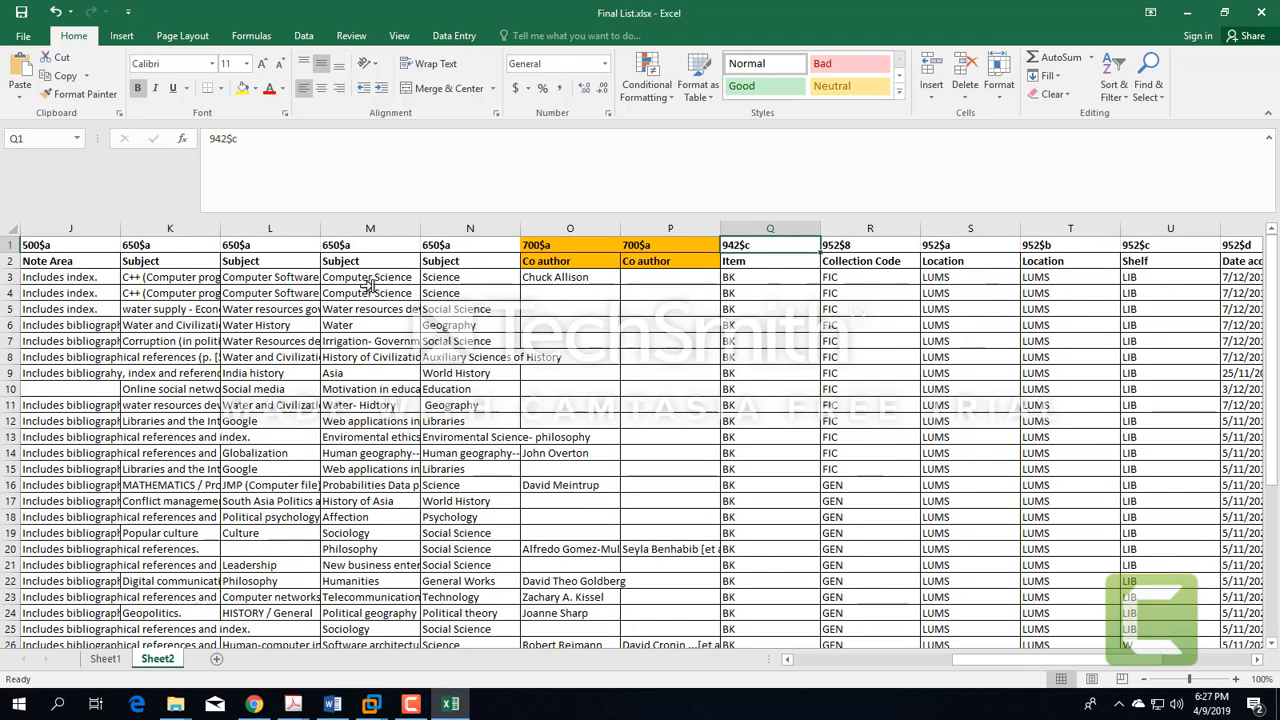
{"action": "scroll", "coordinate": [632, 358], "scroll_direction": "down", "scroll_amount": 6}
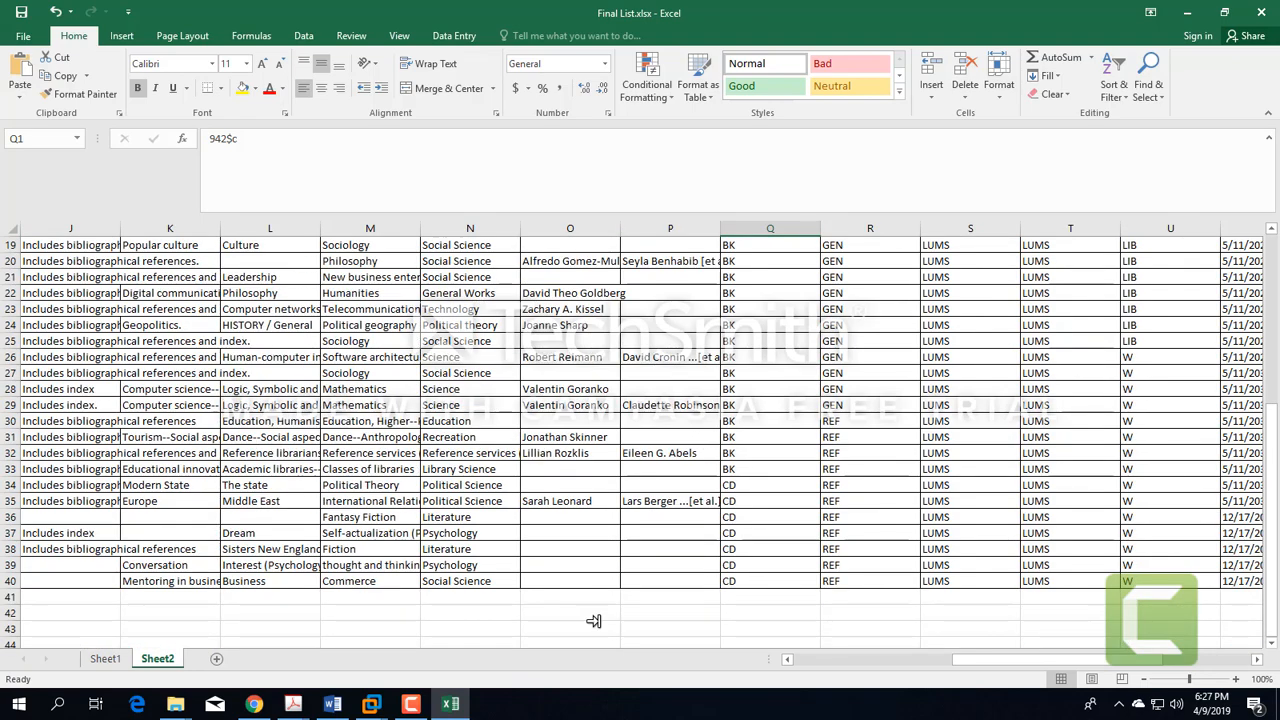
Check the Acc, ISBN, Author and Title values of the sheet's last records
{"action": "mouse_move", "coordinate": [974, 658]}
{"action": "left_mouse_down"}
{"action": "mouse_move", "coordinate": [768, 657]}
{"action": "mouse_move", "coordinate": [997, 658]}
{"action": "left_mouse_up"}
{"action": "left_click", "coordinate": [300, 342]}
{"action": "left_click", "coordinate": [54, 340]}
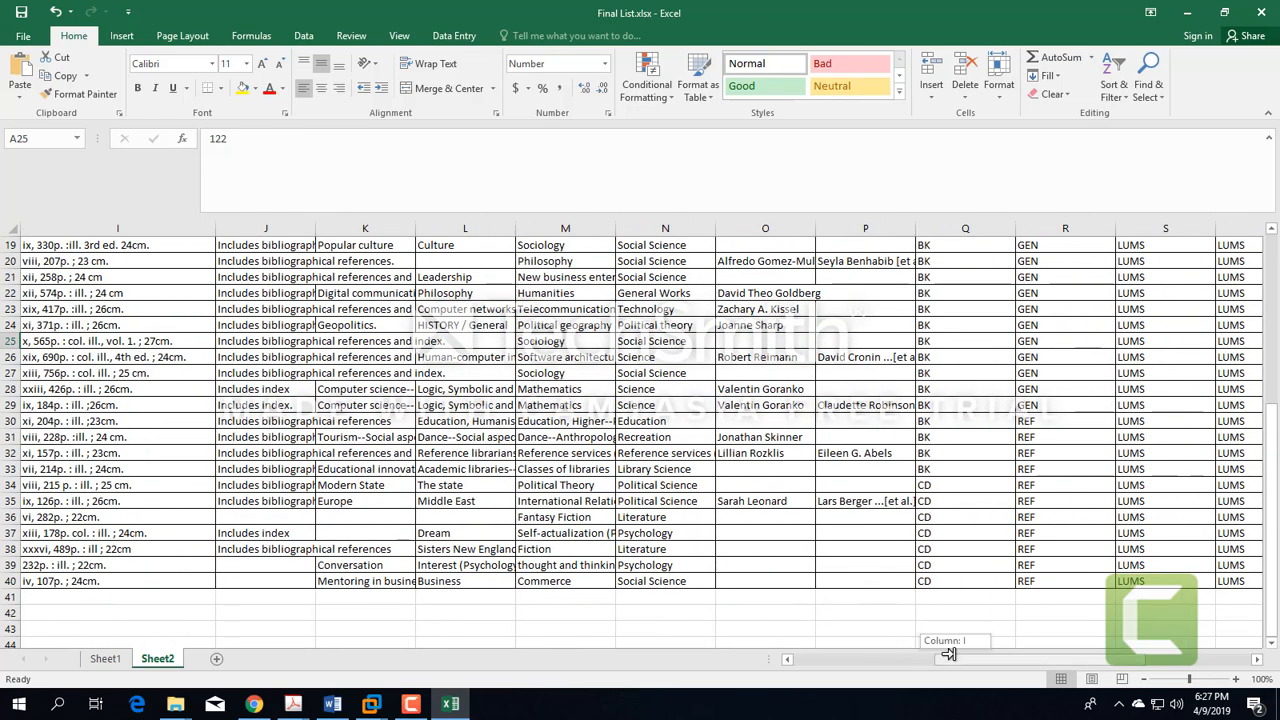
{"action": "left_click_drag", "start_coordinate": [948, 654], "coordinate": [780, 660]}
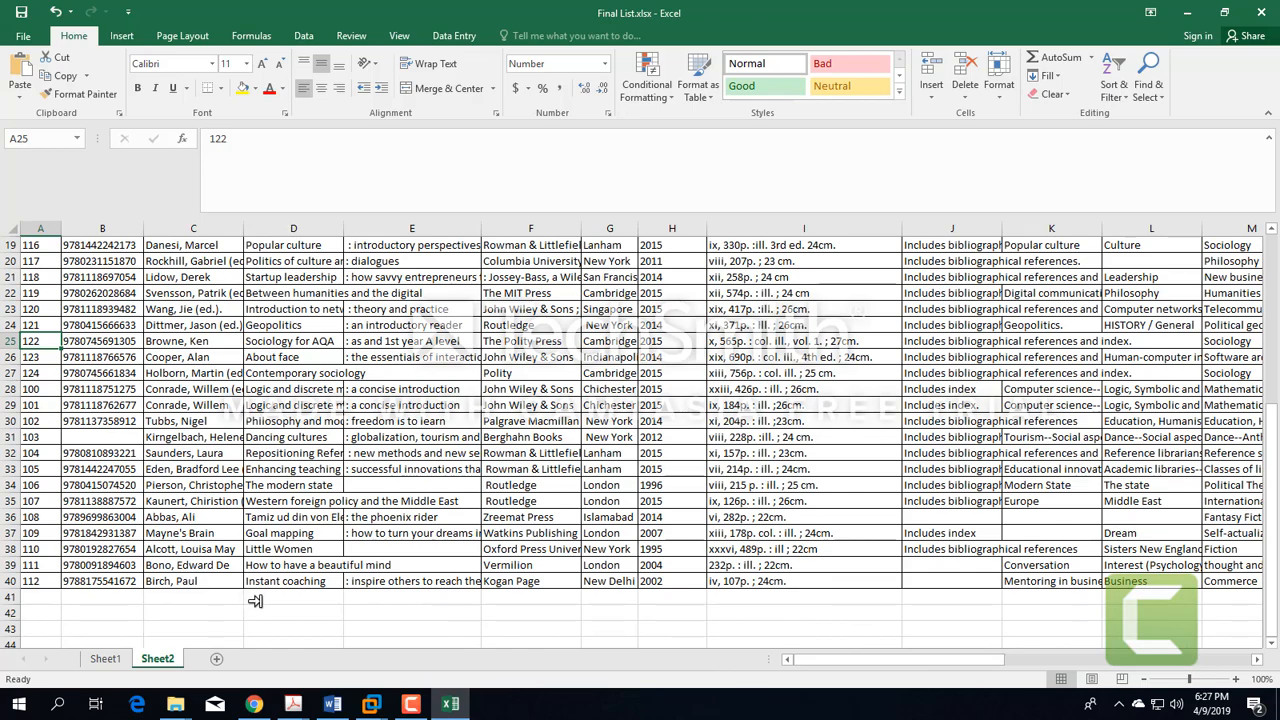
Compare the Item codes under 942$c with the Collection Code values under 952$8 across the records
{"action": "left_click_drag", "start_coordinate": [800, 658], "coordinate": [1012, 651]}
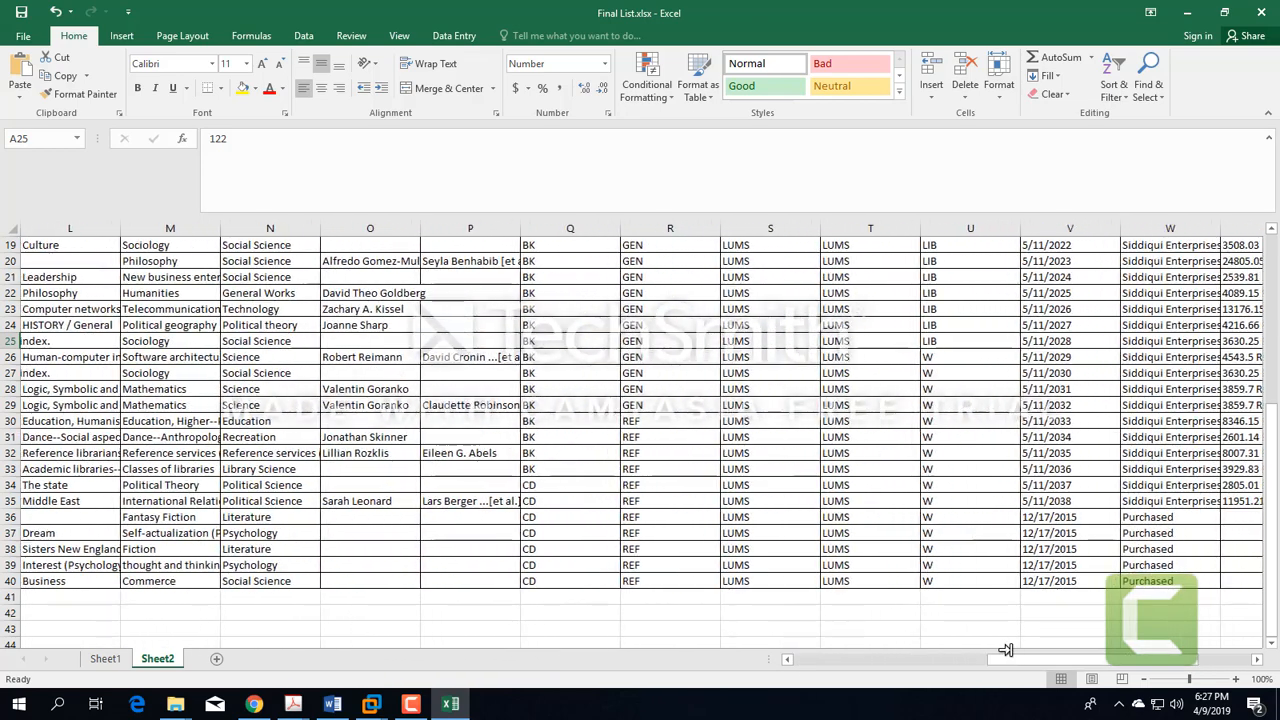
{"action": "scroll", "coordinate": [608, 567], "scroll_direction": "up", "scroll_amount": 6}
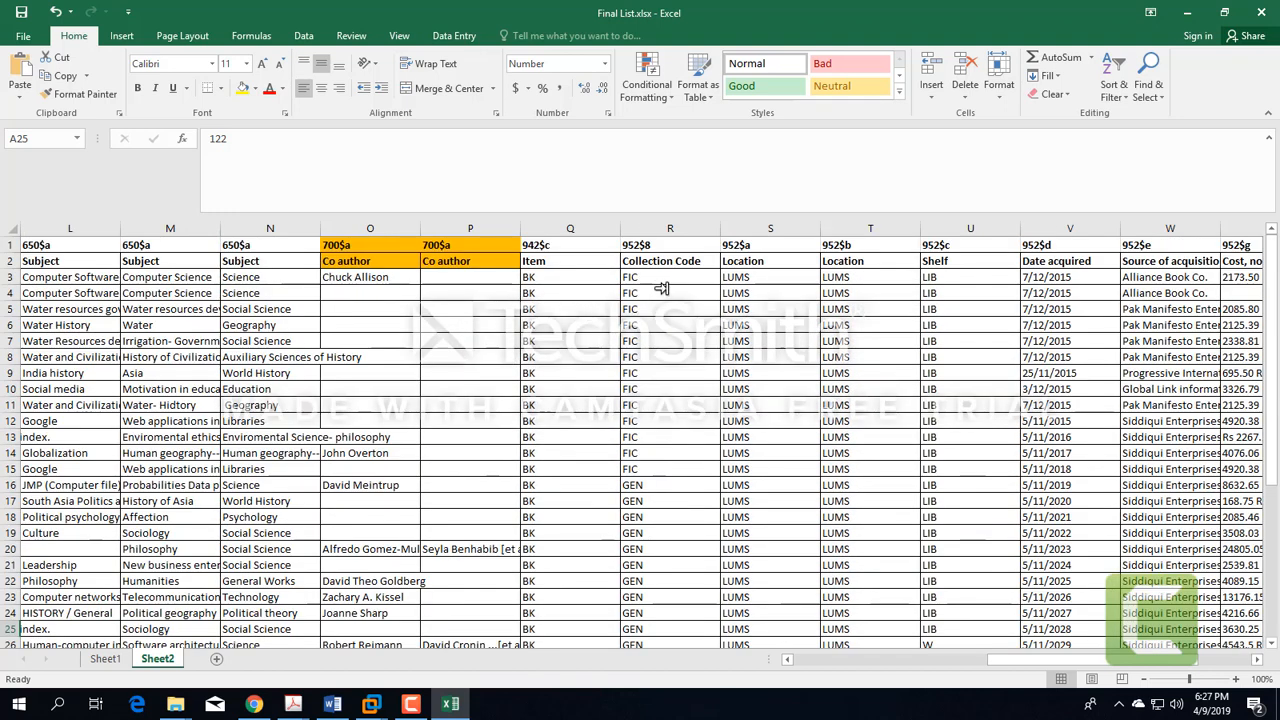
{"action": "left_click", "coordinate": [548, 296]}
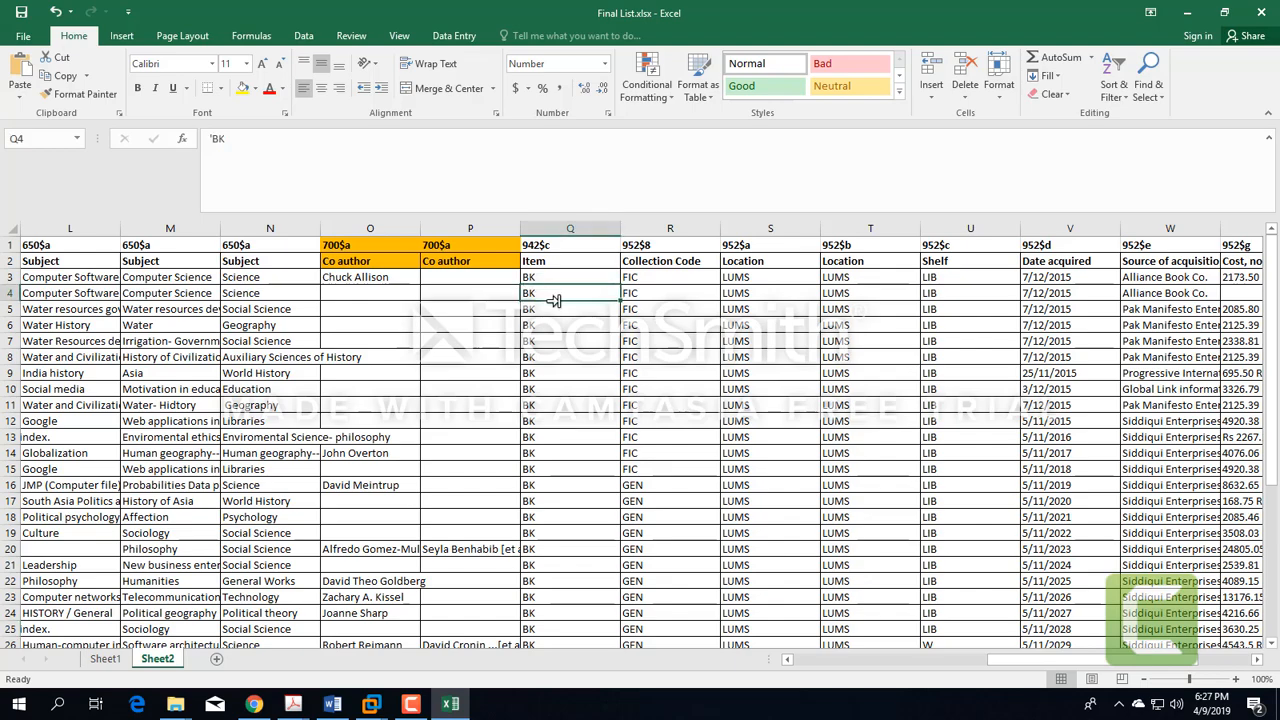
{"action": "scroll", "coordinate": [538, 450], "scroll_direction": "down", "scroll_amount": 1}
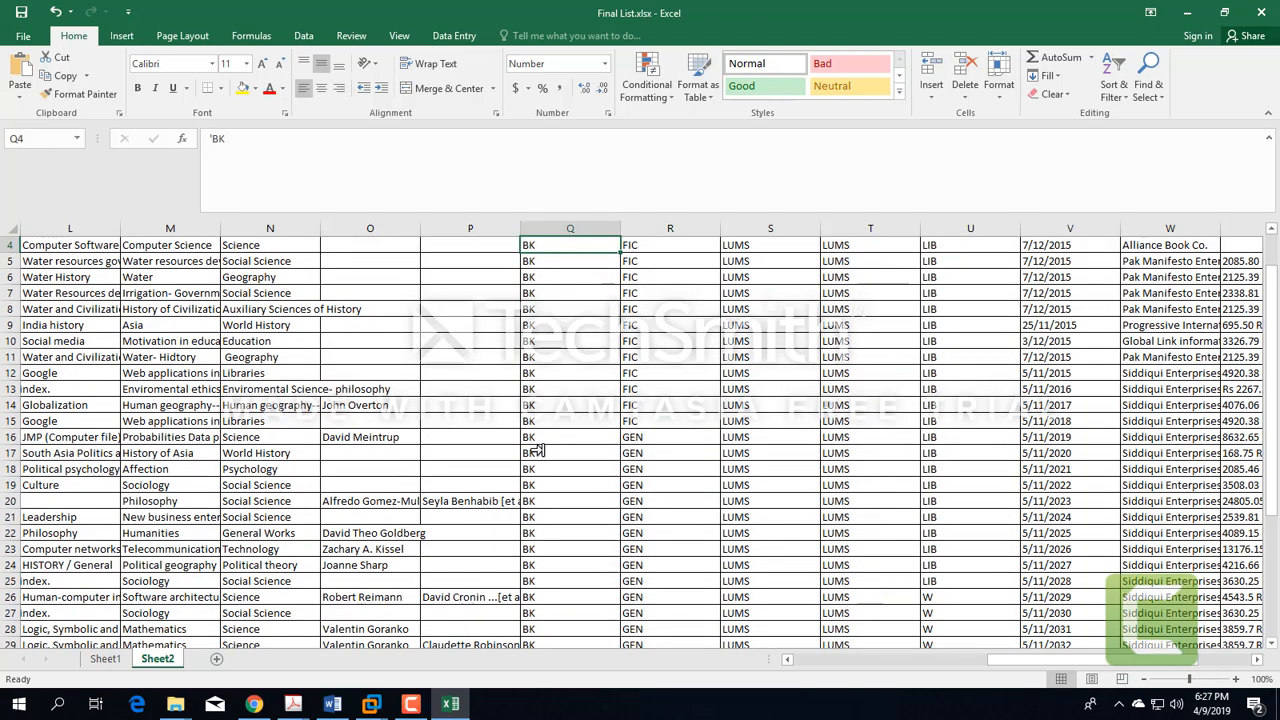
{"action": "scroll", "coordinate": [630, 437], "scroll_direction": "down", "scroll_amount": 2}
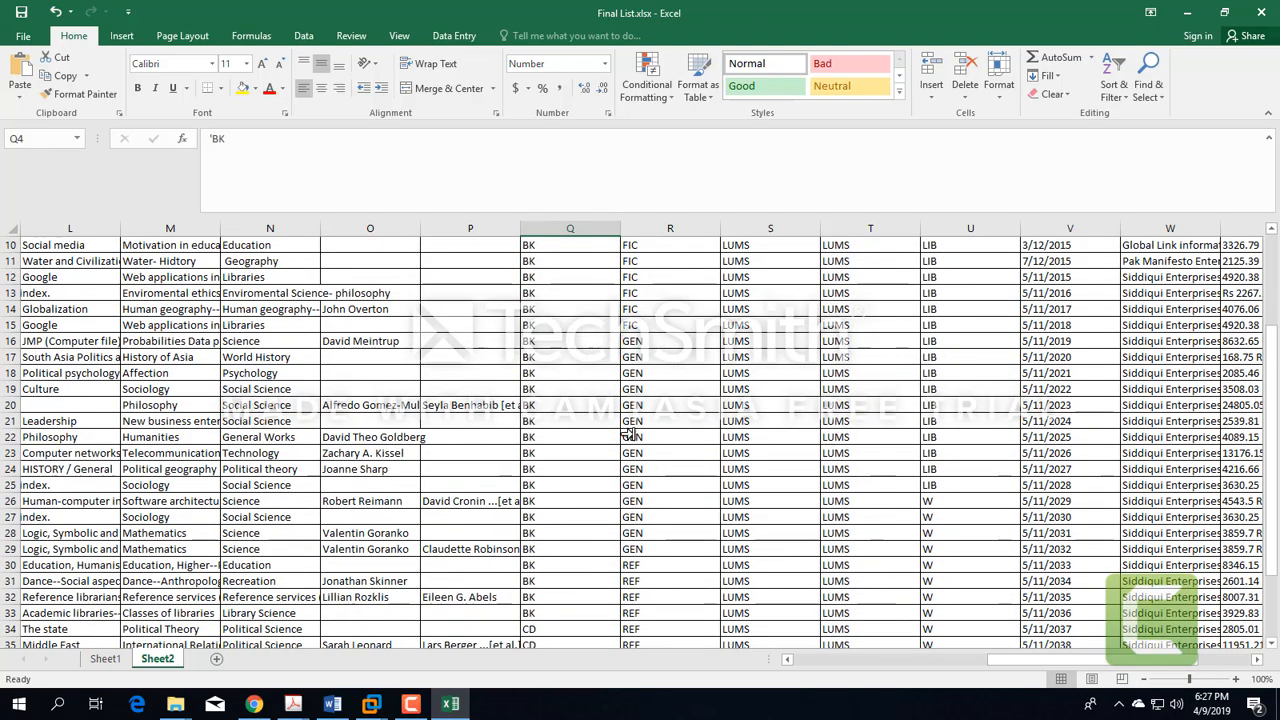
Examine the Collection Code values under 952$8 down to the last record and back to the header row
{"action": "scroll", "coordinate": [631, 438], "scroll_direction": "down", "scroll_amount": 4}
{"action": "left_click", "coordinate": [632, 439]}
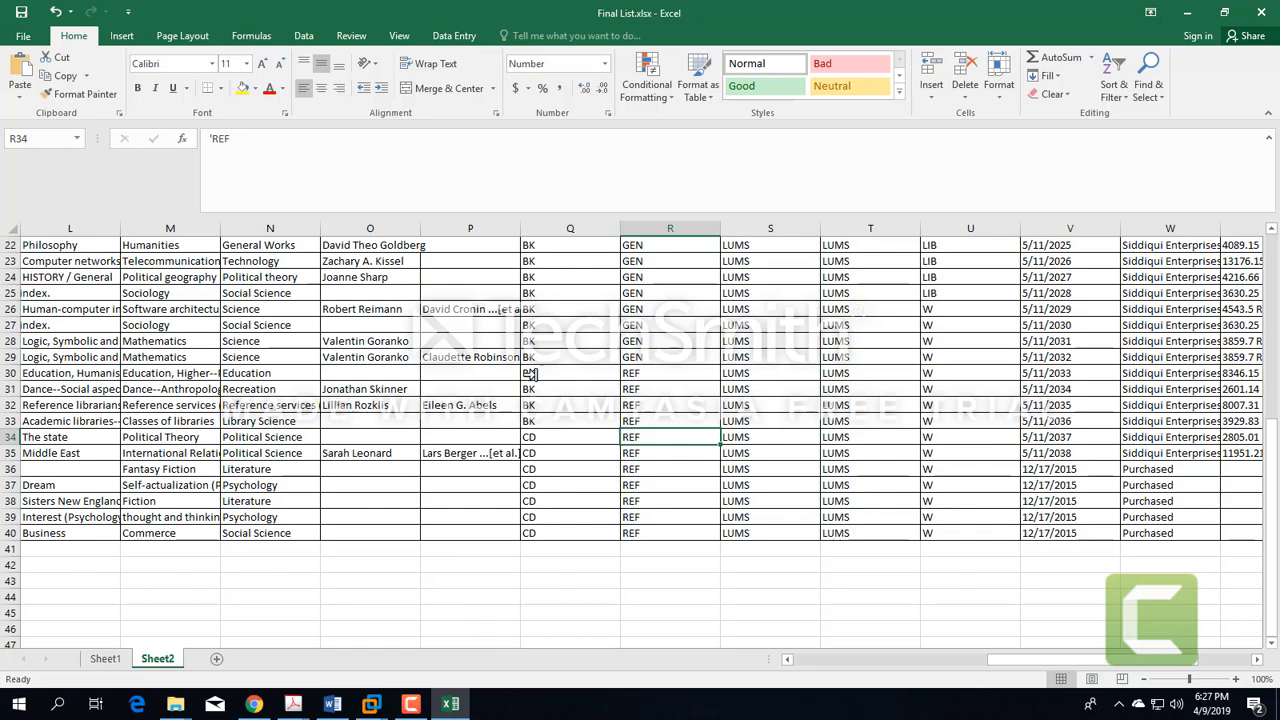
{"action": "scroll", "coordinate": [630, 442], "scroll_direction": "up", "scroll_amount": 7}
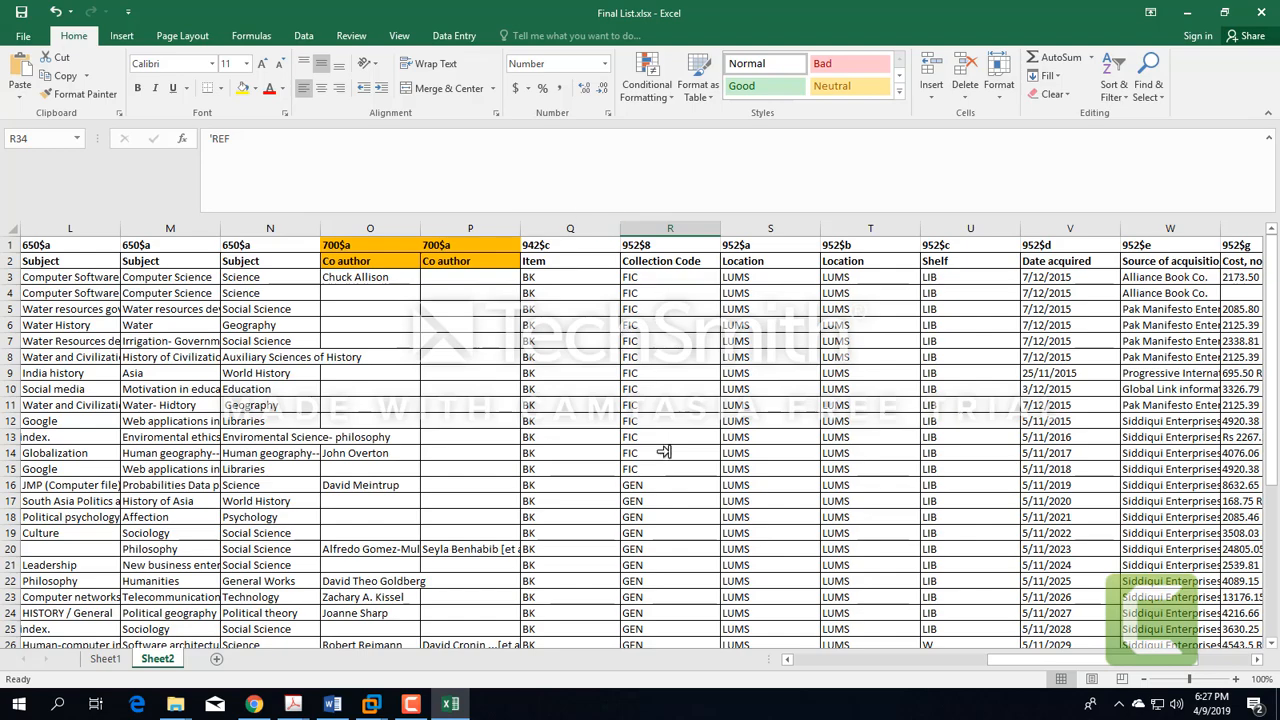
{"action": "scroll", "coordinate": [663, 452], "scroll_direction": "down", "scroll_amount": 8}
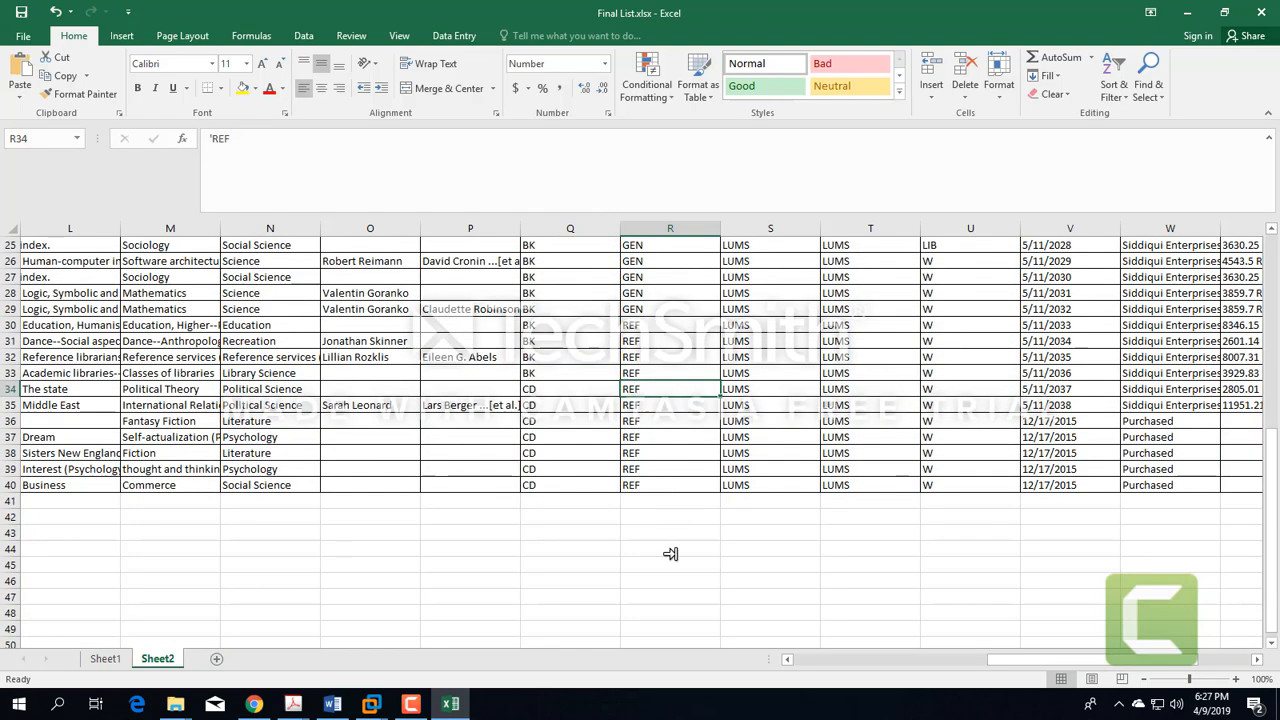
{"action": "scroll", "coordinate": [664, 507], "scroll_direction": "up", "scroll_amount": 8}
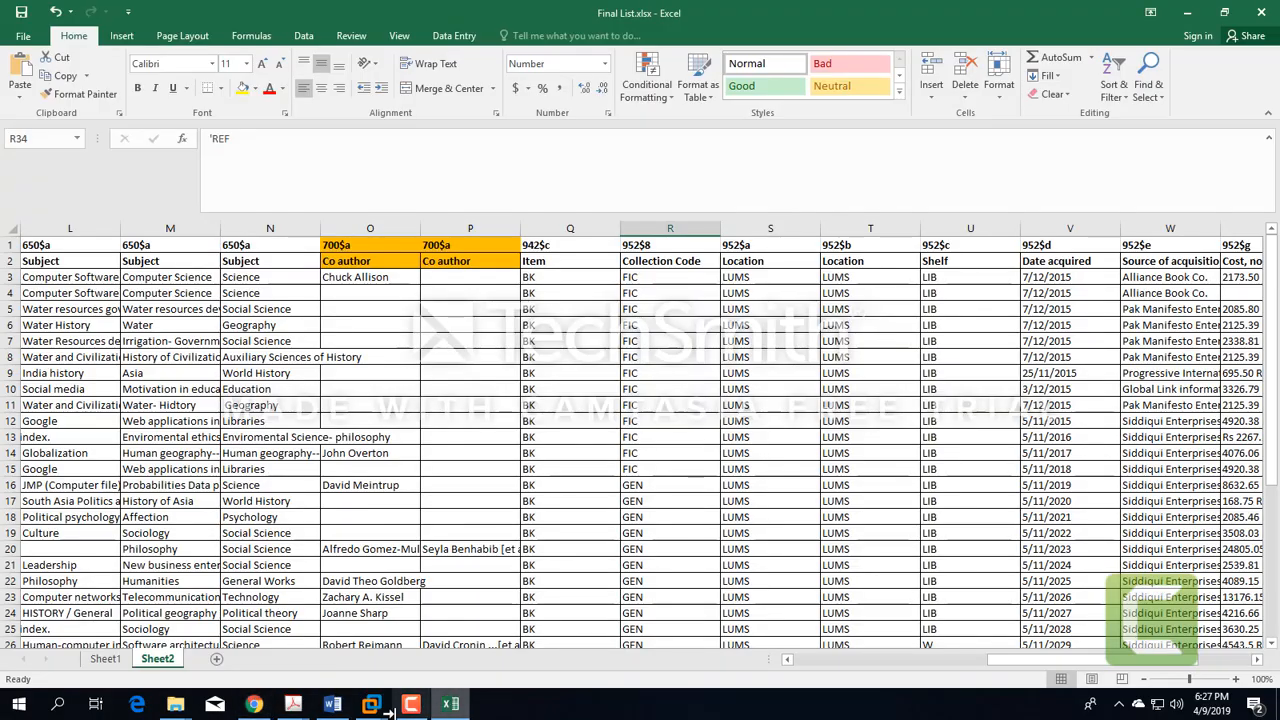
Switch to Koha in the Kohapakistan virtual machine and check the Koha item type options under tag 942, subfield c
{"action": "mouse_move", "coordinate": [385, 706]}
{"action": "left_click", "coordinate": [455, 612]}
{"action": "scroll", "coordinate": [600, 390], "scroll_direction": "up", "scroll_amount": 3}
{"action": "scroll", "coordinate": [597, 406], "scroll_direction": "down", "scroll_amount": 5}
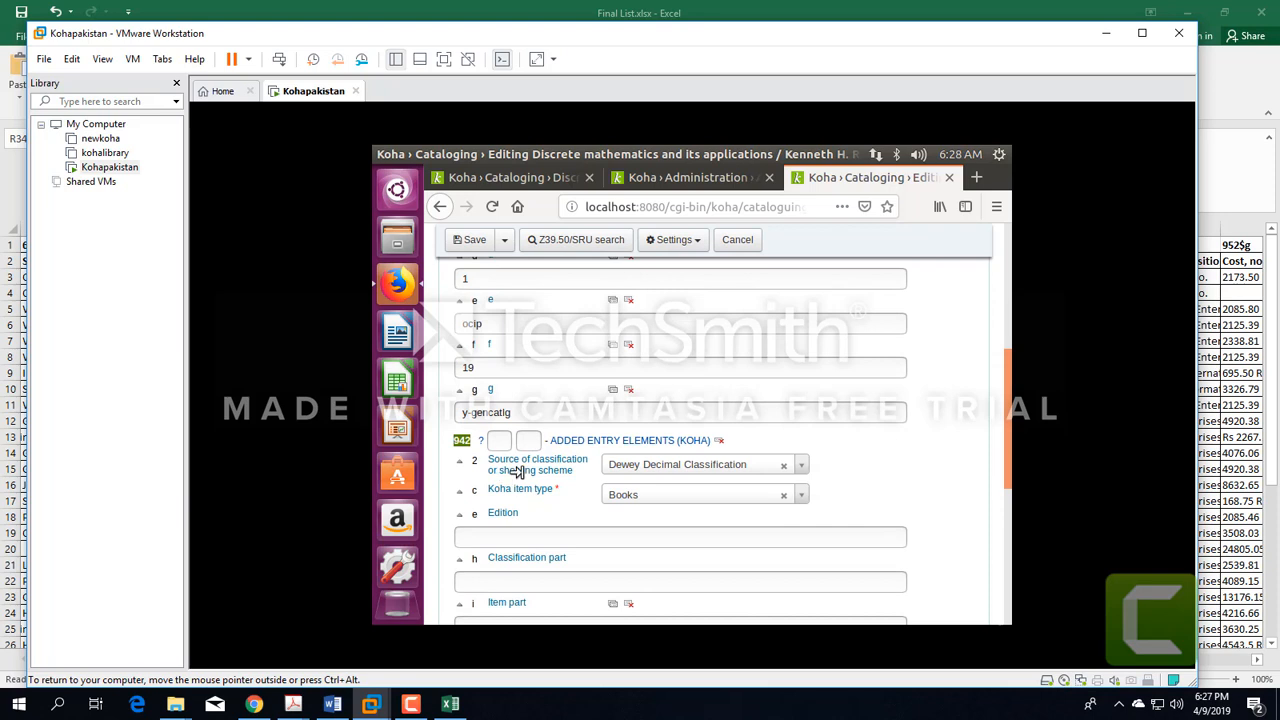
{"action": "left_click", "coordinate": [617, 495]}
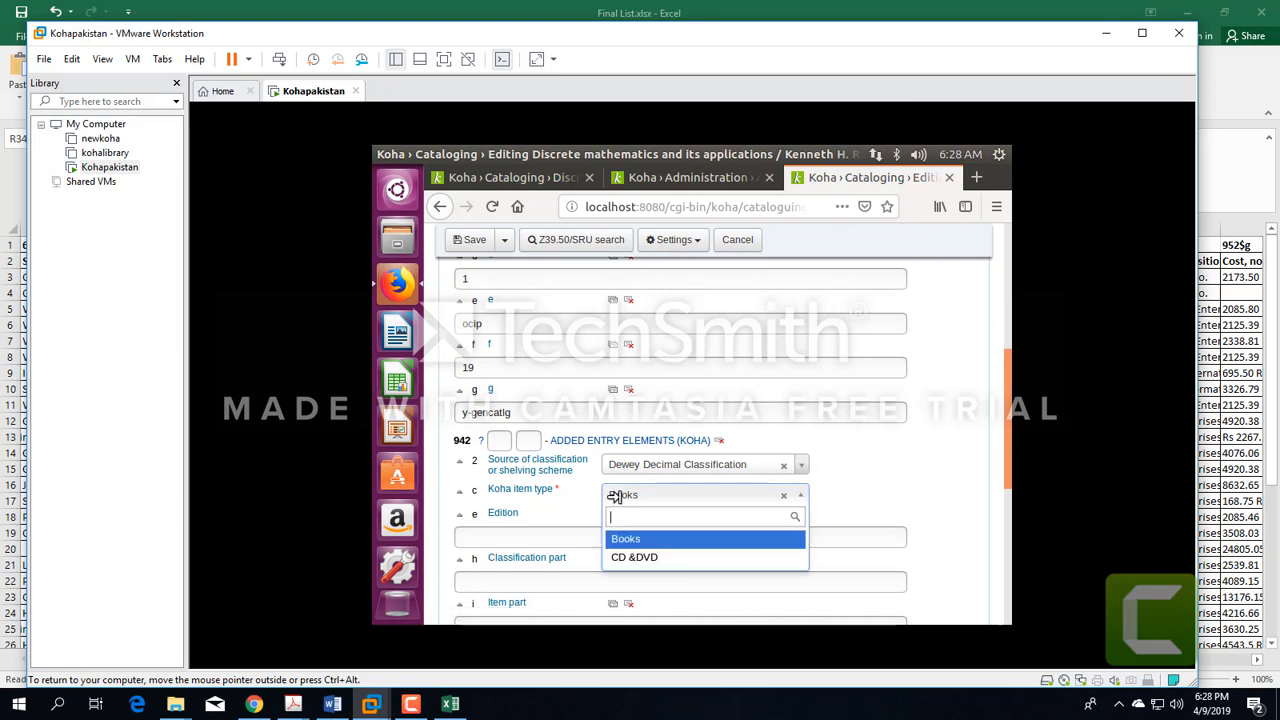
{"action": "left_click", "coordinate": [465, 489]}
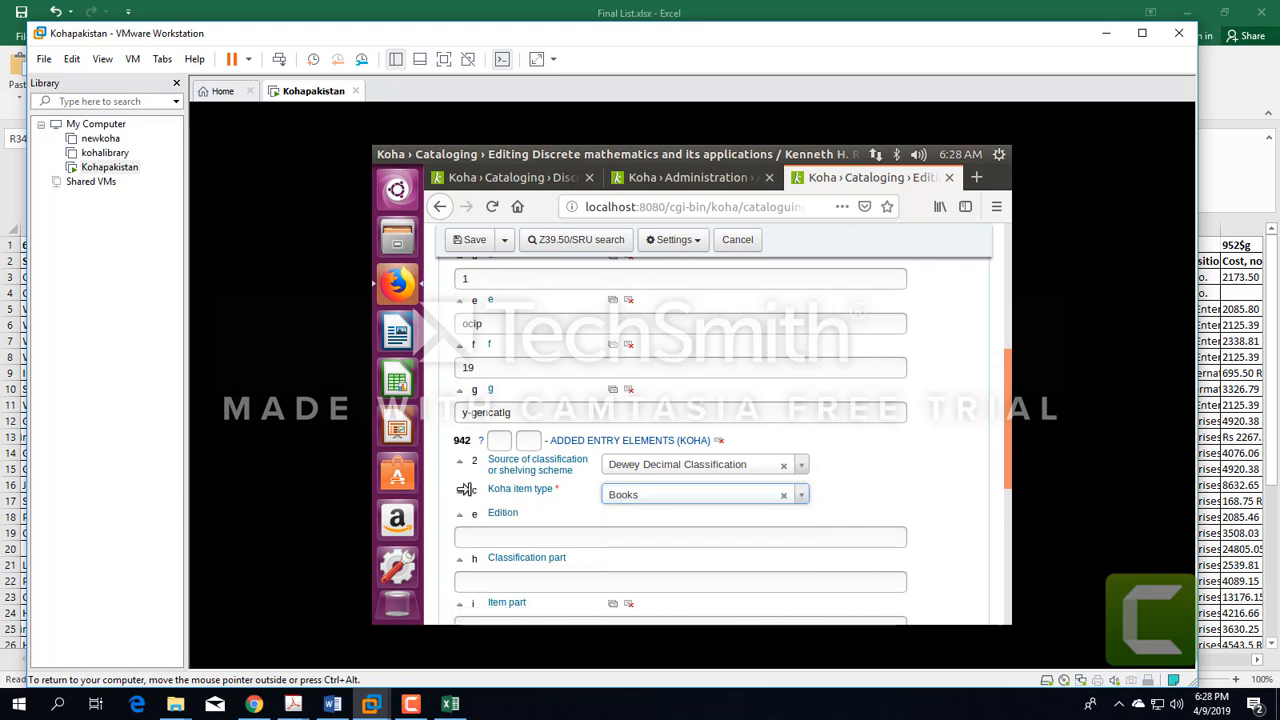
{"action": "left_click", "coordinate": [677, 497]}
{"action": "left_click", "coordinate": [677, 497]}
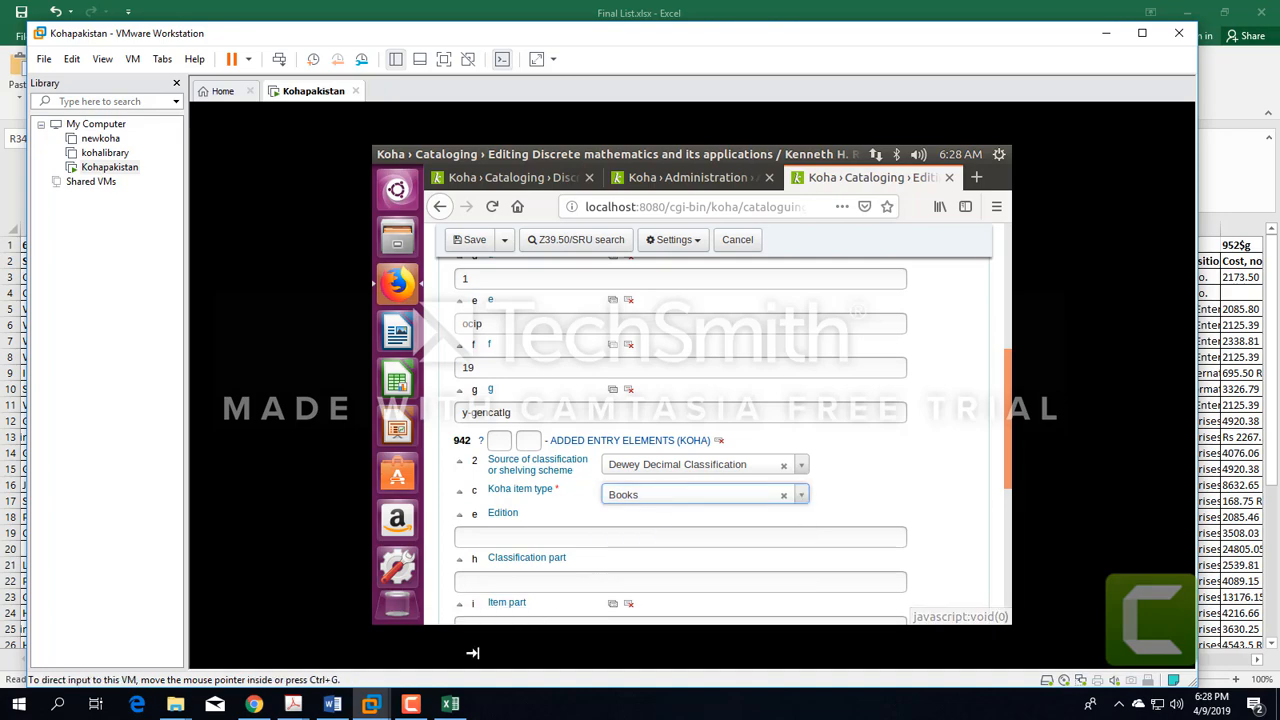
Compare the spreadsheet's 952$8 header with subfield 8 in Koha's Add item form and view its Collection code options
{"action": "left_click", "coordinate": [665, 177]}
{"action": "left_click", "coordinate": [510, 177]}
{"action": "scroll", "coordinate": [680, 423], "scroll_direction": "down", "scroll_amount": 5}
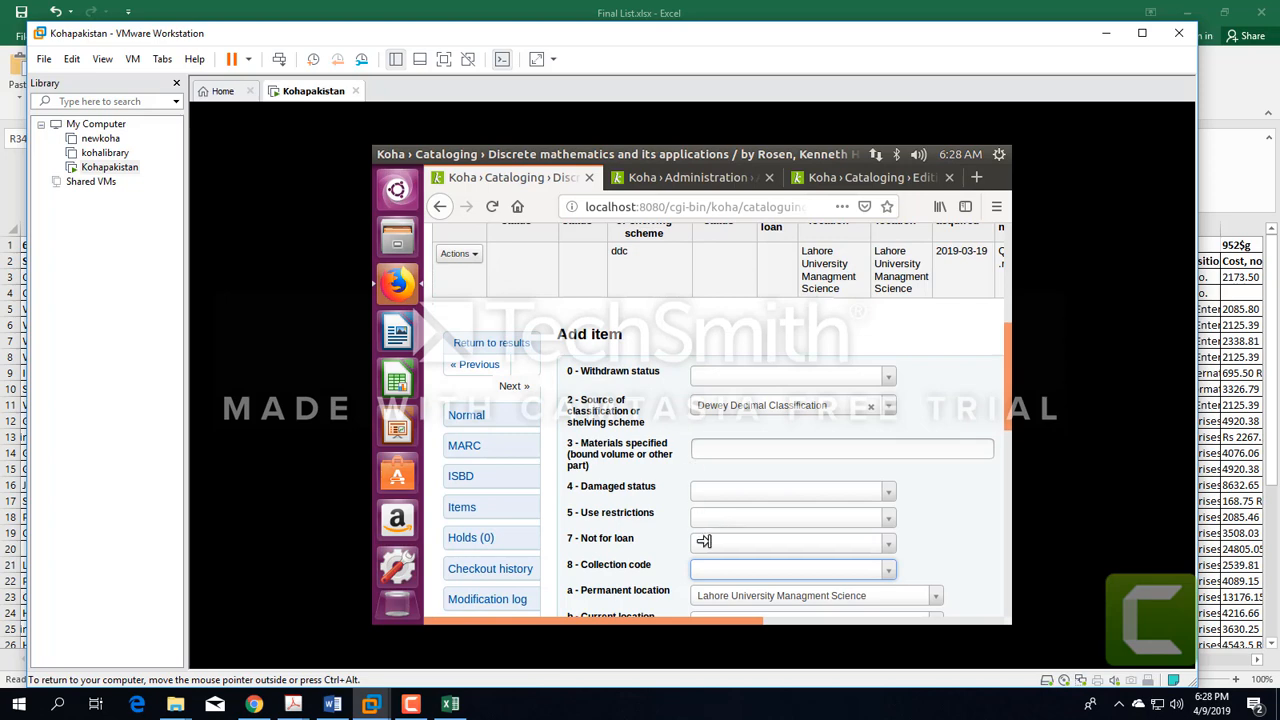
{"action": "left_click", "coordinate": [446, 701]}
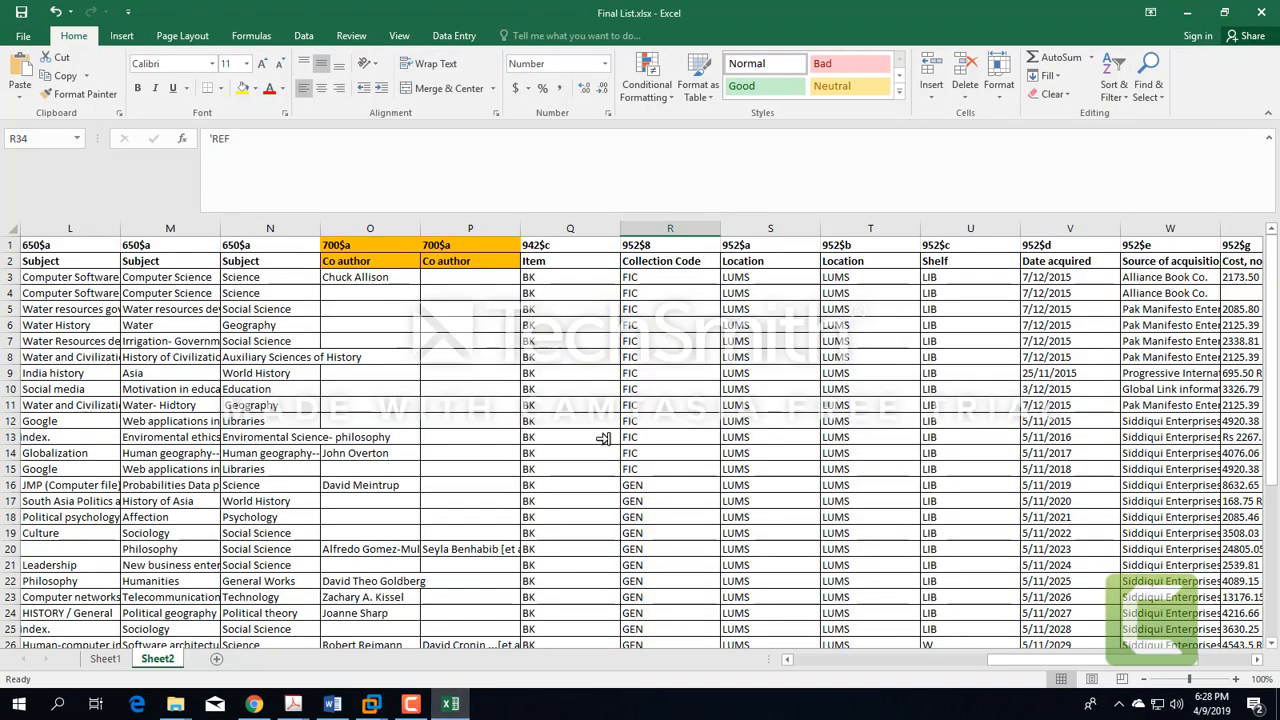
{"action": "left_click", "coordinate": [636, 246]}
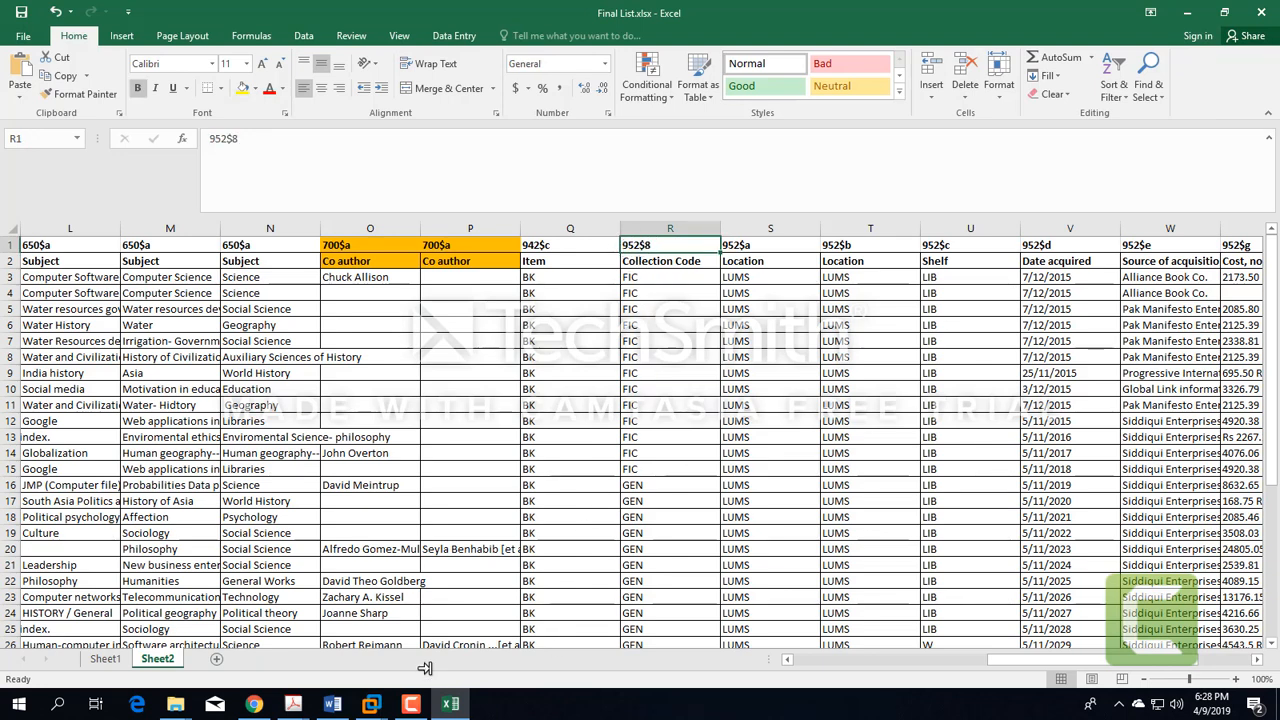
{"action": "left_click", "coordinate": [371, 704]}
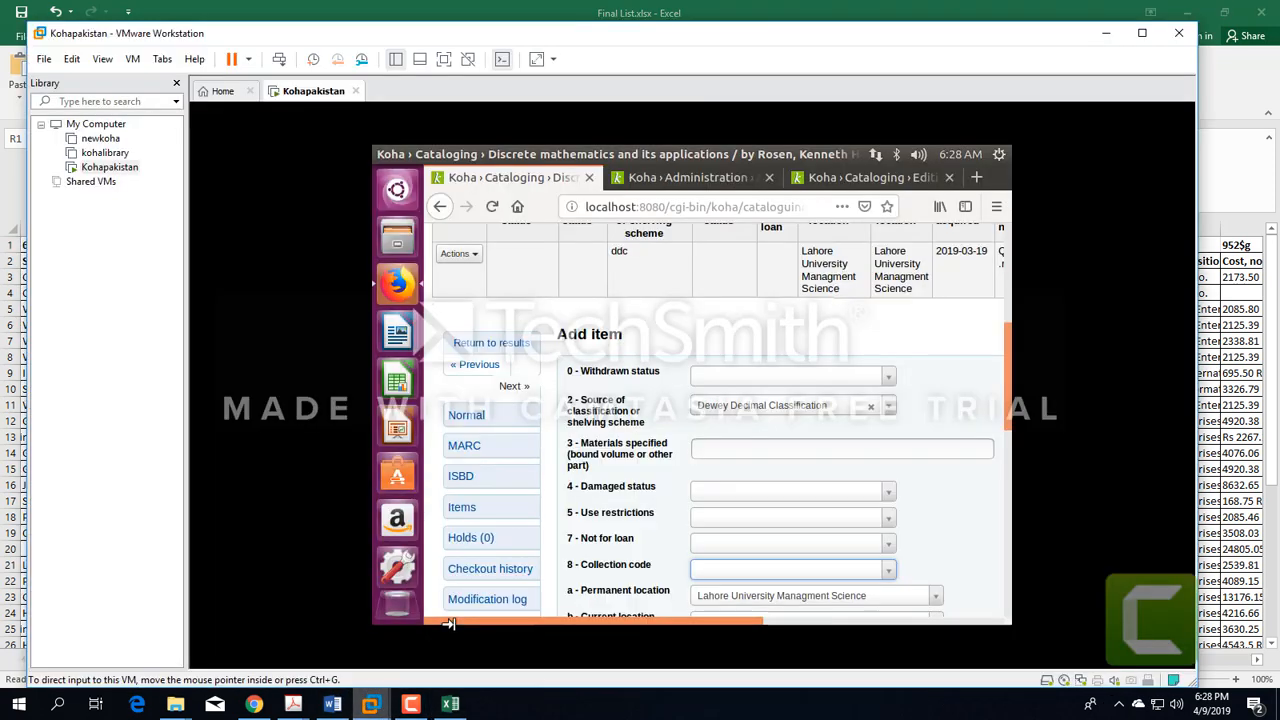
{"action": "scroll", "coordinate": [604, 508], "scroll_direction": "down", "scroll_amount": 3}
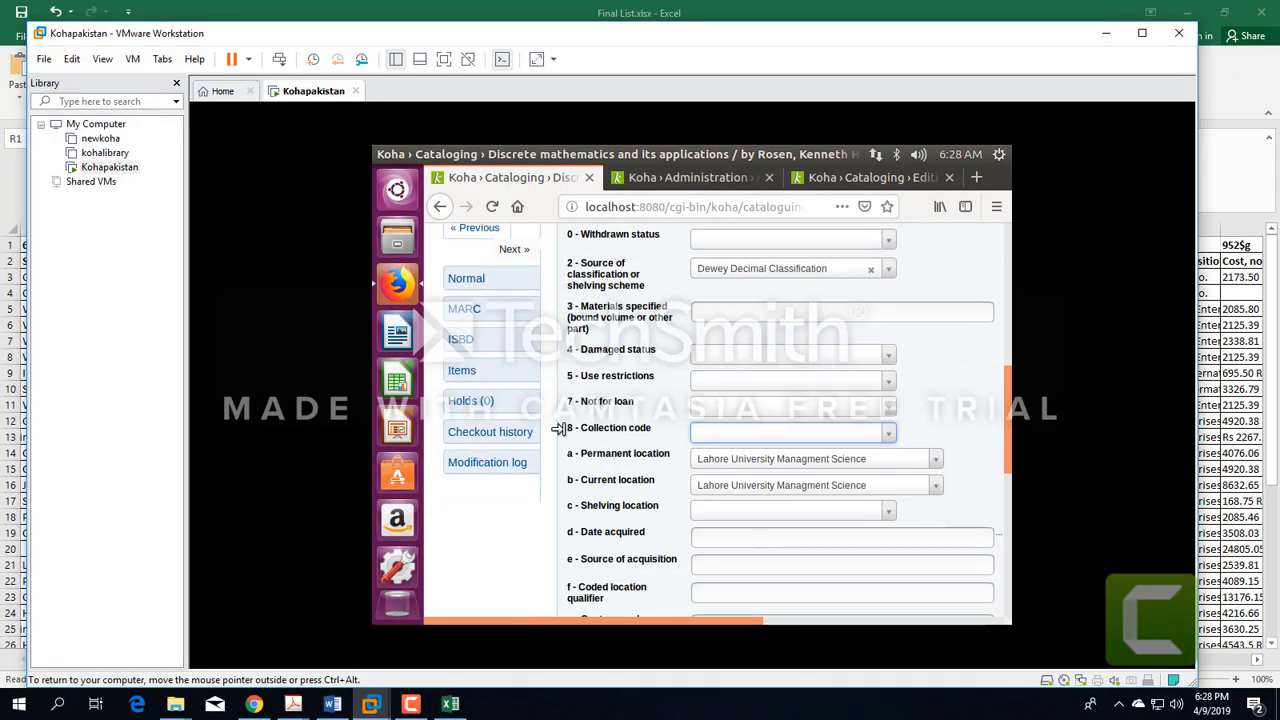
{"action": "left_click", "coordinate": [723, 432]}
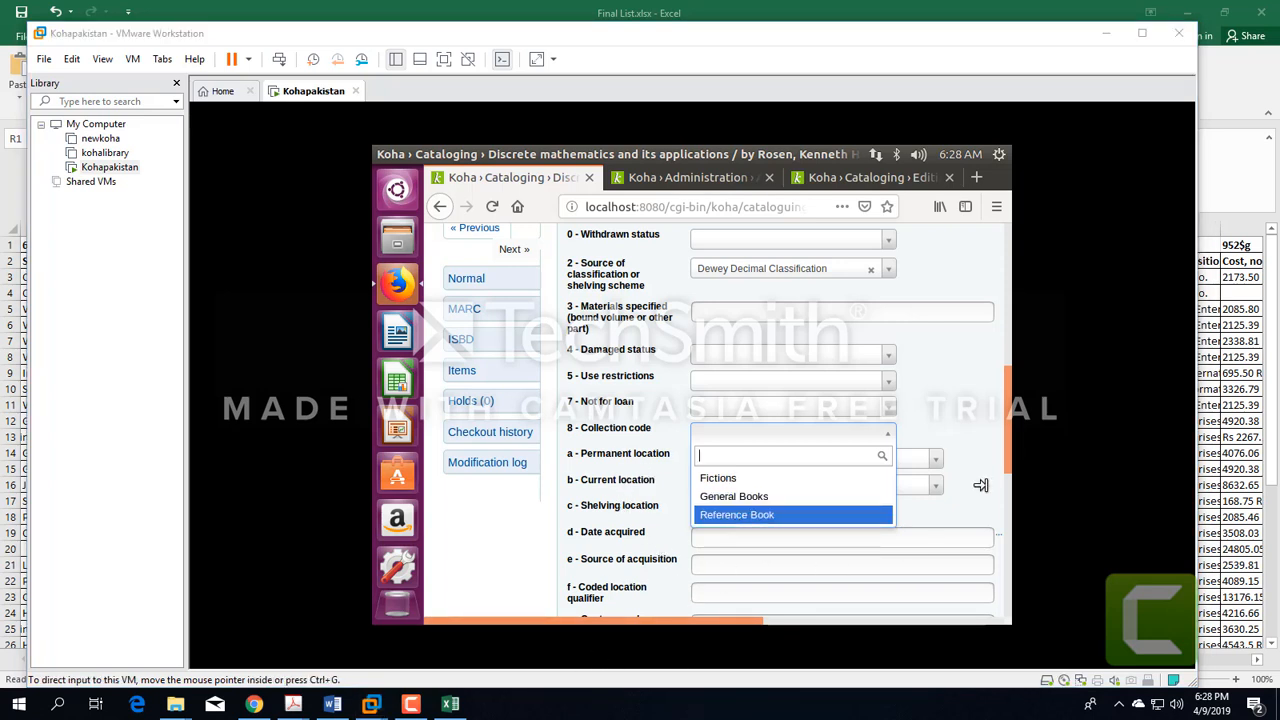
{"action": "left_click", "coordinate": [614, 445]}
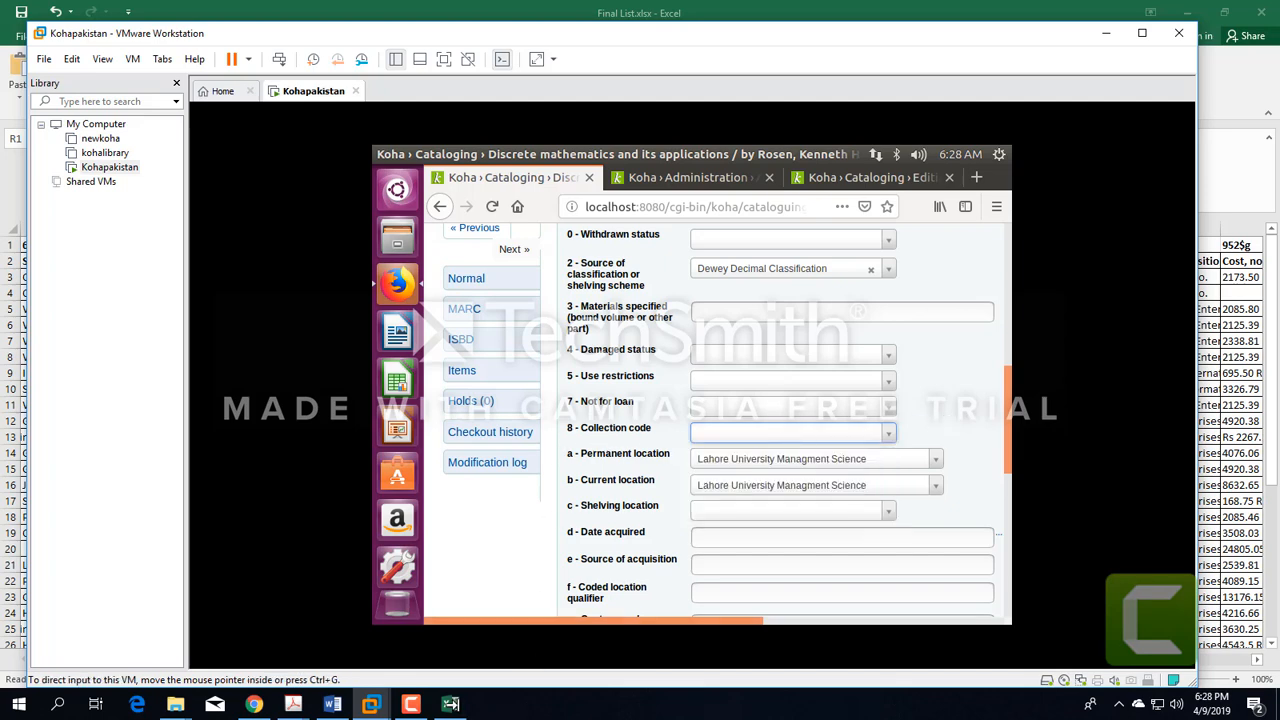
Switch back to Excel and set the 952$a Location value in row 32 to LUMS2
{"action": "left_click", "coordinate": [450, 704]}
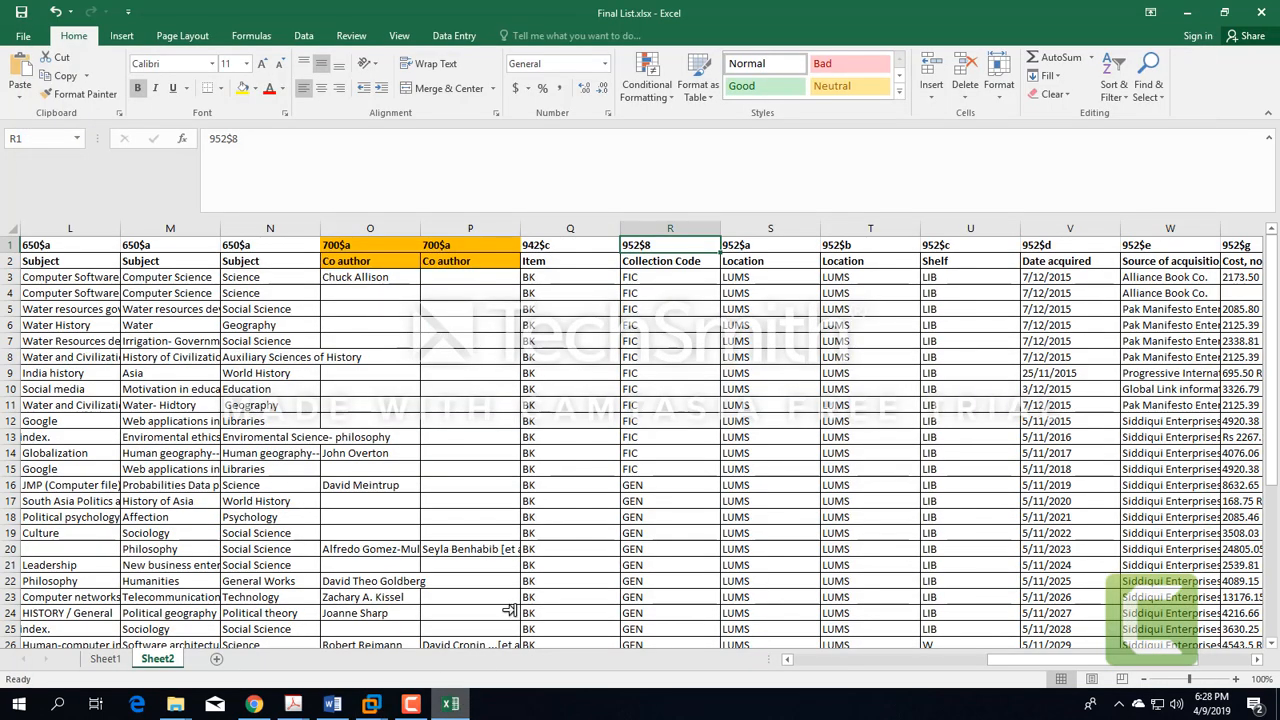
{"action": "left_click", "coordinate": [752, 246]}
{"action": "scroll", "coordinate": [740, 340], "scroll_direction": "down", "scroll_amount": 5}
{"action": "scroll", "coordinate": [766, 480], "scroll_direction": "down", "scroll_amount": 3}
{"action": "scroll", "coordinate": [750, 490], "scroll_direction": "up", "scroll_amount": 3}
{"action": "left_click", "coordinate": [755, 497]}
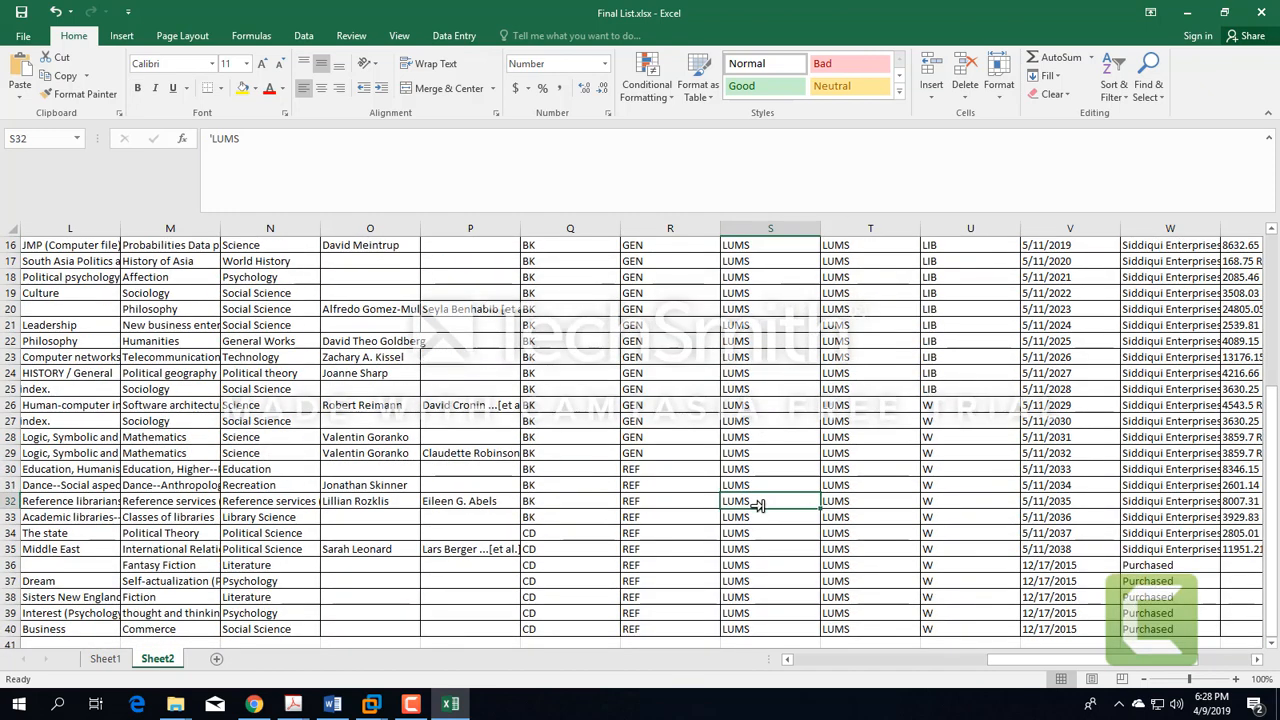
{"action": "double_click", "coordinate": [757, 500]}
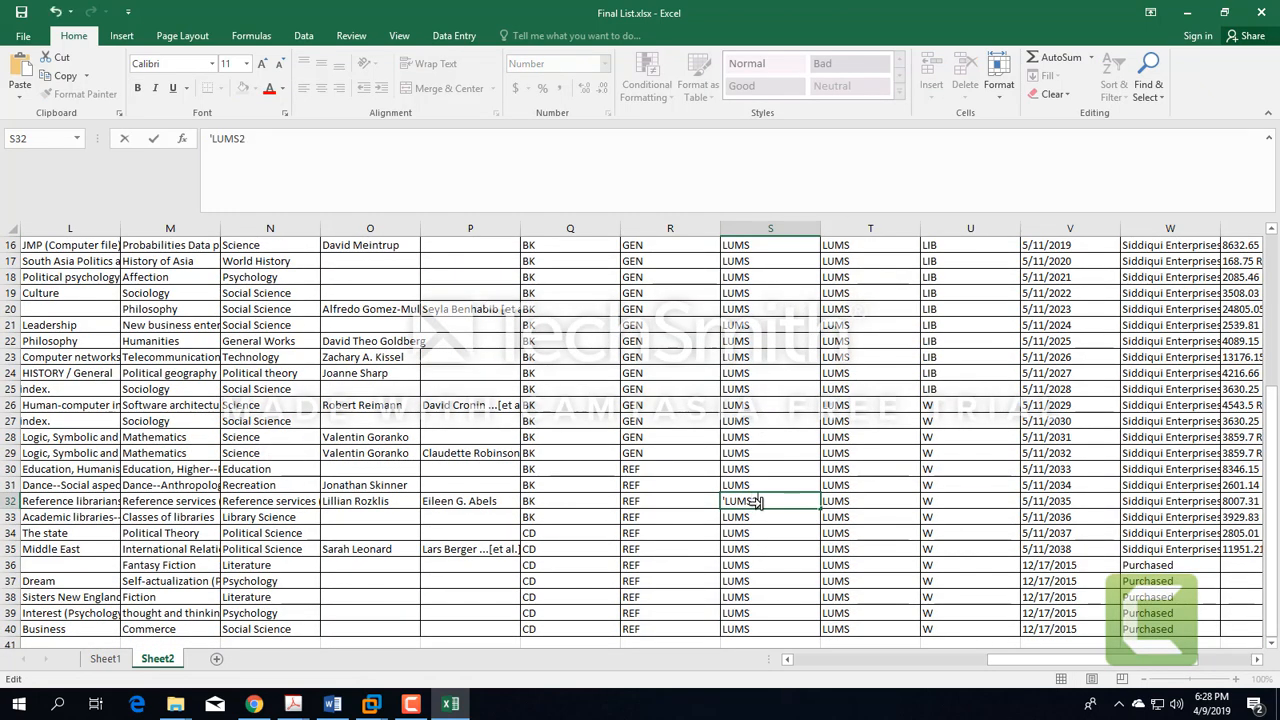
{"action": "type", "text": "2"}
{"action": "key", "text": "Return"}
{"action": "left_click", "coordinate": [790, 506]}
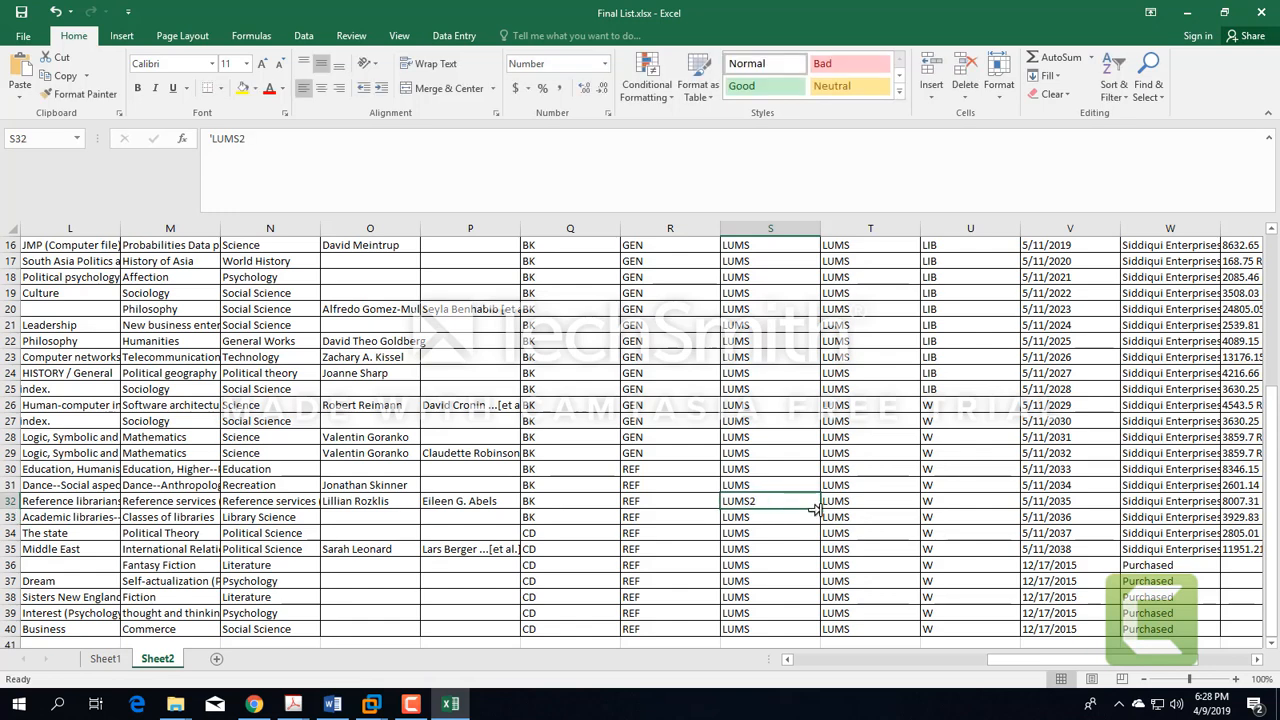
Fill LUMS2 into the 952$a Location cells of rows 33 to 40, identical in every row
{"action": "left_click_drag", "start_coordinate": [812, 506], "coordinate": [803, 629]}
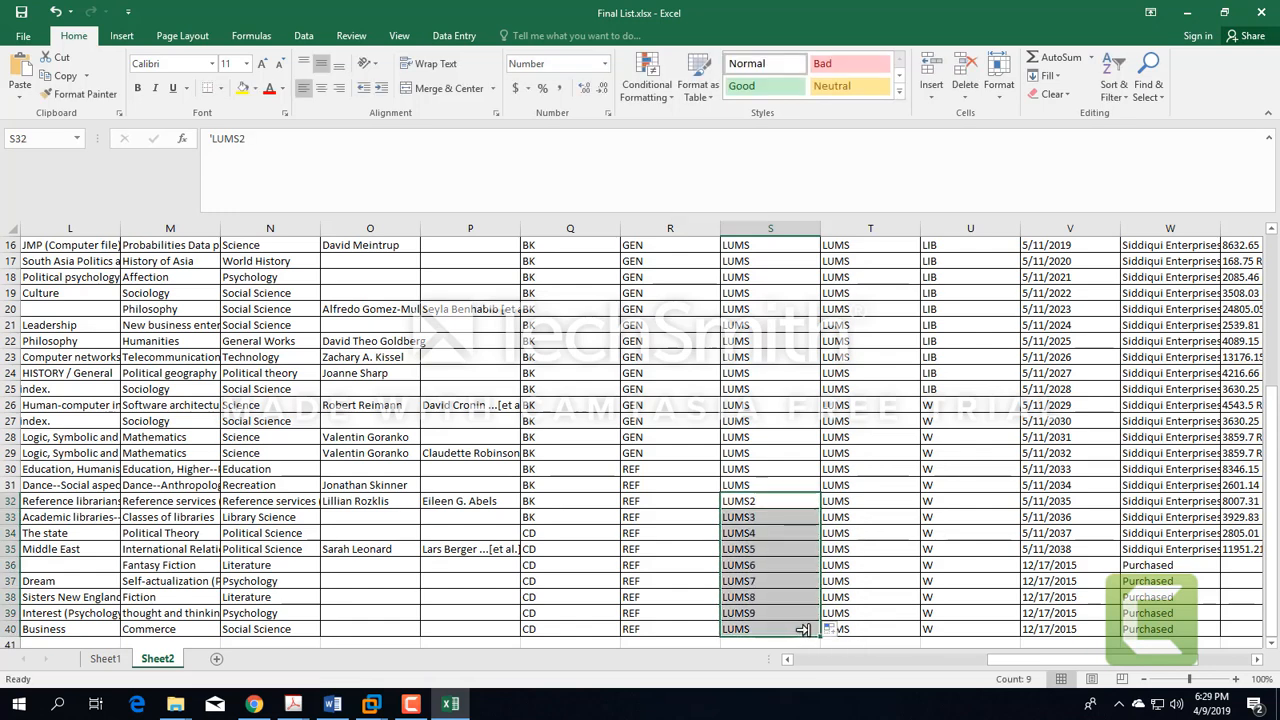
{"action": "left_click", "coordinate": [763, 513]}
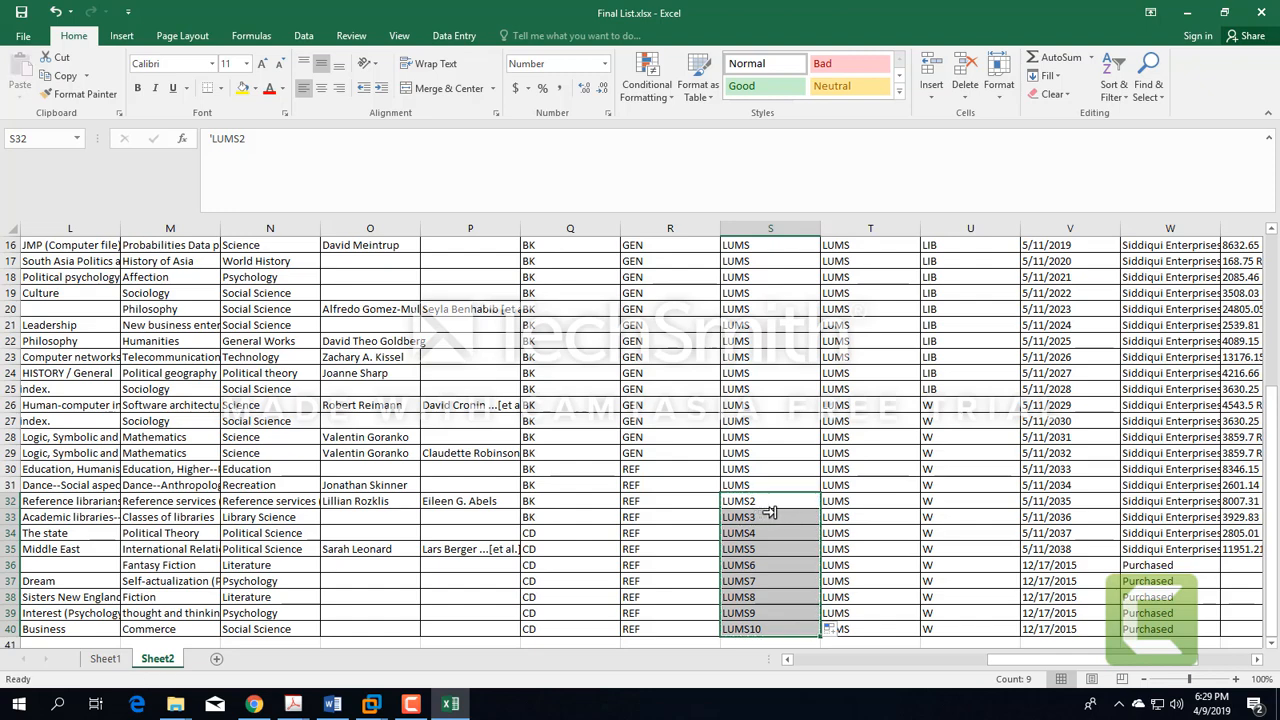
{"action": "key", "text": "Down"}
{"action": "key", "text": "ctrl+d"}
{"action": "key", "text": "Down"}
{"action": "key", "text": "ctrl+d"}
{"action": "key", "text": "Down"}
{"action": "key", "text": "ctrl+d"}
{"action": "key", "text": "Down"}
{"action": "key", "text": "ctrl+d"}
{"action": "key", "text": "Down"}
{"action": "key", "text": "ctrl+d"}
{"action": "key", "text": "Down"}
{"action": "type", "text": "d"}
{"action": "key", "text": "Down"}
{"action": "key", "text": "ctrl+d"}
{"action": "key", "text": "Down"}
{"action": "key", "text": "Up"}
{"action": "key", "text": "Up"}
{"action": "key", "text": "Up"}
{"action": "key", "text": "Down"}
{"action": "key", "text": "ctrl+d"}
{"action": "key", "text": "Down"}
{"action": "key", "text": "ctrl+d"}
{"action": "key", "text": "Up"}
{"action": "key", "text": "Up"}
{"action": "key", "text": "Up"}
{"action": "key", "text": "Up"}
{"action": "key", "text": "Up"}
{"action": "key", "text": "Up"}
{"action": "key", "text": "Up"}
{"action": "key", "text": "Up"}
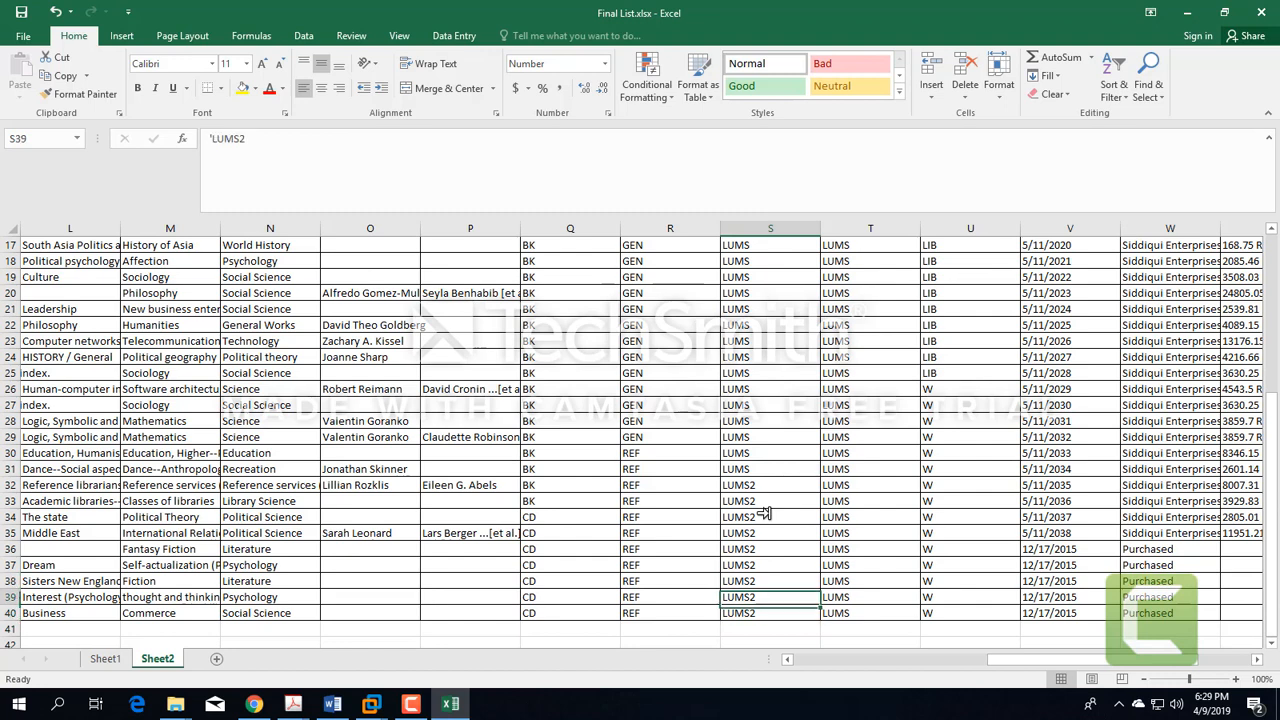
Copy the LUMS2 values of rows 32 to 40 from the 952$a Location column into the 952$b Location column
{"action": "key", "text": "ctrl+shift+Down"}
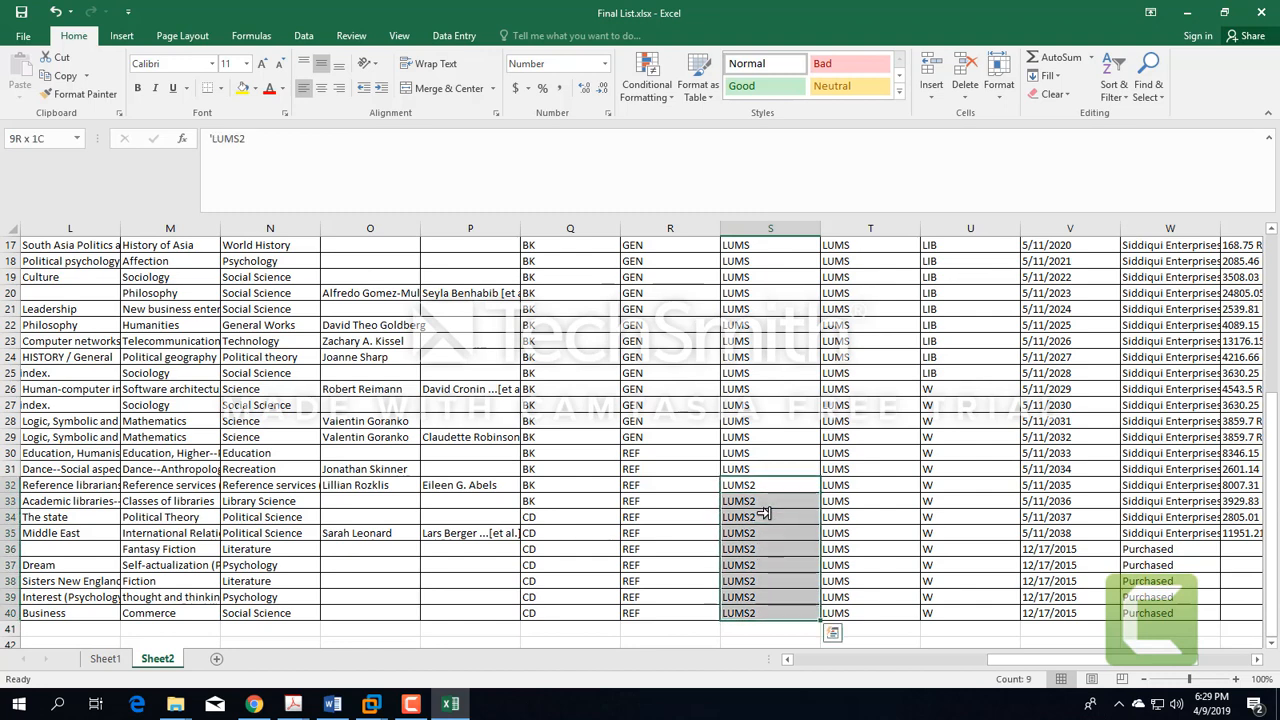
{"action": "key", "text": "ctrl+c"}
{"action": "left_click", "coordinate": [838, 487]}
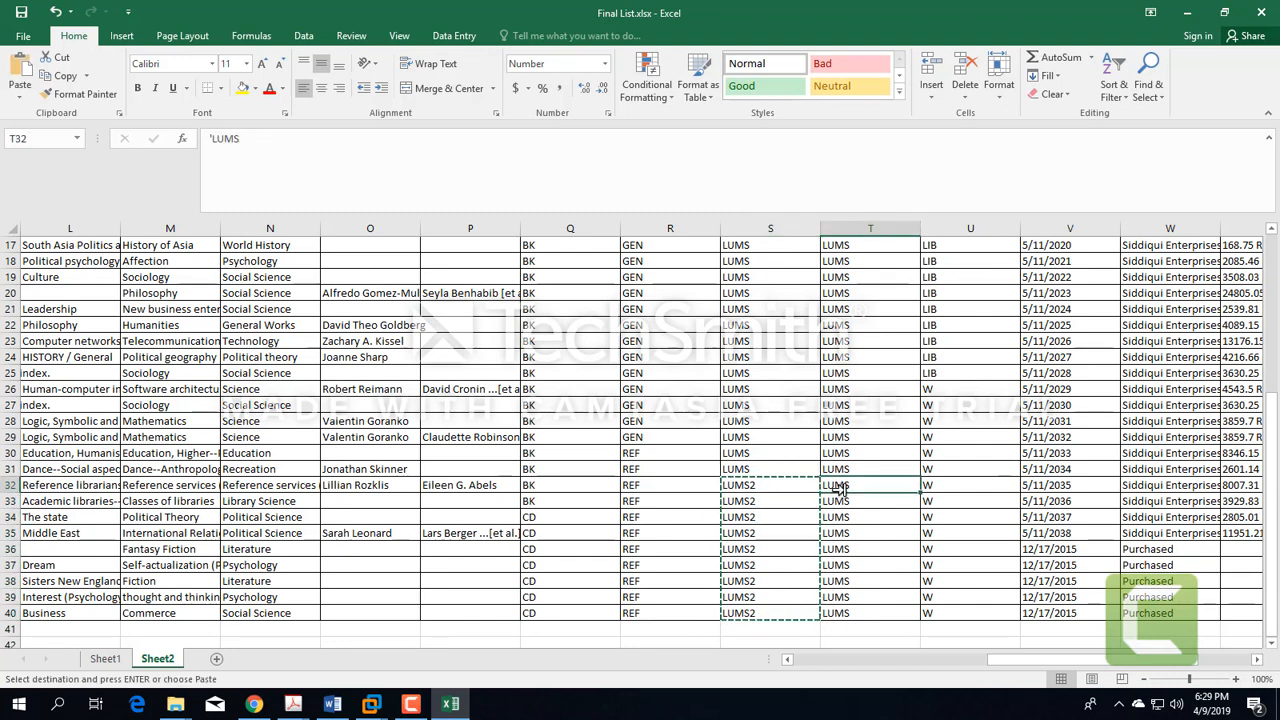
{"action": "key", "text": "ctrl+shift+Down"}
{"action": "key", "text": "ctrl+v"}
{"action": "key", "text": "Escape"}
{"action": "scroll", "coordinate": [935, 428], "scroll_direction": "up", "scroll_amount": 5}
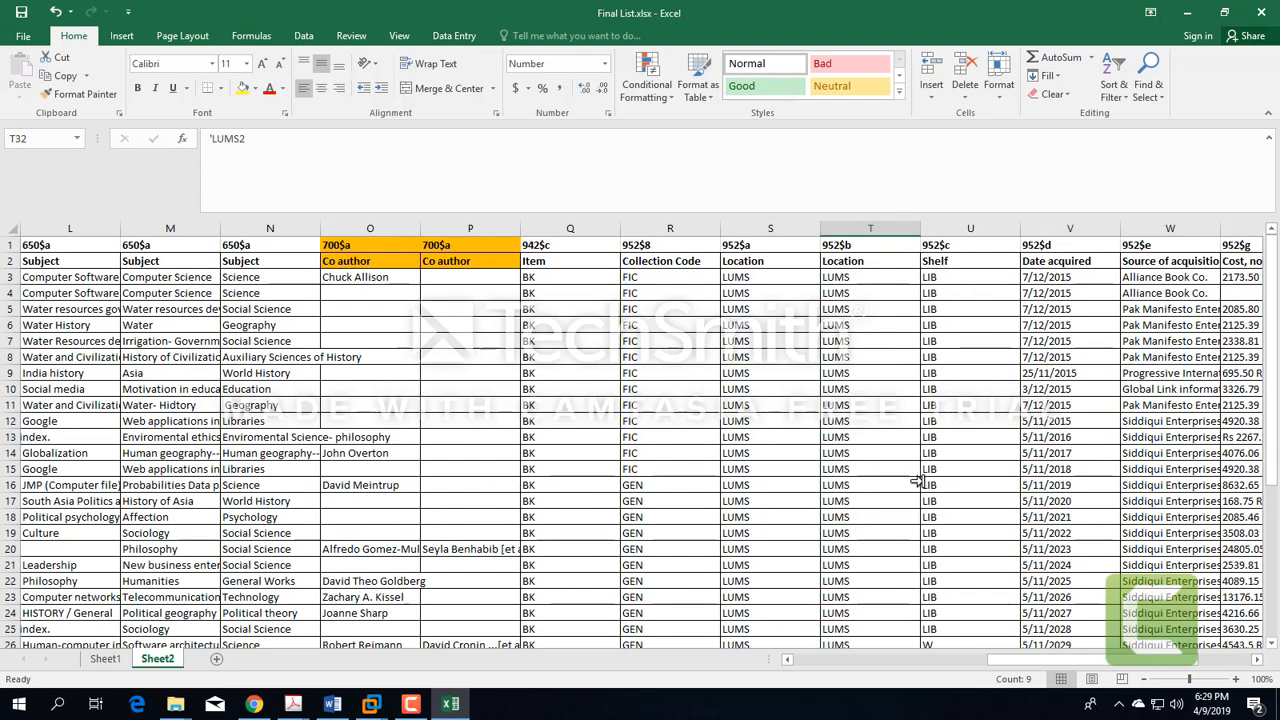
Check the Location and Shelf columns against Koha's Add item form and view the Shelving location options under subfield c
{"action": "scroll", "coordinate": [918, 476], "scroll_direction": "down", "scroll_amount": 3}
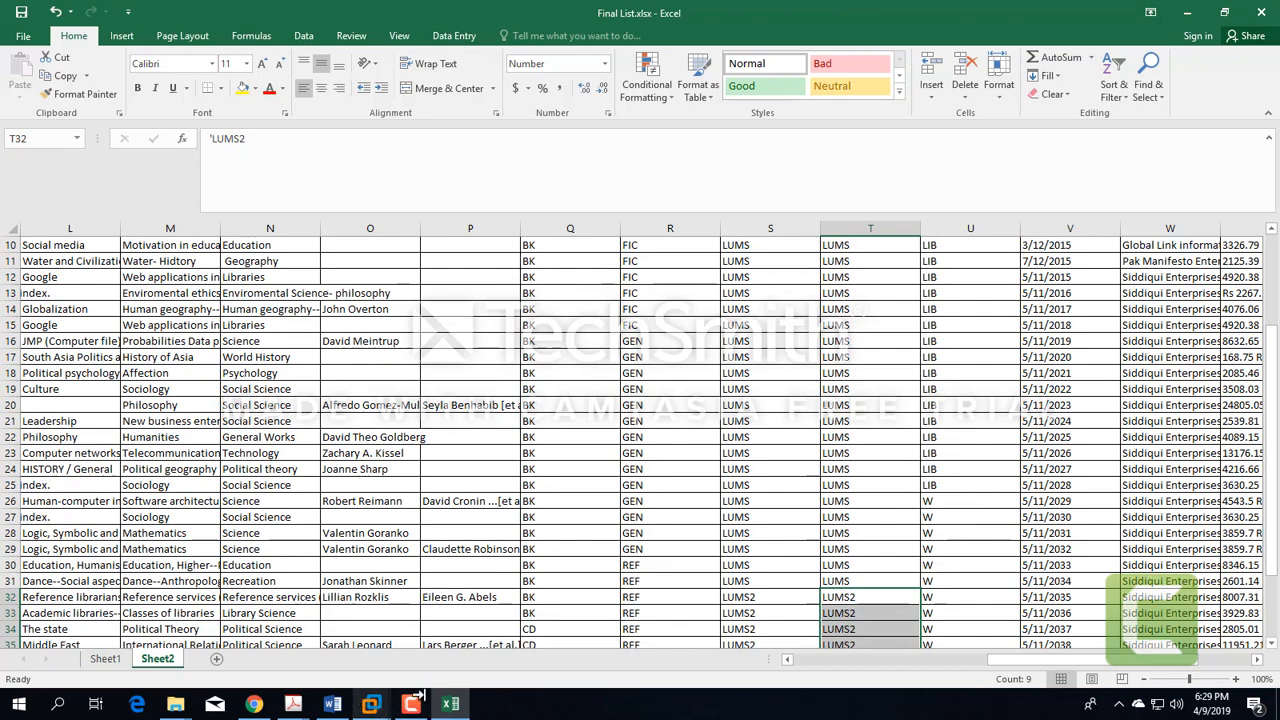
{"action": "scroll", "coordinate": [922, 270], "scroll_direction": "up", "scroll_amount": 3}
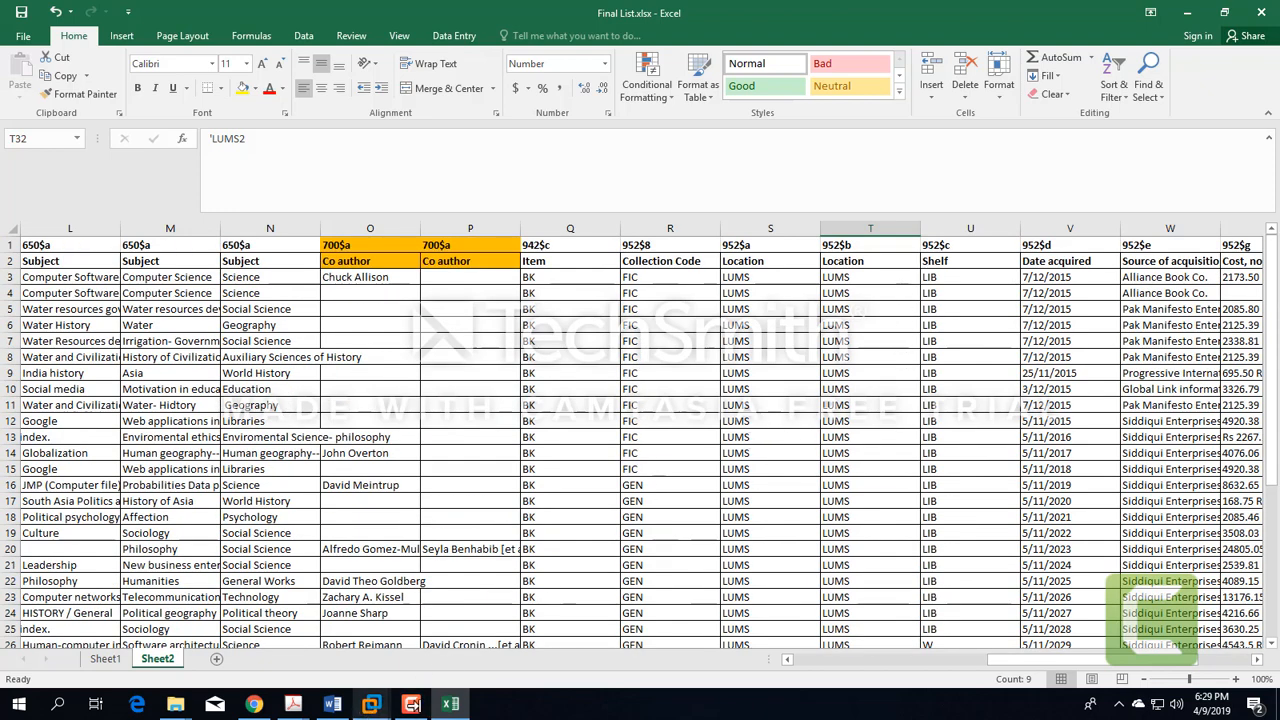
{"action": "mouse_move", "coordinate": [371, 704]}
{"action": "left_click", "coordinate": [424, 610]}
{"action": "scroll", "coordinate": [612, 485], "scroll_direction": "down", "scroll_amount": 1}
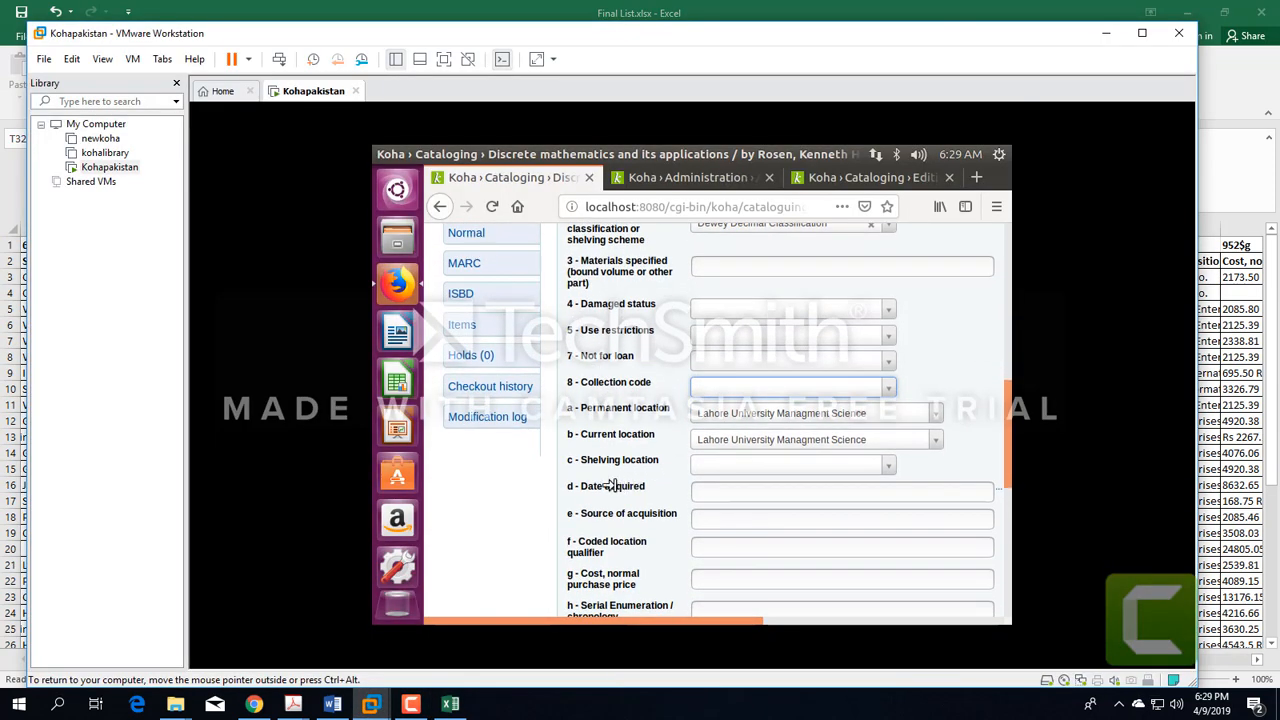
{"action": "left_click", "coordinate": [714, 469]}
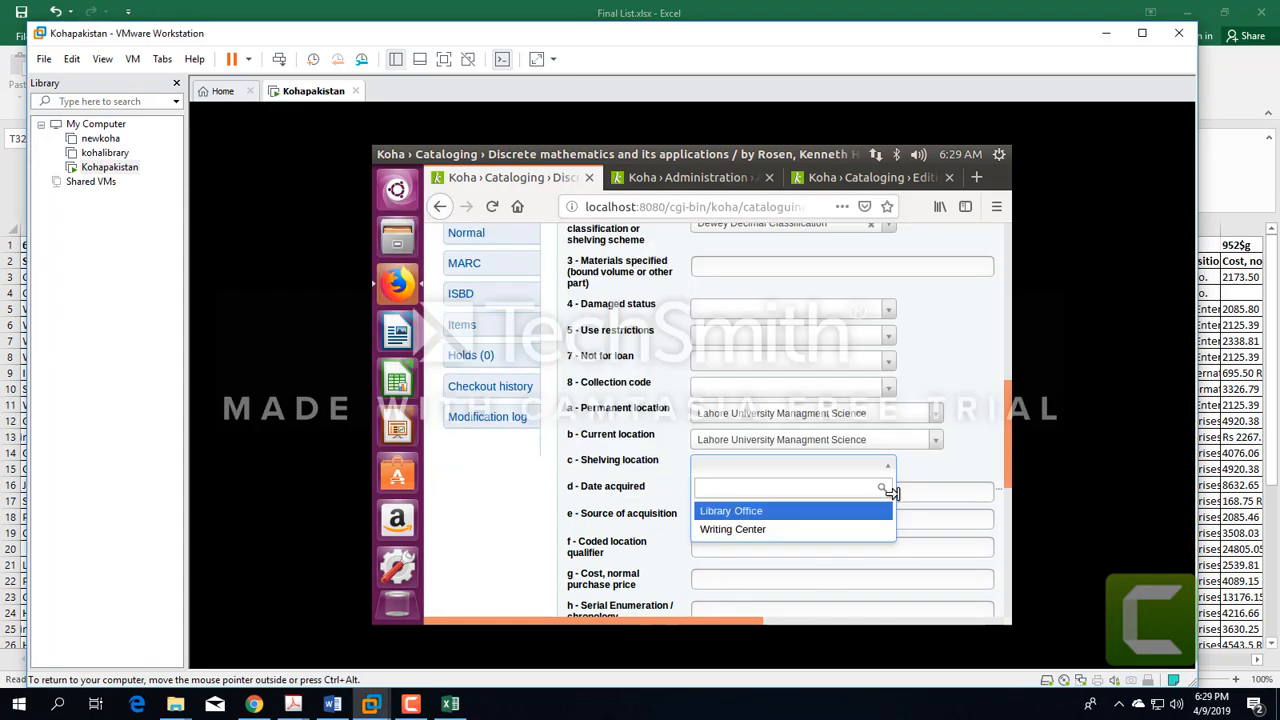
Return to Excel and widen the 952$e Source of acquisition column
{"action": "left_click", "coordinate": [446, 706]}
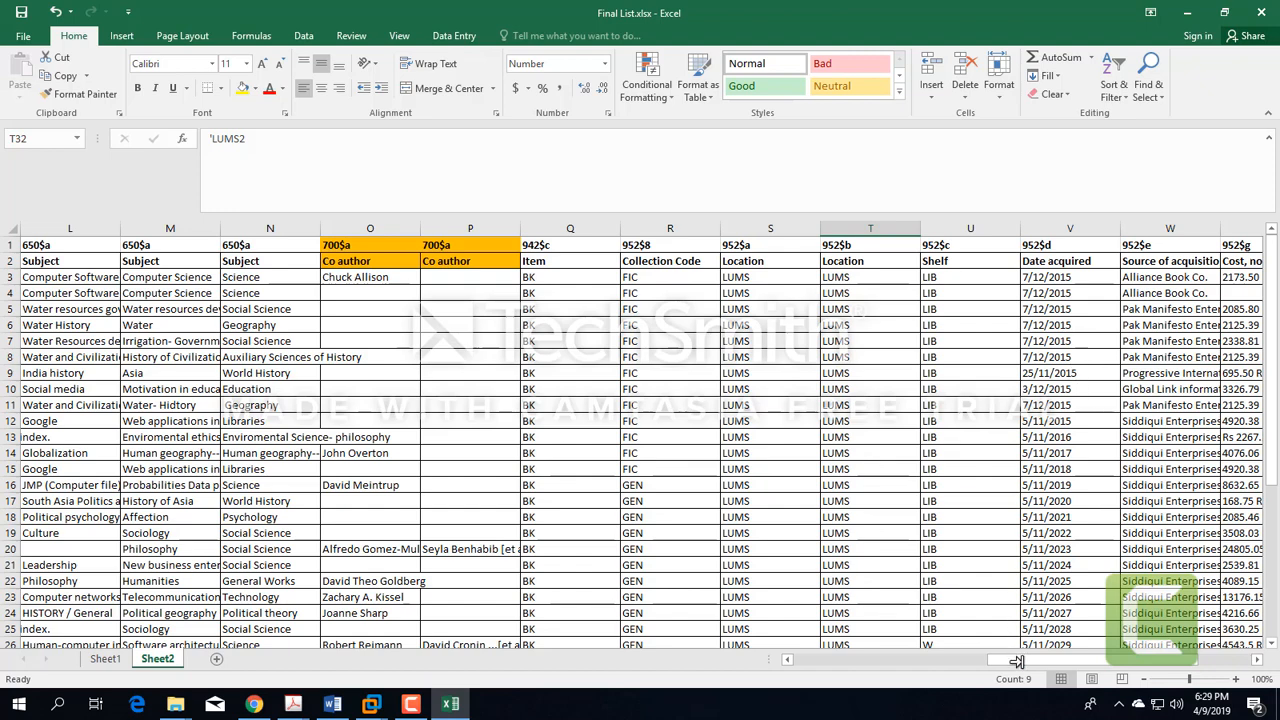
{"action": "left_click_drag", "start_coordinate": [1074, 659], "coordinate": [1110, 659]}
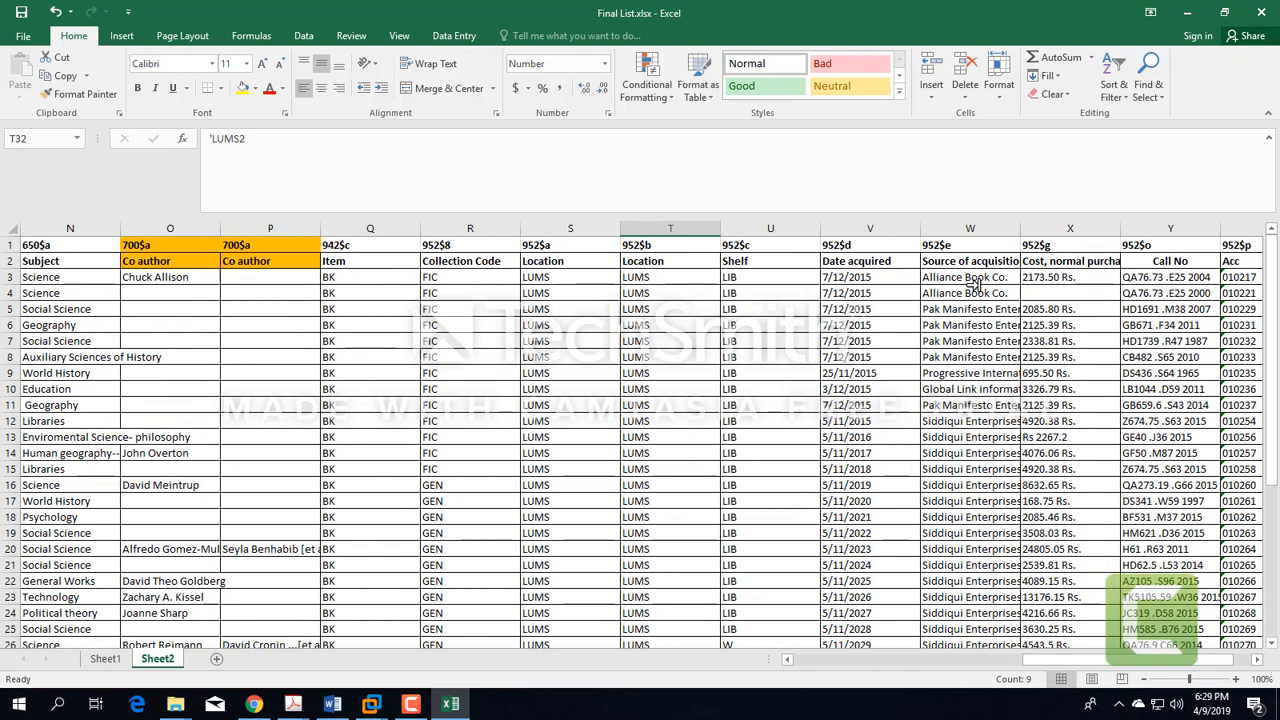
{"action": "left_click_drag", "start_coordinate": [1016, 228], "coordinate": [1062, 254]}
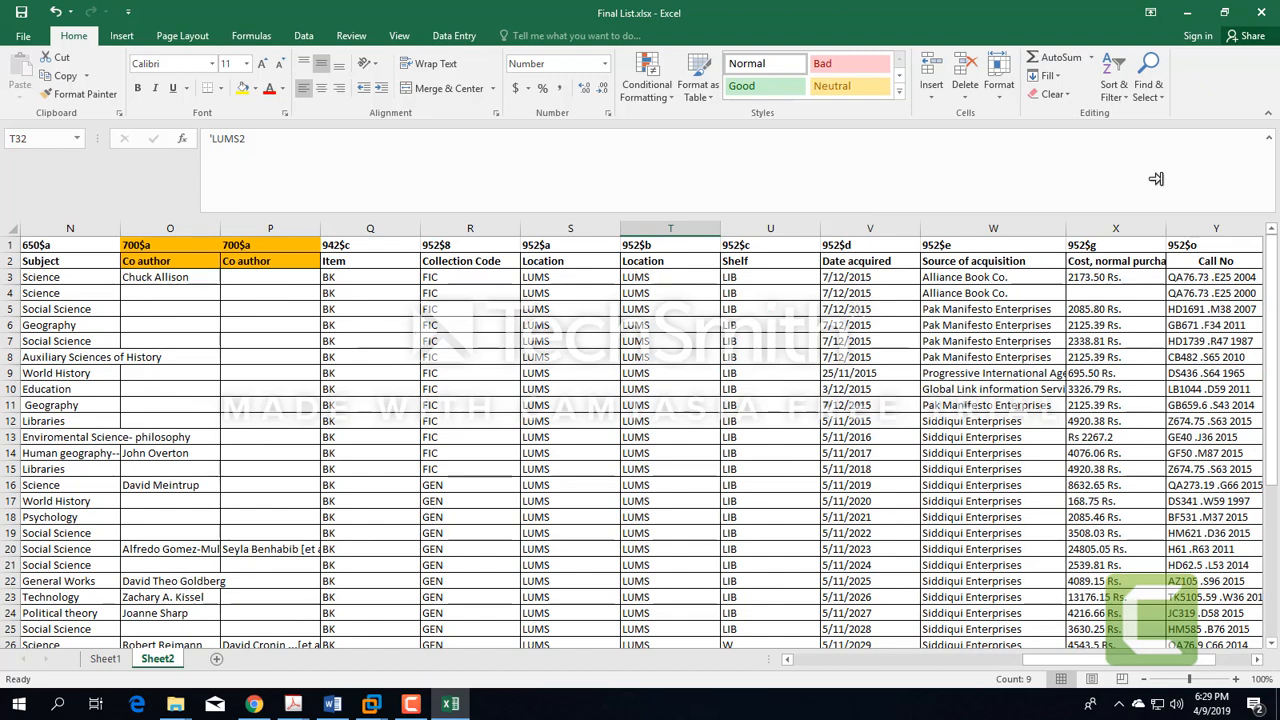
{"action": "left_click_drag", "start_coordinate": [1105, 659], "coordinate": [1140, 659]}
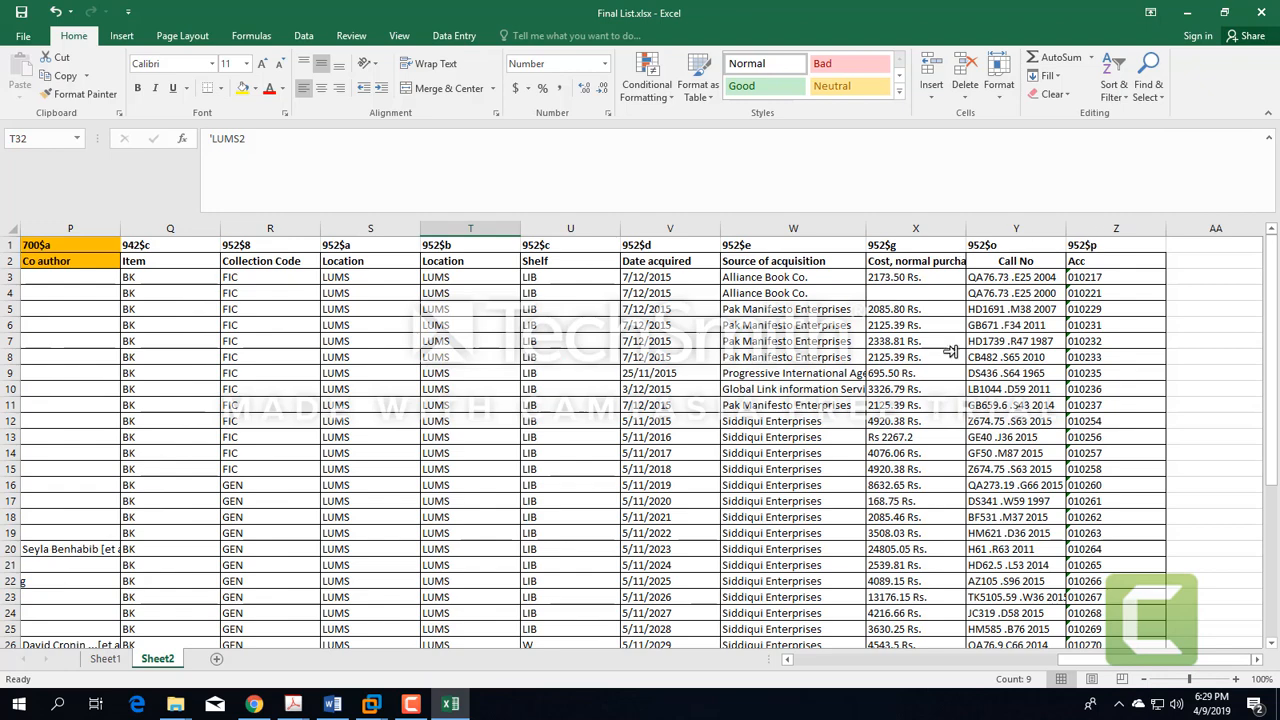
Switch to Koha's Add item form and review the remaining item subfields, from Full call number and Barcode to Public note
{"action": "left_click", "coordinate": [372, 703]}
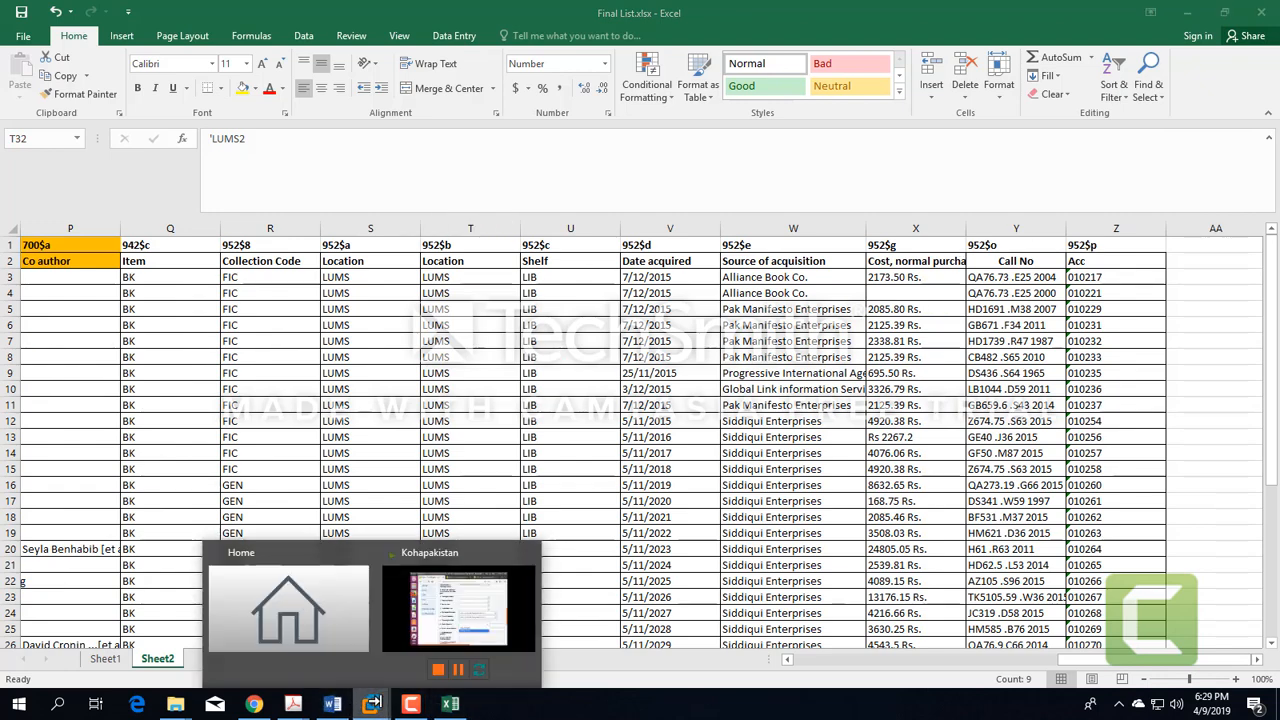
{"action": "left_click", "coordinate": [458, 608]}
{"action": "scroll", "coordinate": [635, 487], "scroll_direction": "down", "scroll_amount": 10}
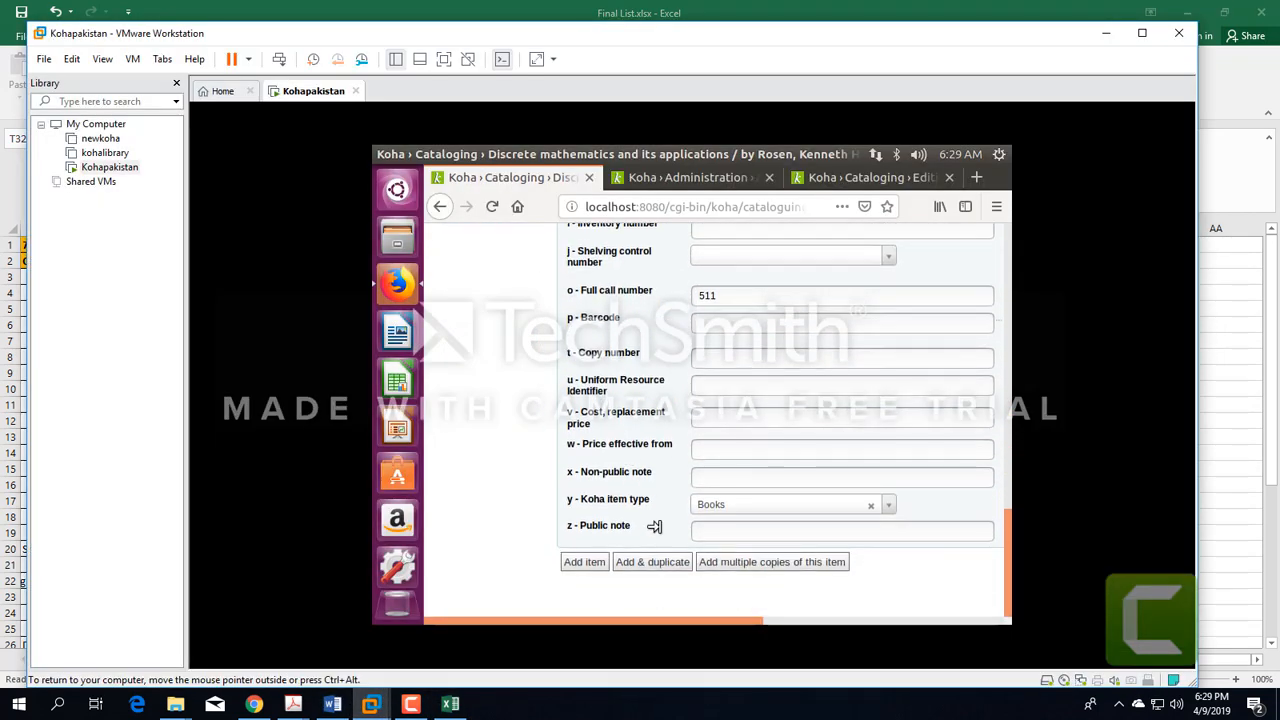
Return to the Final List workbook in Excel and copy the record numbers in column A from row 3 down to the last row
{"action": "left_click", "coordinate": [1106, 33]}
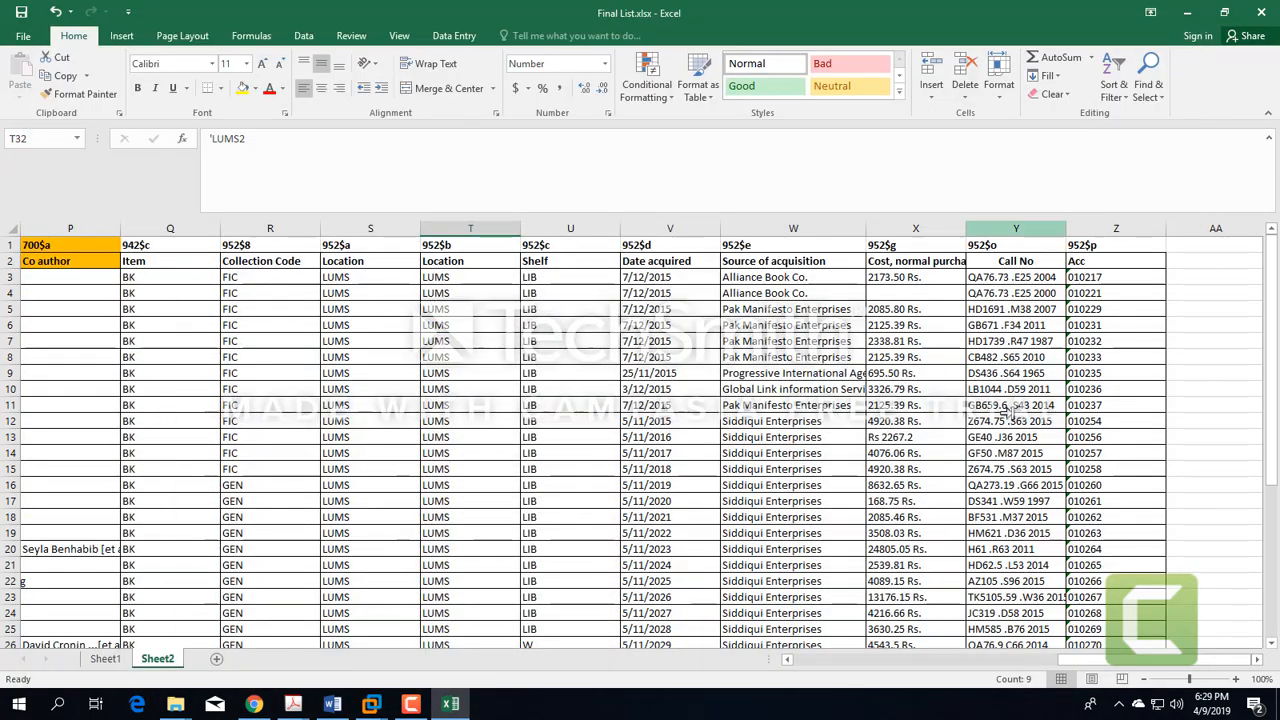
{"action": "scroll", "coordinate": [981, 446], "scroll_direction": "down", "scroll_amount": 6}
{"action": "scroll", "coordinate": [981, 446], "scroll_direction": "up", "scroll_amount": 6}
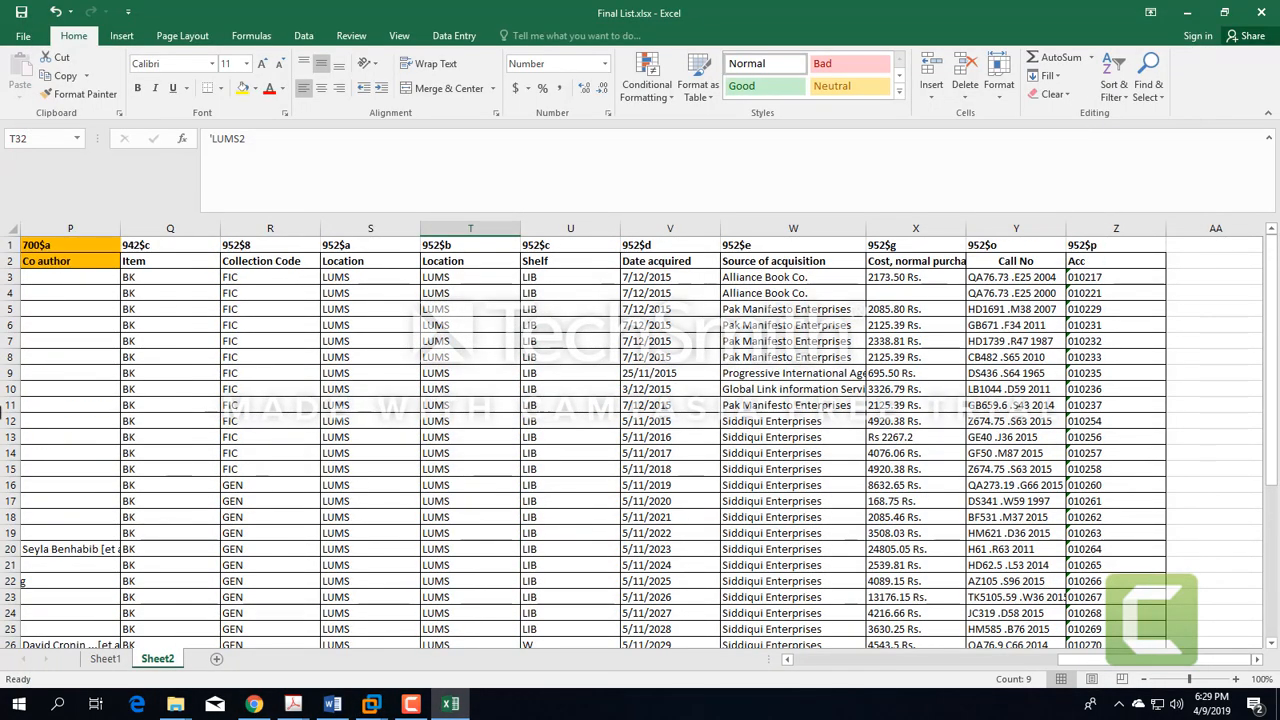
{"action": "left_click", "coordinate": [523, 579]}
{"action": "key", "text": "ctrl+Left"}
{"action": "key", "text": "ctrl+Left"}
{"action": "key", "text": "ctrl+Left"}
{"action": "key", "text": "ctrl+Left"}
{"action": "key", "text": "ctrl+Left"}
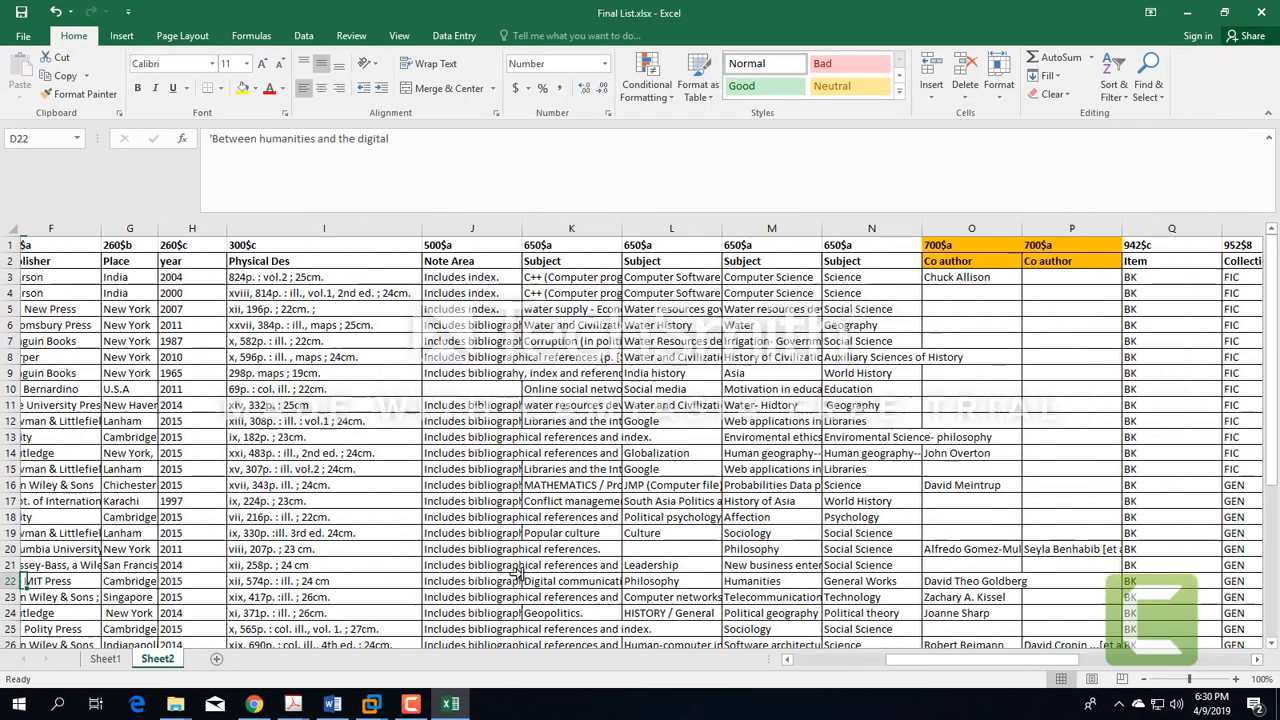
{"action": "key", "text": "ctrl+Up"}
{"action": "key", "text": "ctrl+Down"}
{"action": "key", "text": "ctrl+Up"}
{"action": "key", "text": "Down"}
{"action": "key", "text": "Down"}
{"action": "key", "text": "ctrl+shift+Down"}
{"action": "key", "text": "ctrl+c"}
Paste the copied record numbers over the 952$p Acc column starting at row 3 and check them down to row 40
{"action": "left_click_drag", "start_coordinate": [812, 659], "coordinate": [1110, 605]}
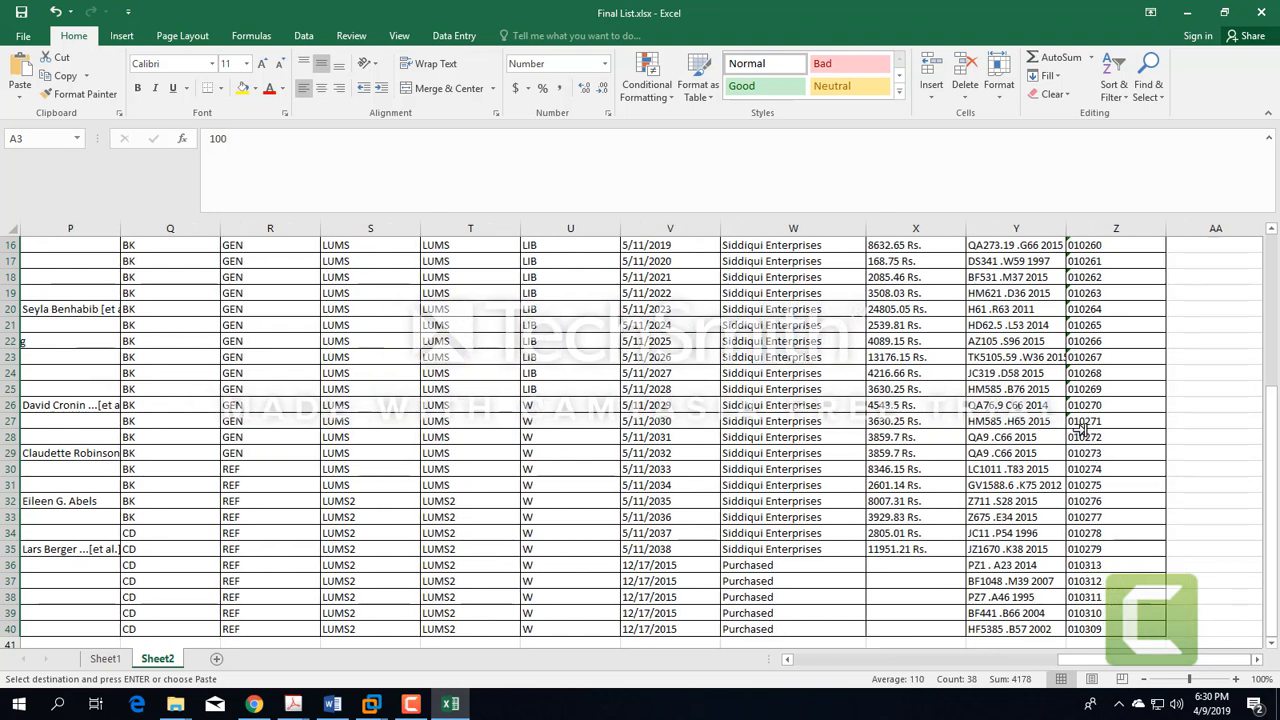
{"action": "scroll", "coordinate": [1095, 300], "scroll_direction": "up", "scroll_amount": 5}
{"action": "left_click", "coordinate": [1095, 277]}
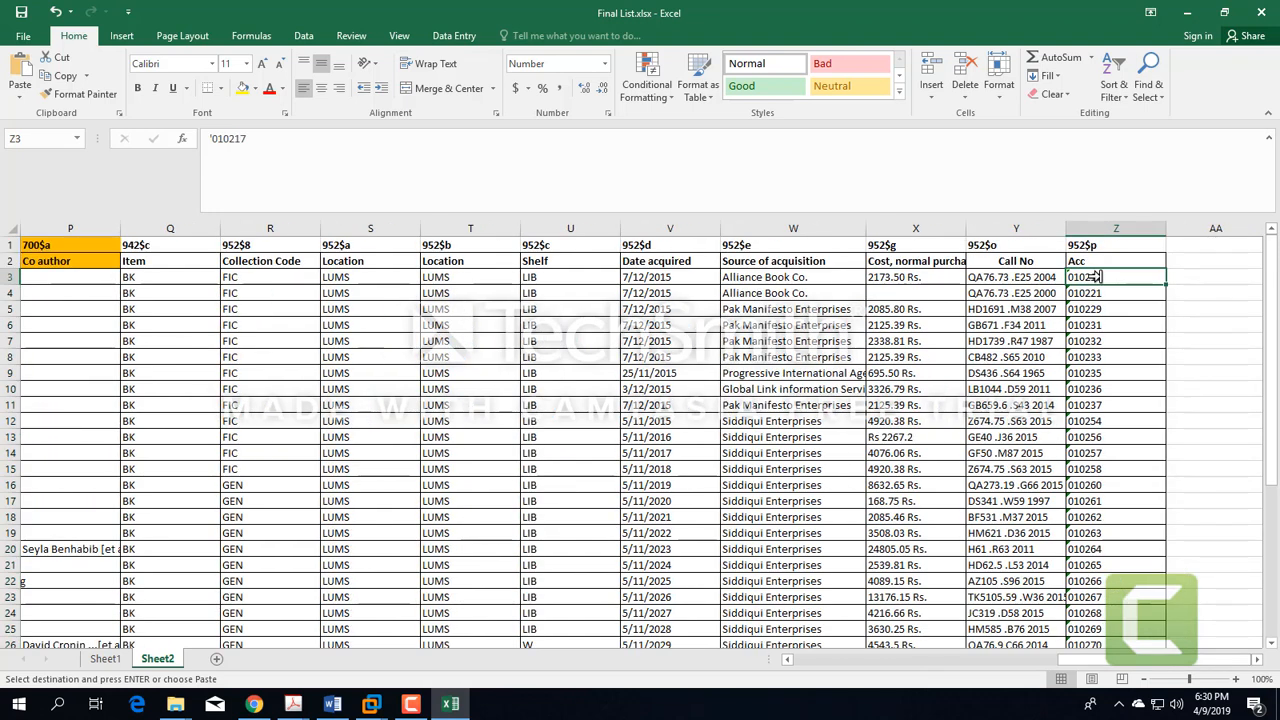
{"action": "key", "text": "Return"}
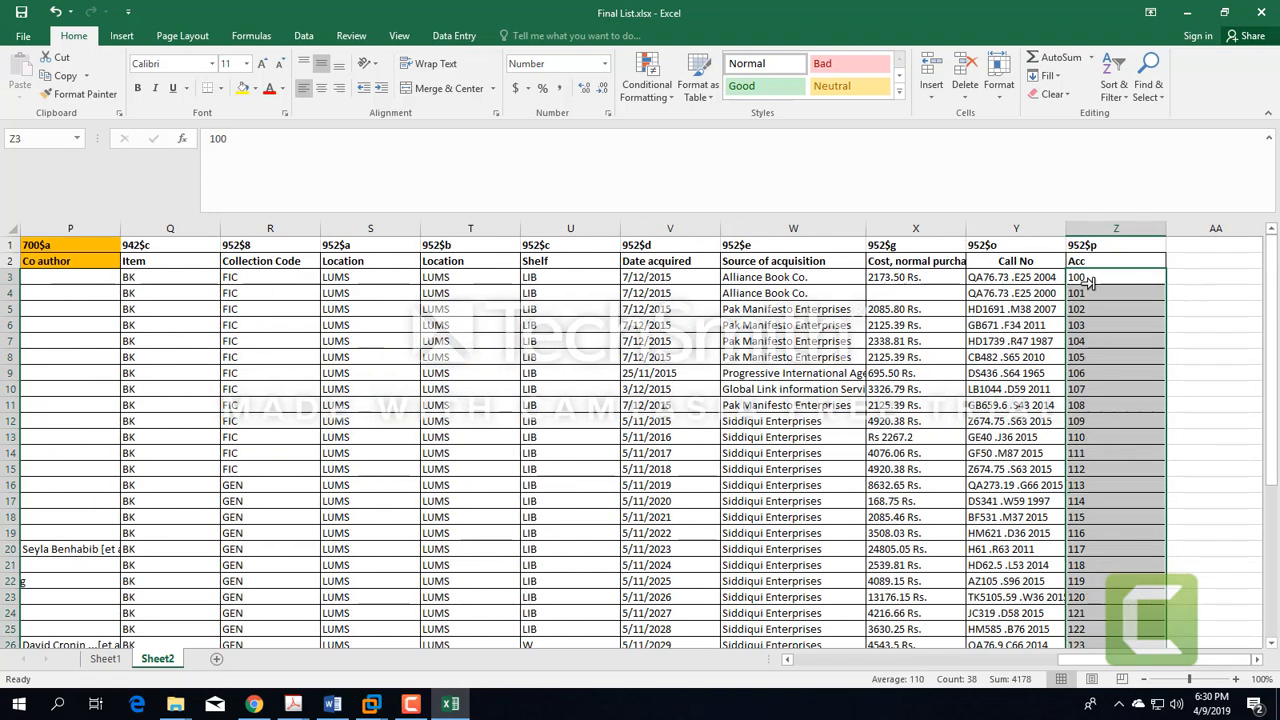
{"action": "key", "text": "Up"}
{"action": "key", "text": "Up"}
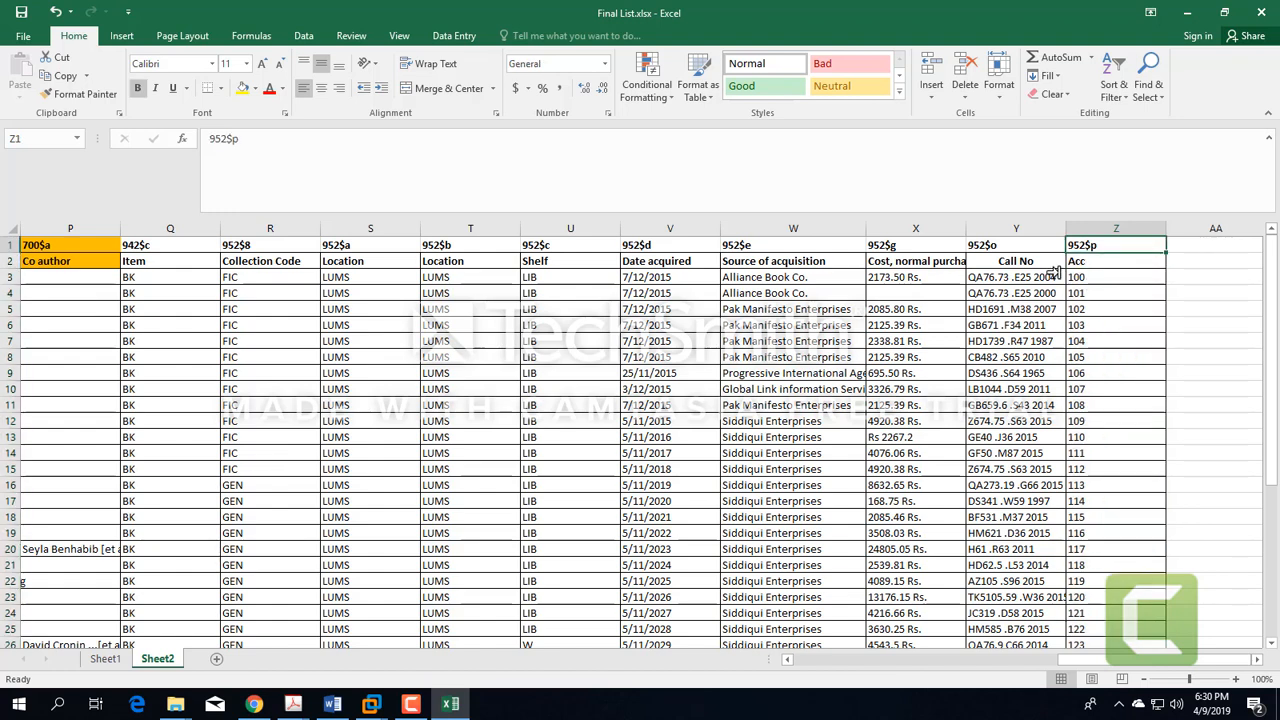
{"action": "scroll", "coordinate": [594, 420], "scroll_direction": "down", "scroll_amount": 12}
{"action": "scroll", "coordinate": [343, 437], "scroll_direction": "up", "scroll_amount": 7}
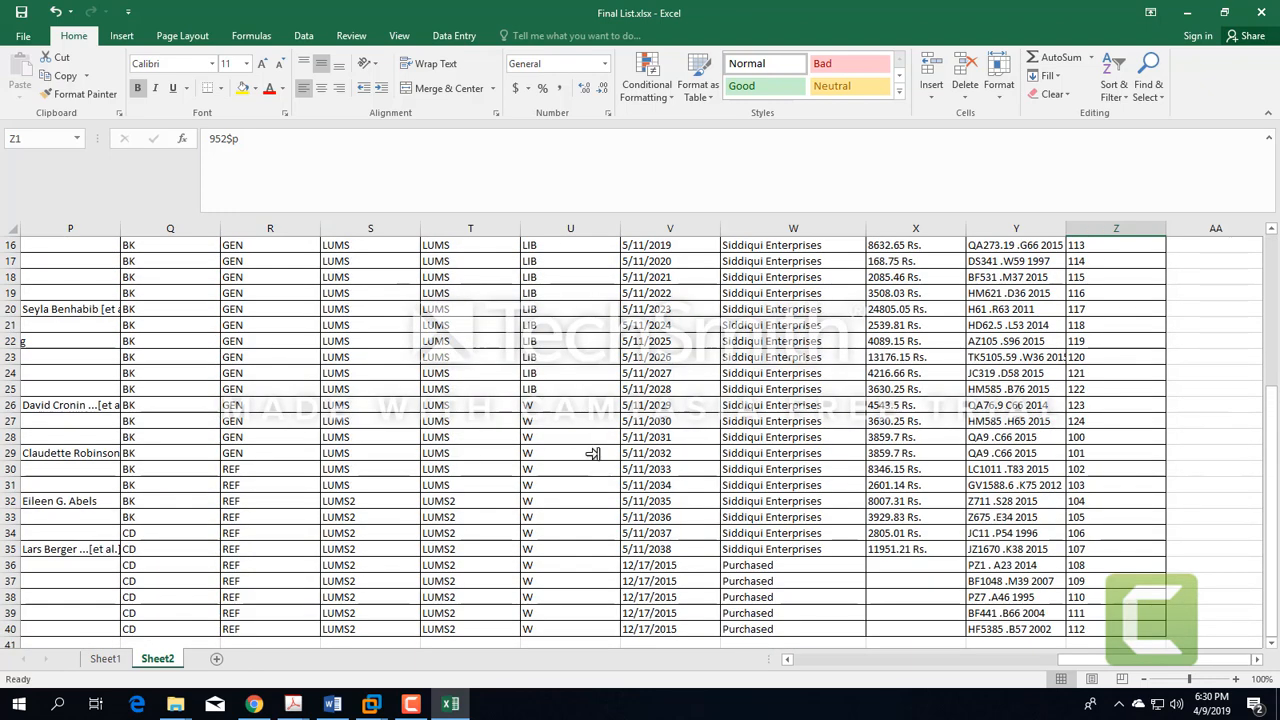
Minimise Excel and launch MarcEdit 6 from the desktop
{"action": "scroll", "coordinate": [826, 569], "scroll_direction": "down", "scroll_amount": 4}
{"action": "left_click_drag", "start_coordinate": [1097, 650], "coordinate": [832, 658]}
{"action": "left_click", "coordinate": [358, 696]}
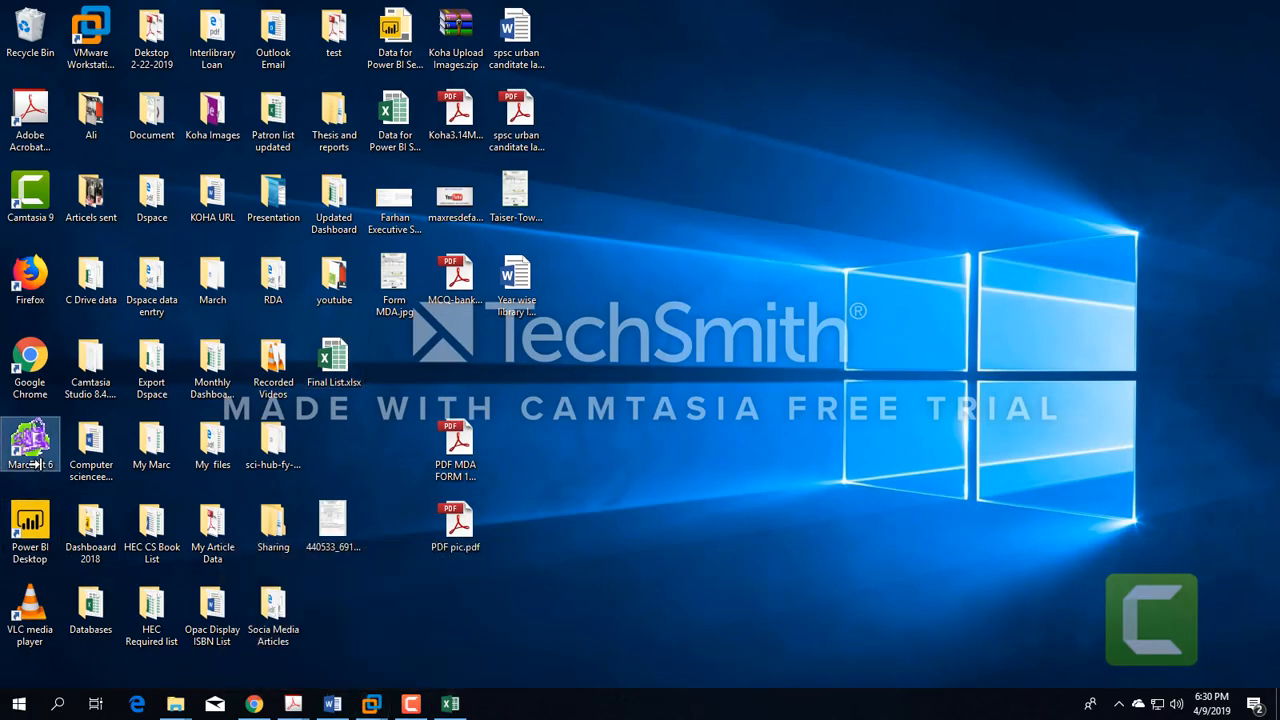
{"action": "double_click", "coordinate": [33, 463]}
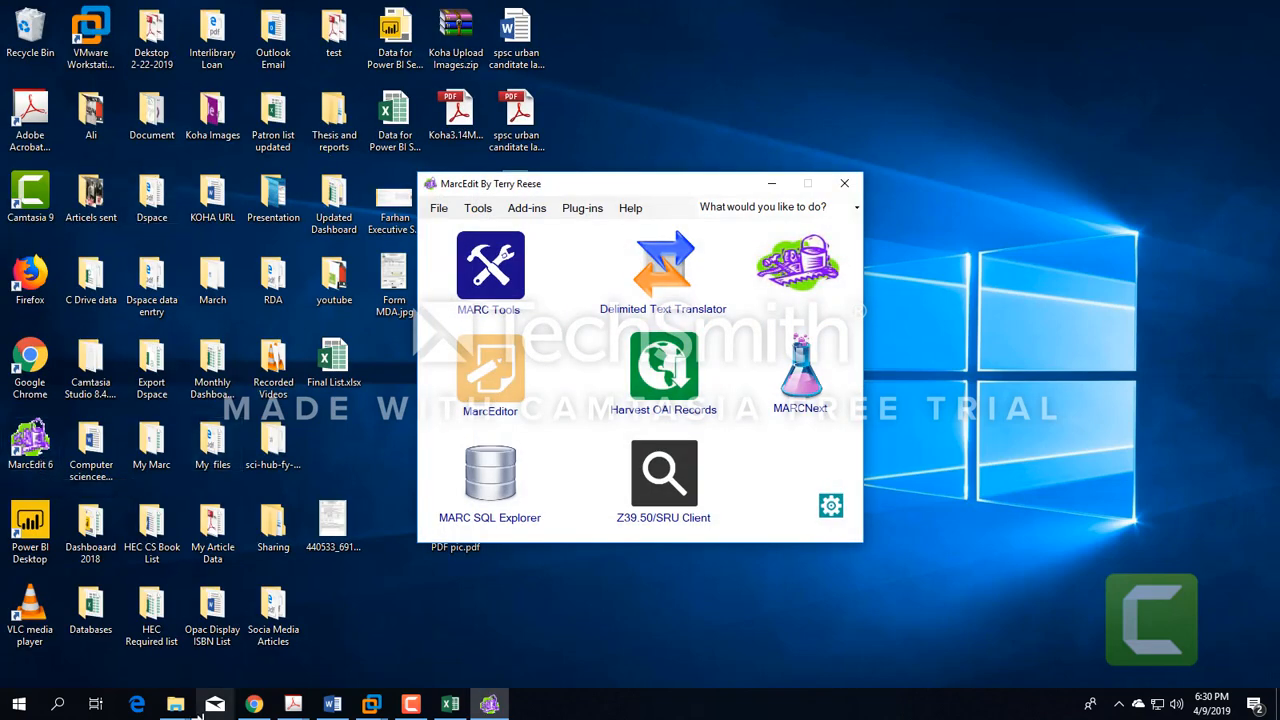
Switch to Chrome and search Google in a new tab for "marcedit 21 for windows"
{"action": "left_click", "coordinate": [254, 704]}
{"action": "left_click", "coordinate": [1110, 12]}
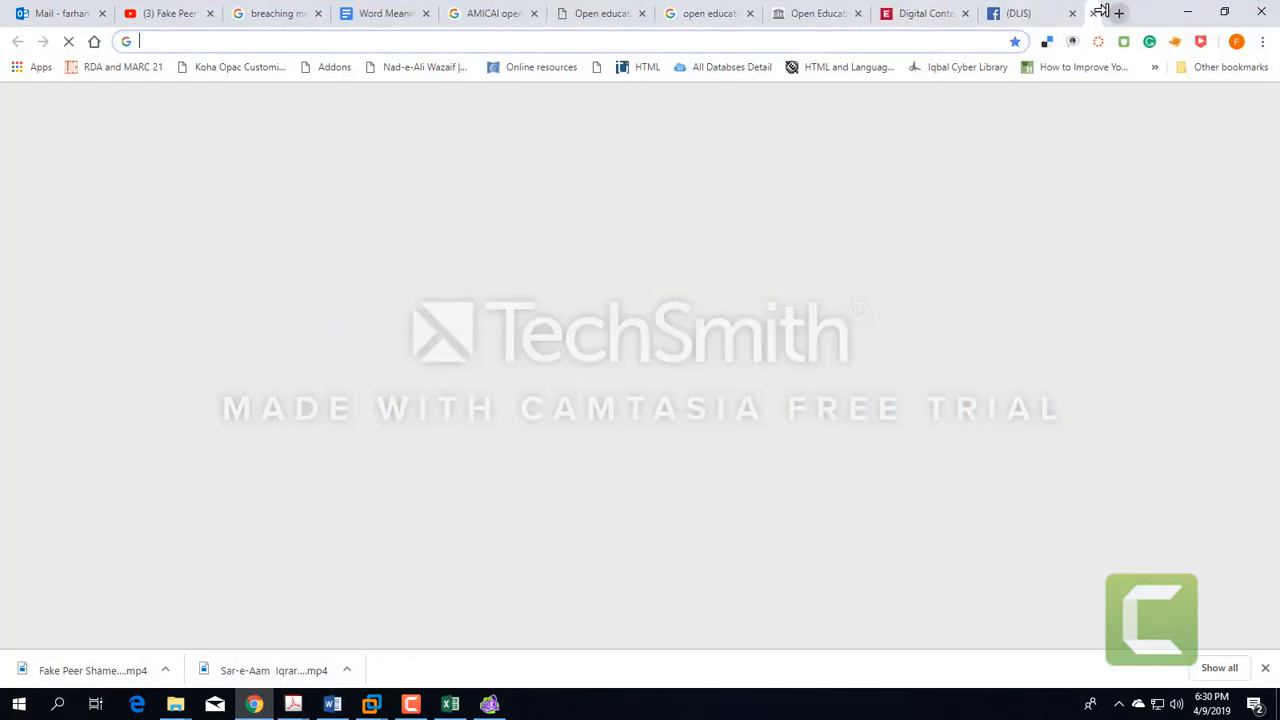
{"action": "type", "text": "marce"}
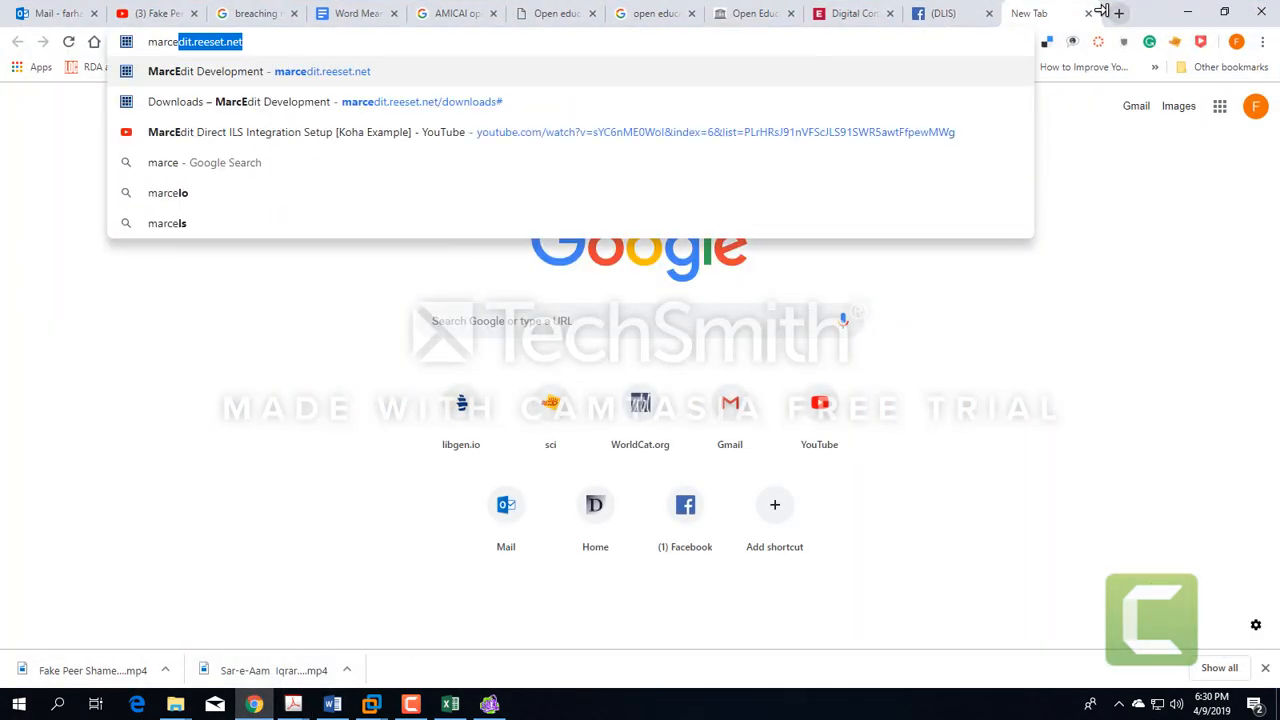
{"action": "type", "text": "dit 21 "}
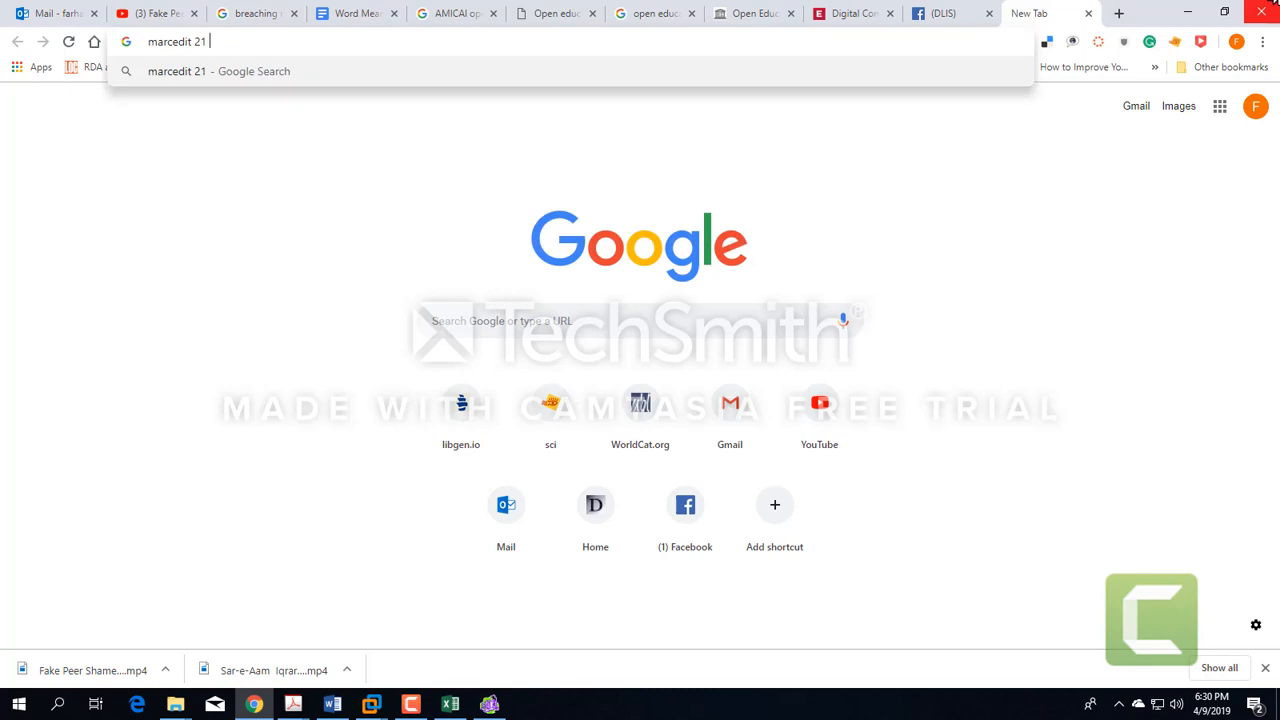
{"action": "type", "text": "for wind"}
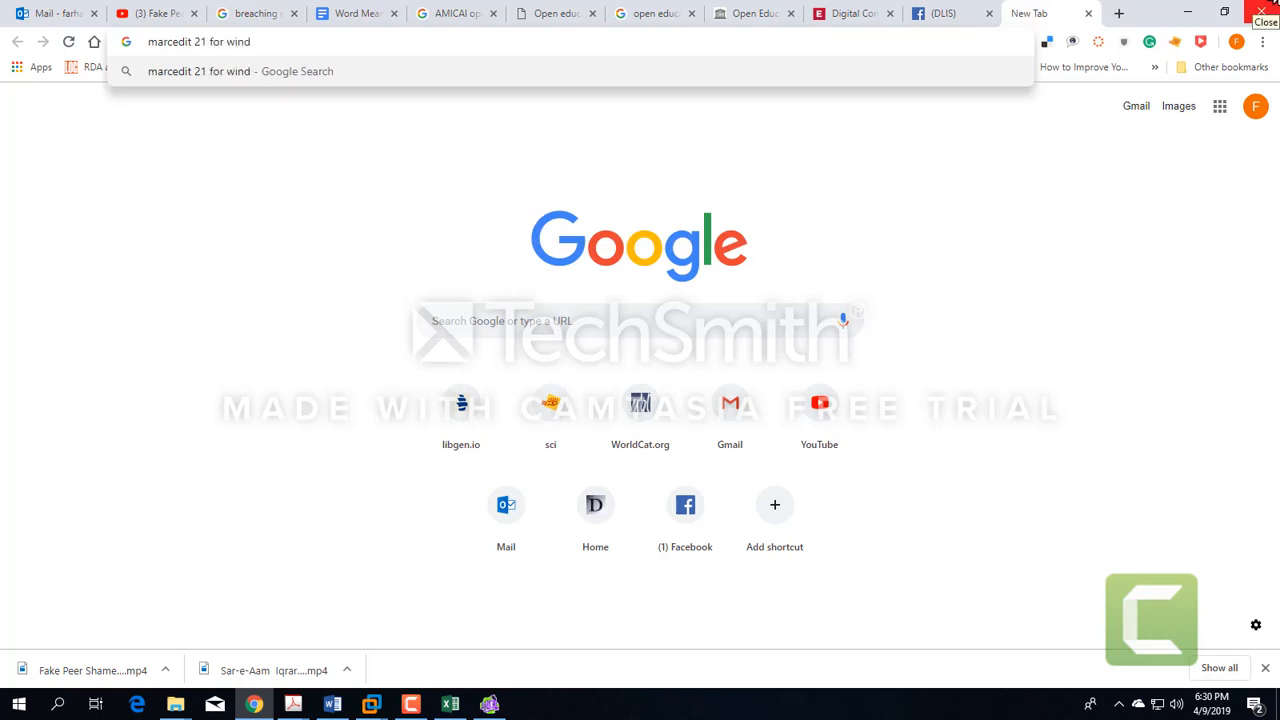
{"action": "type", "text": "ows"}
{"action": "key", "text": "Return"}
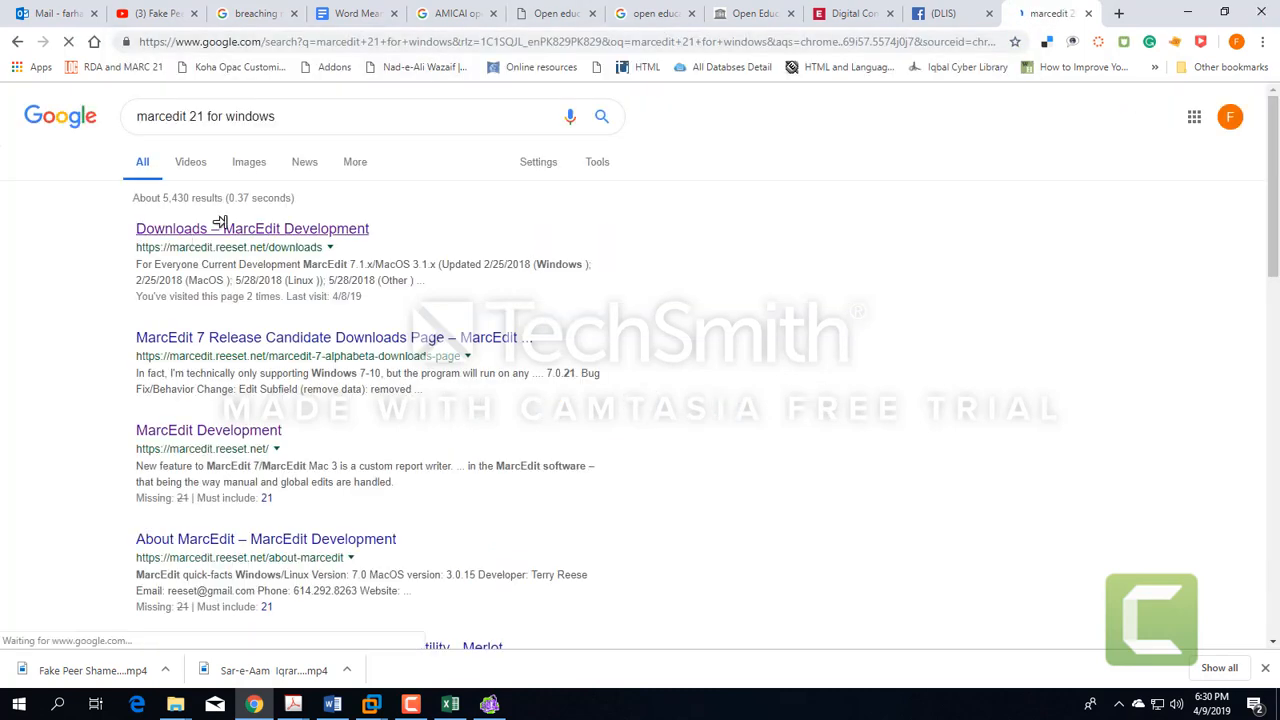
View the Windows downloads for MarcEdit 6.3.x on the MarcEdit Development Downloads page and return to MarcEdit
{"action": "left_click", "coordinate": [232, 226]}
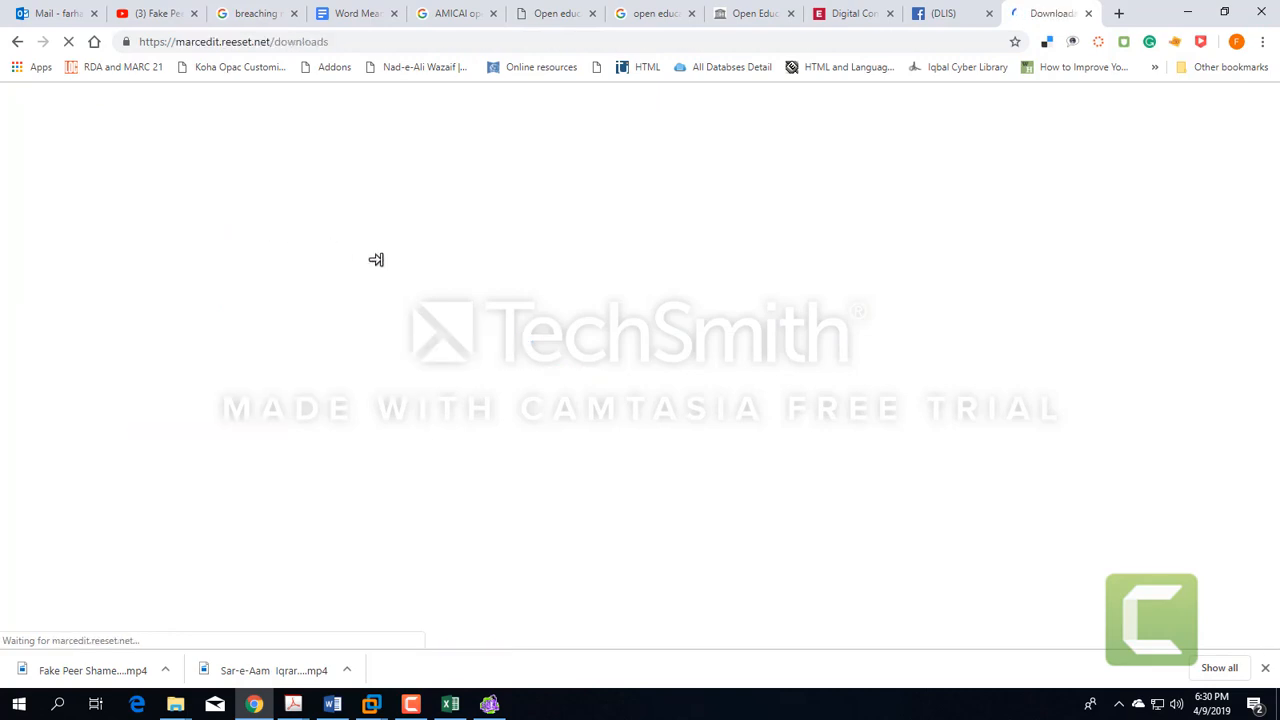
{"action": "scroll", "coordinate": [514, 251], "scroll_direction": "down", "scroll_amount": 10}
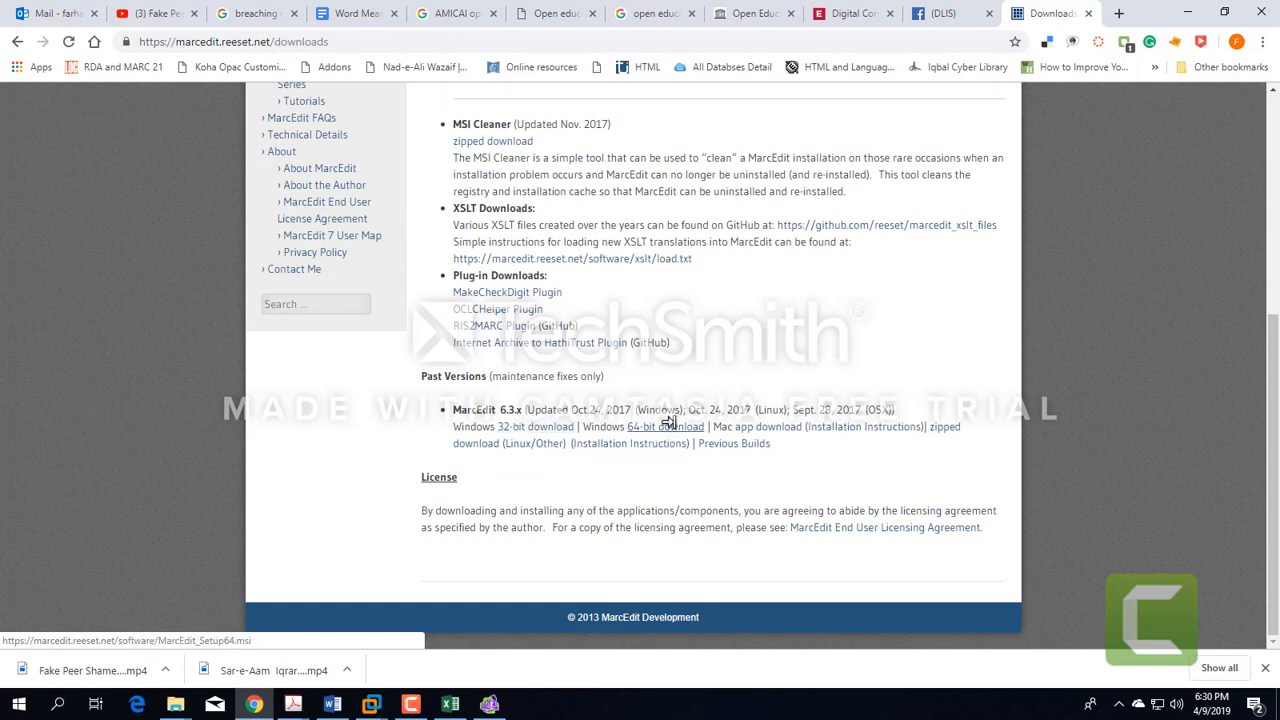
{"action": "left_click", "coordinate": [489, 704]}
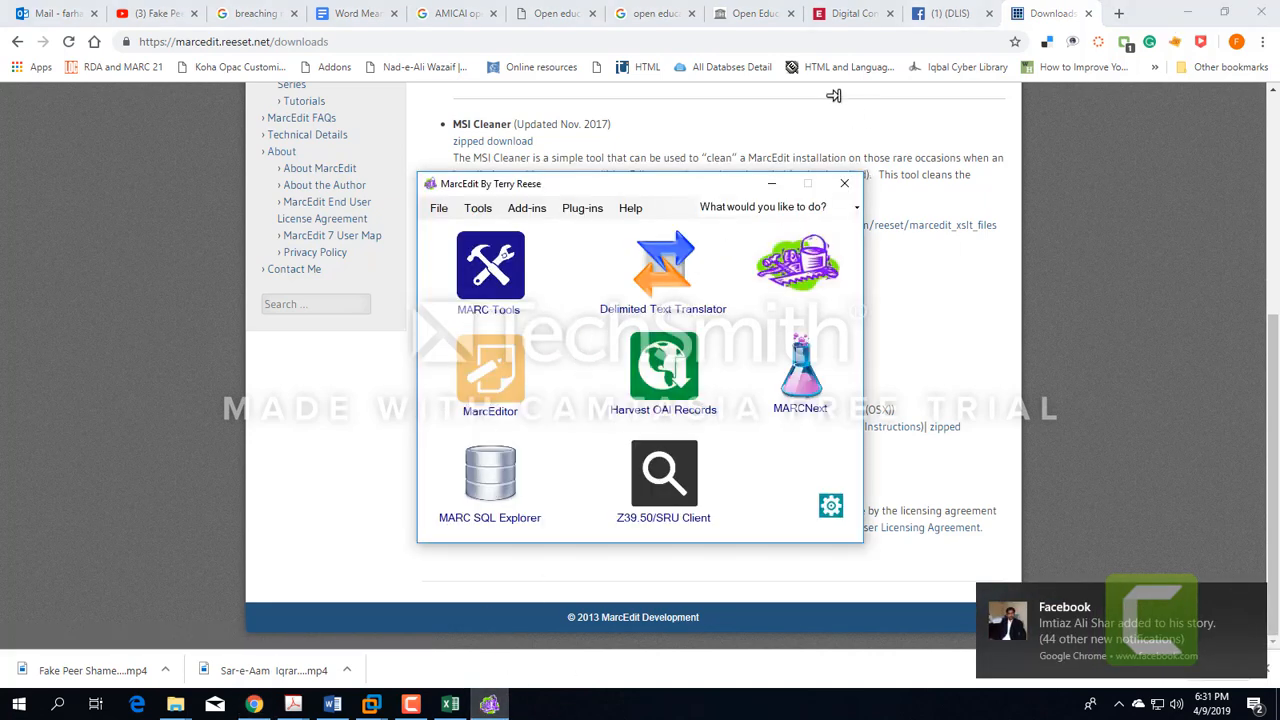
{"action": "left_click", "coordinate": [1187, 12]}
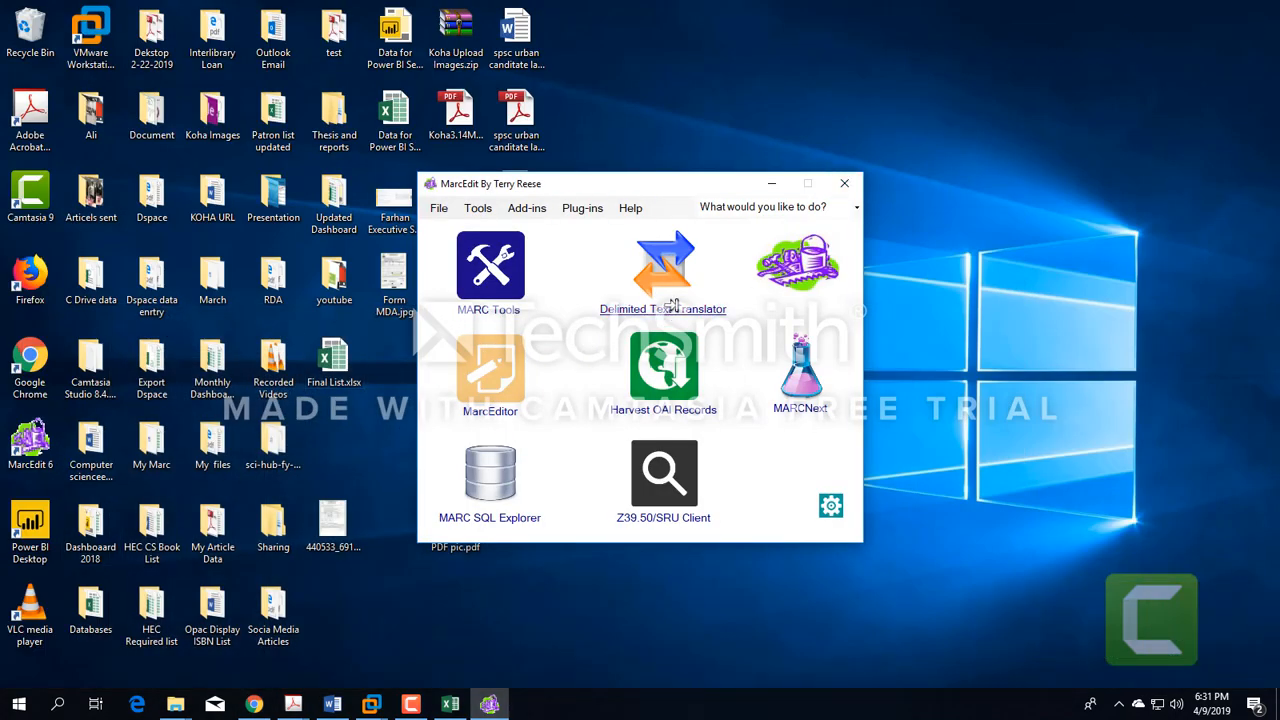
Start the Delimited Text Translator and choose Final List.xlsx on the Desktop as the source file, with All Files shown
{"action": "left_click", "coordinate": [673, 306]}
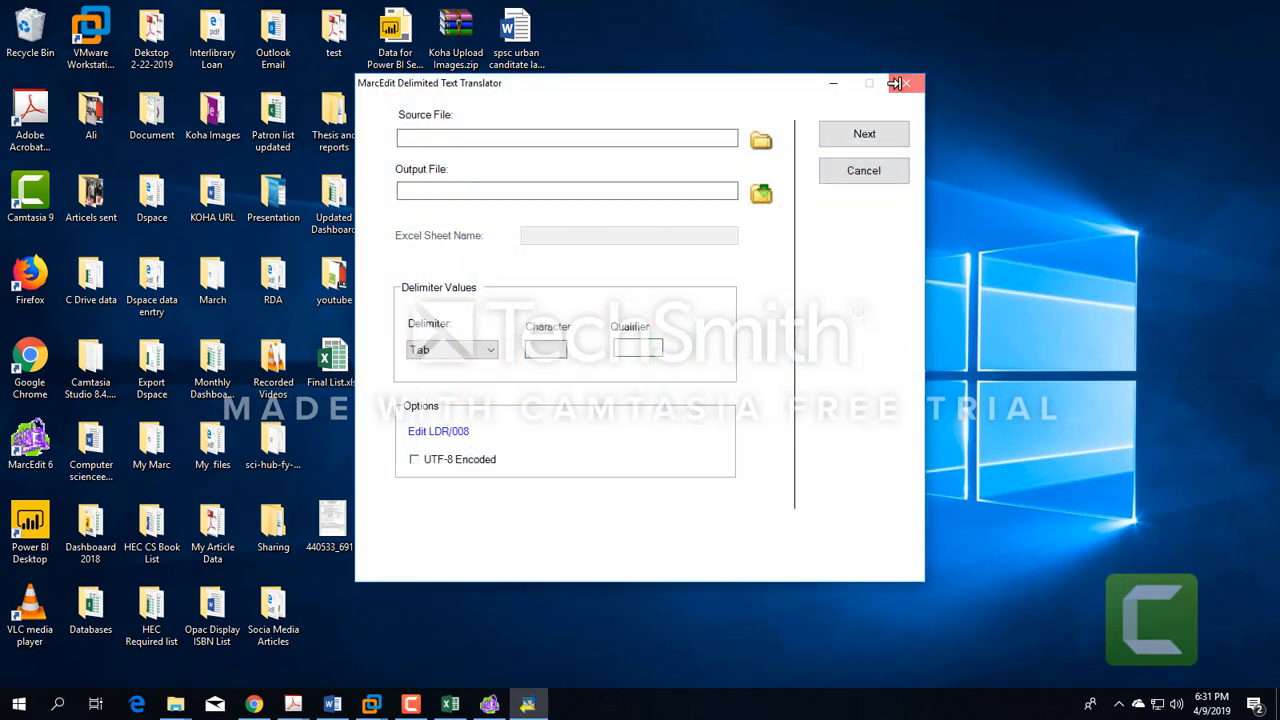
{"action": "left_click", "coordinate": [897, 83]}
{"action": "left_click", "coordinate": [661, 304]}
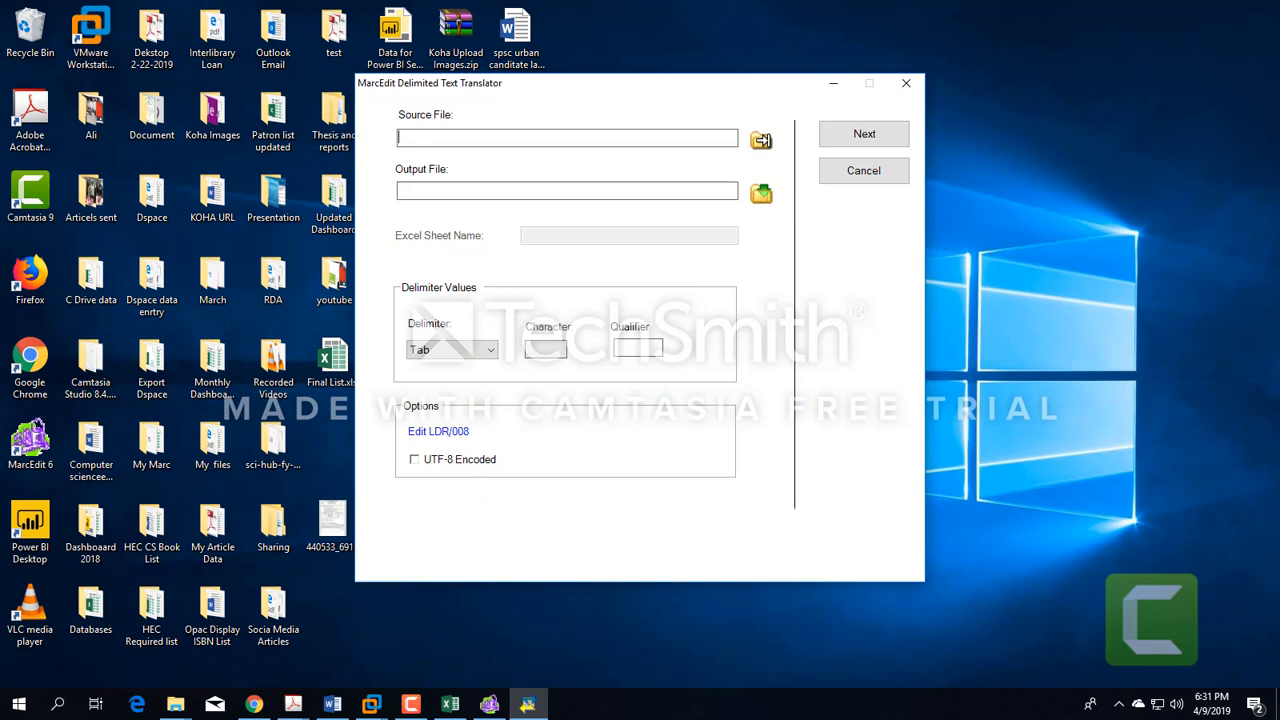
{"action": "left_click", "coordinate": [761, 140]}
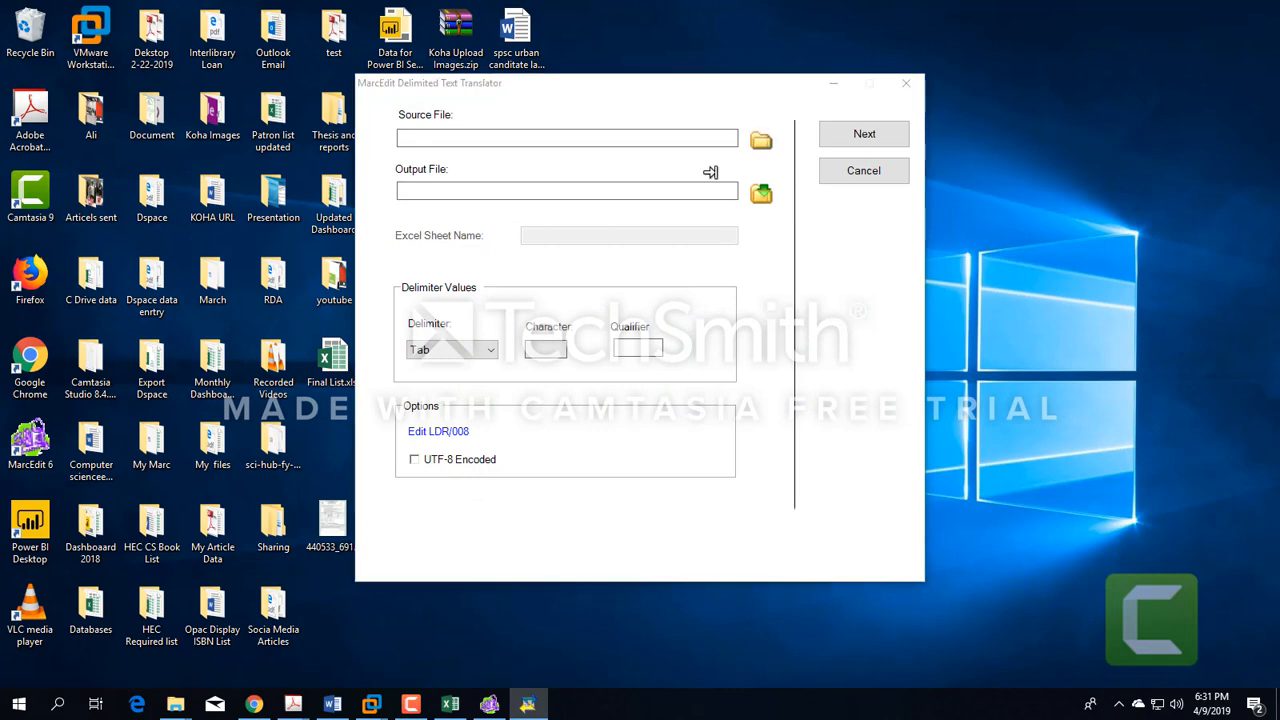
{"action": "left_click", "coordinate": [421, 251]}
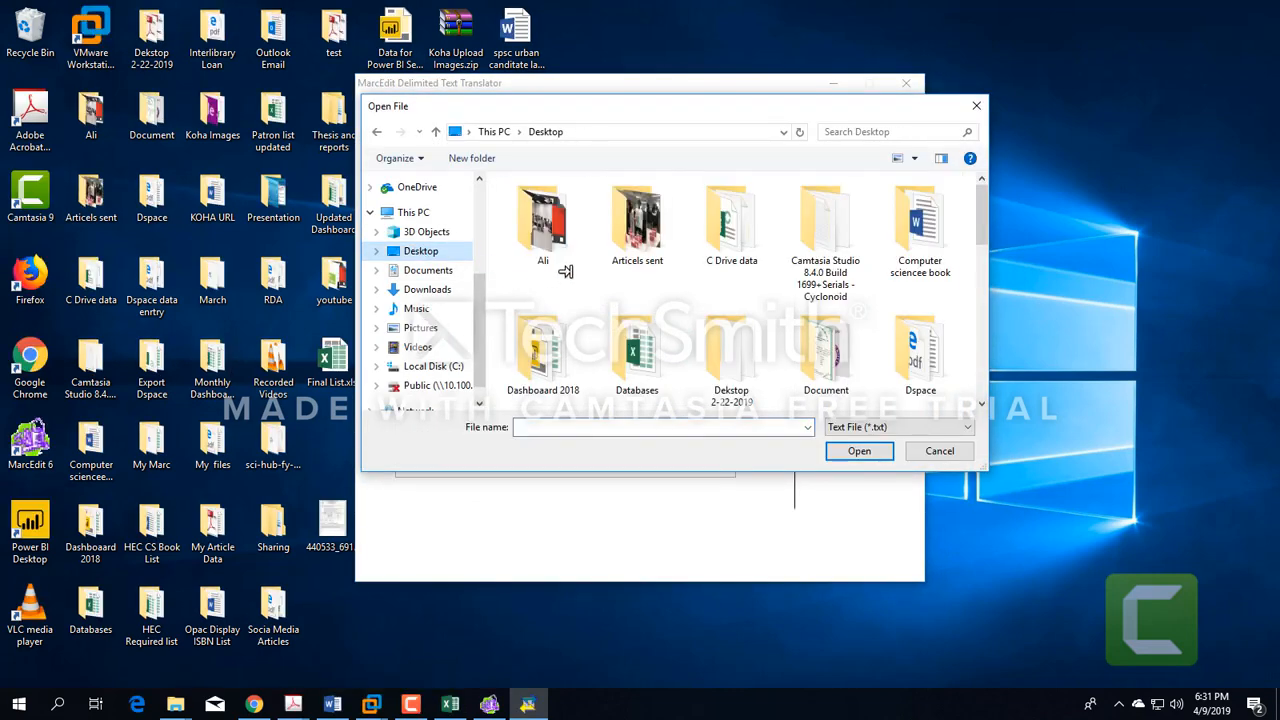
{"action": "scroll", "coordinate": [650, 230], "scroll_direction": "down", "scroll_amount": 5}
{"action": "left_click", "coordinate": [852, 428]}
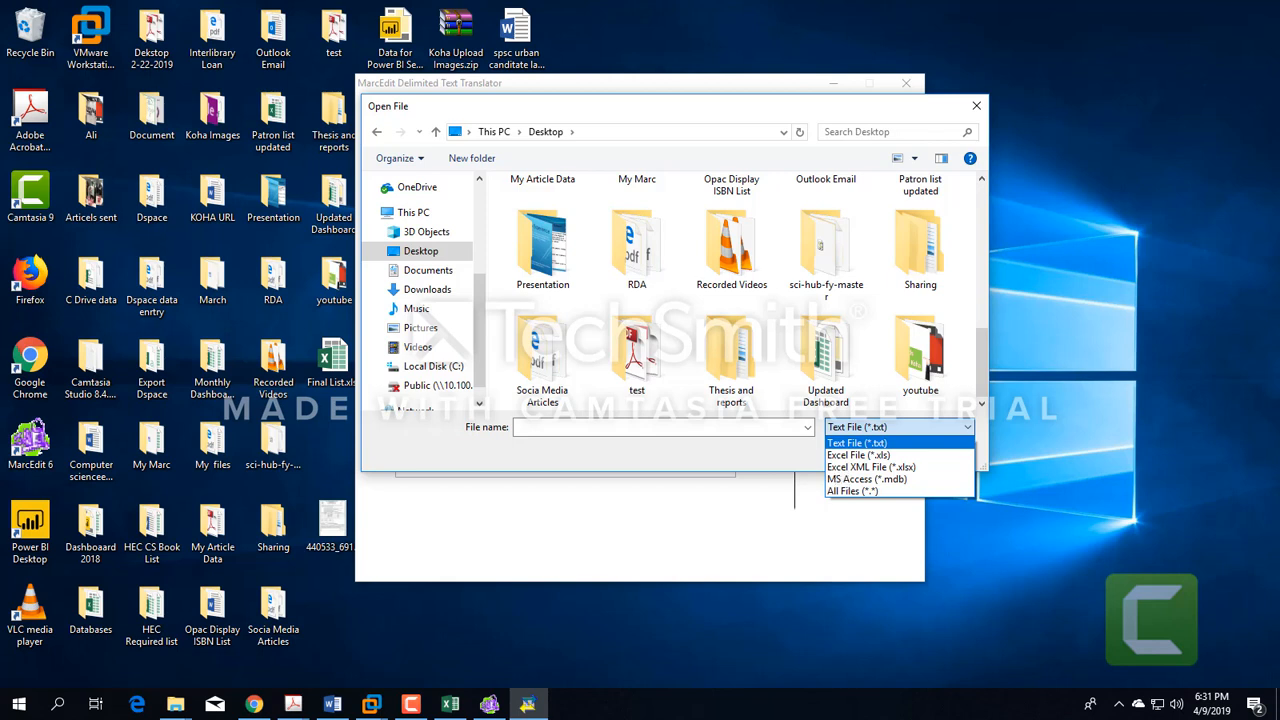
{"action": "left_click", "coordinate": [852, 491]}
{"action": "left_click", "coordinate": [710, 353]}
{"action": "type", "text": "fi"}
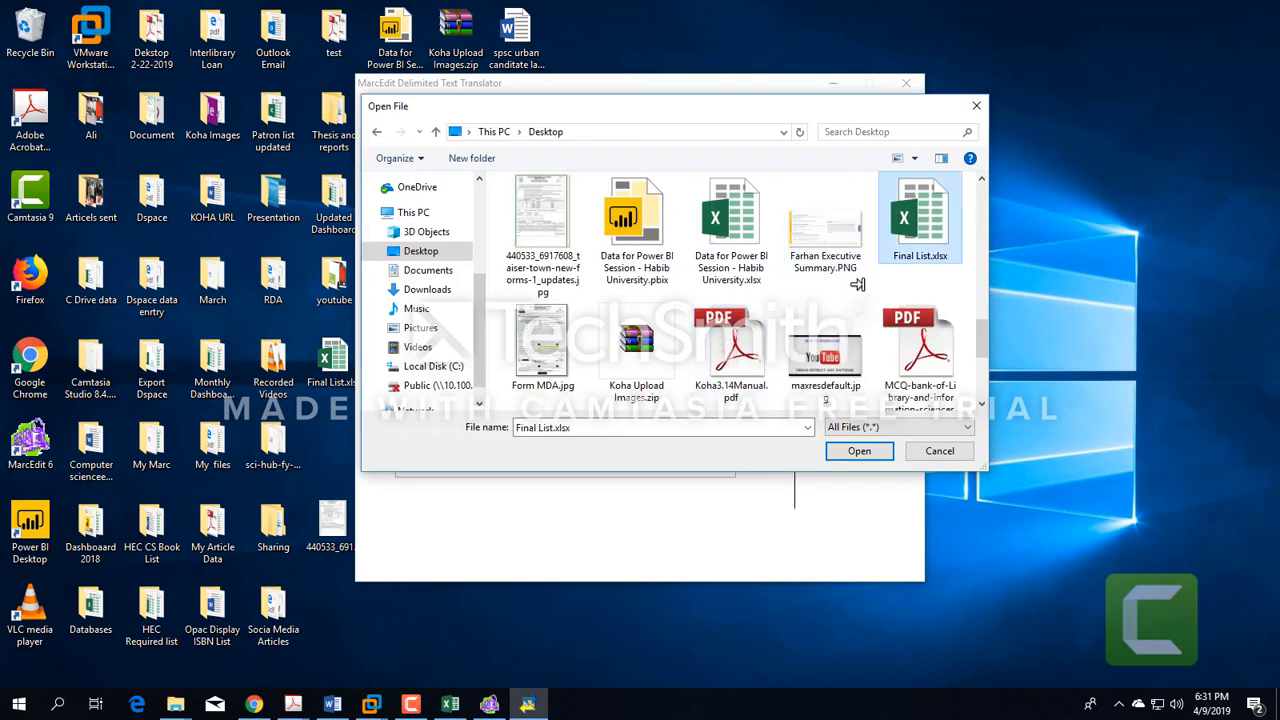
{"action": "left_click", "coordinate": [855, 451]}
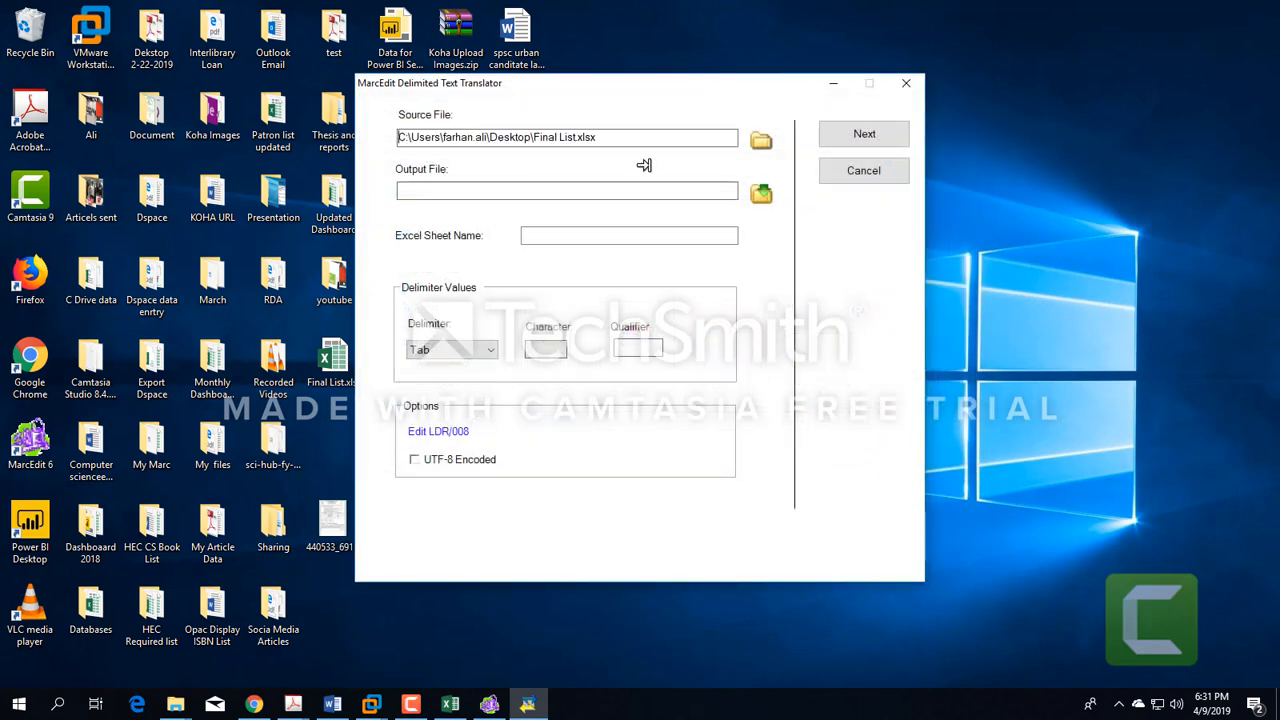
Set the translator's output file to Latest Marc on the Desktop, saved as a MARC Text File (*.mrk)
{"action": "left_click", "coordinate": [761, 190]}
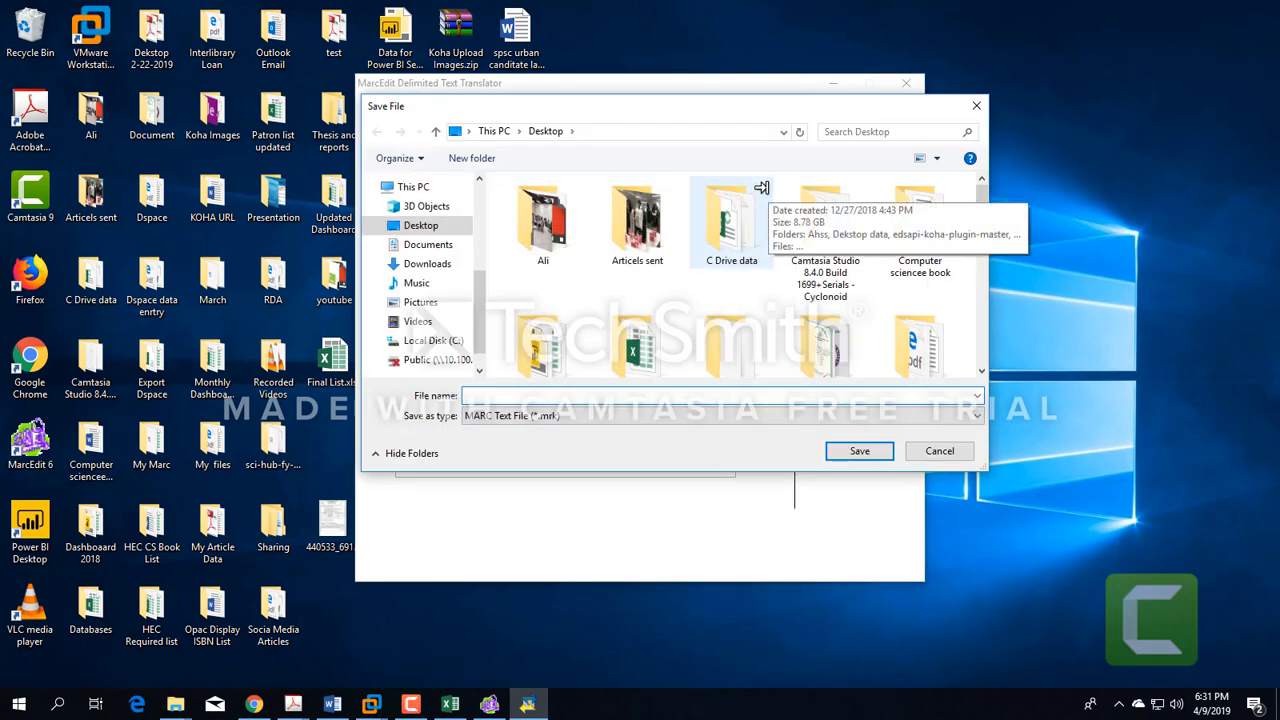
{"action": "type", "text": "Latest"}
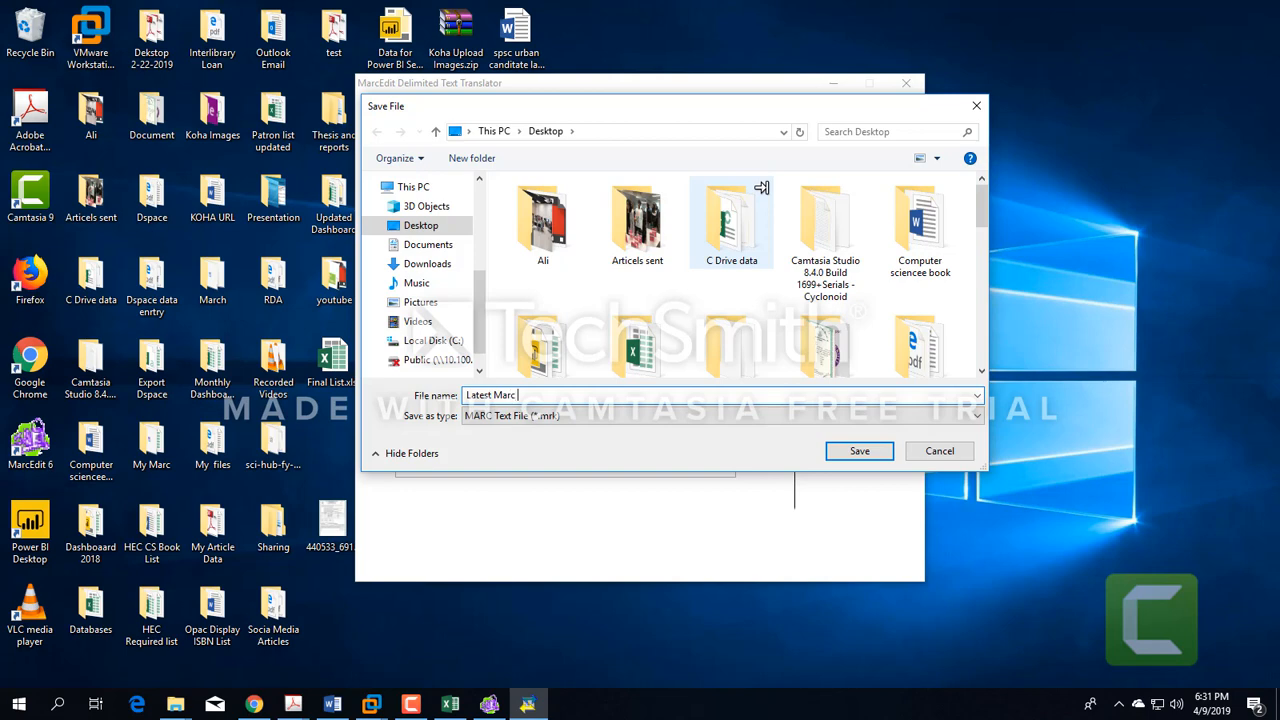
{"action": "type", "text": " Marc"}
{"action": "left_click", "coordinate": [859, 451]}
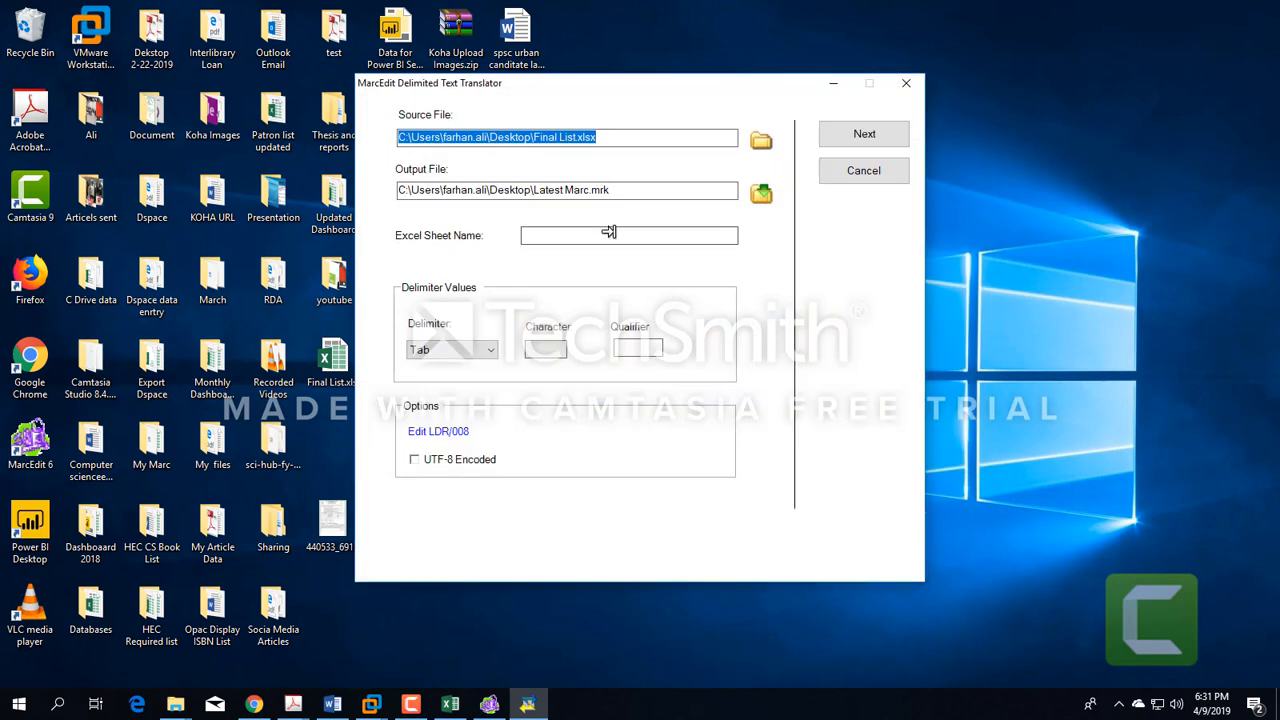
Switch to Excel to check which sheet of Final List.xlsx holds the records for the translator's Excel Sheet Name
{"action": "left_click", "coordinate": [608, 232]}
{"action": "left_click", "coordinate": [440, 704]}
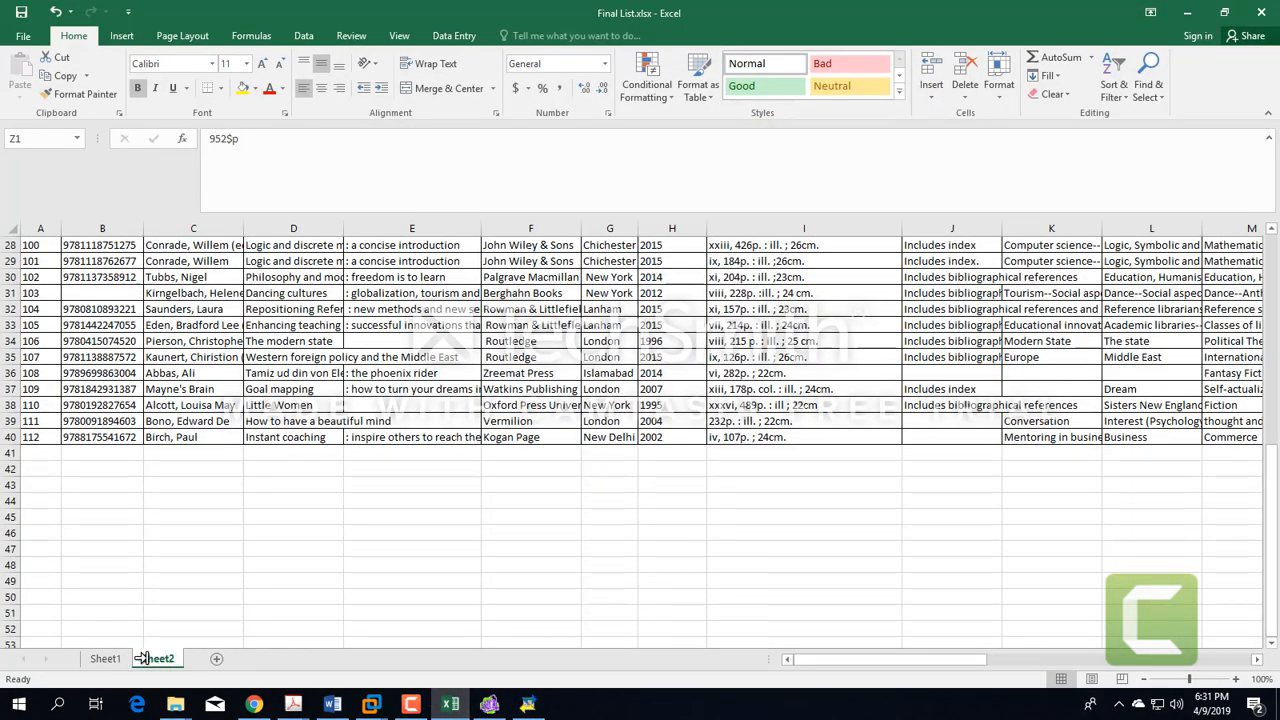
{"action": "left_click", "coordinate": [127, 659]}
{"action": "left_click", "coordinate": [157, 659]}
{"action": "left_click", "coordinate": [190, 592]}
{"action": "scroll", "coordinate": [165, 310], "scroll_direction": "up", "scroll_amount": 8}
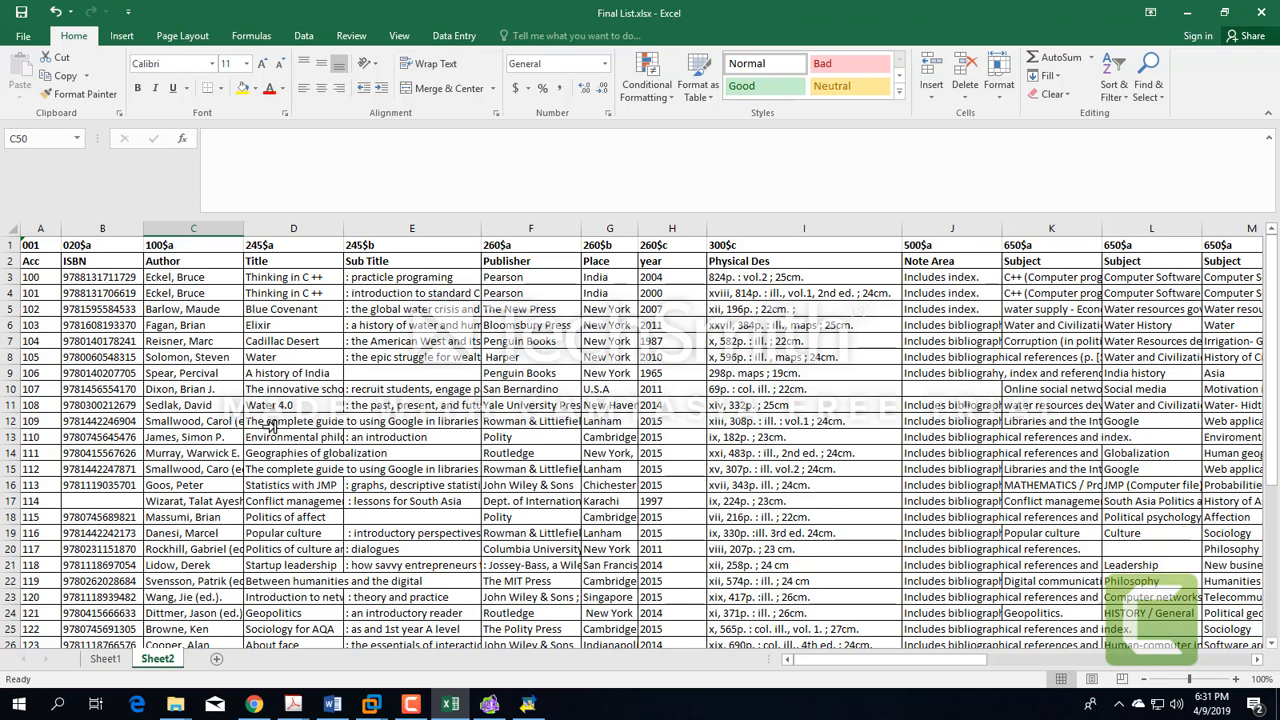
Examine the MARC tag row and the column label row at the head of Sheet2
{"action": "left_click", "coordinate": [8, 277]}
{"action": "left_click", "coordinate": [8, 261]}
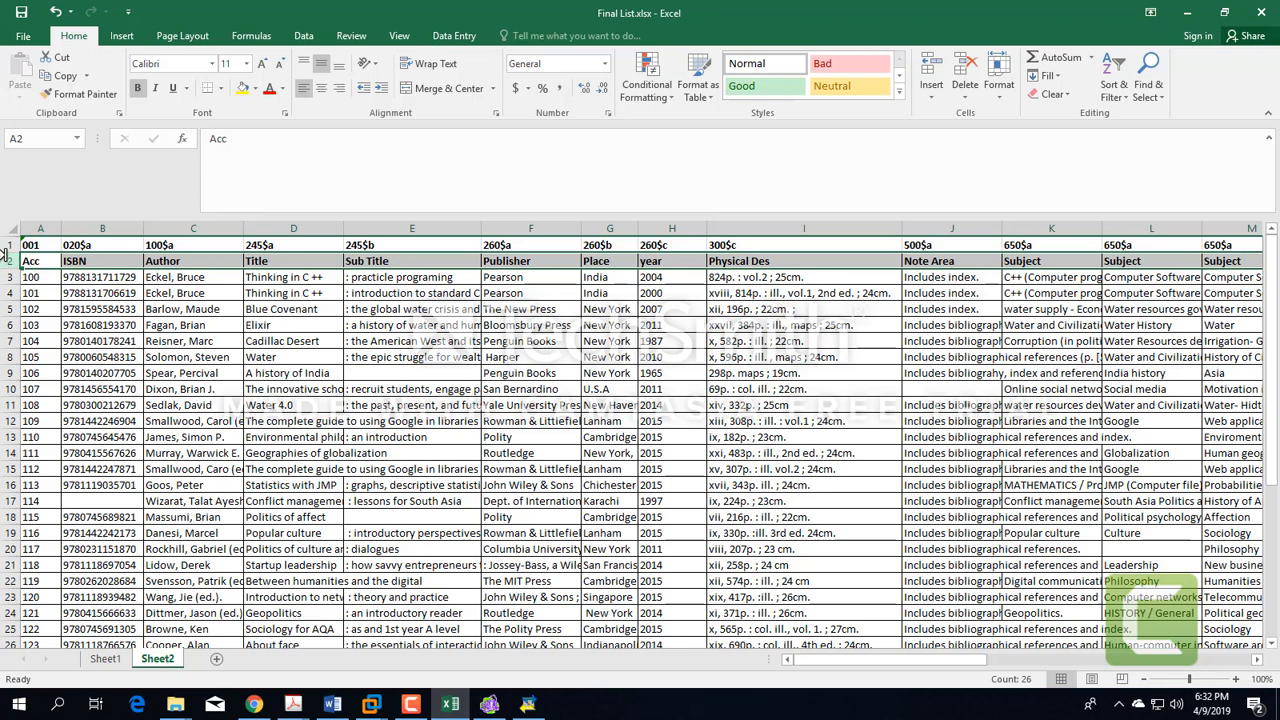
{"action": "right_click", "coordinate": [6, 249]}
{"action": "left_click", "coordinate": [258, 276]}
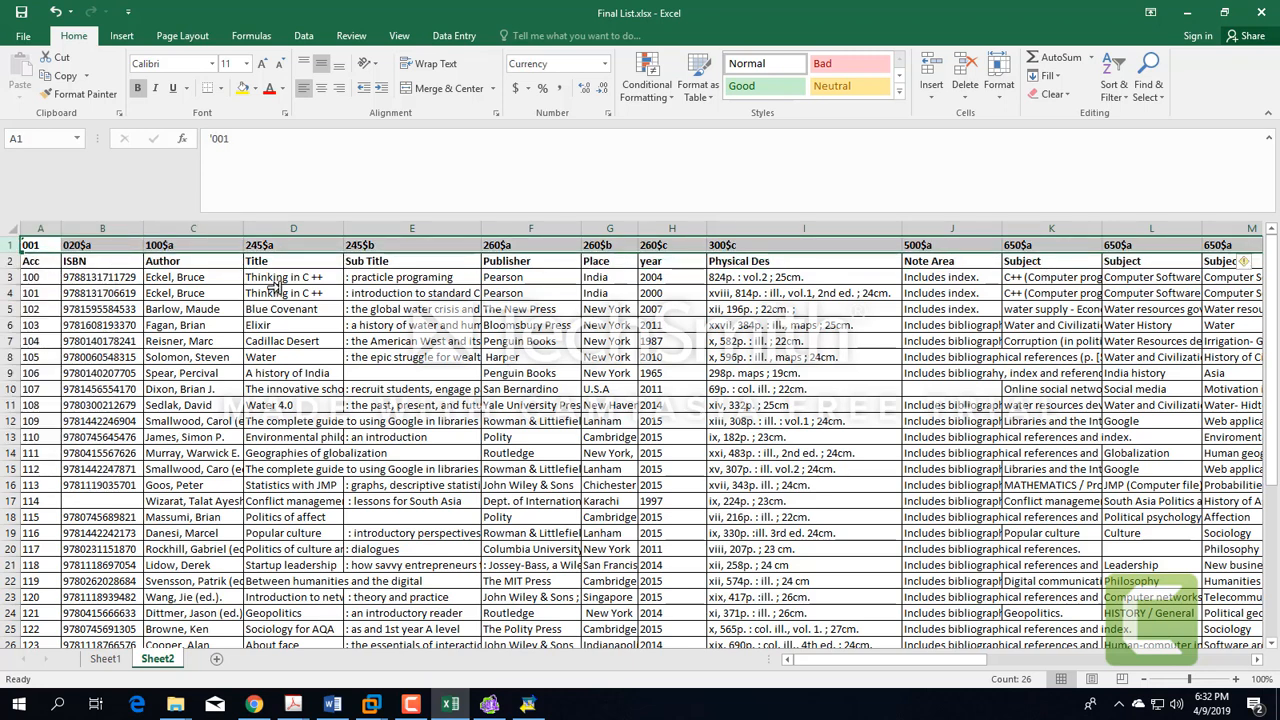
{"action": "left_click", "coordinate": [177, 293]}
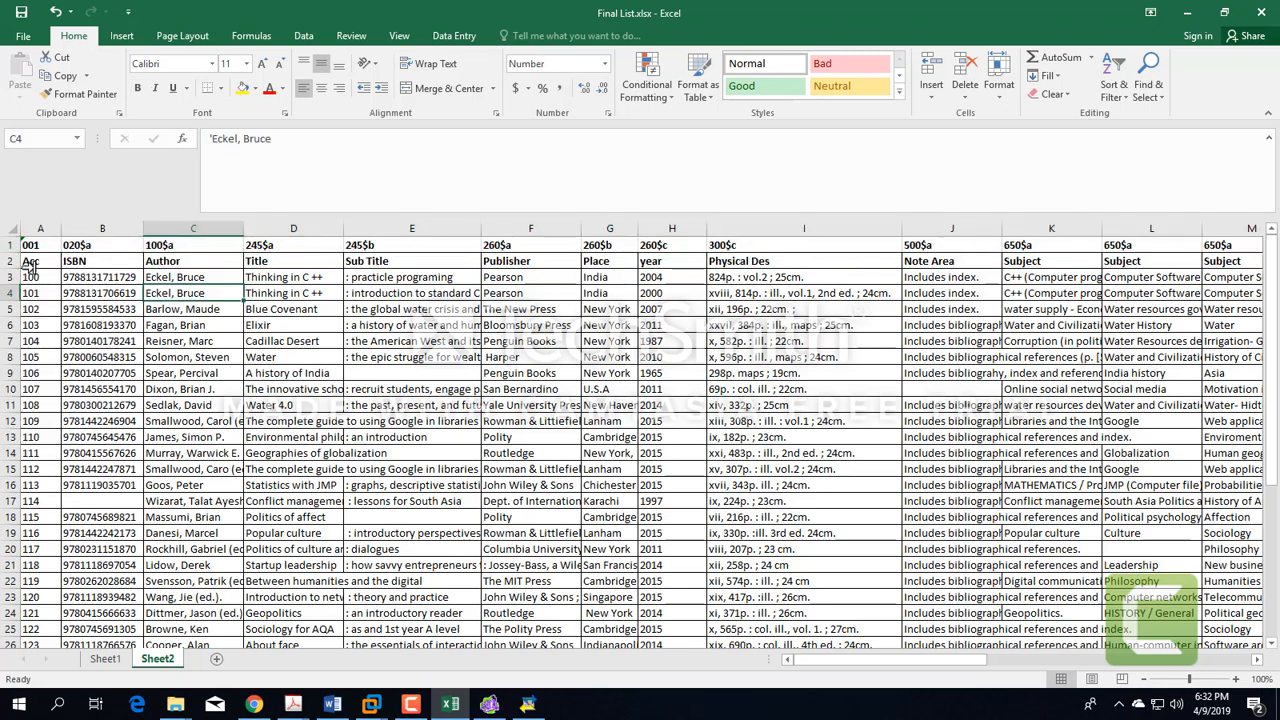
{"action": "left_click", "coordinate": [29, 264]}
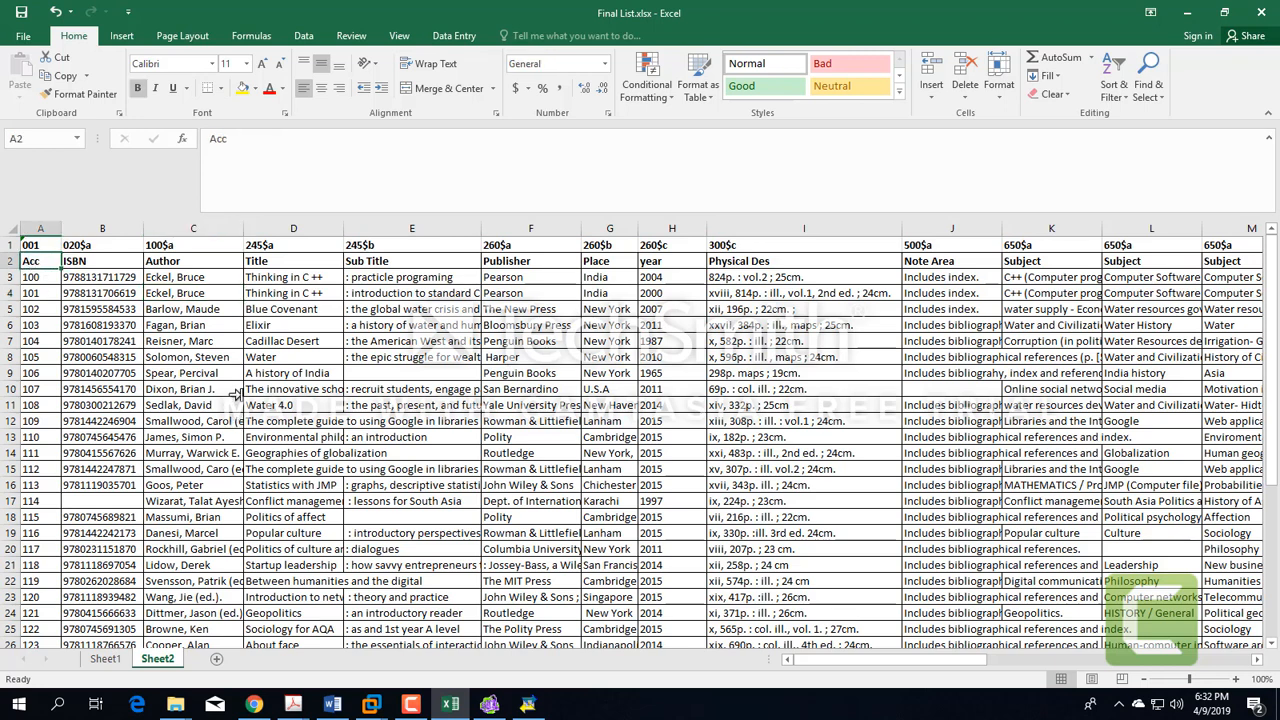
Examine the ISBN and Author columns of Sheet2 against their MARC tags
{"action": "left_click", "coordinate": [104, 279]}
{"action": "left_click", "coordinate": [109, 261]}
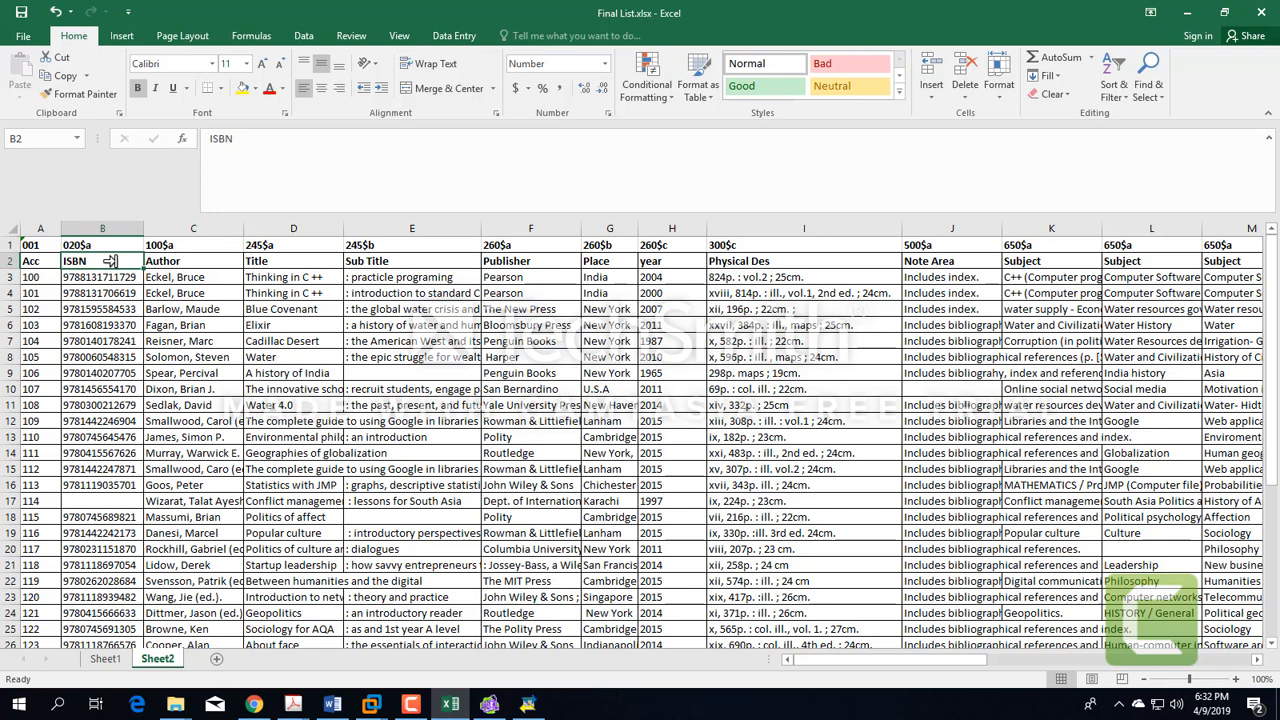
{"action": "left_click", "coordinate": [171, 262]}
{"action": "left_click", "coordinate": [175, 293]}
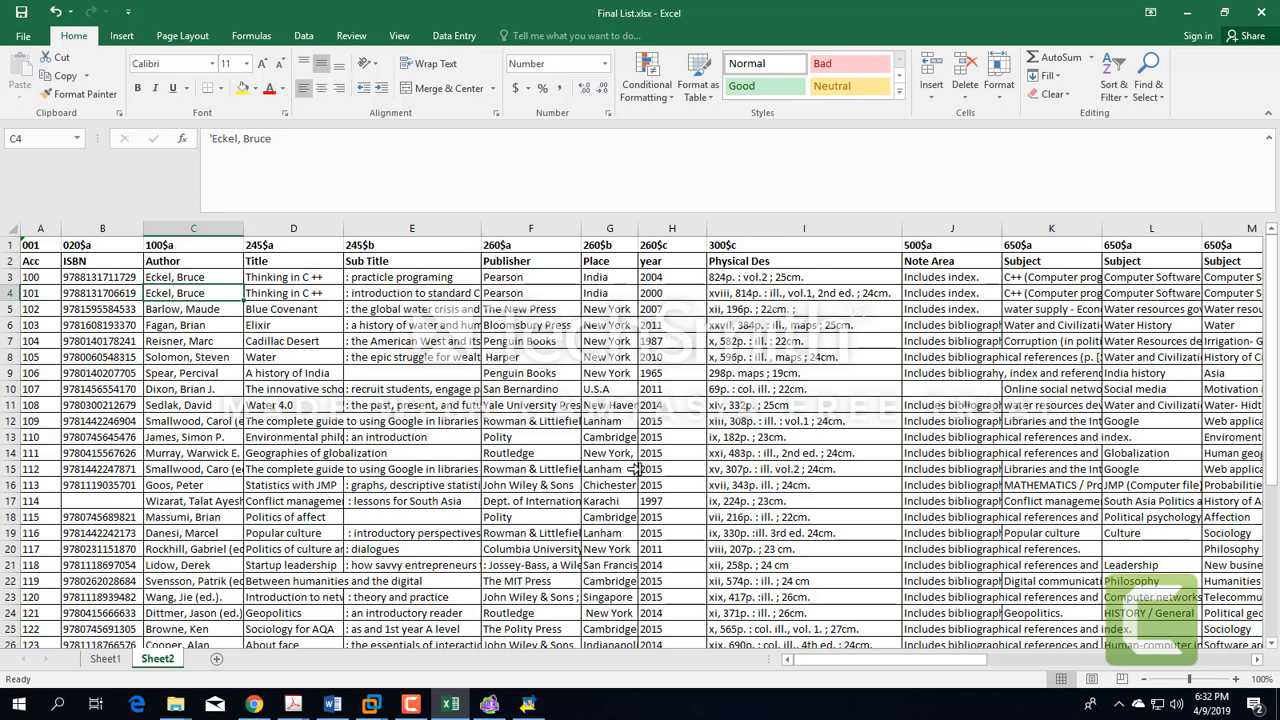
Switch to MarcEdit, set the Excel Sheet Name to sheet2$ with UTF-8 encoding enabled, and continue to the field mapping page
{"action": "left_click", "coordinate": [528, 704]}
{"action": "type", "text": "sheet2"}
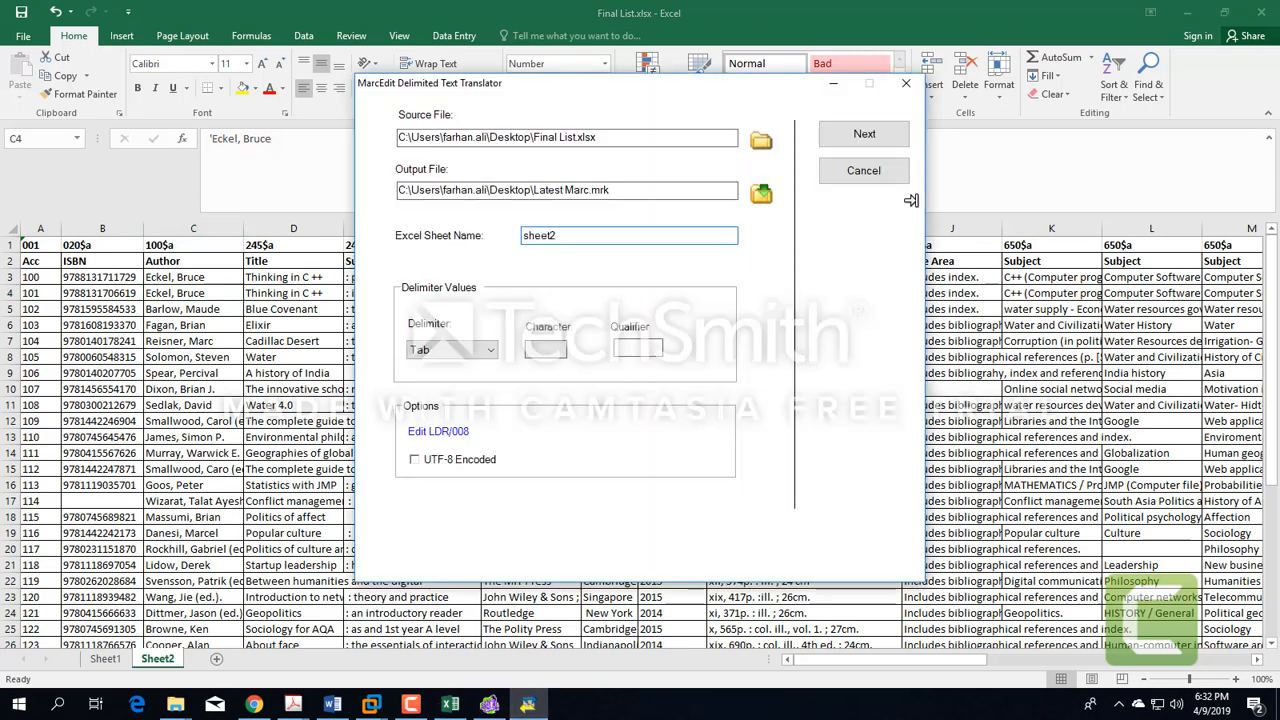
{"action": "type", "text": "$"}
{"action": "left_click", "coordinate": [412, 460]}
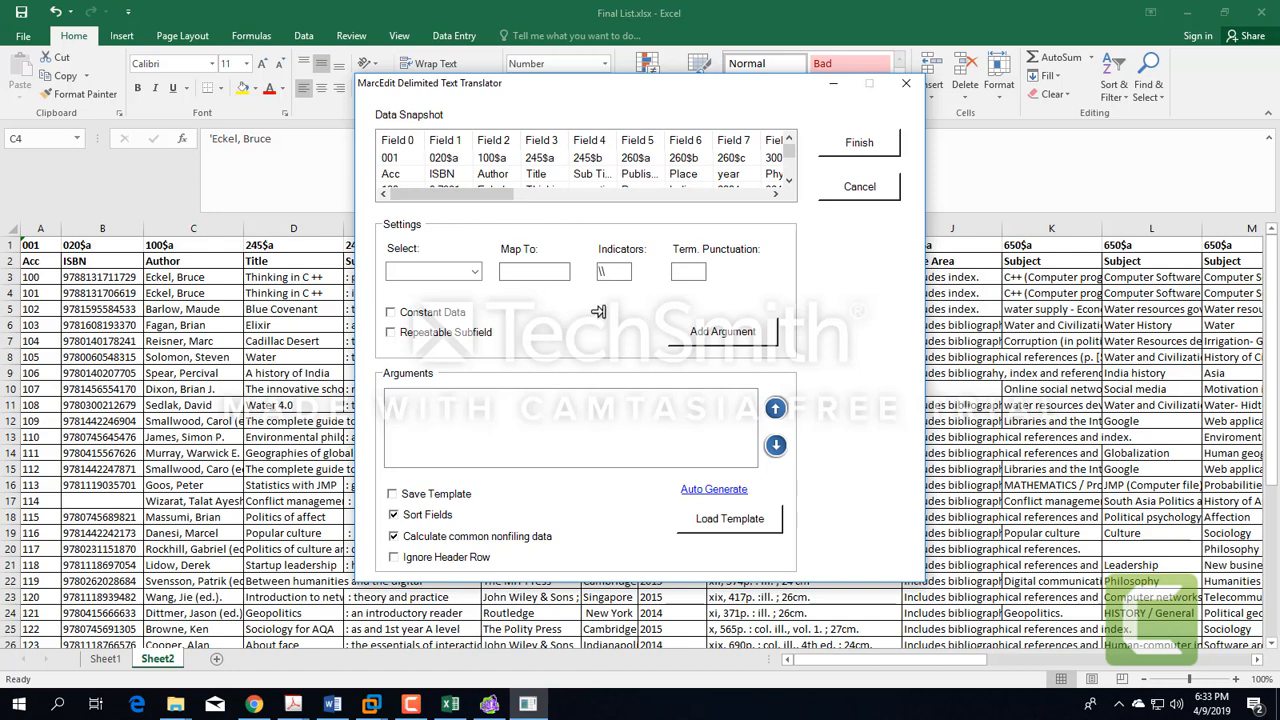
Auto-generate the translator's mapping arguments from the MARC tag row and review the resulting argument list
{"action": "left_click", "coordinate": [705, 490]}
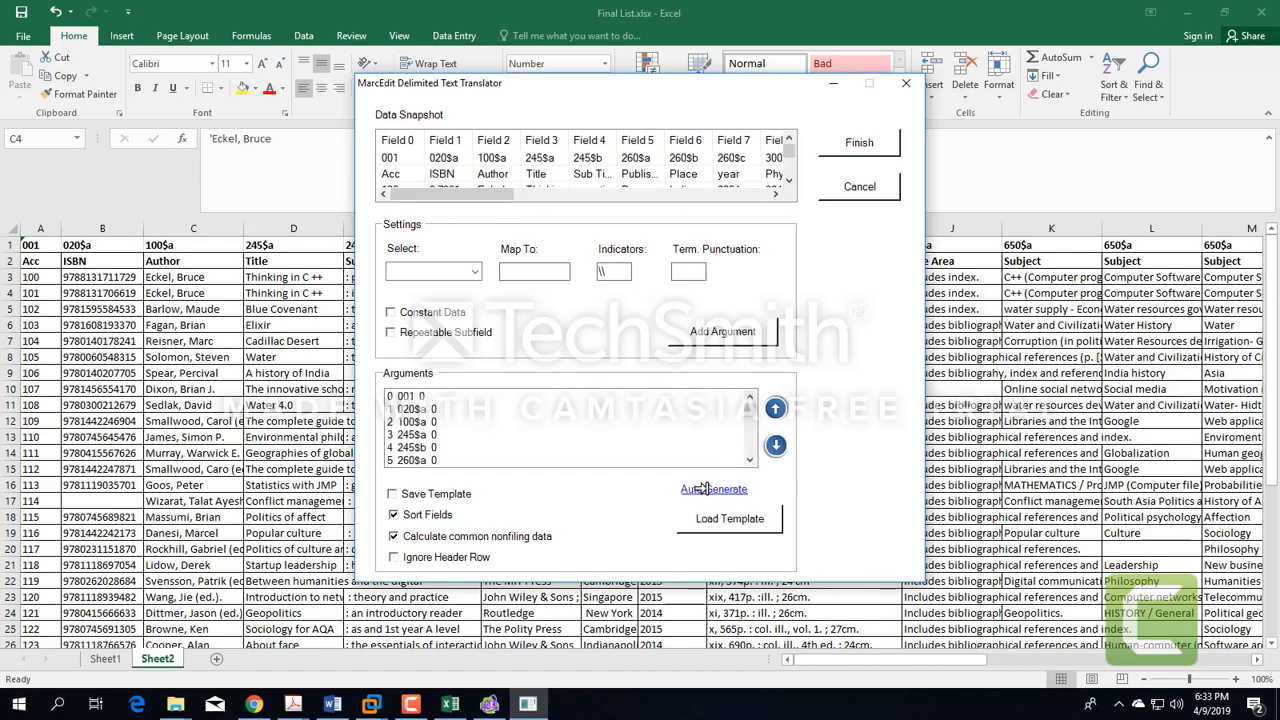
{"action": "scroll", "coordinate": [428, 415], "scroll_direction": "down", "scroll_amount": 2}
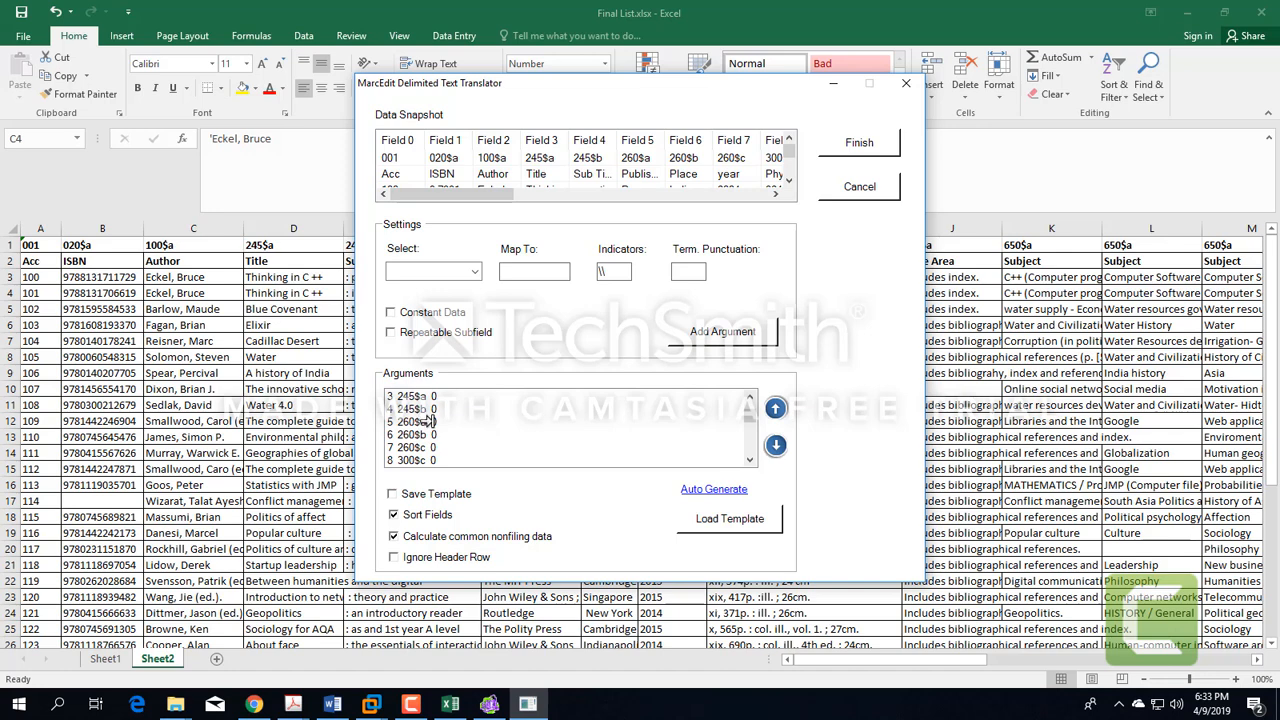
{"action": "scroll", "coordinate": [427, 433], "scroll_direction": "down", "scroll_amount": 3}
{"action": "scroll", "coordinate": [428, 437], "scroll_direction": "up", "scroll_amount": 3}
{"action": "scroll", "coordinate": [425, 433], "scroll_direction": "up", "scroll_amount": 2}
{"action": "scroll", "coordinate": [423, 430], "scroll_direction": "down", "scroll_amount": 2}
Join the 260$a, 260$b and 260$c arguments so they form one 260 field
{"action": "left_click", "coordinate": [415, 422]}
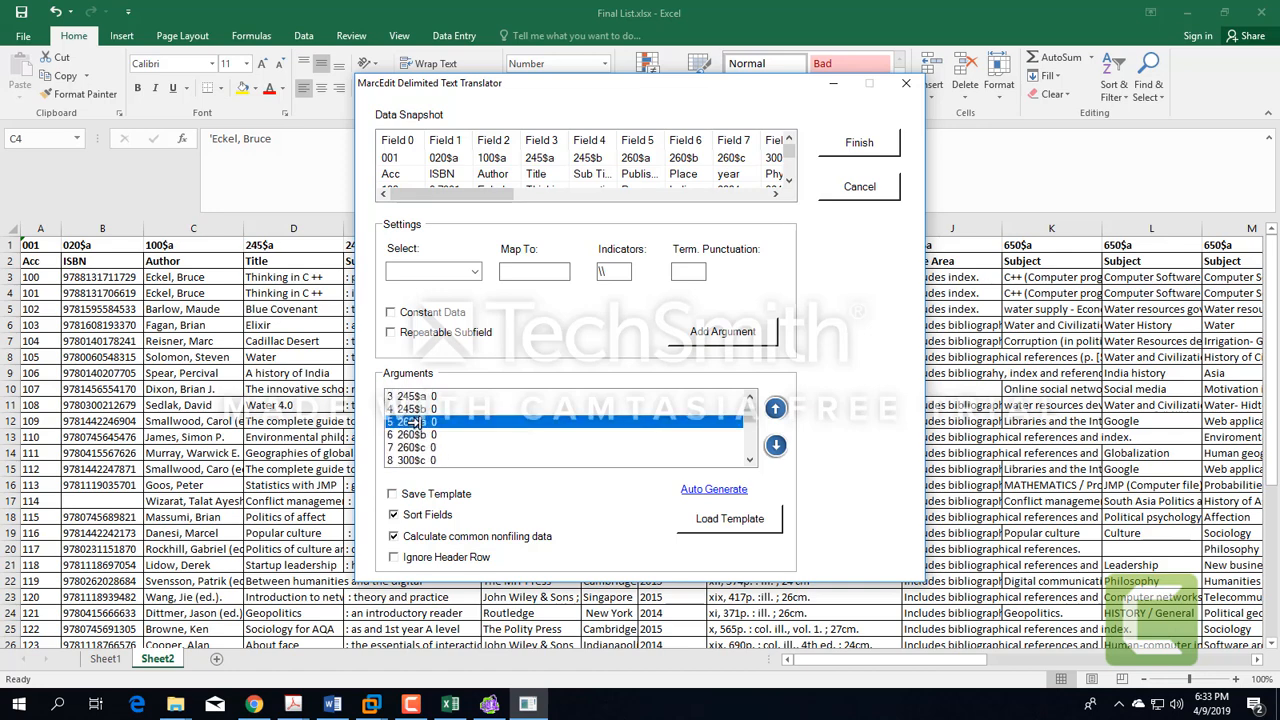
{"action": "left_click", "coordinate": [411, 424]}
{"action": "left_click", "coordinate": [405, 412]}
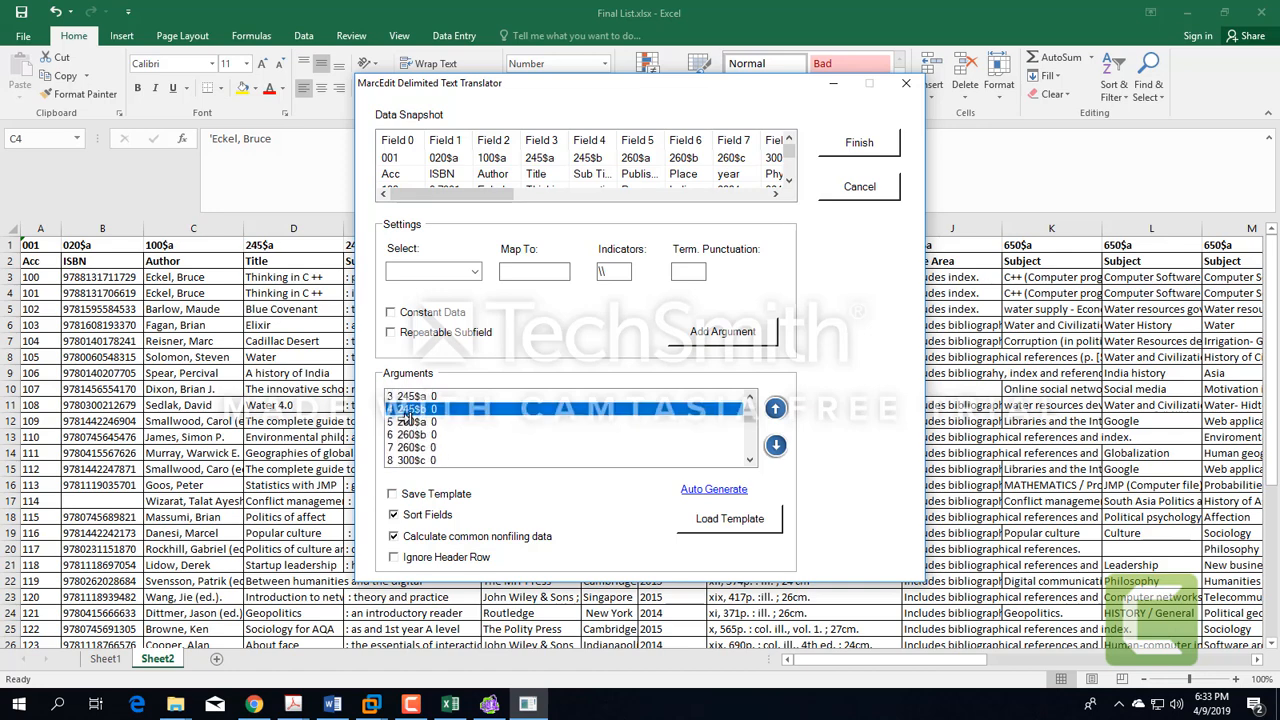
{"action": "left_click", "coordinate": [406, 420]}
{"action": "left_click", "coordinate": [412, 407]}
{"action": "left_click", "coordinate": [408, 434]}
{"action": "left_click", "coordinate": [410, 447]}
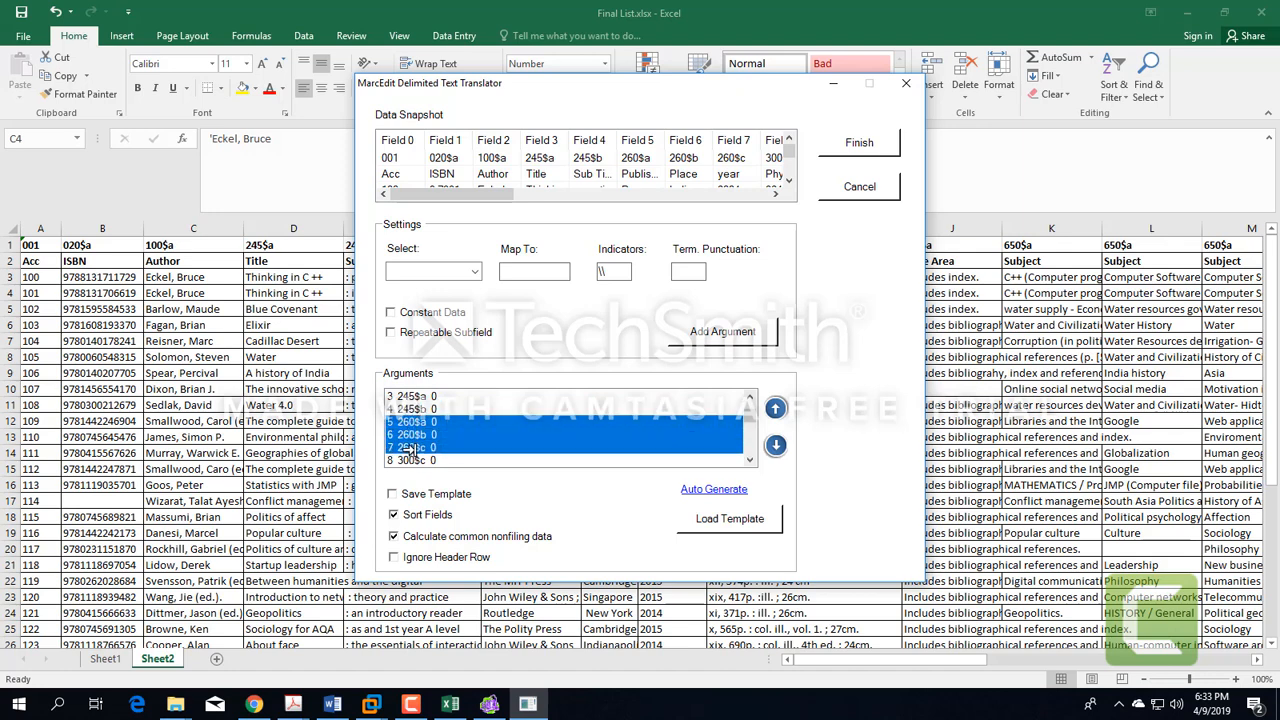
{"action": "right_click", "coordinate": [414, 430]}
{"action": "left_click", "coordinate": [456, 487]}
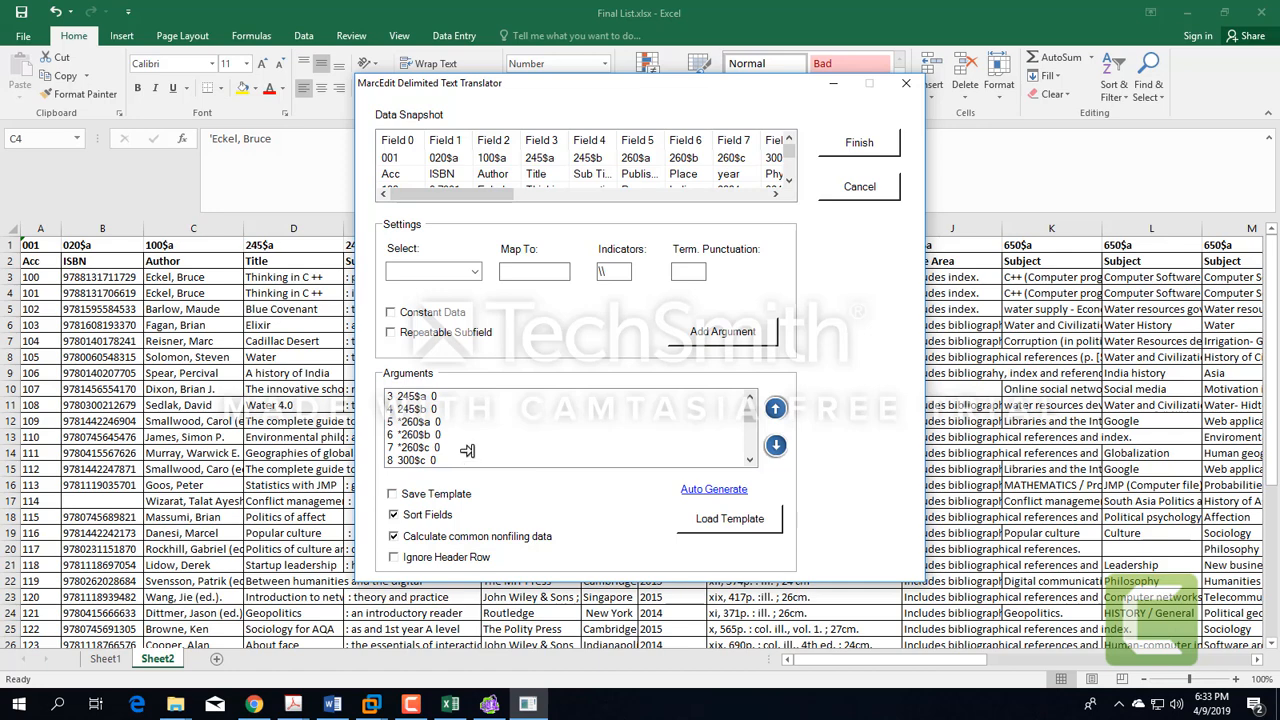
Select the 952$8 argument as the start of the 952 item fields
{"action": "scroll", "coordinate": [466, 448], "scroll_direction": "down", "scroll_amount": 4}
{"action": "scroll", "coordinate": [415, 432], "scroll_direction": "down", "scroll_amount": 1}
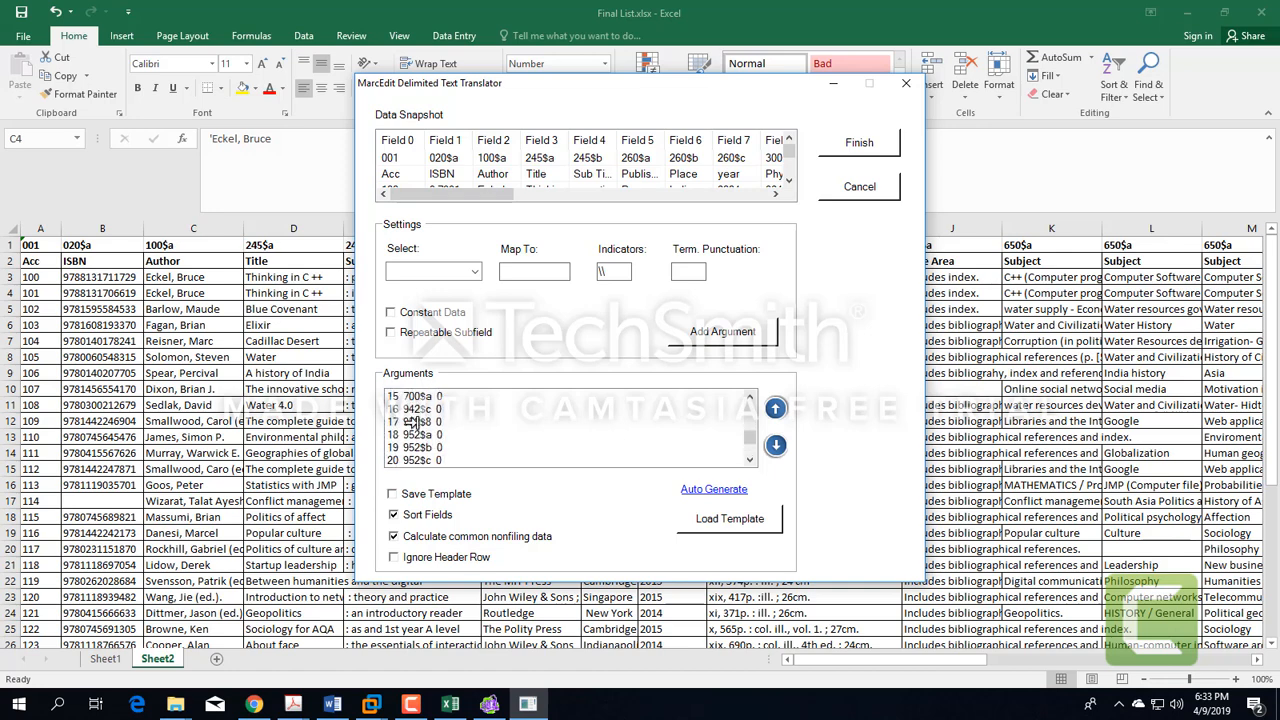
{"action": "left_click", "coordinate": [412, 422]}
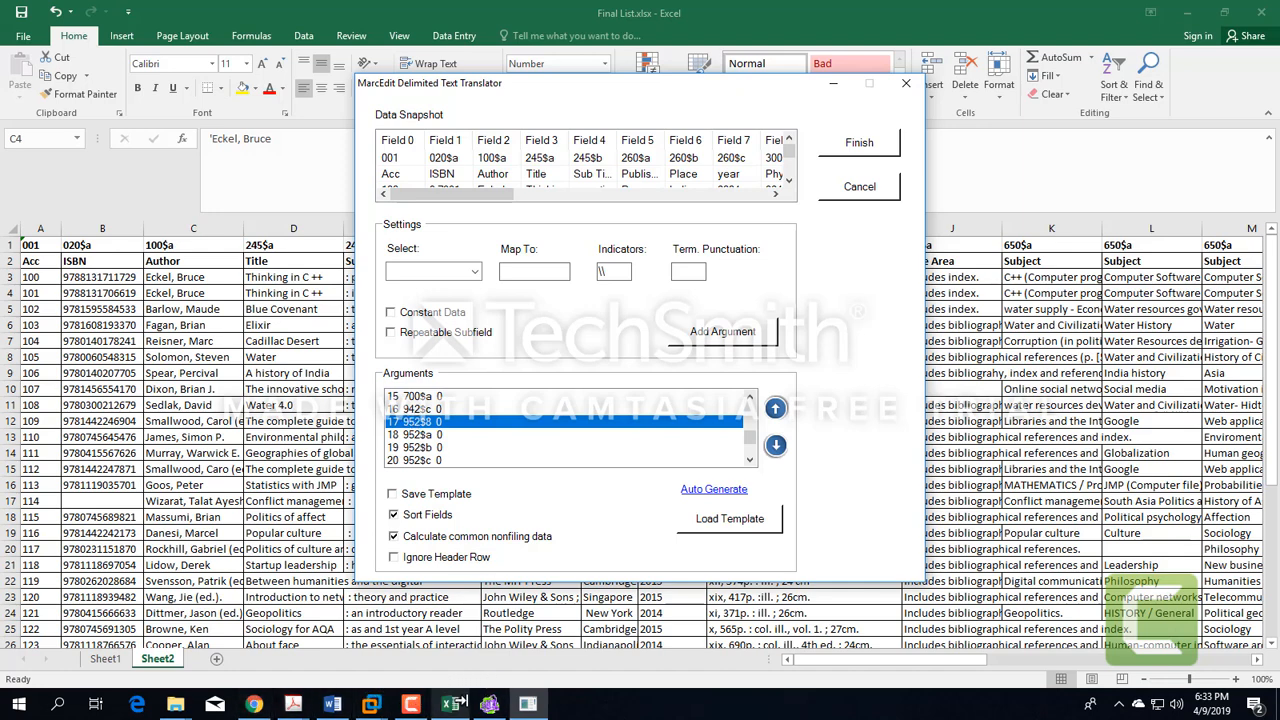
Switch to the Kohapakistan virtual machine in VMware and search the Koha catalog for discrete
{"action": "mouse_move", "coordinate": [369, 703]}
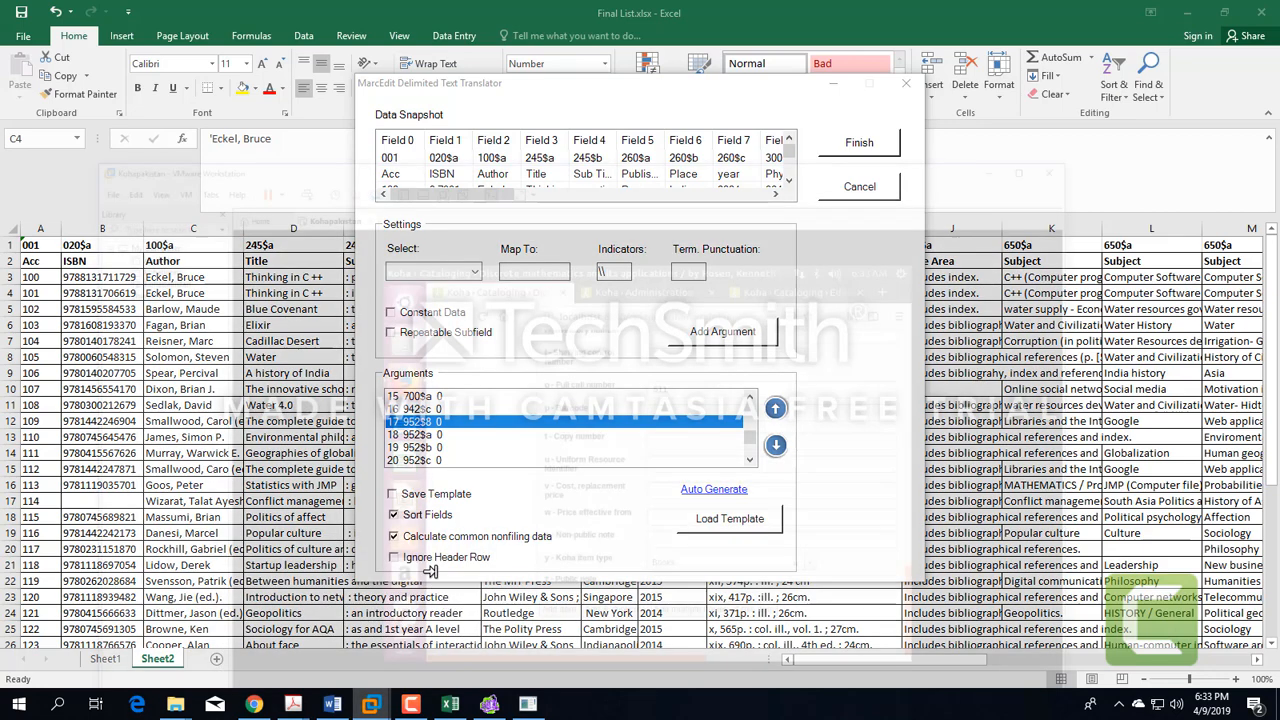
{"action": "left_click", "coordinate": [458, 600]}
{"action": "left_click", "coordinate": [640, 177]}
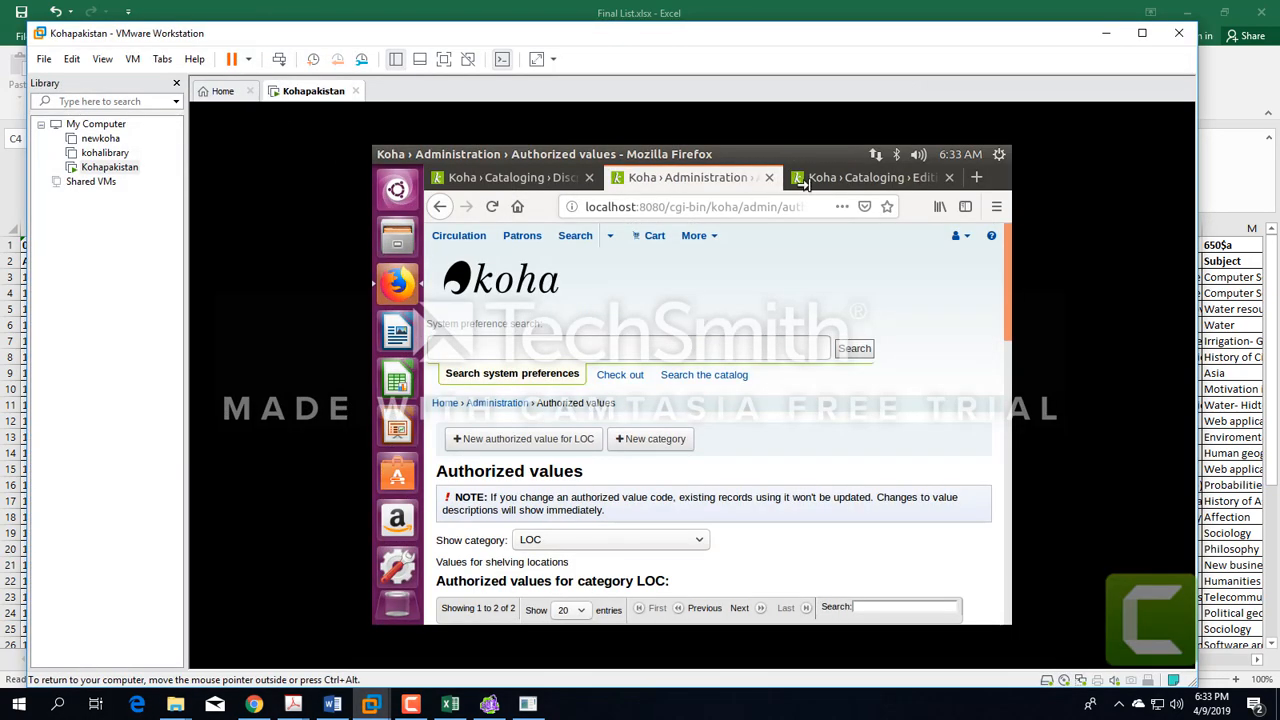
{"action": "left_click", "coordinate": [830, 177]}
{"action": "left_click", "coordinate": [728, 177]}
{"action": "left_click", "coordinate": [665, 350]}
{"action": "left_click", "coordinate": [665, 350]}
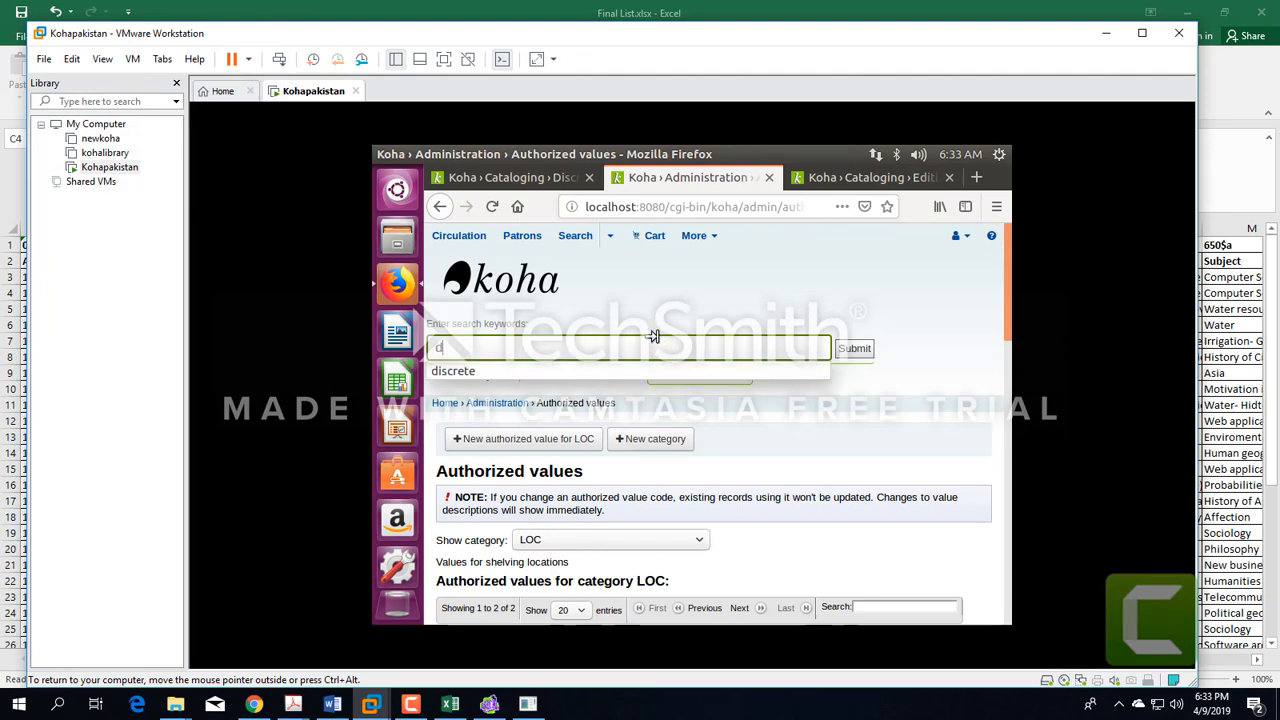
{"action": "left_click", "coordinate": [557, 370]}
{"action": "left_click", "coordinate": [851, 345]}
Open the first Discrete Mathematics search result and look over its record details and holdings
{"action": "scroll", "coordinate": [740, 335], "scroll_direction": "down", "scroll_amount": 3}
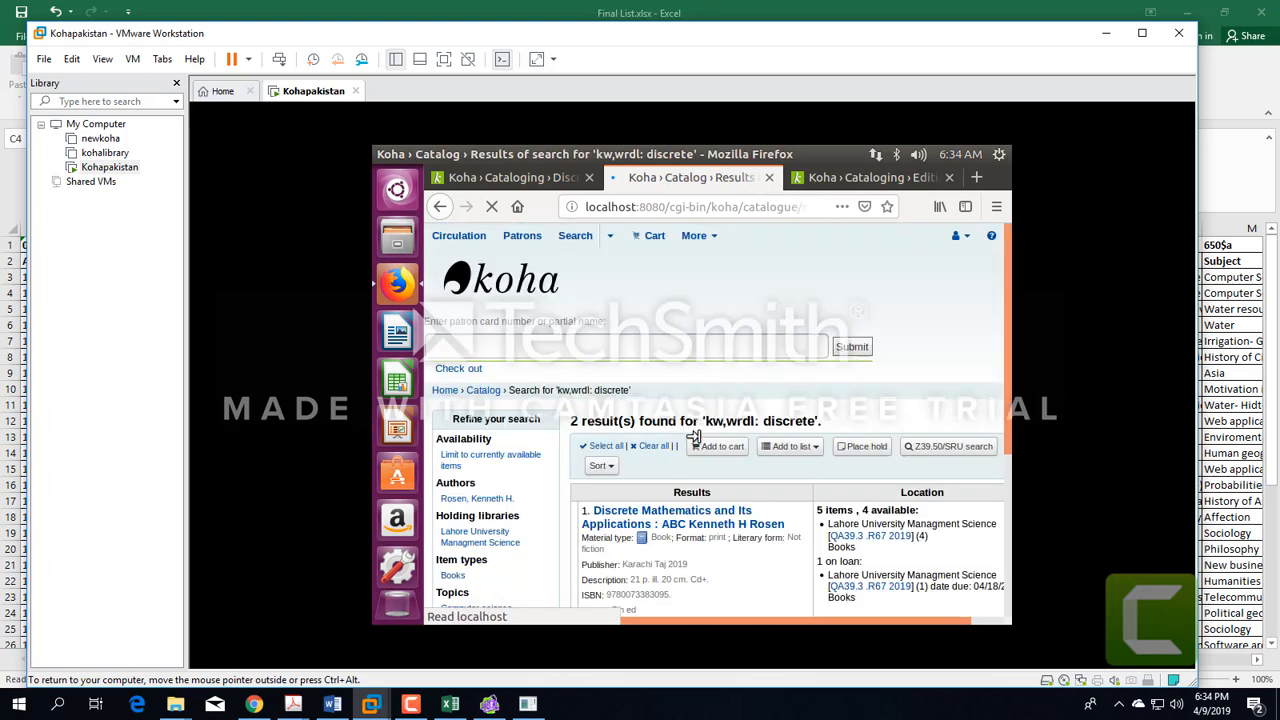
{"action": "scroll", "coordinate": [683, 427], "scroll_direction": "down", "scroll_amount": 3}
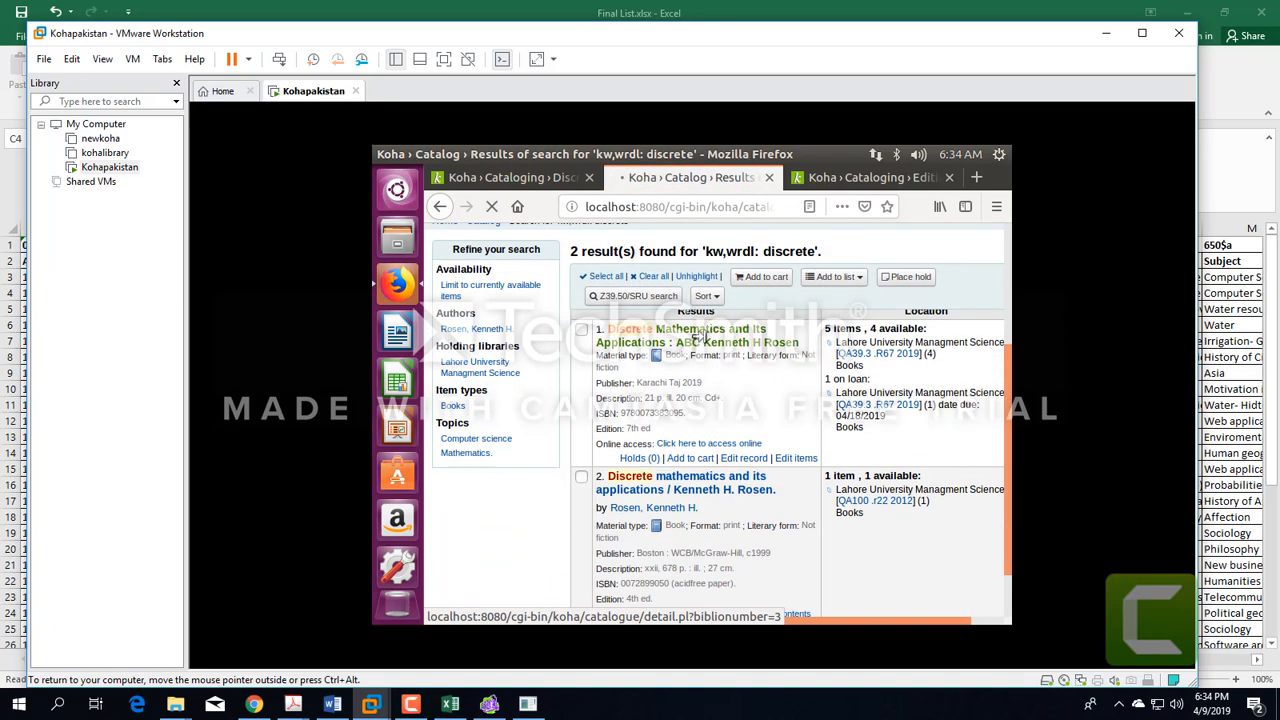
{"action": "left_click", "coordinate": [703, 338]}
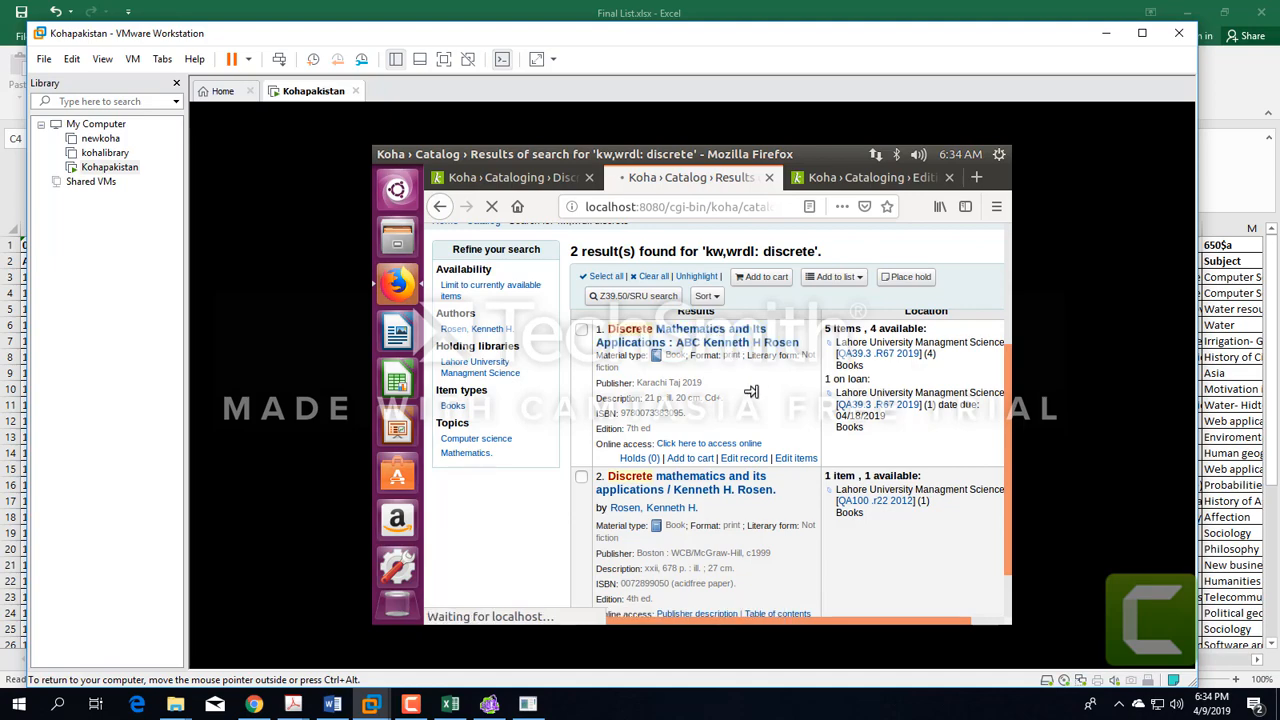
{"action": "scroll", "coordinate": [751, 392], "scroll_direction": "down", "scroll_amount": 8}
{"action": "scroll", "coordinate": [750, 400], "scroll_direction": "up", "scroll_amount": 2}
{"action": "scroll", "coordinate": [675, 392], "scroll_direction": "up", "scroll_amount": 5}
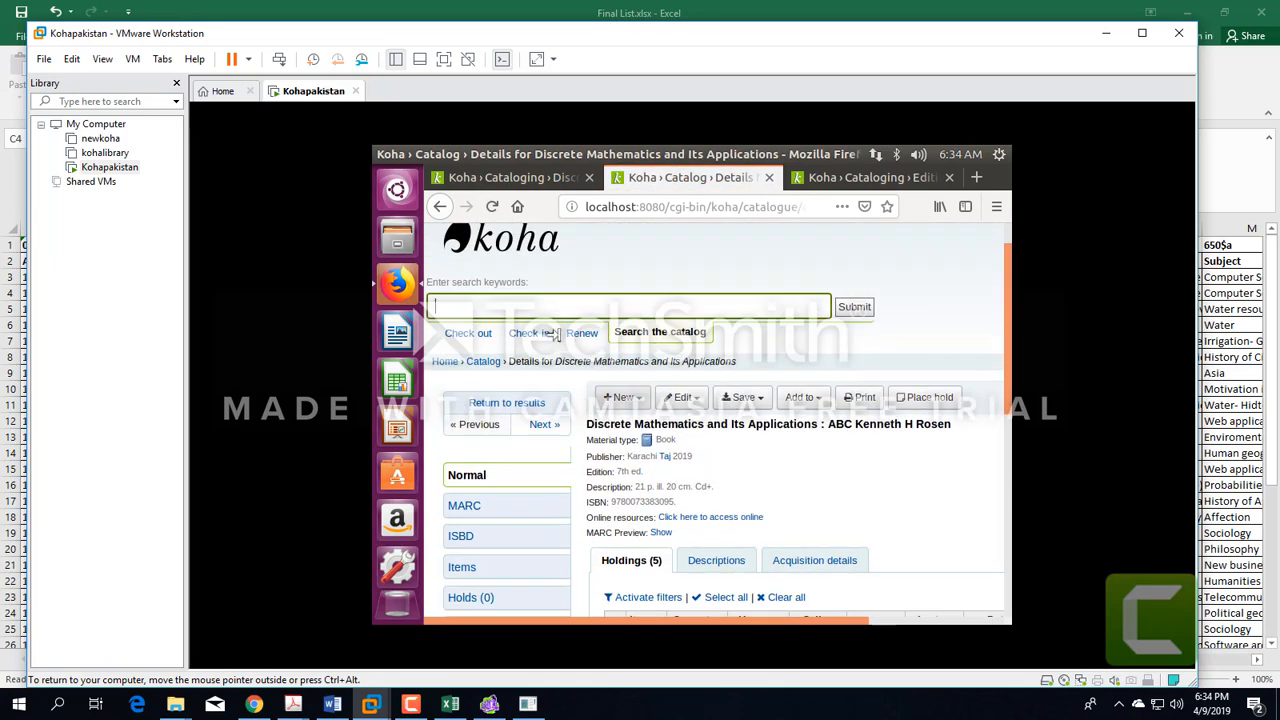
Search the Koha catalog for discrete again from the open record to get back to the result list
{"action": "left_click", "coordinate": [606, 311]}
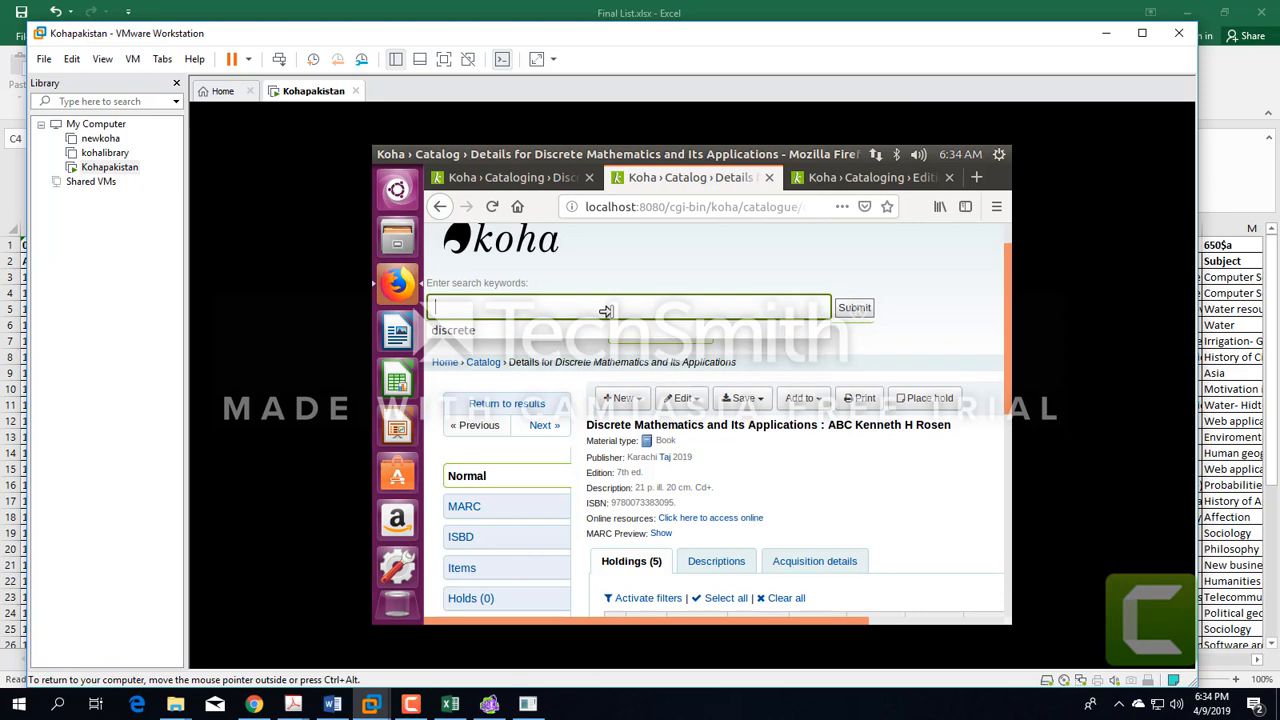
{"action": "left_click", "coordinate": [540, 332]}
{"action": "left_click", "coordinate": [855, 307]}
{"action": "scroll", "coordinate": [763, 425], "scroll_direction": "down", "scroll_amount": 2}
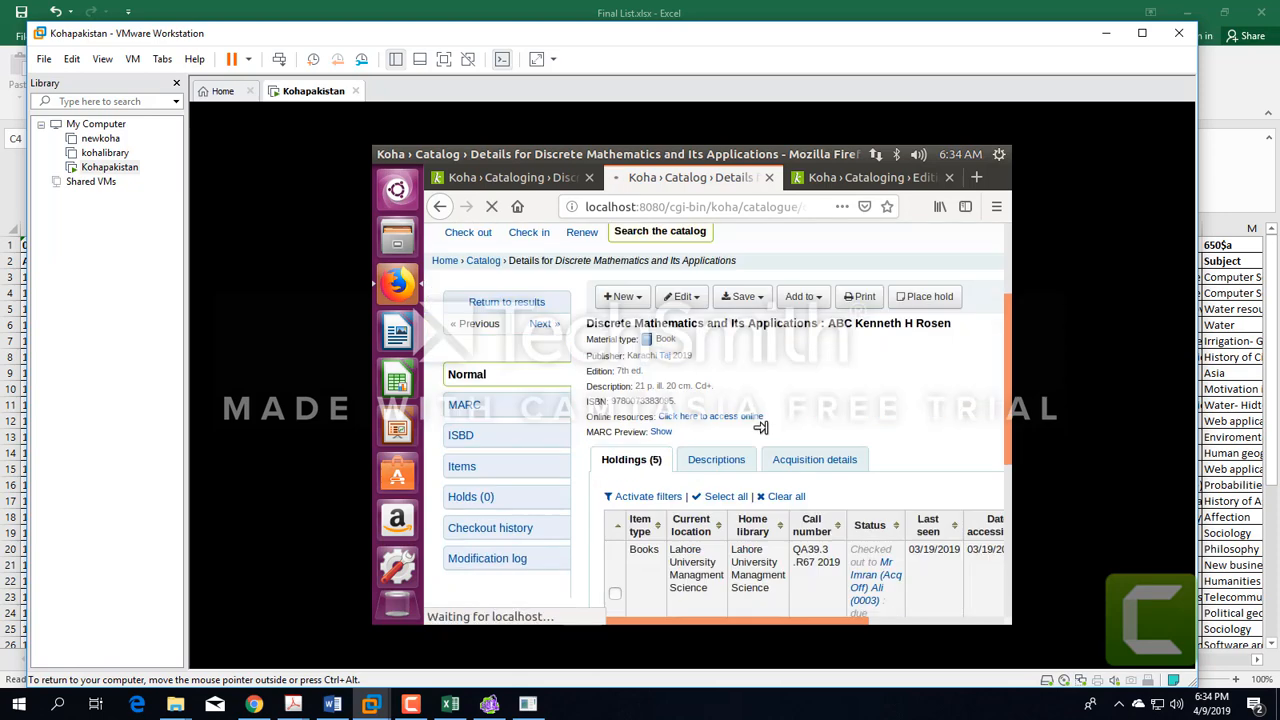
{"action": "scroll", "coordinate": [763, 425], "scroll_direction": "down", "scroll_amount": 3}
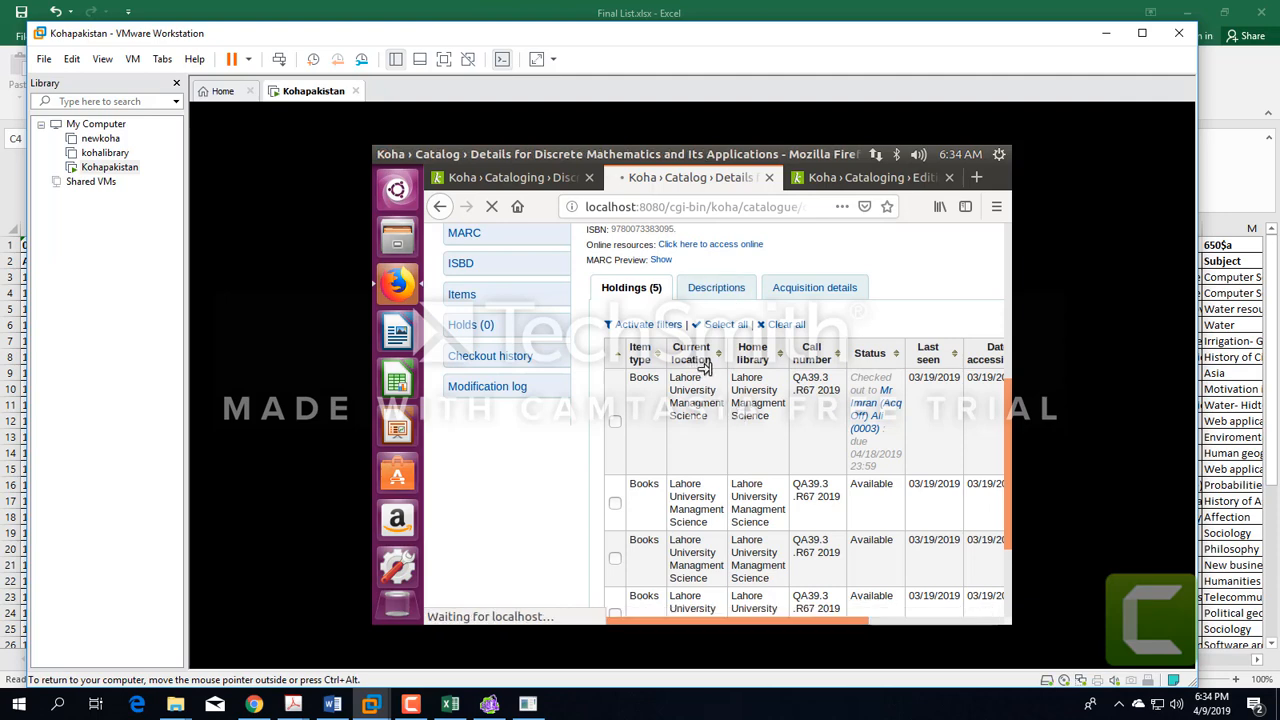
{"action": "scroll", "coordinate": [665, 483], "scroll_direction": "down", "scroll_amount": 3}
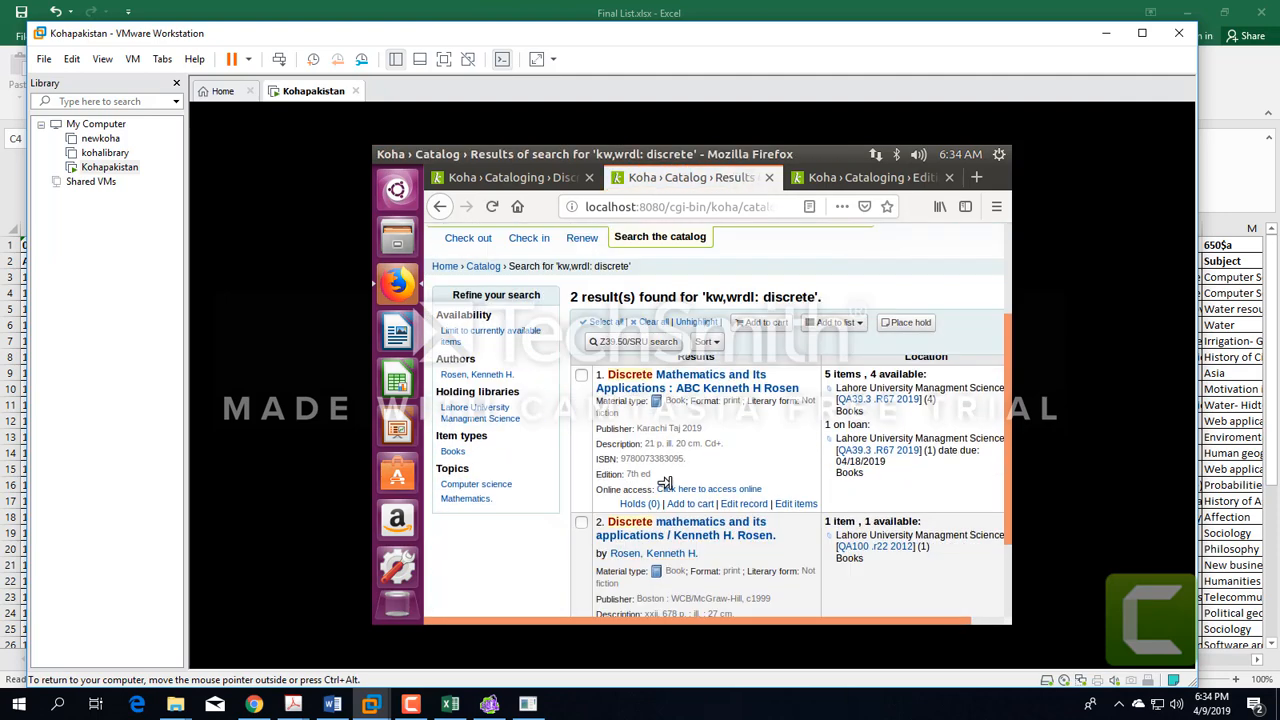
Open the second Discrete mathematics record and examine its Holdings item row in full screen, then leave full screen
{"action": "left_click", "coordinate": [478, 450]}
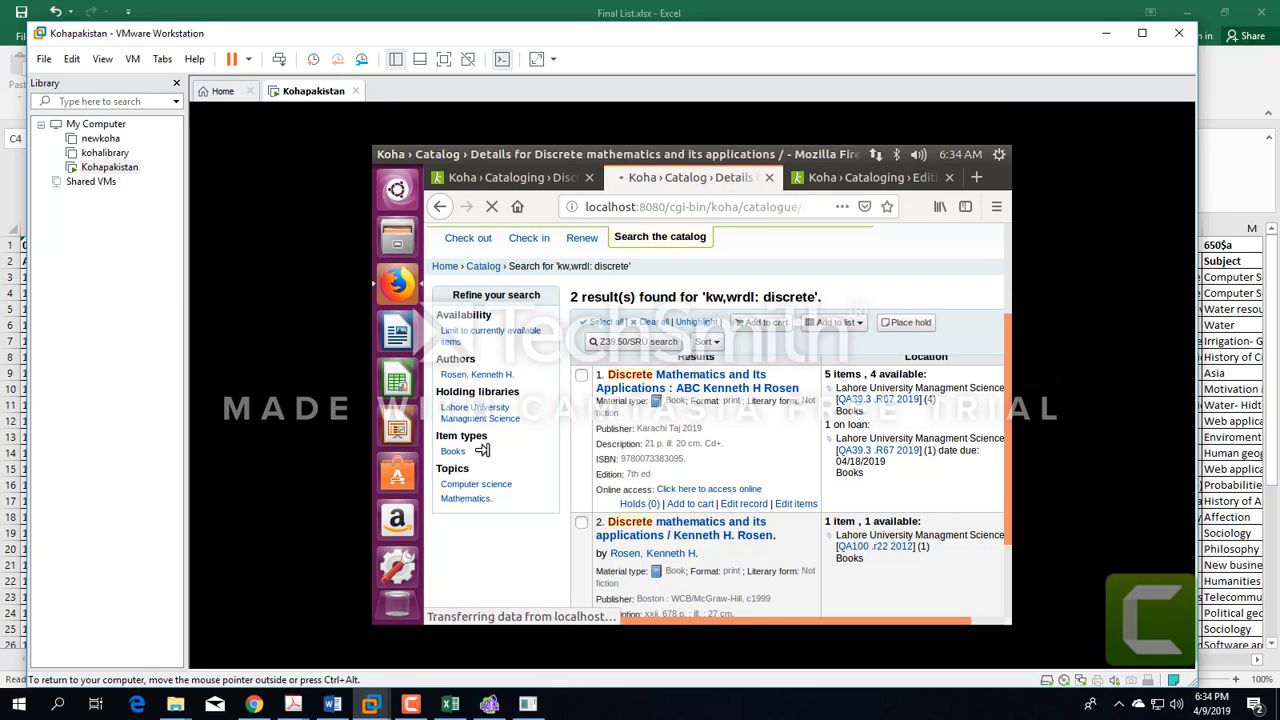
{"action": "scroll", "coordinate": [695, 388], "scroll_direction": "down", "scroll_amount": 2}
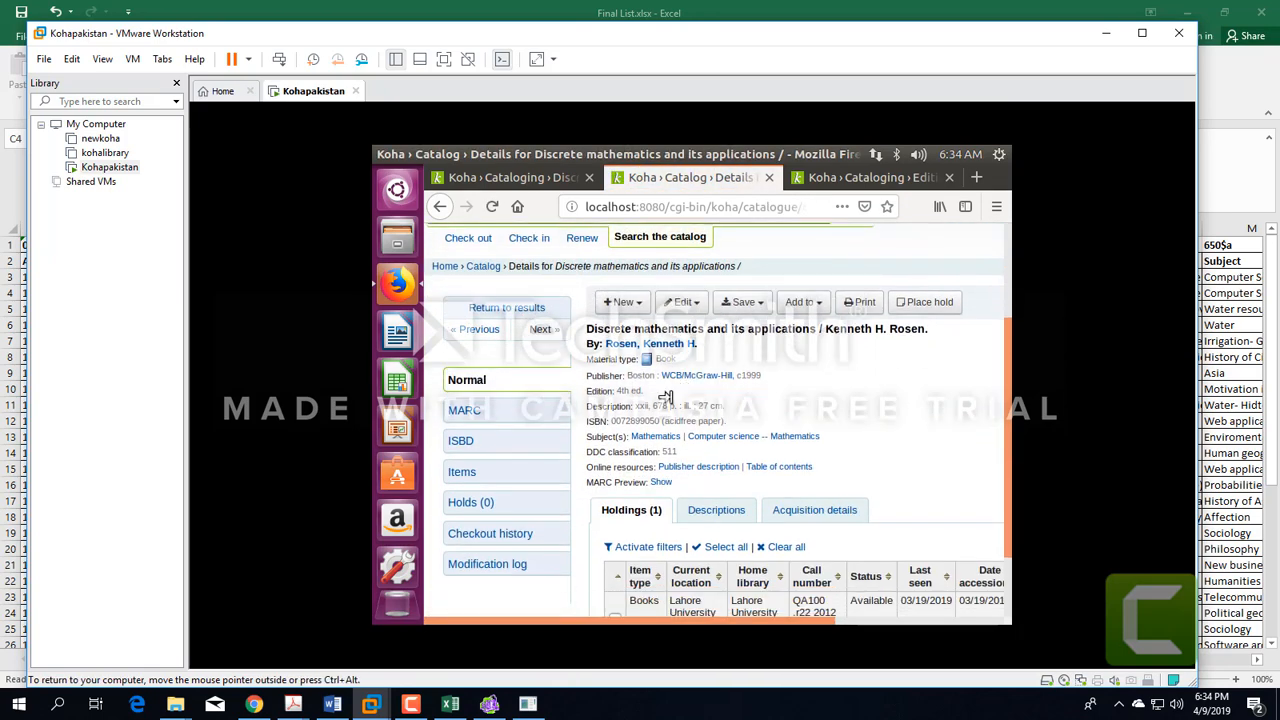
{"action": "left_click", "coordinate": [444, 59]}
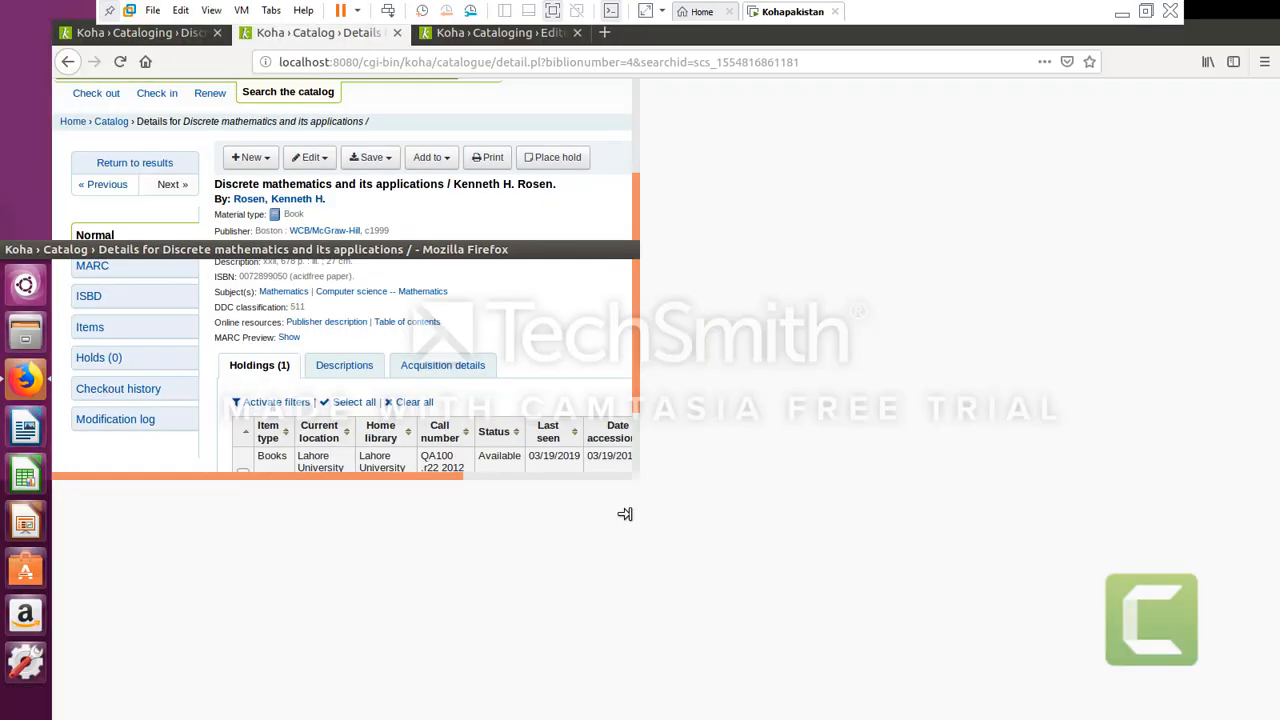
{"action": "left_click_drag", "start_coordinate": [267, 519], "coordinate": [1068, 514]}
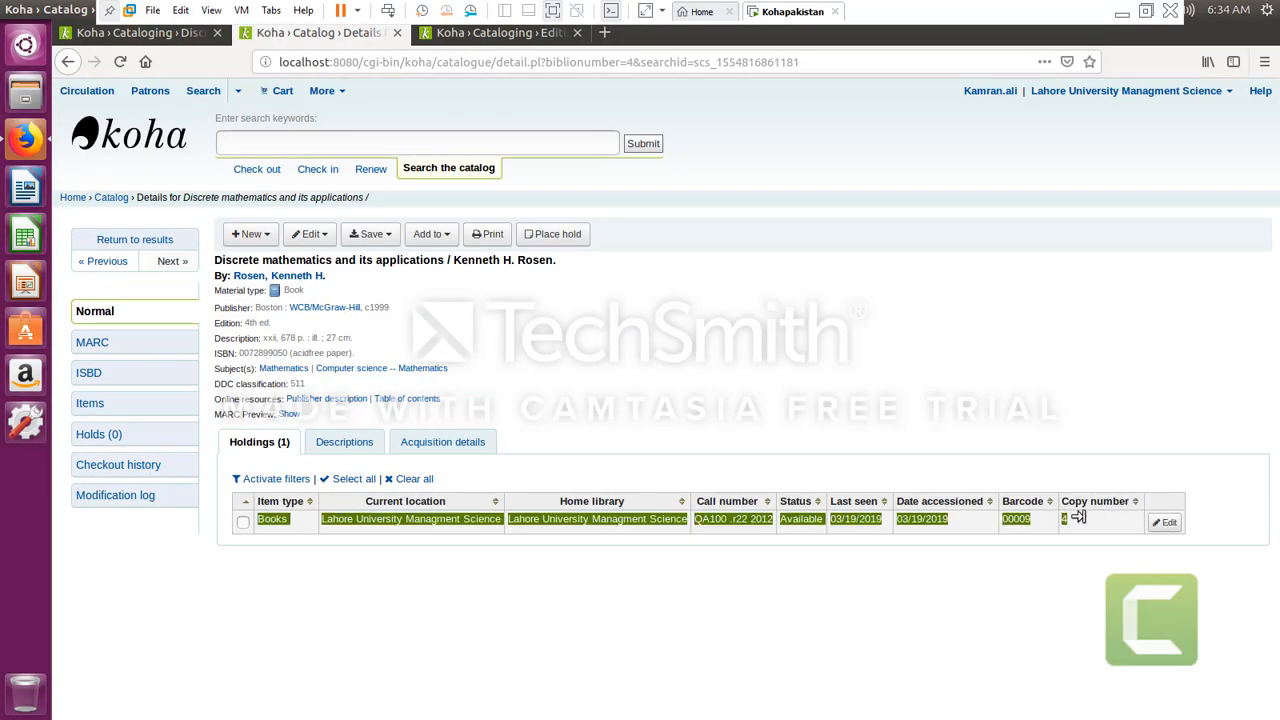
{"action": "left_click", "coordinate": [308, 542]}
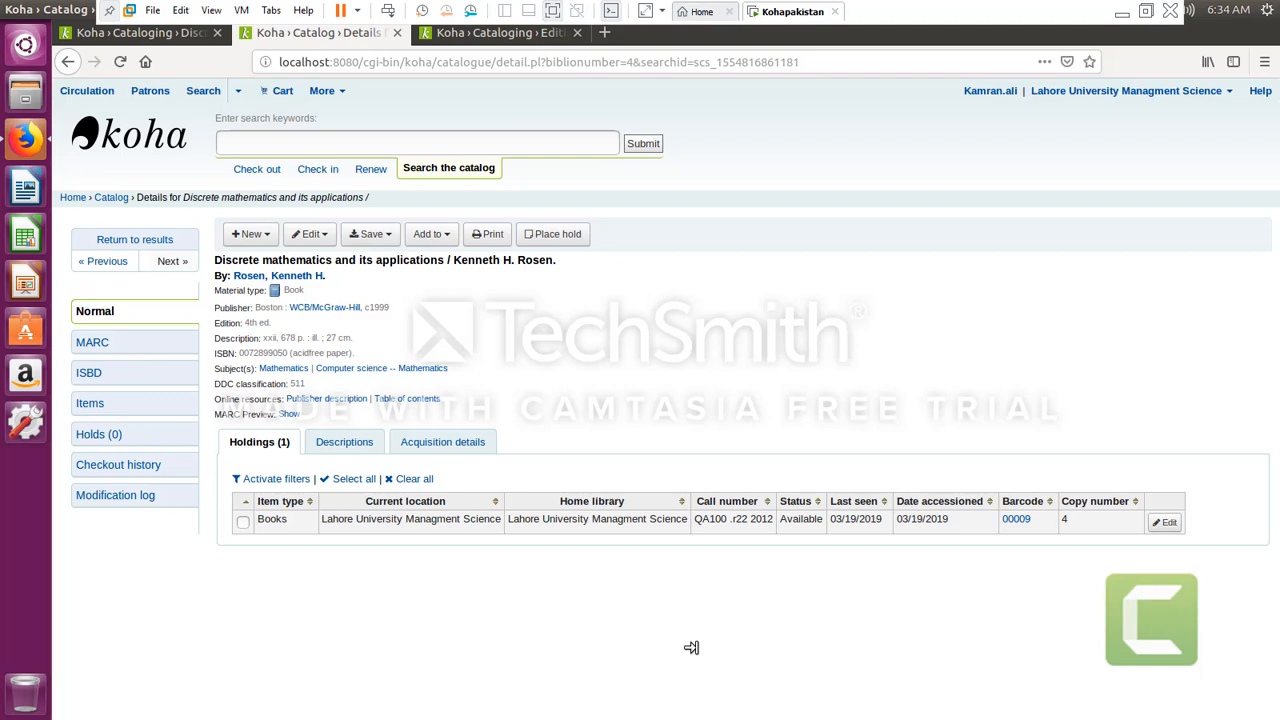
{"action": "left_click", "coordinate": [549, 10]}
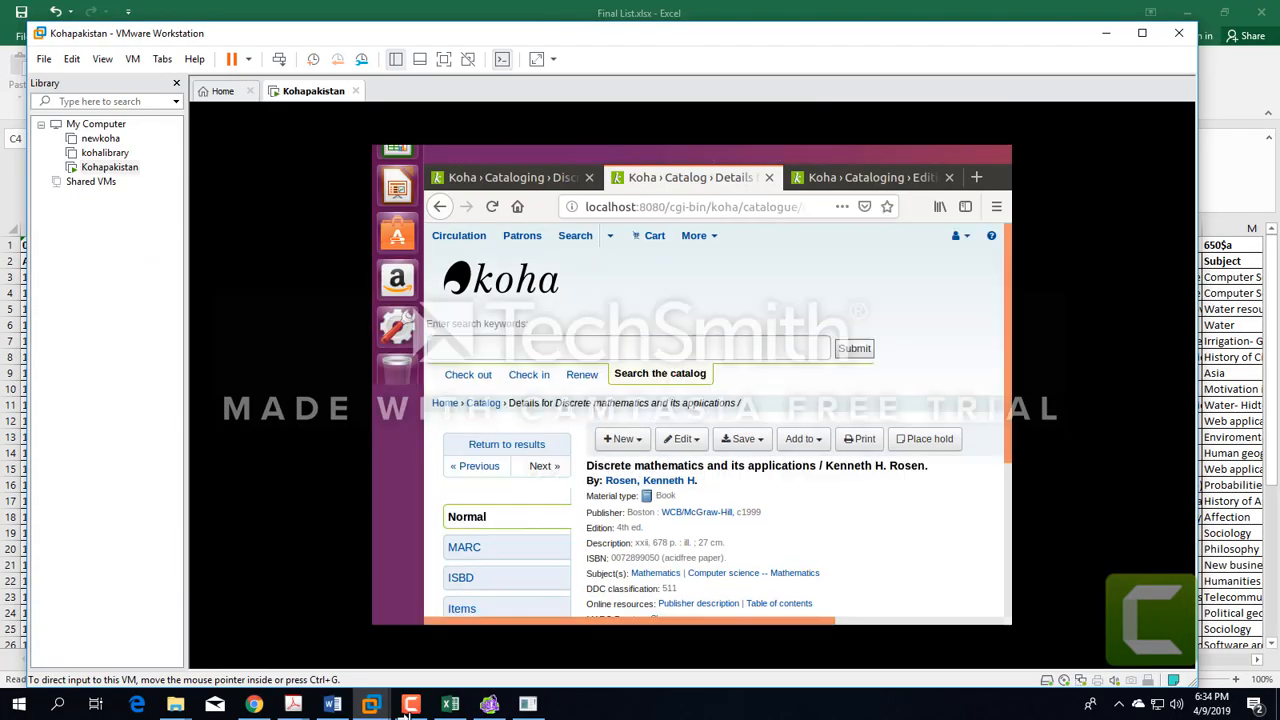
Return to the MarcEdit translator and join the 952 item arguments from 952$8 through 952$o
{"action": "mouse_move", "coordinate": [371, 700]}
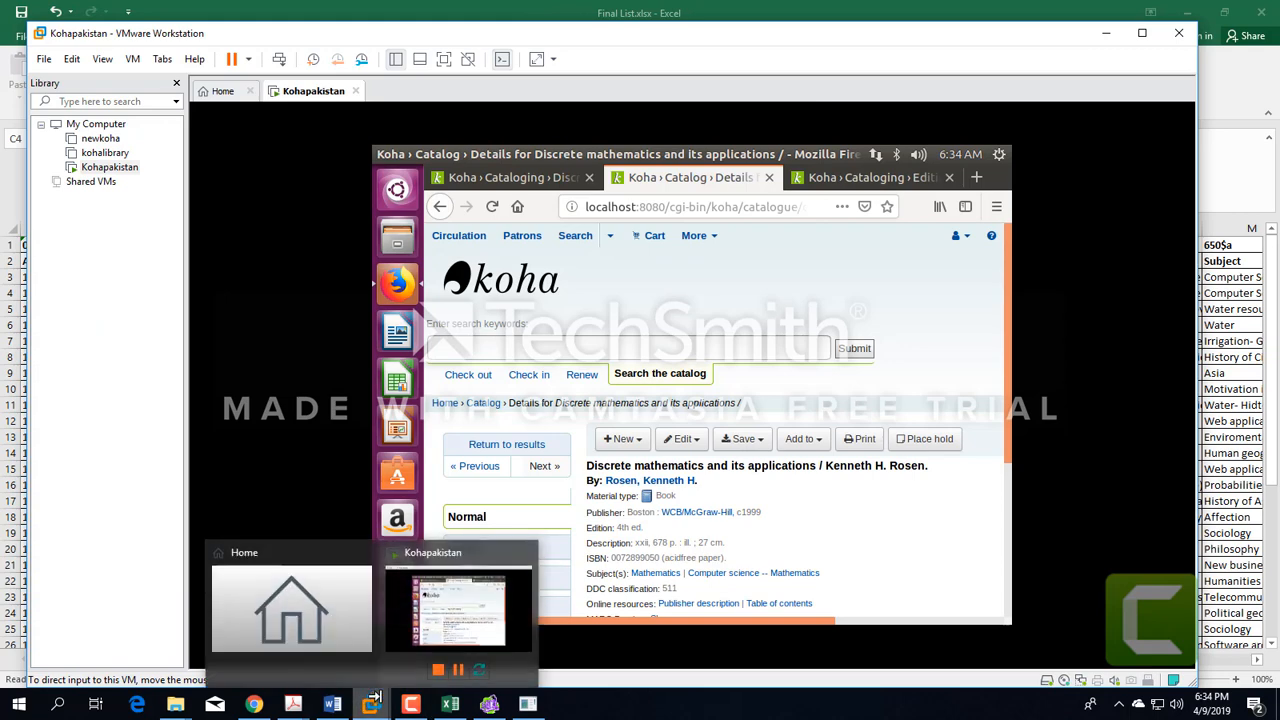
{"action": "left_click", "coordinate": [482, 698]}
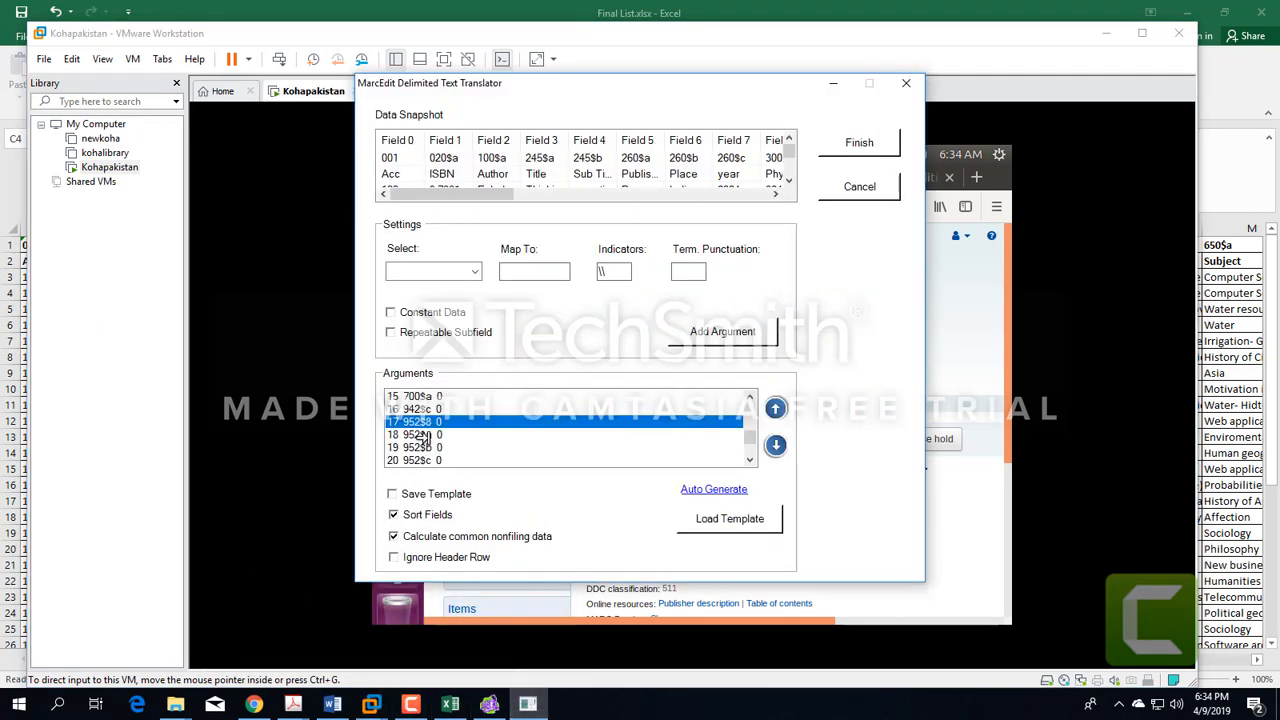
{"action": "left_click", "coordinate": [421, 433], "text": "shift"}
{"action": "left_click", "coordinate": [423, 448], "text": "ctrl"}
{"action": "left_click", "coordinate": [421, 459], "text": "ctrl"}
{"action": "scroll", "coordinate": [422, 446], "scroll_direction": "down", "scroll_amount": 2}
{"action": "left_click", "coordinate": [423, 411], "text": "ctrl"}
{"action": "left_click", "coordinate": [422, 421], "text": "ctrl"}
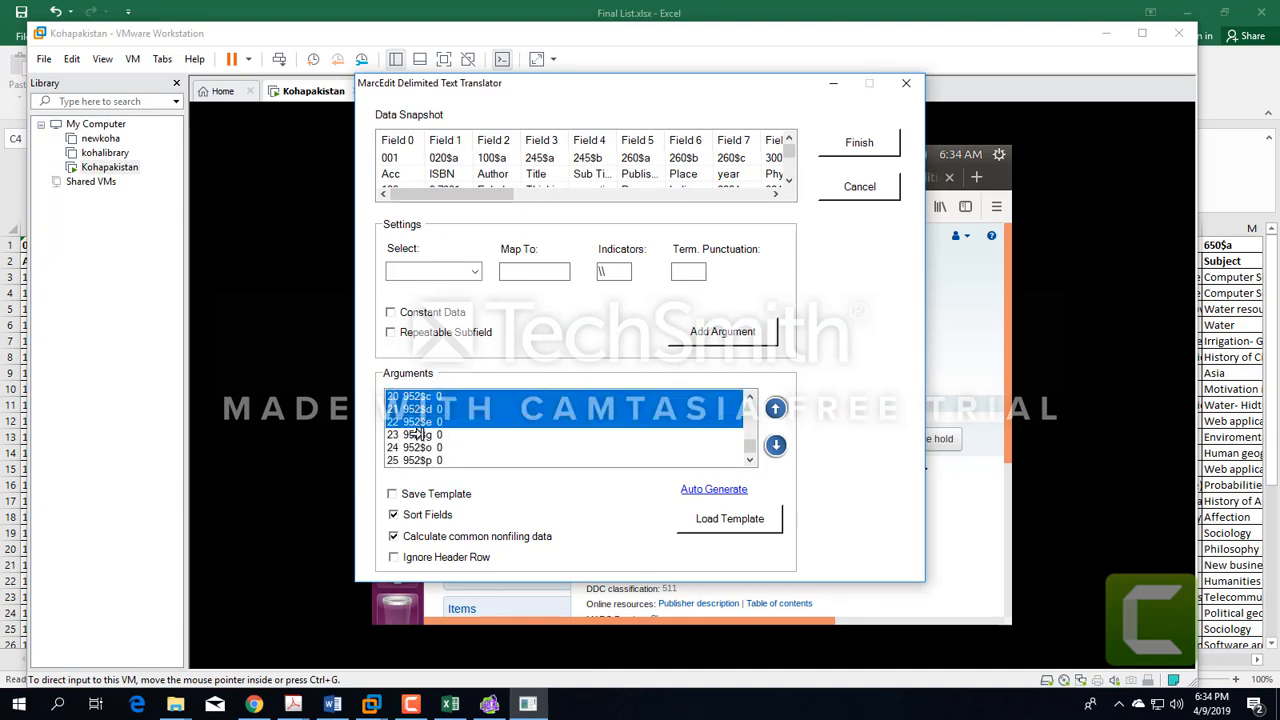
{"action": "left_click", "coordinate": [422, 434], "text": "ctrl"}
{"action": "left_click", "coordinate": [422, 447], "text": "ctrl"}
{"action": "left_click", "coordinate": [423, 460], "text": "ctrl"}
{"action": "left_click", "coordinate": [428, 463], "text": "ctrl"}
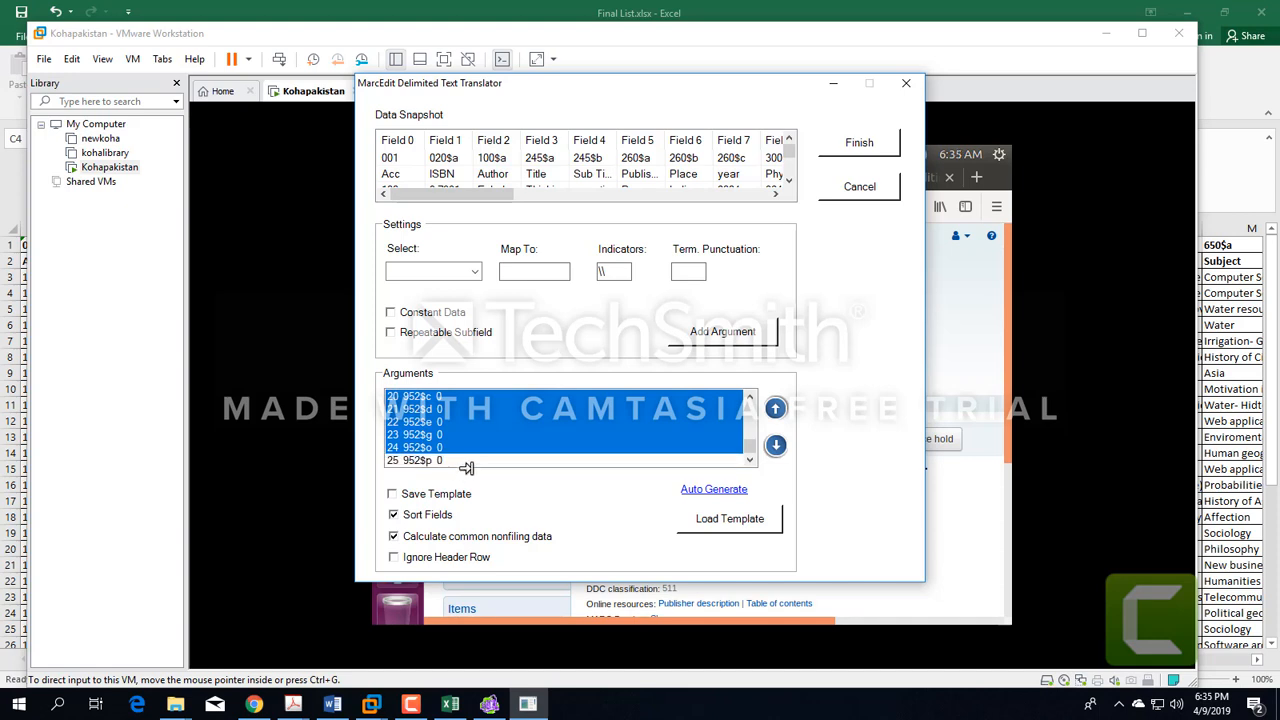
{"action": "right_click", "coordinate": [447, 418]}
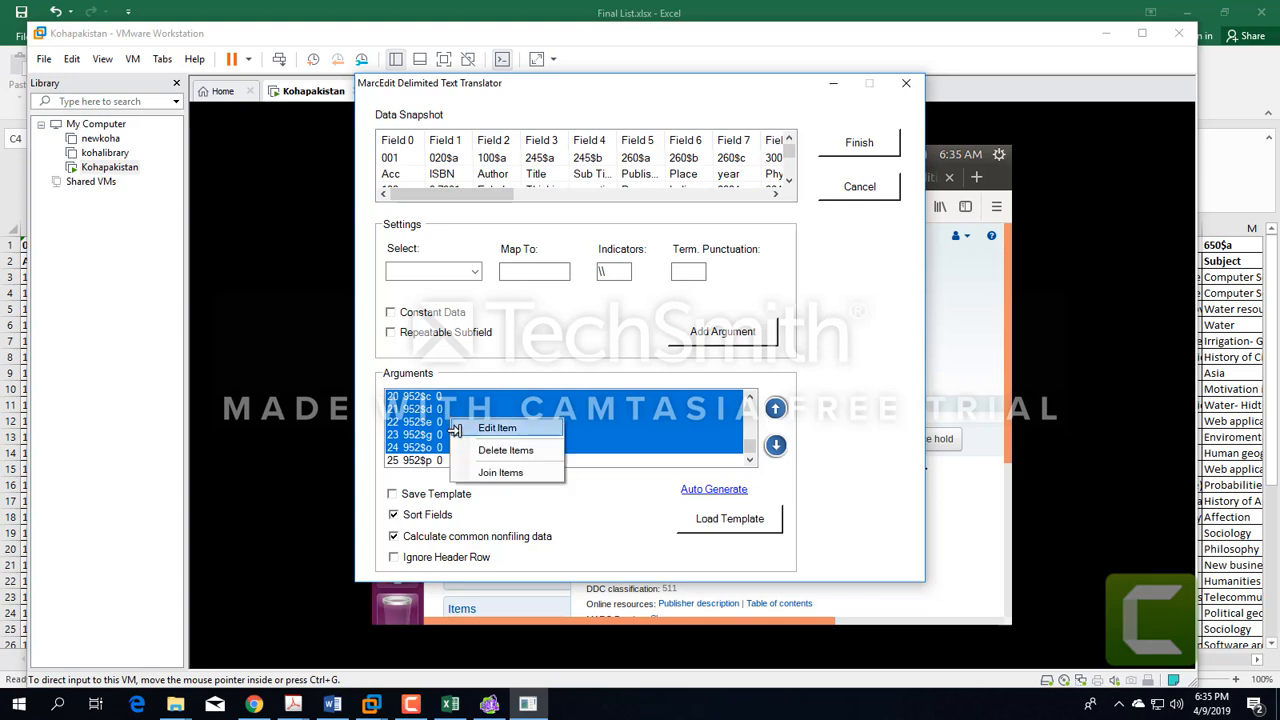
{"action": "left_click", "coordinate": [510, 471]}
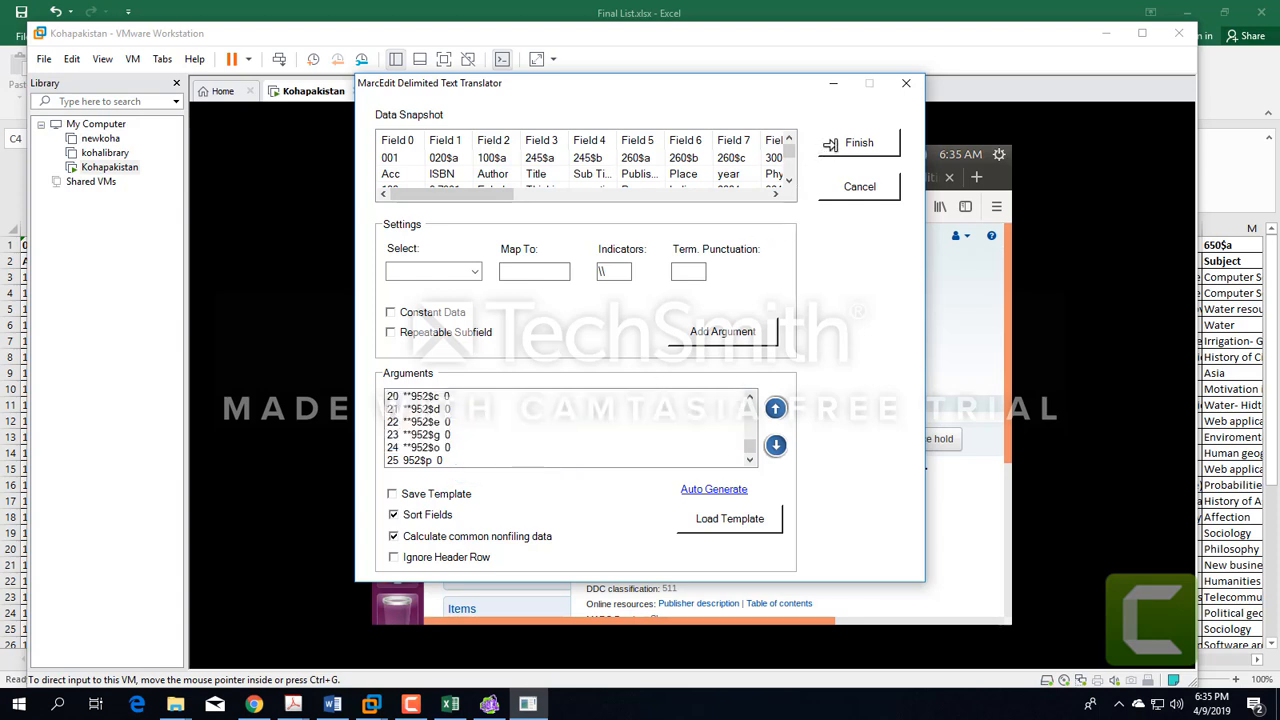
Finish the delimited text translation and load Latest Marc.mrk from the Desktop as the MARC Tools input file
{"action": "left_click", "coordinate": [855, 143]}
{"action": "left_click", "coordinate": [712, 402]}
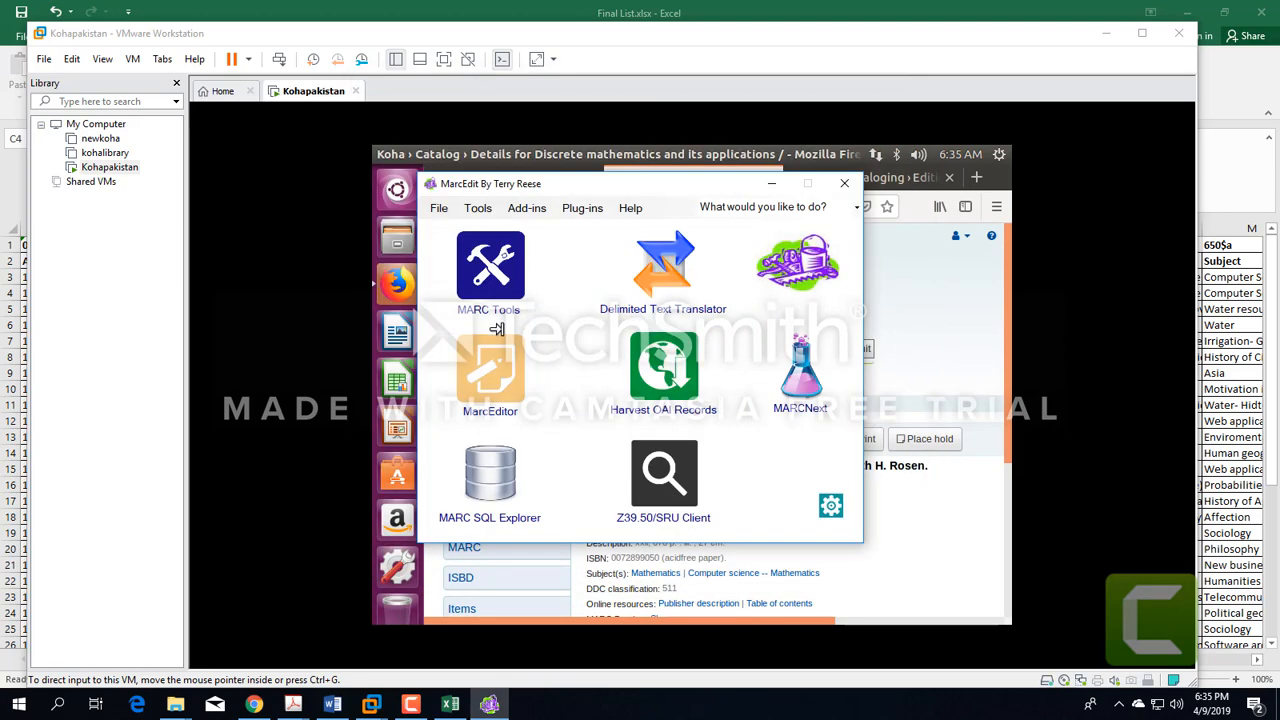
{"action": "left_click", "coordinate": [489, 310]}
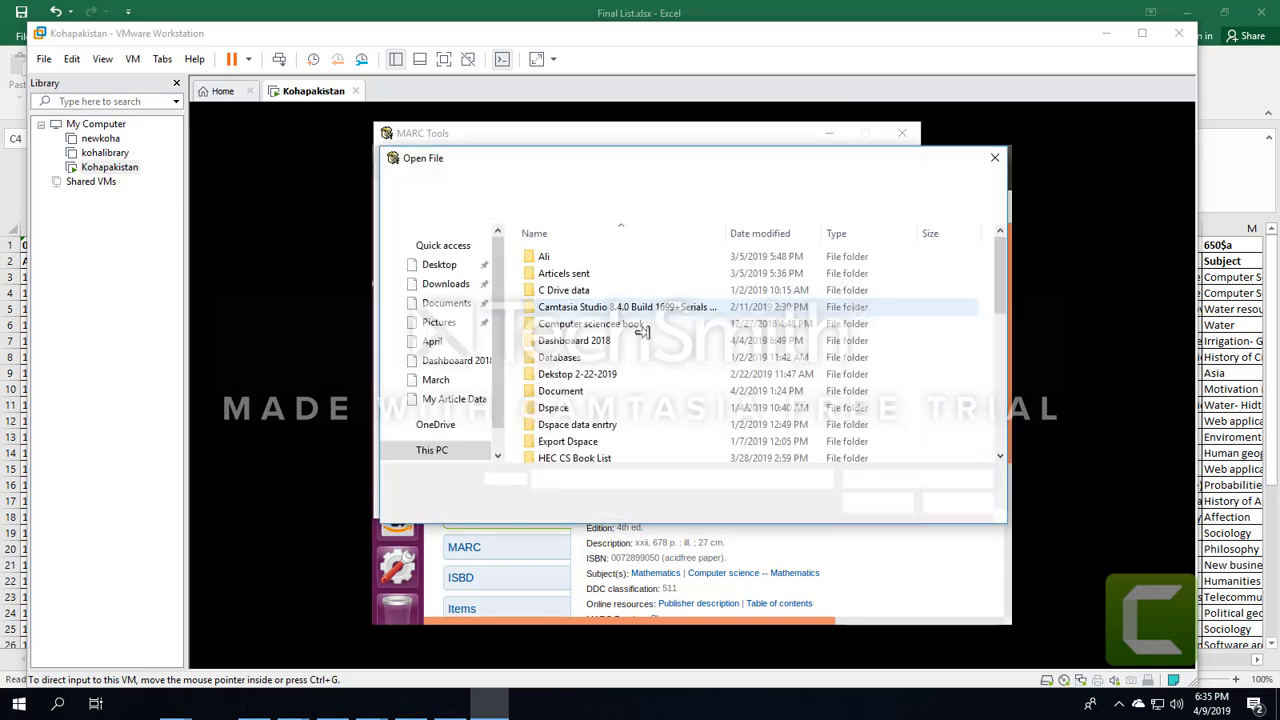
{"action": "scroll", "coordinate": [620, 346], "scroll_direction": "down", "scroll_amount": 3}
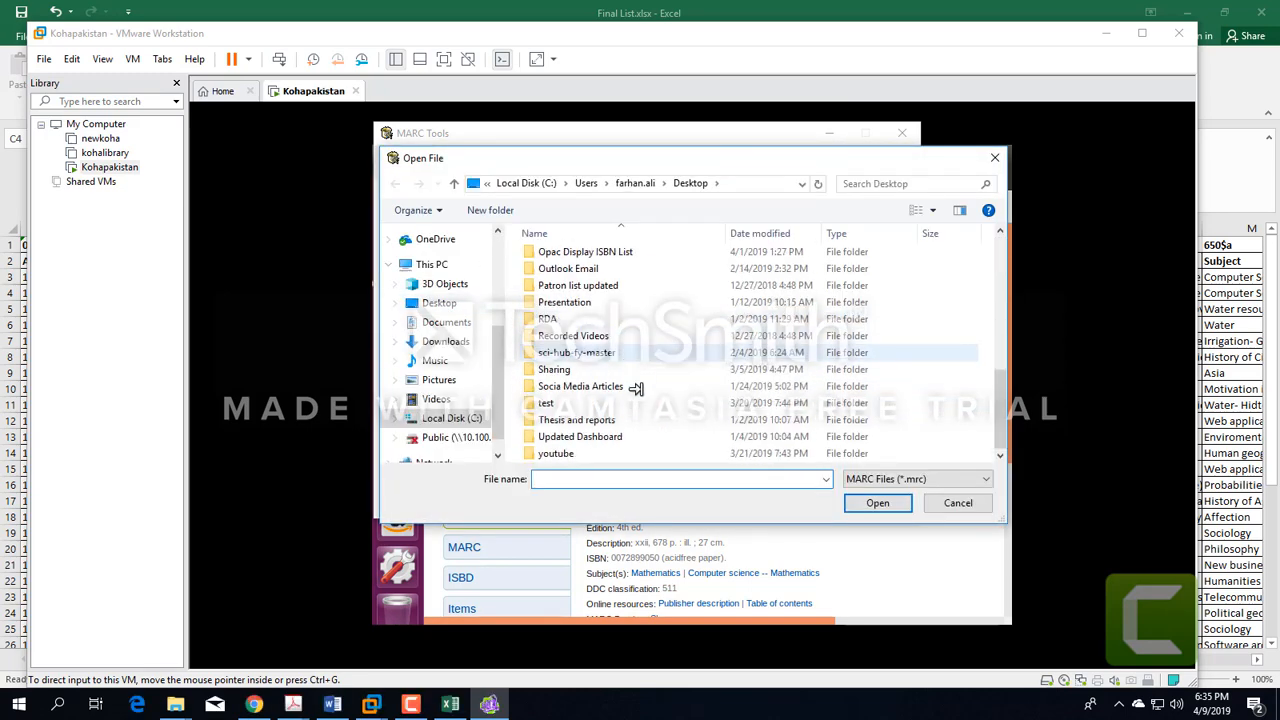
{"action": "scroll", "coordinate": [630, 342], "scroll_direction": "down", "scroll_amount": 5}
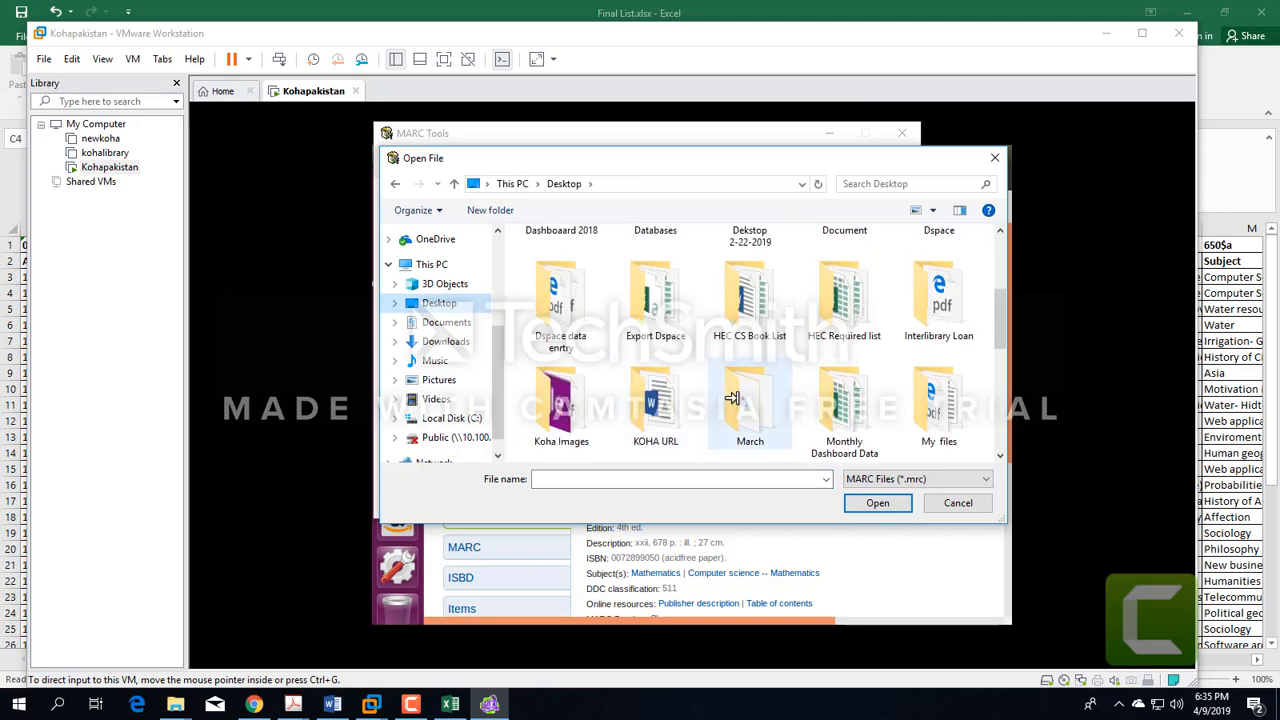
{"action": "left_click", "coordinate": [878, 479]}
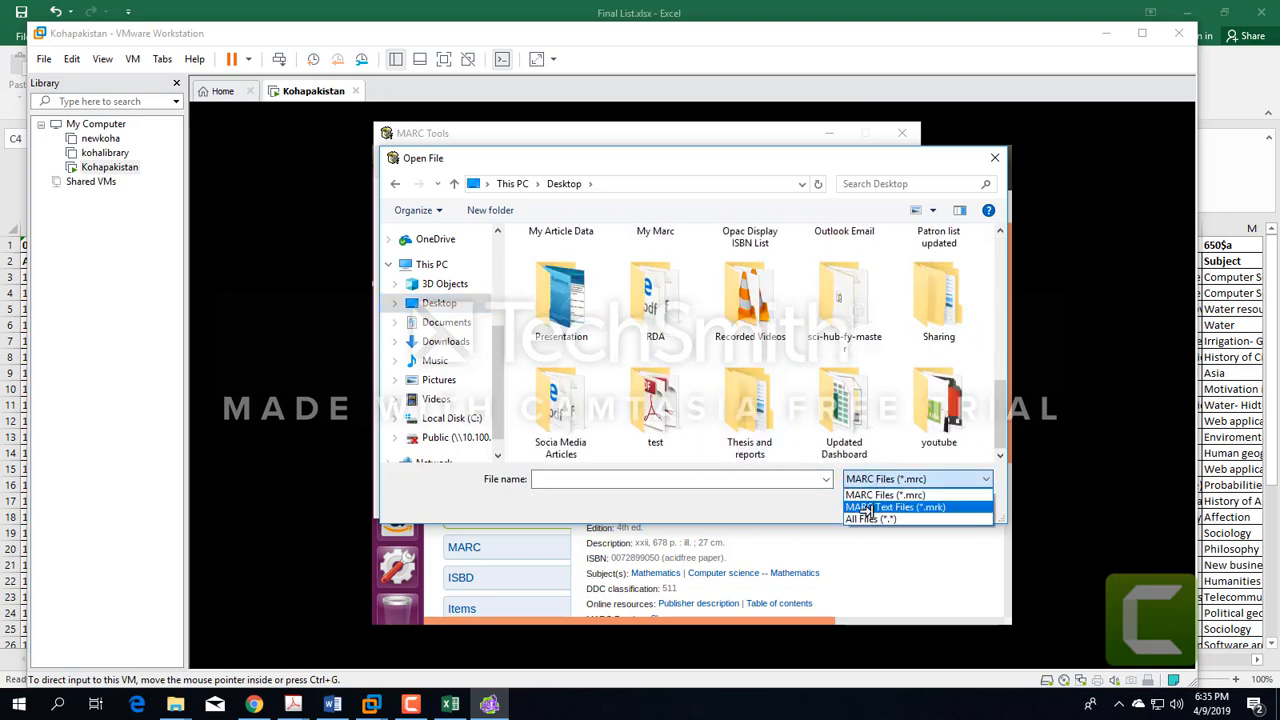
{"action": "left_click", "coordinate": [860, 513]}
{"action": "key", "text": "l"}
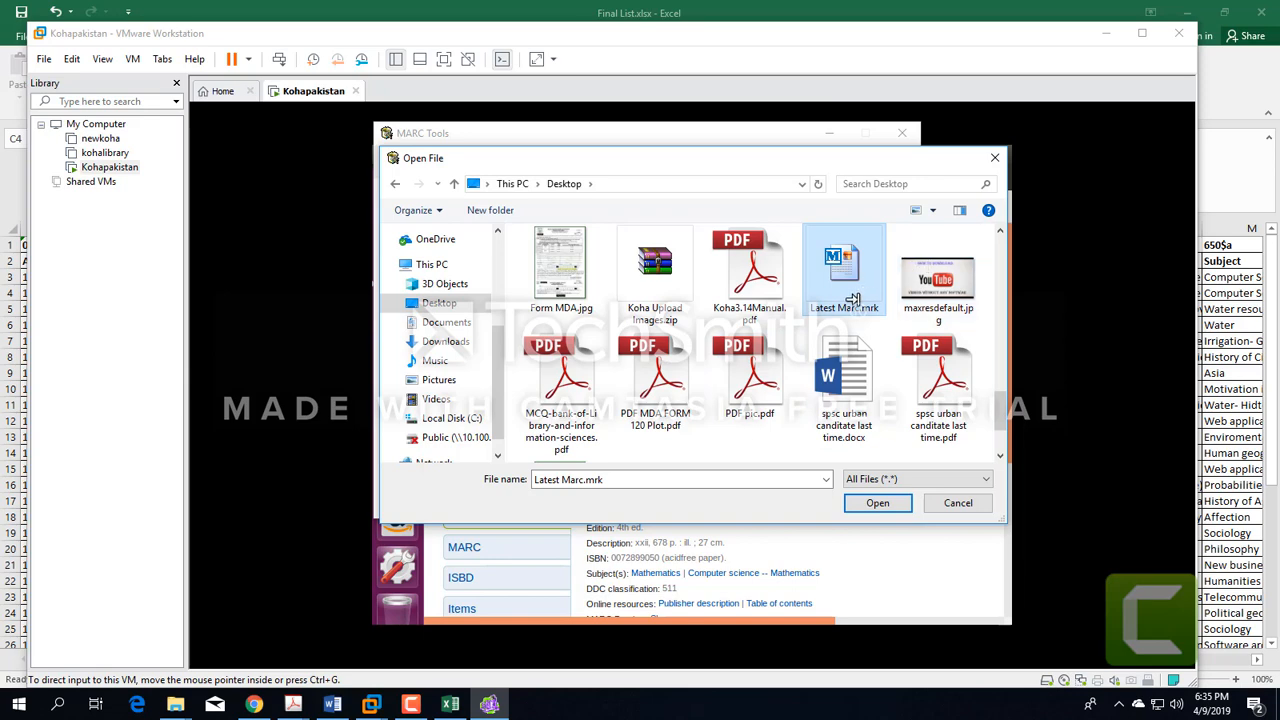
{"action": "left_click", "coordinate": [877, 502]}
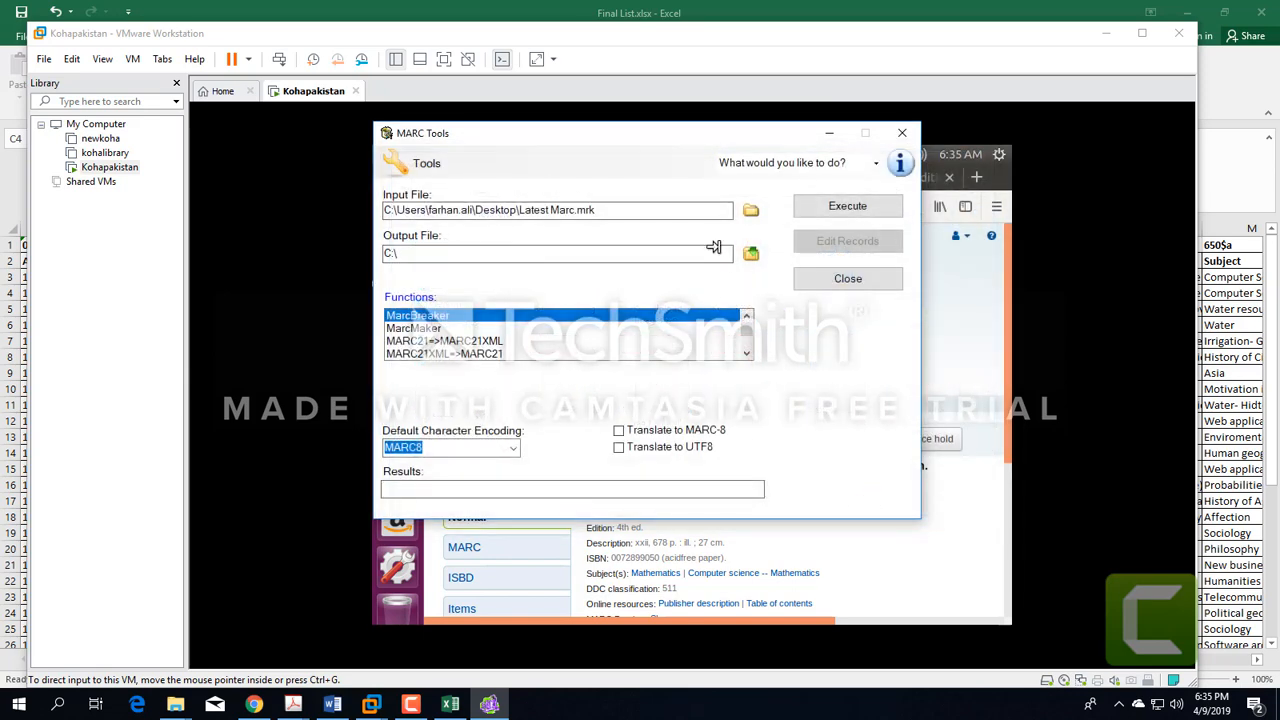
Set the output file to Latest Marc.mrkk.mrk on the Desktop without replacing Latest Marc.mrk, and run the MarcMaker function
{"action": "left_click", "coordinate": [749, 255]}
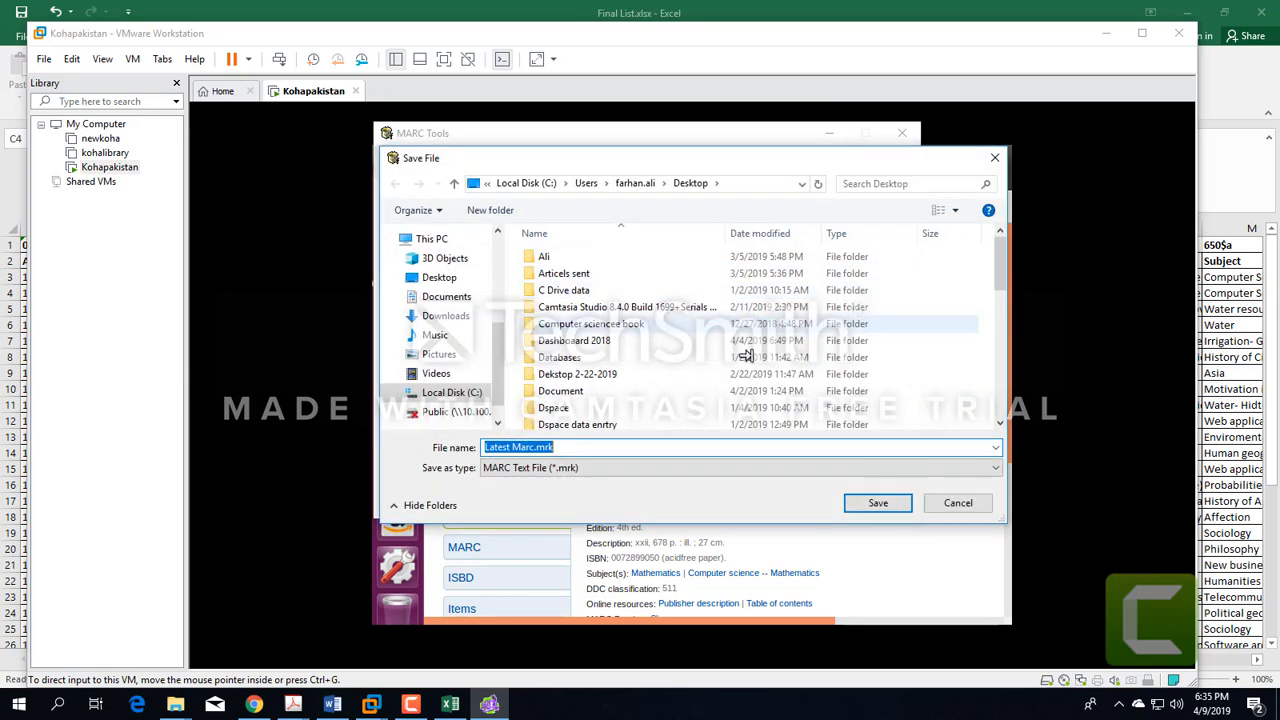
{"action": "left_click", "coordinate": [600, 447]}
{"action": "left_click", "coordinate": [878, 502]}
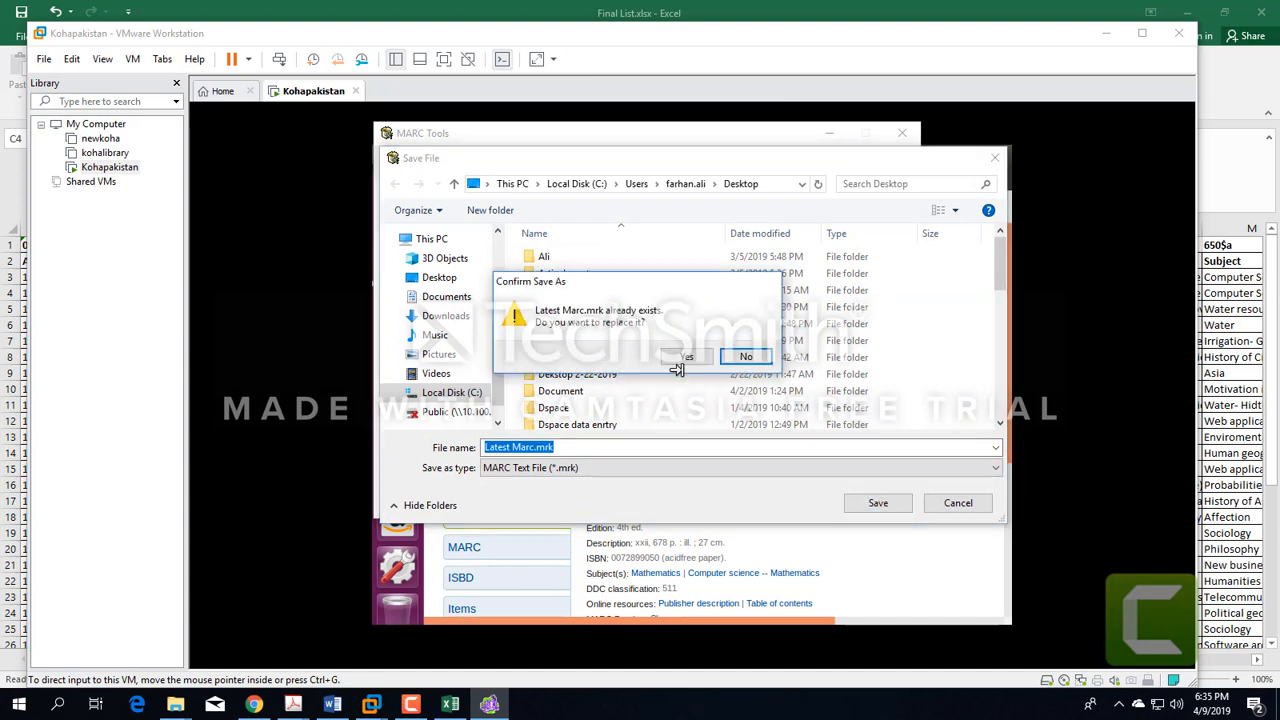
{"action": "left_click", "coordinate": [744, 360]}
{"action": "left_click", "coordinate": [567, 447]}
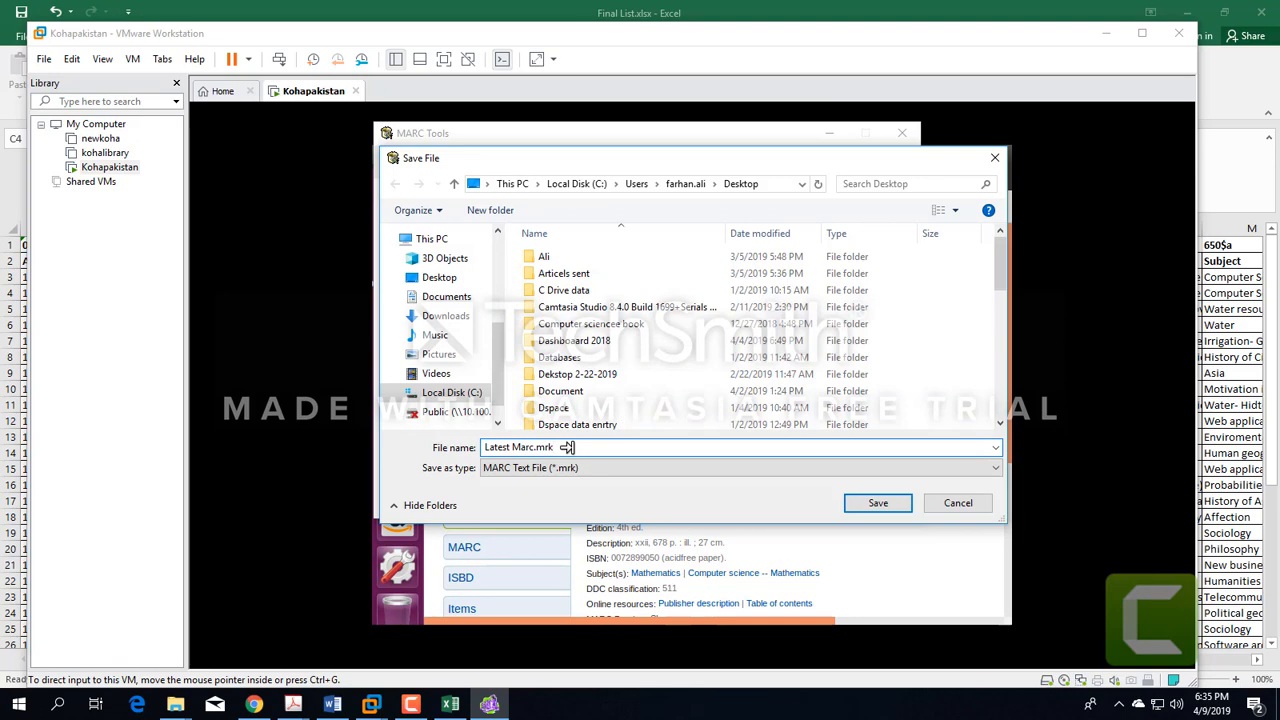
{"action": "left_click", "coordinate": [879, 503]}
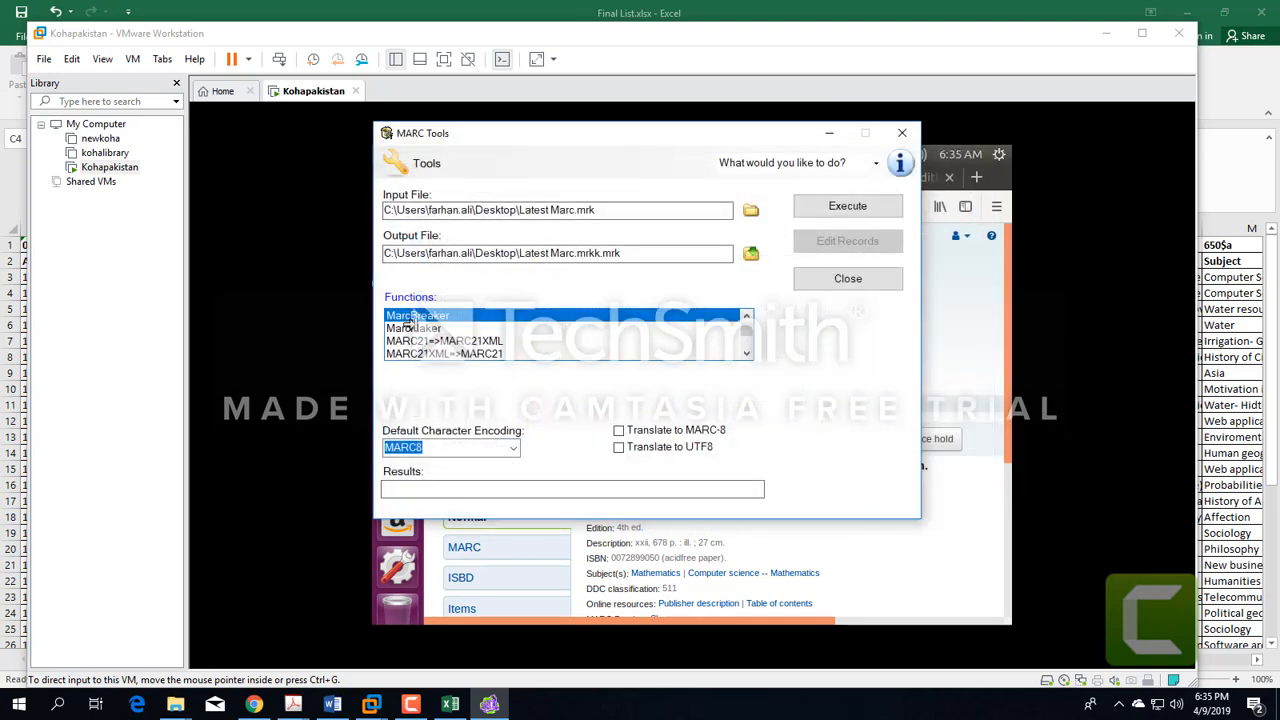
{"action": "left_click", "coordinate": [411, 325]}
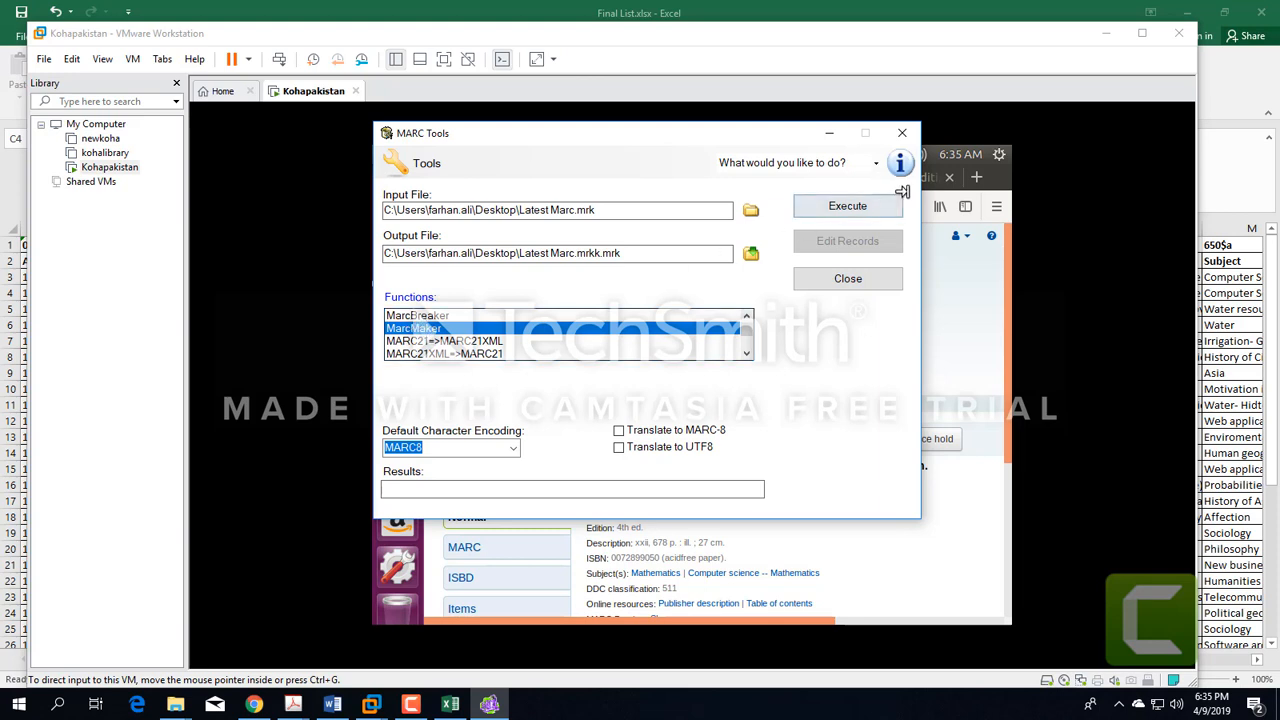
{"action": "left_click", "coordinate": [848, 206]}
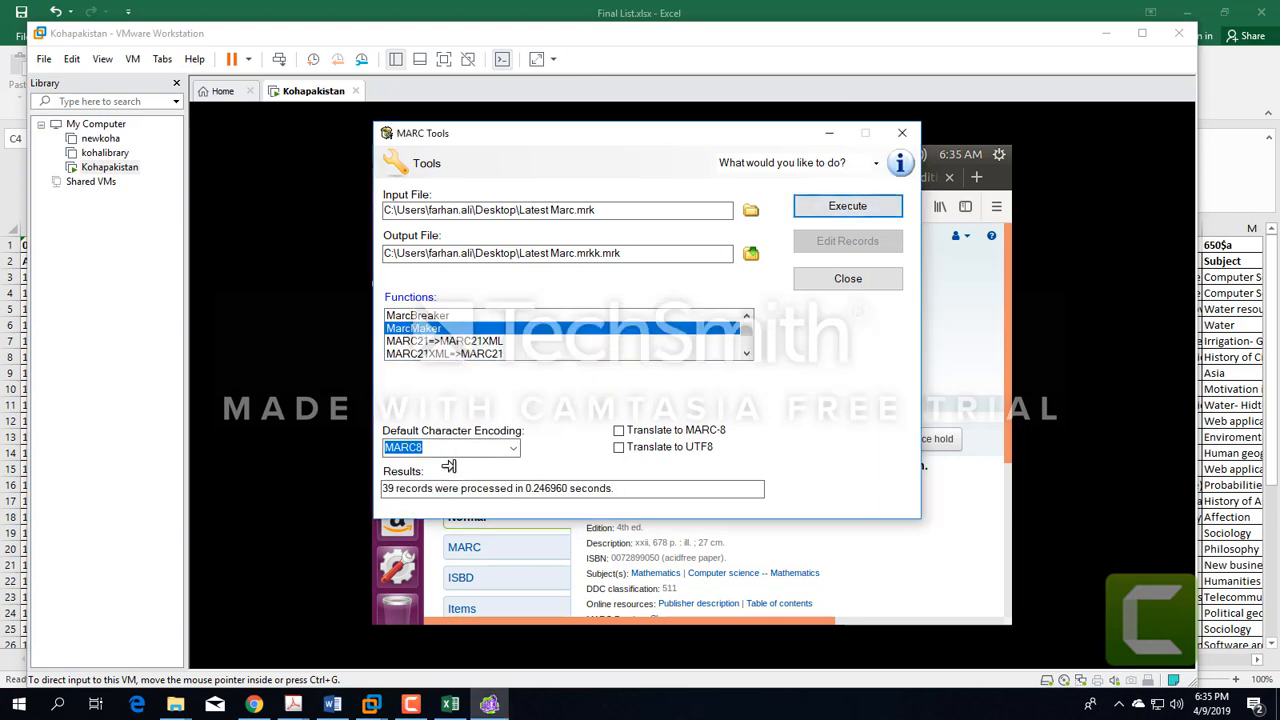
Compare the processed record count with the last rows of the Final List.xlsx sheet, and close MARC Tools
{"action": "double_click", "coordinate": [386, 488]}
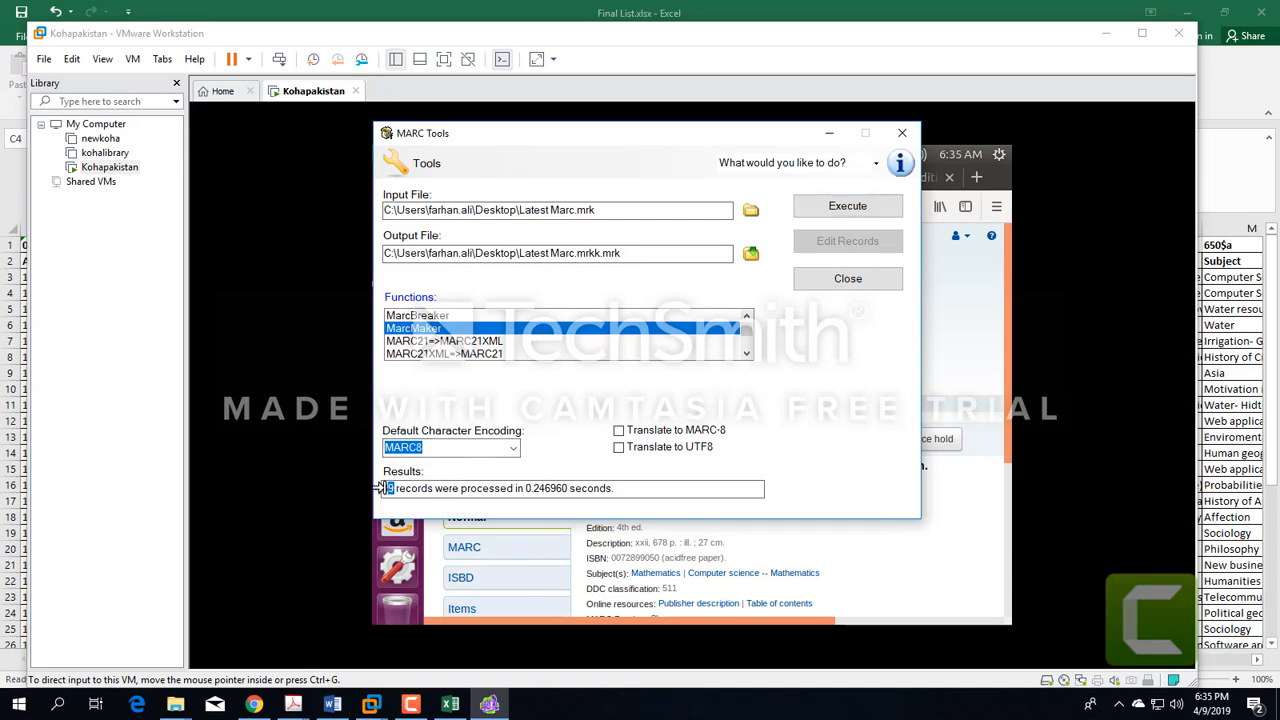
{"action": "left_click", "coordinate": [450, 704]}
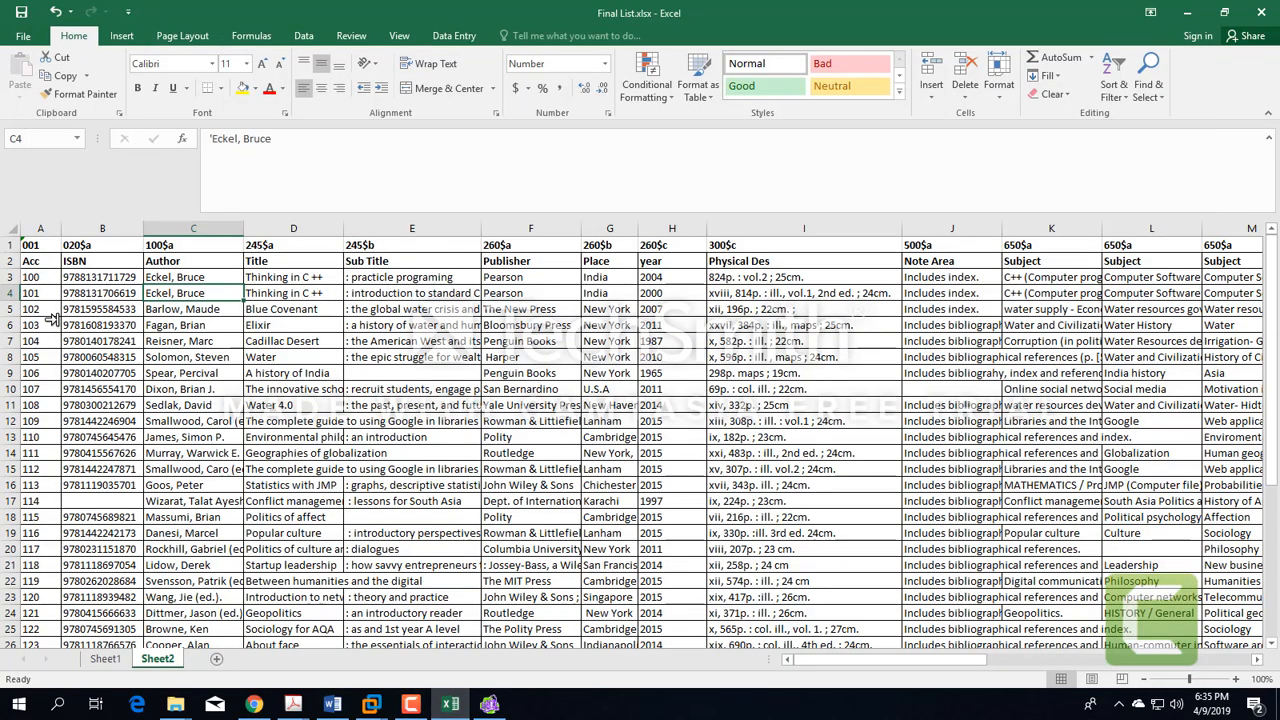
{"action": "scroll", "coordinate": [40, 291], "scroll_direction": "down", "scroll_amount": 5}
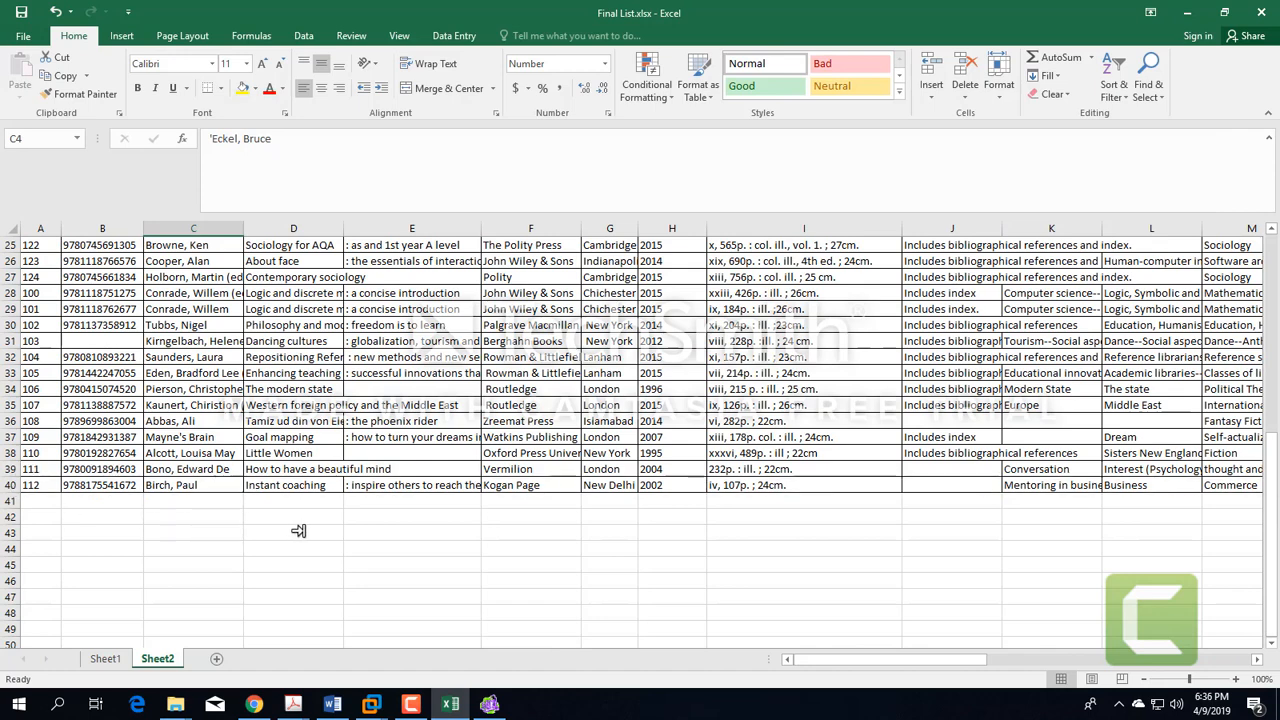
{"action": "left_click", "coordinate": [489, 704]}
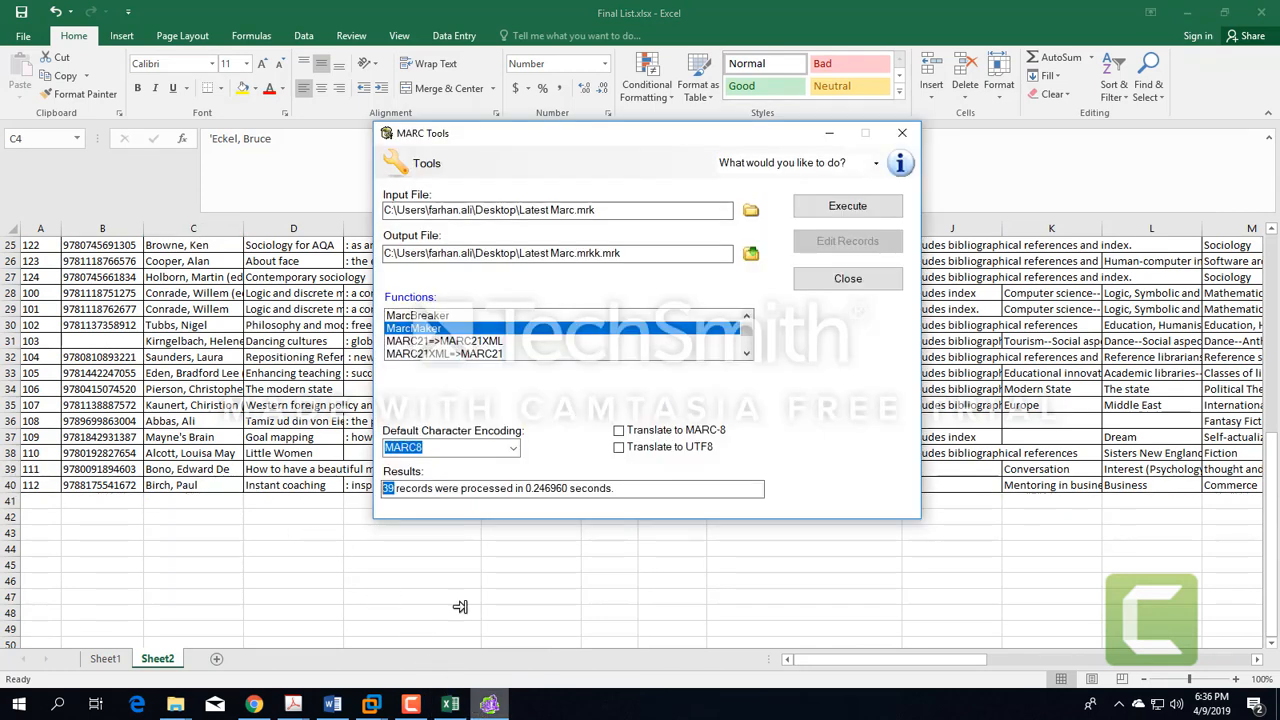
{"action": "left_click", "coordinate": [846, 279]}
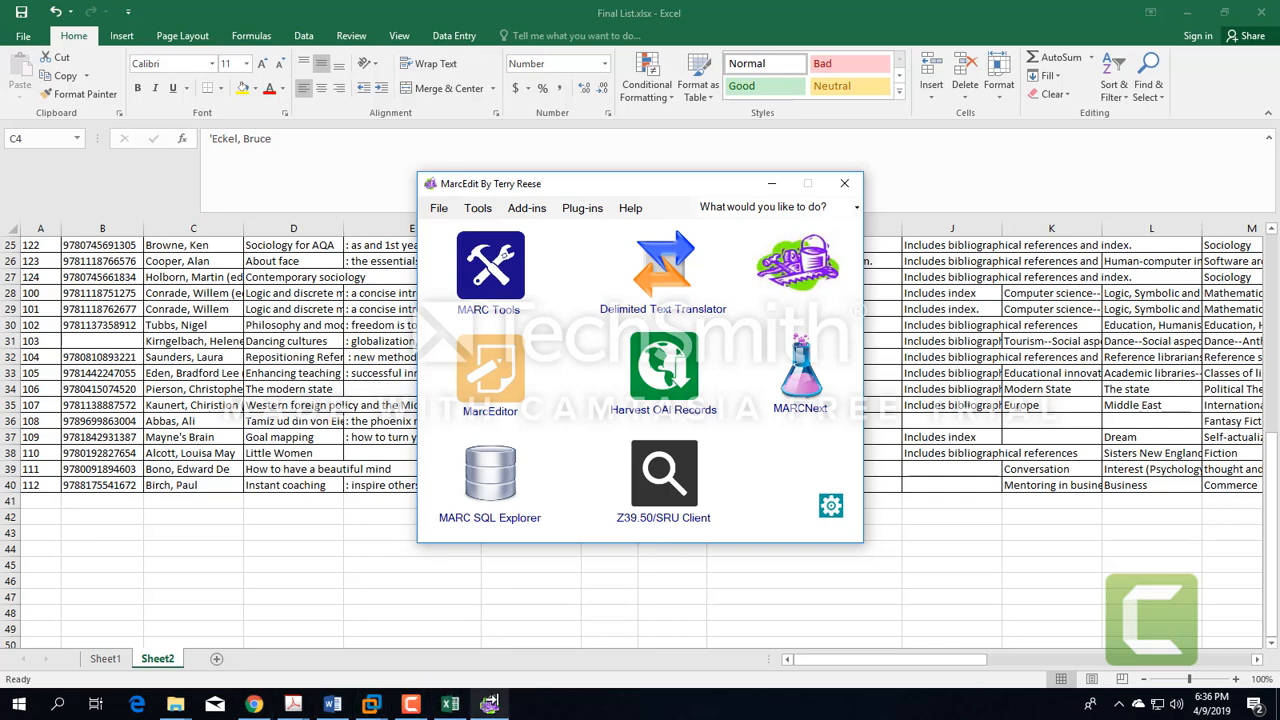
Switch to the Koha virtual machine in full screen and open Stage MARC records for import from Koha's tools
{"action": "mouse_move", "coordinate": [369, 703]}
{"action": "left_click", "coordinate": [460, 600]}
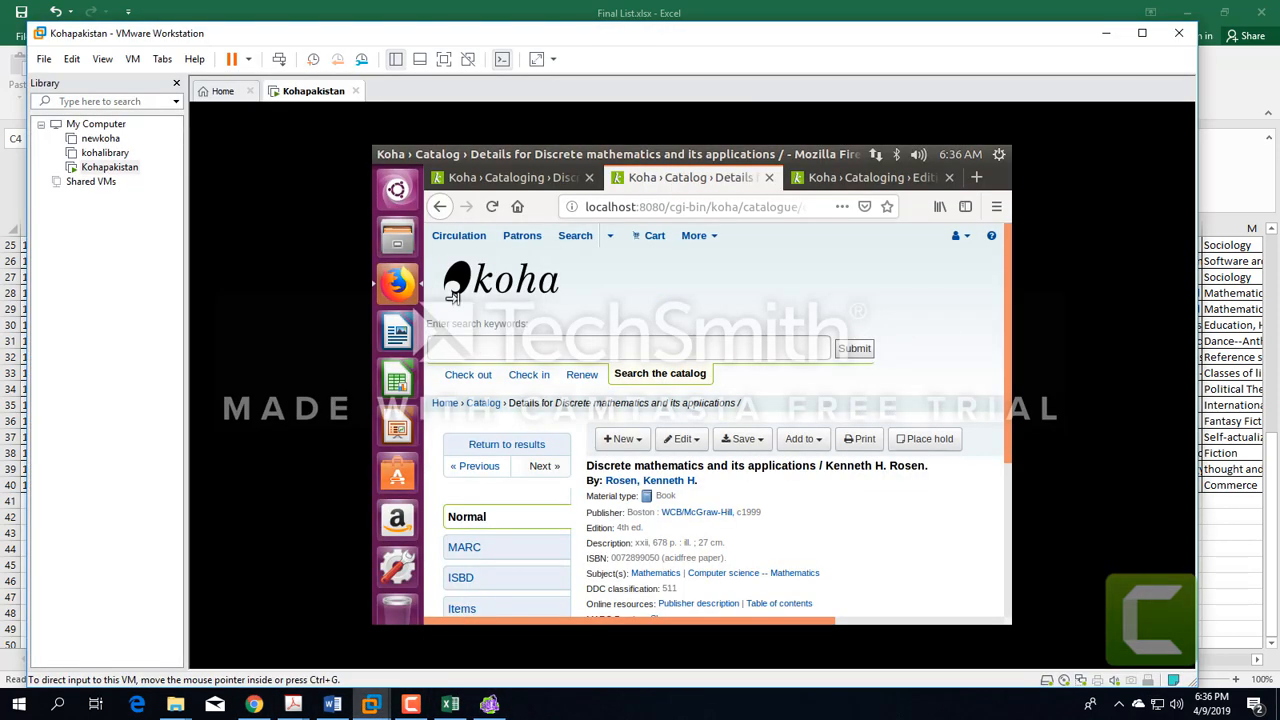
{"action": "left_click", "coordinate": [443, 58]}
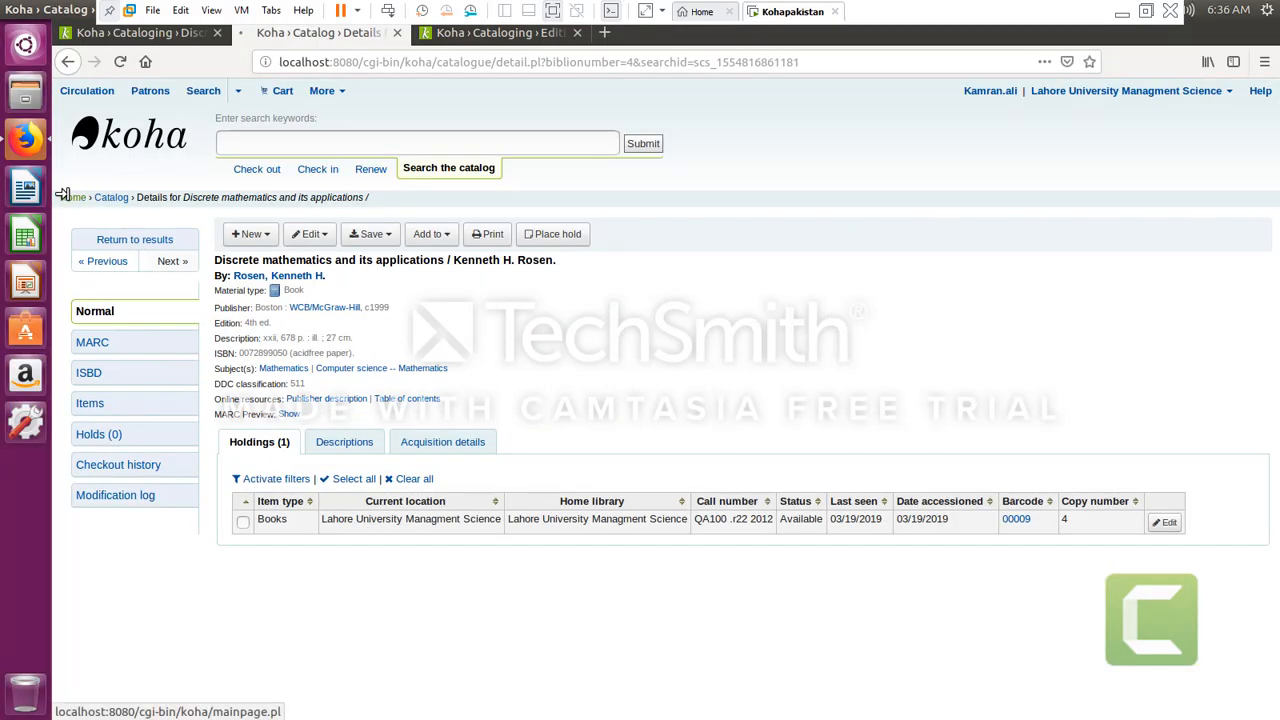
{"action": "left_click", "coordinate": [66, 200]}
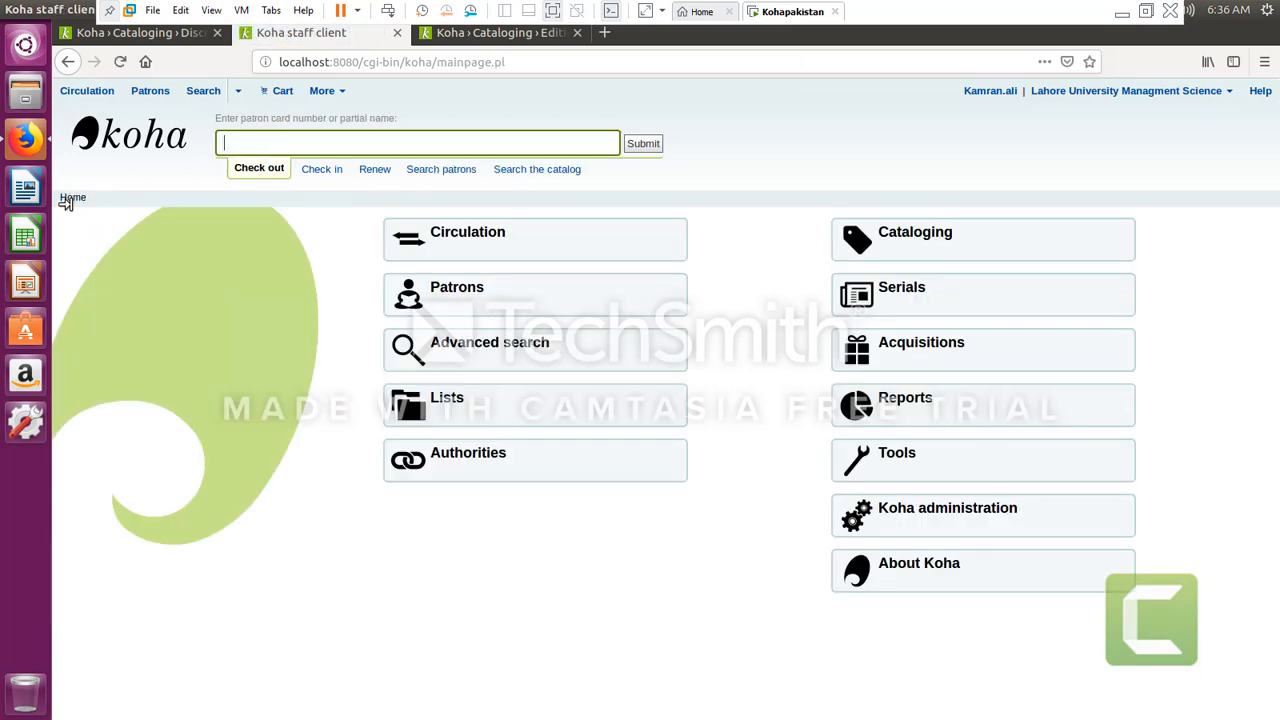
{"action": "left_click", "coordinate": [903, 470]}
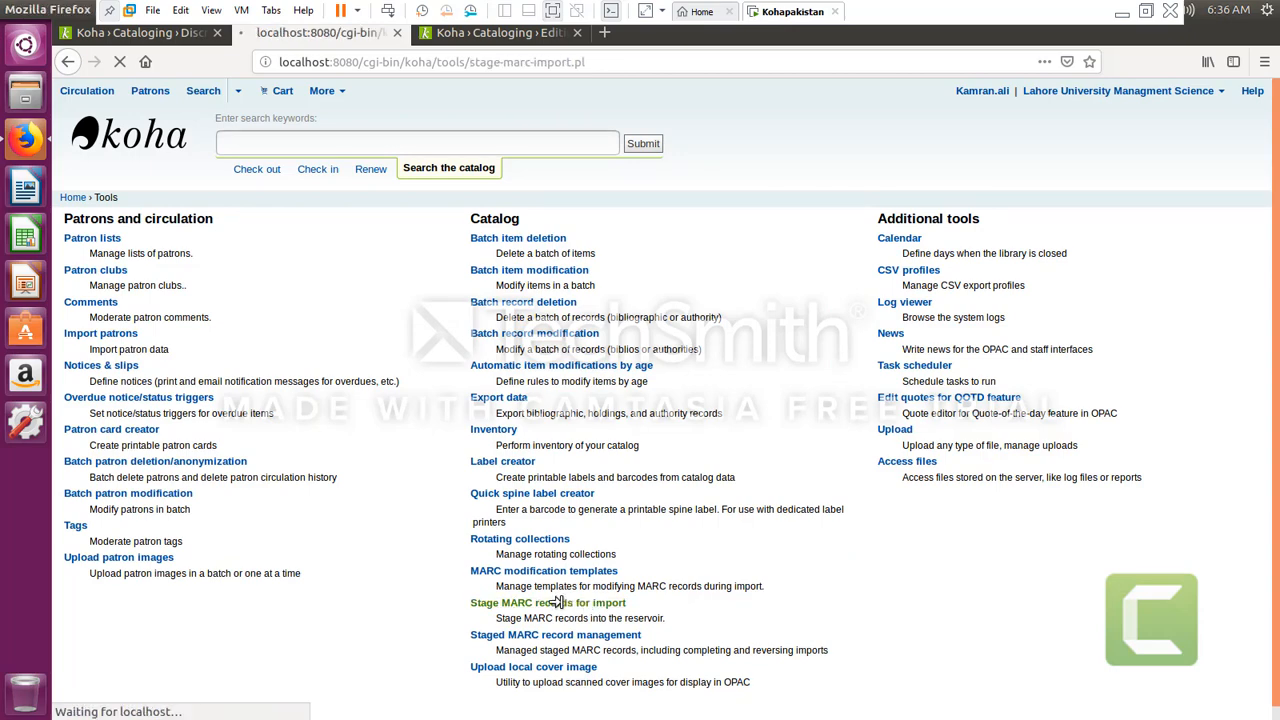
Look for the MARC file to stage in the virtual machine's home and Desktop folders, and leave full screen
{"action": "left_click", "coordinate": [350, 320]}
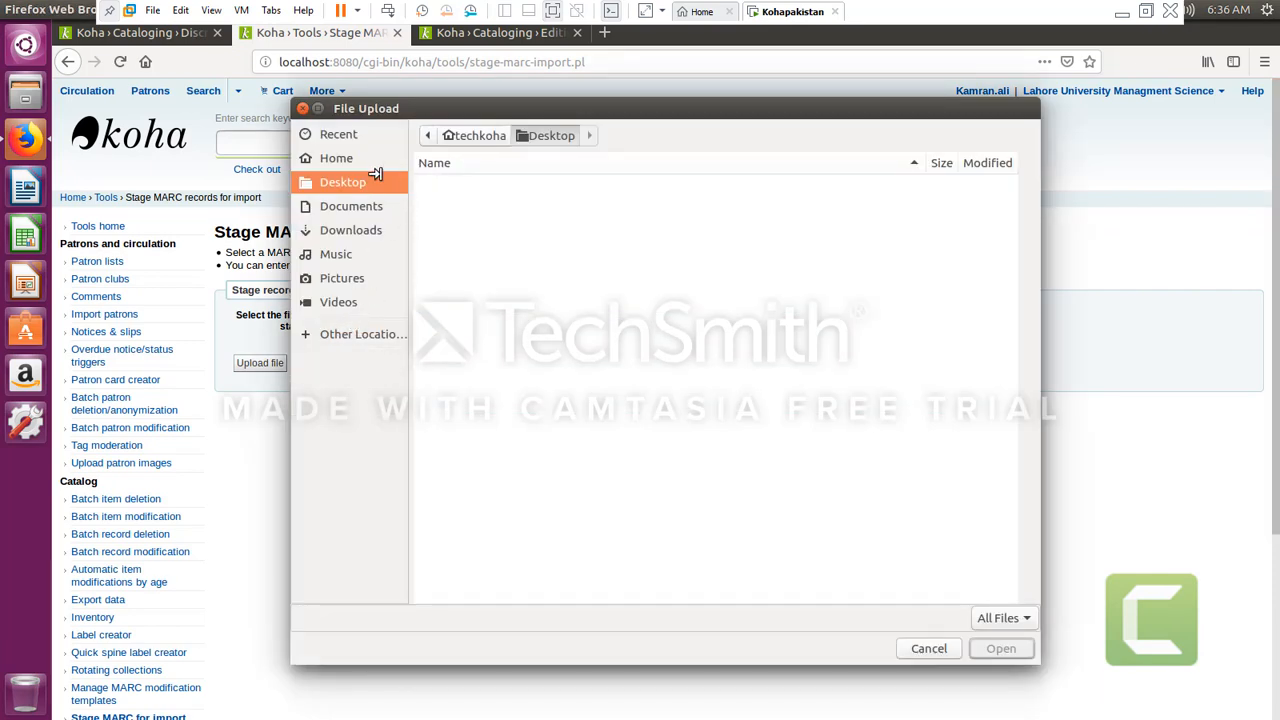
{"action": "left_click", "coordinate": [456, 135]}
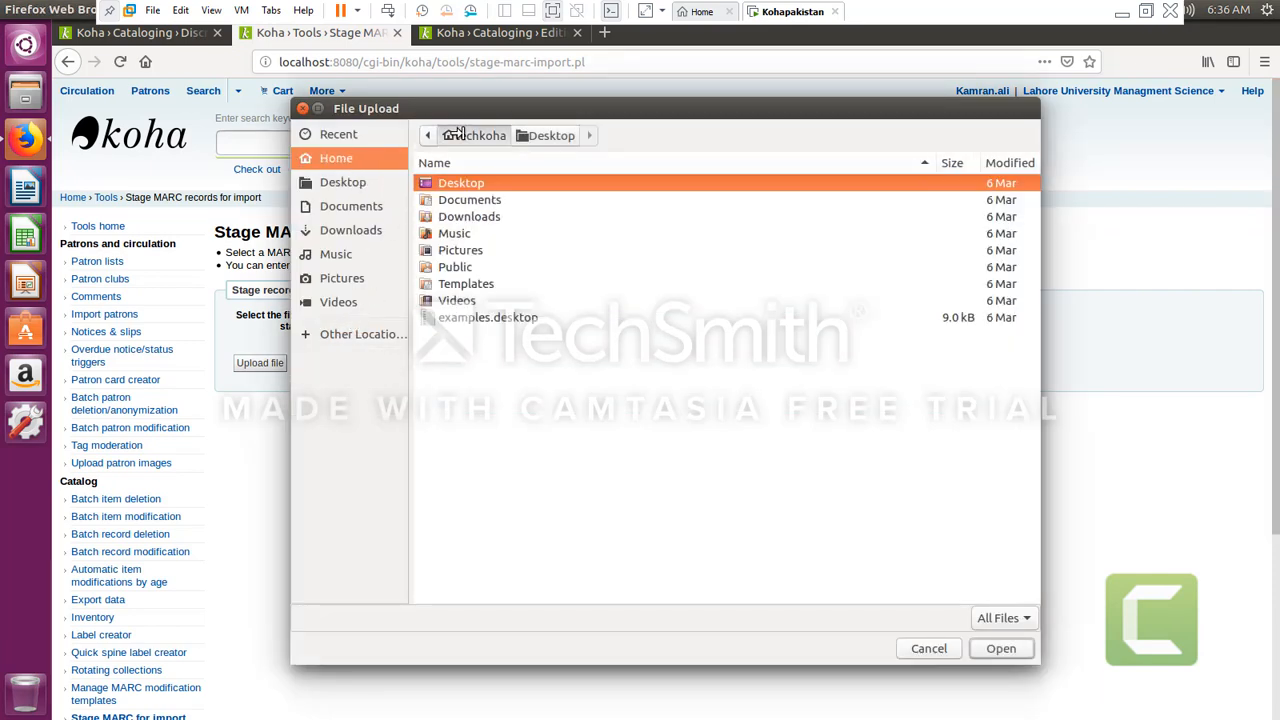
{"action": "left_click", "coordinate": [537, 136]}
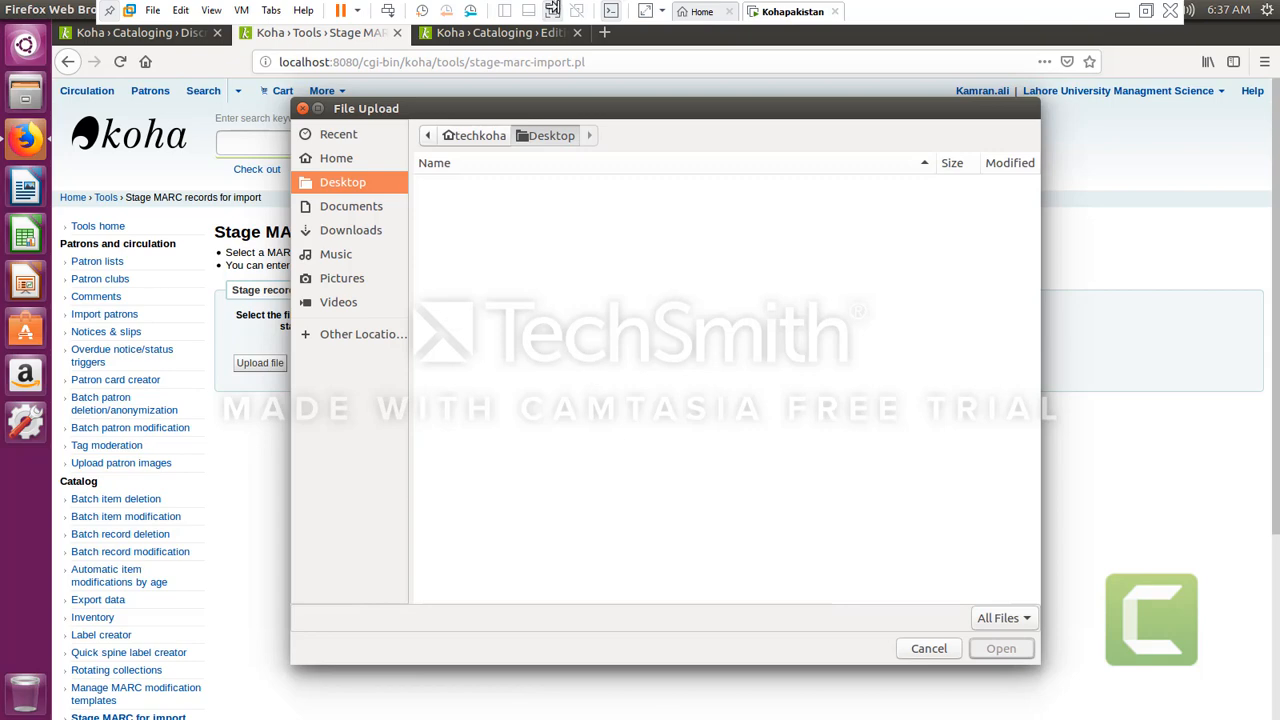
{"action": "left_click", "coordinate": [552, 11]}
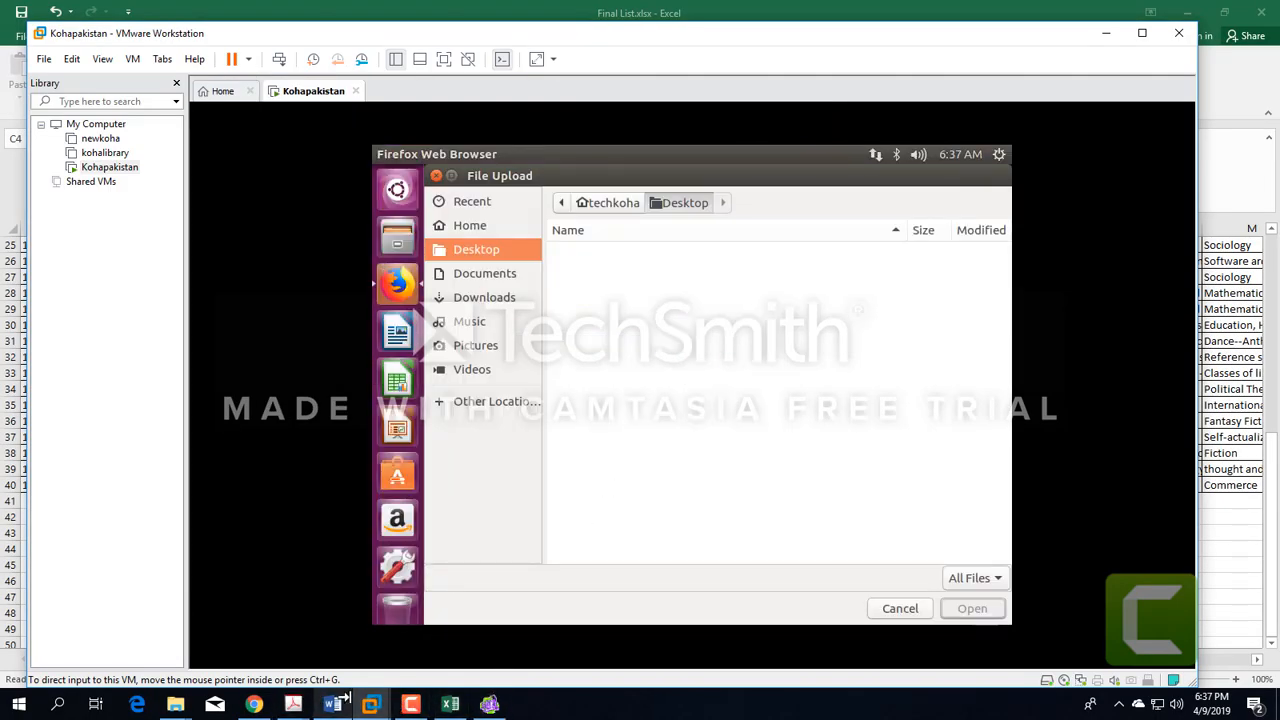
{"action": "mouse_move", "coordinate": [404, 698]}
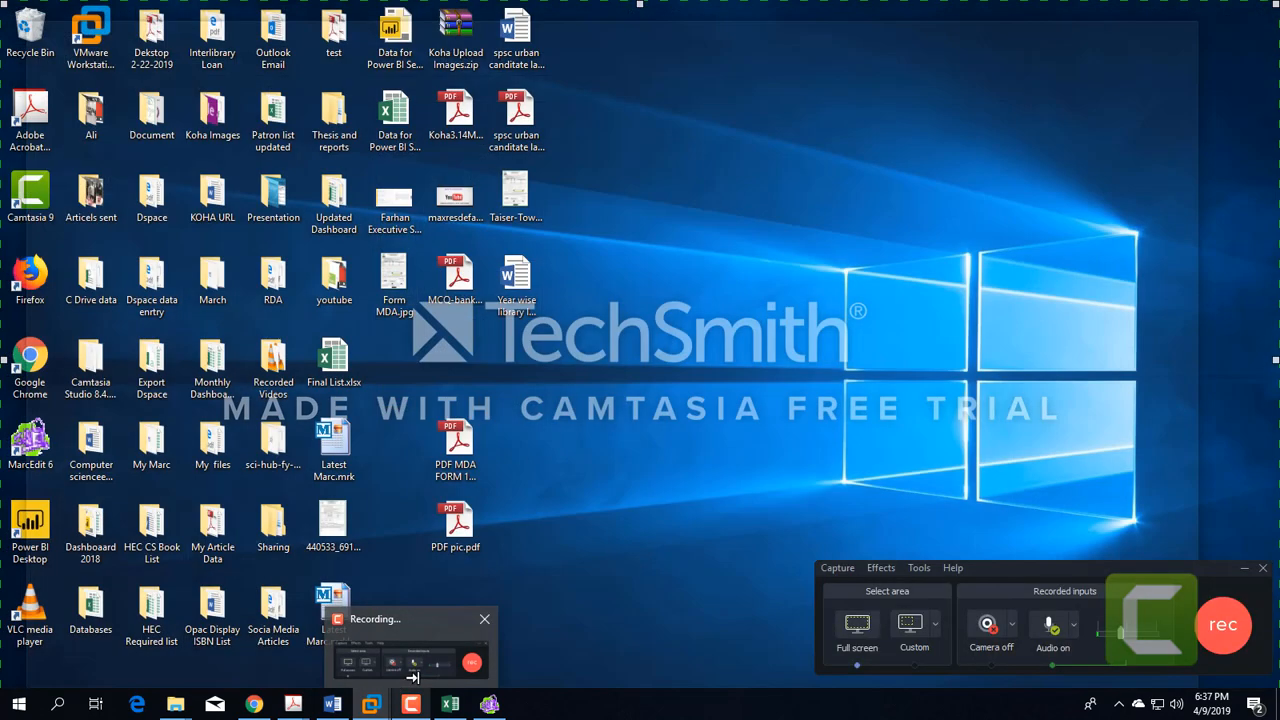
{"action": "left_click", "coordinate": [428, 624]}
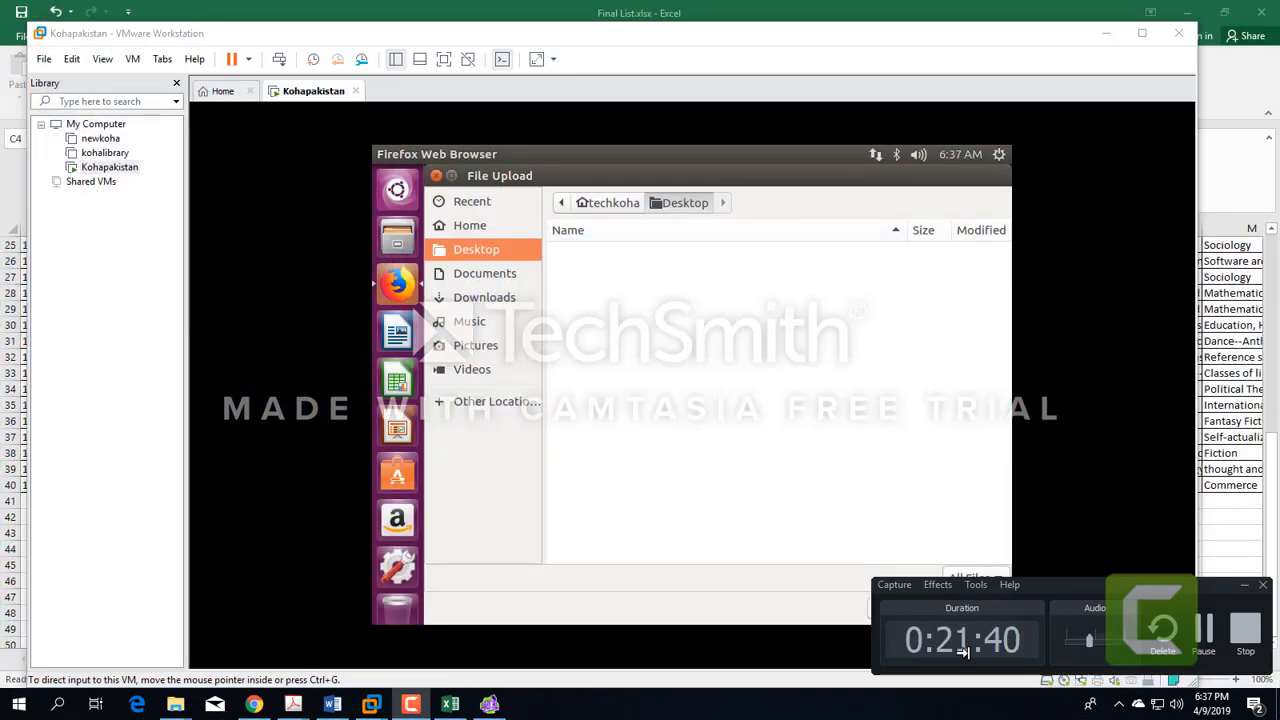
{"action": "left_click", "coordinate": [975, 584]}
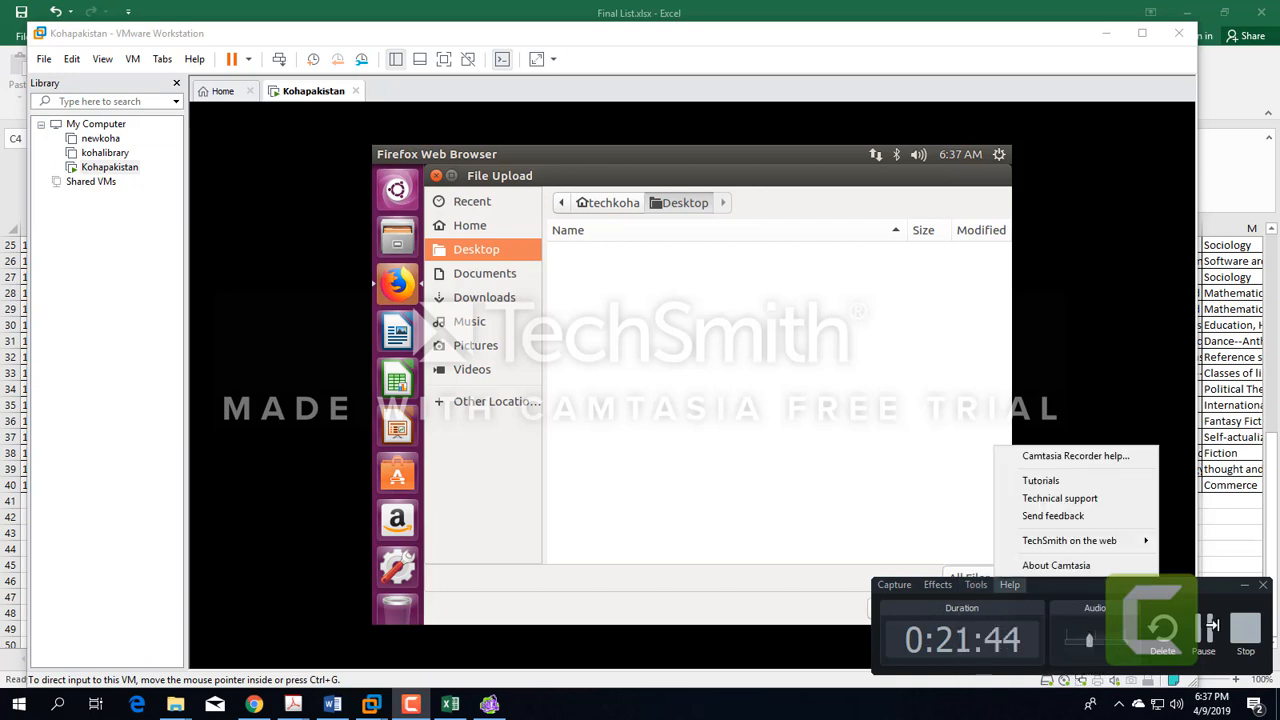
{"action": "left_click", "coordinate": [1195, 628]}
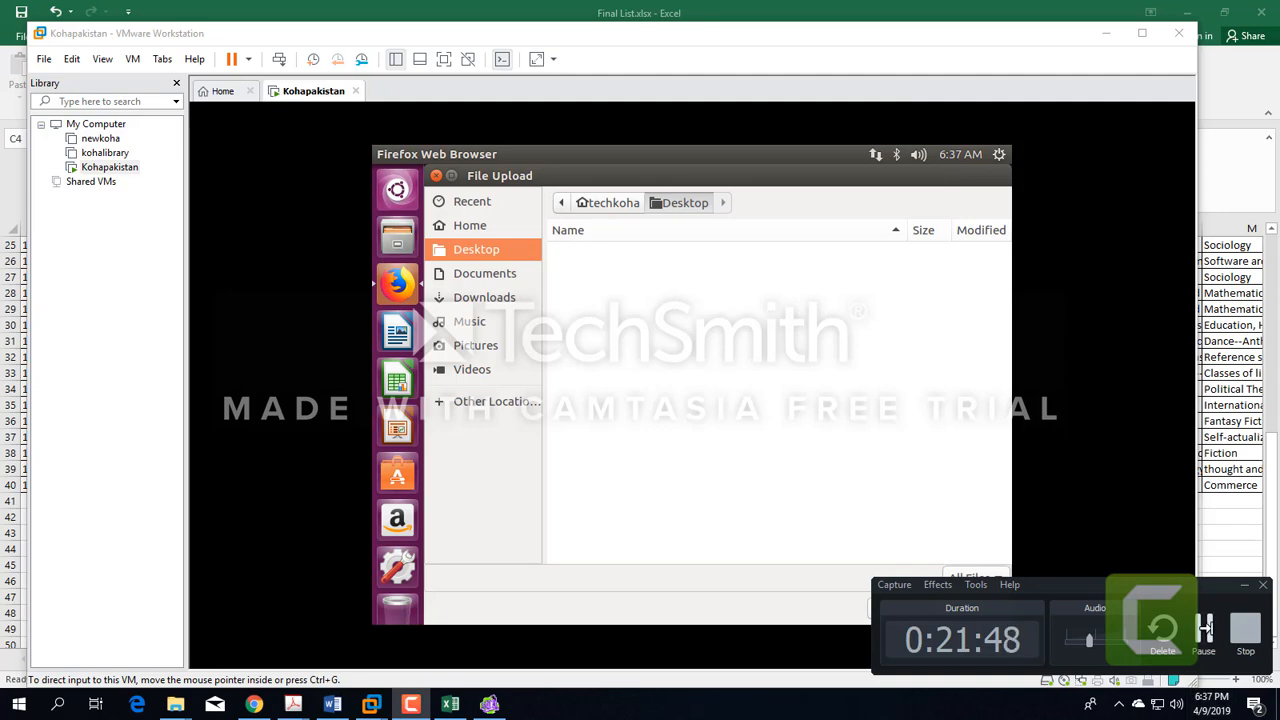
{"action": "left_click", "coordinate": [1203, 628]}
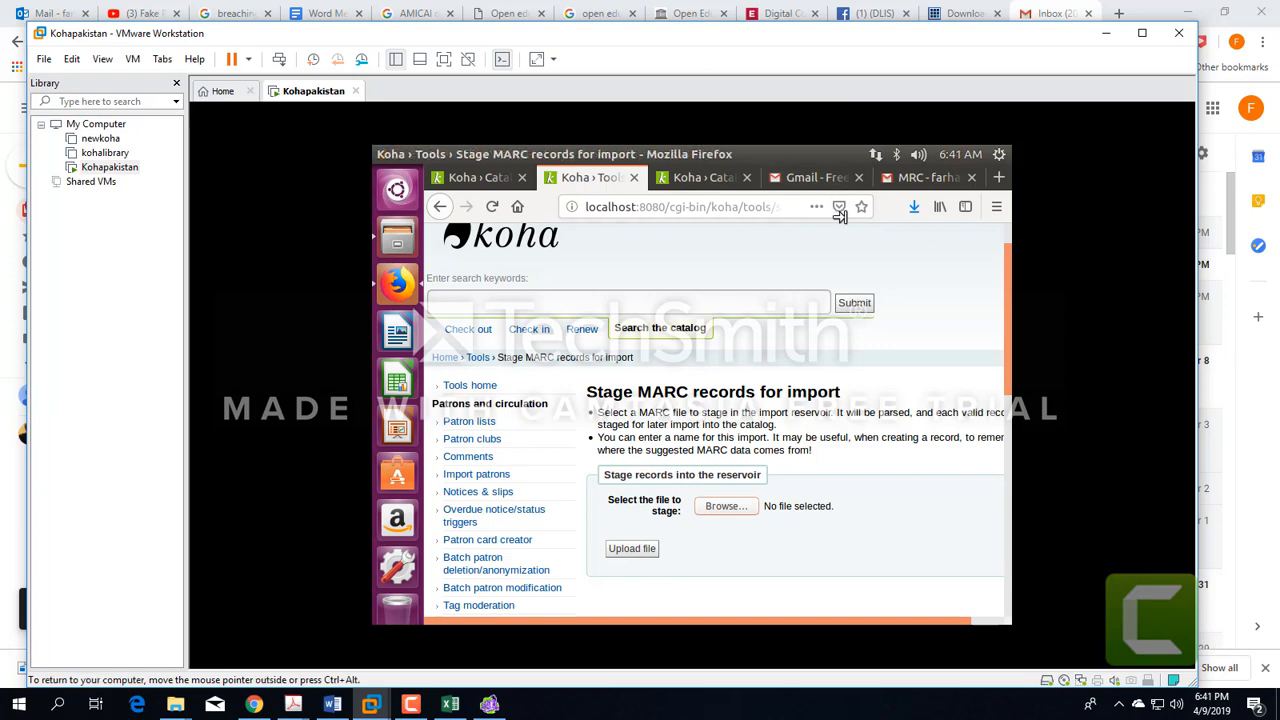
Look over the MRC email in Gmail with its Latest Marc.mrkk.mrk attachment
{"action": "left_click", "coordinate": [812, 180]}
{"action": "left_click", "coordinate": [920, 180]}
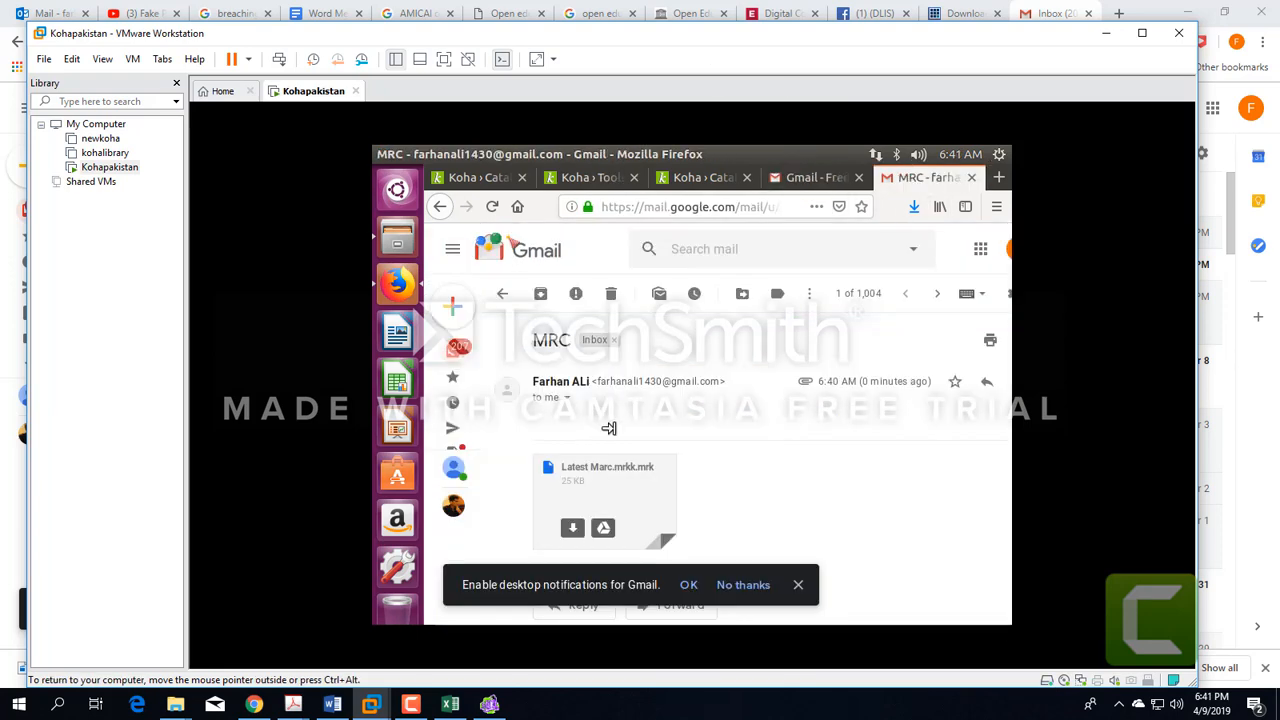
{"action": "scroll", "coordinate": [652, 447], "scroll_direction": "down", "scroll_amount": 3}
{"action": "scroll", "coordinate": [661, 441], "scroll_direction": "up", "scroll_amount": 3}
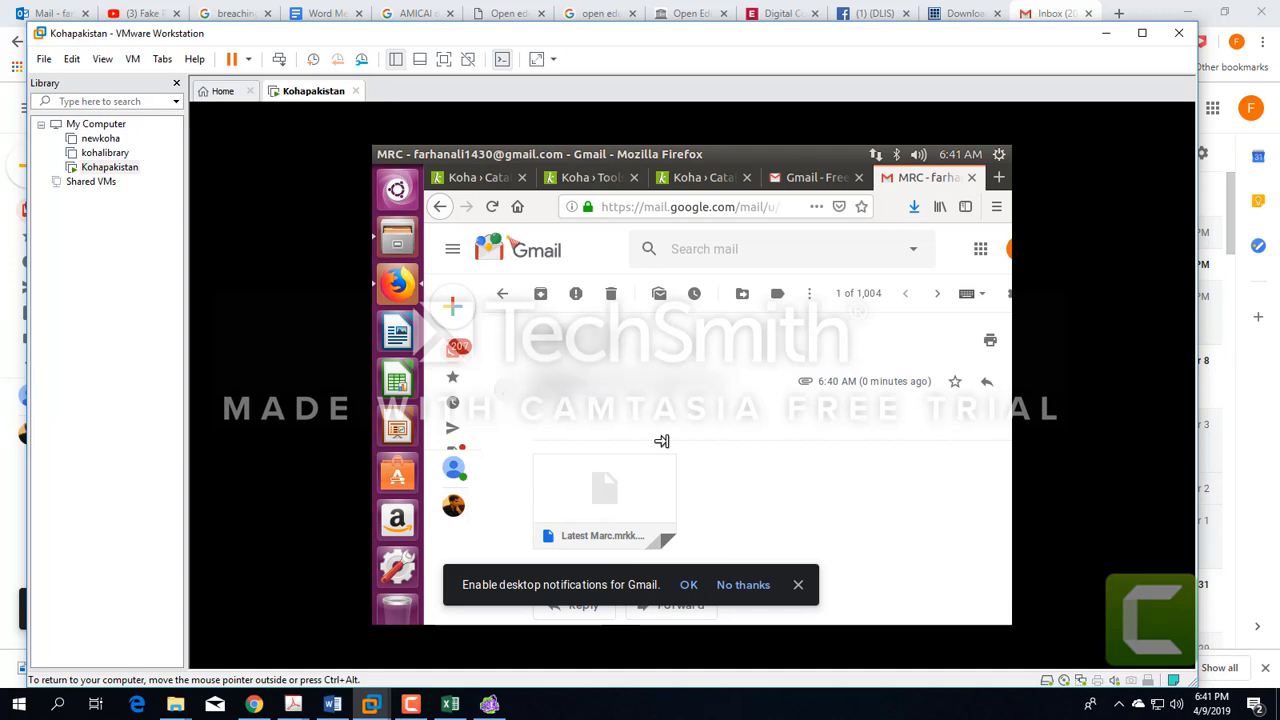
Select Latest Marc.mrkk.mrk from the virtual machine's Downloads folder as the file to stage in Koha, and upload it
{"action": "left_click", "coordinate": [588, 177]}
{"action": "left_click", "coordinate": [725, 506]}
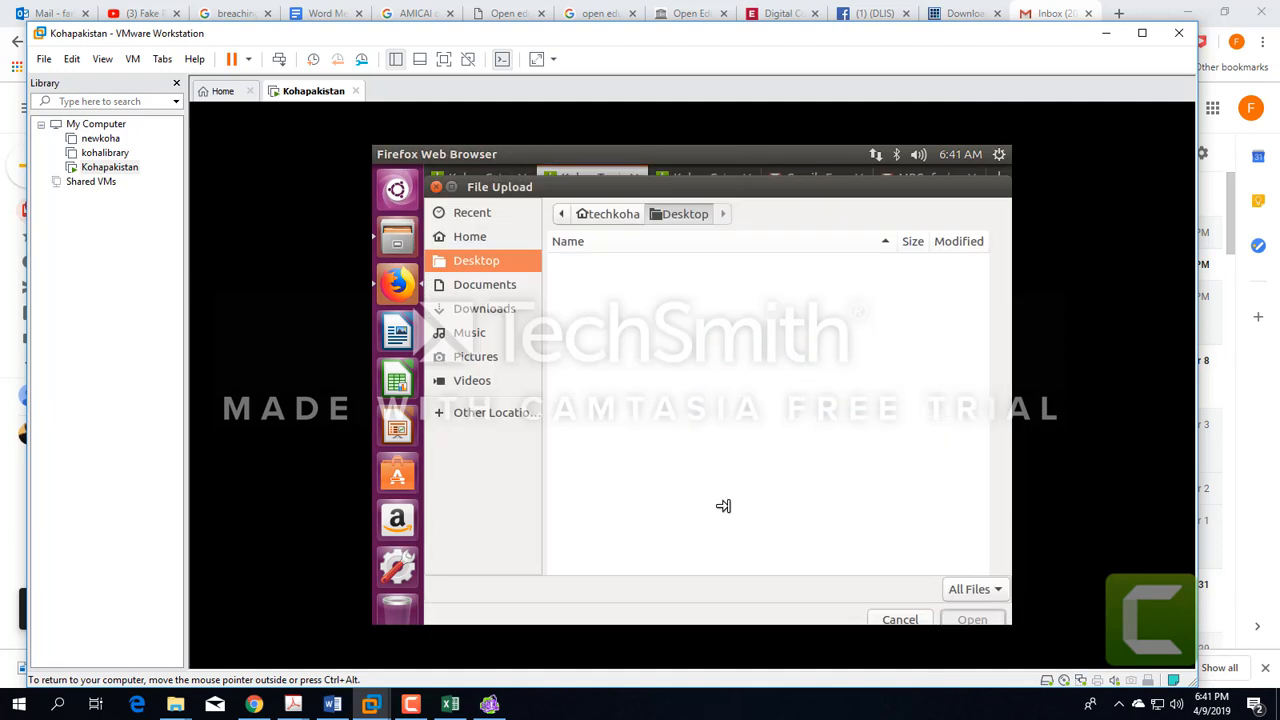
{"action": "left_click", "coordinate": [443, 60]}
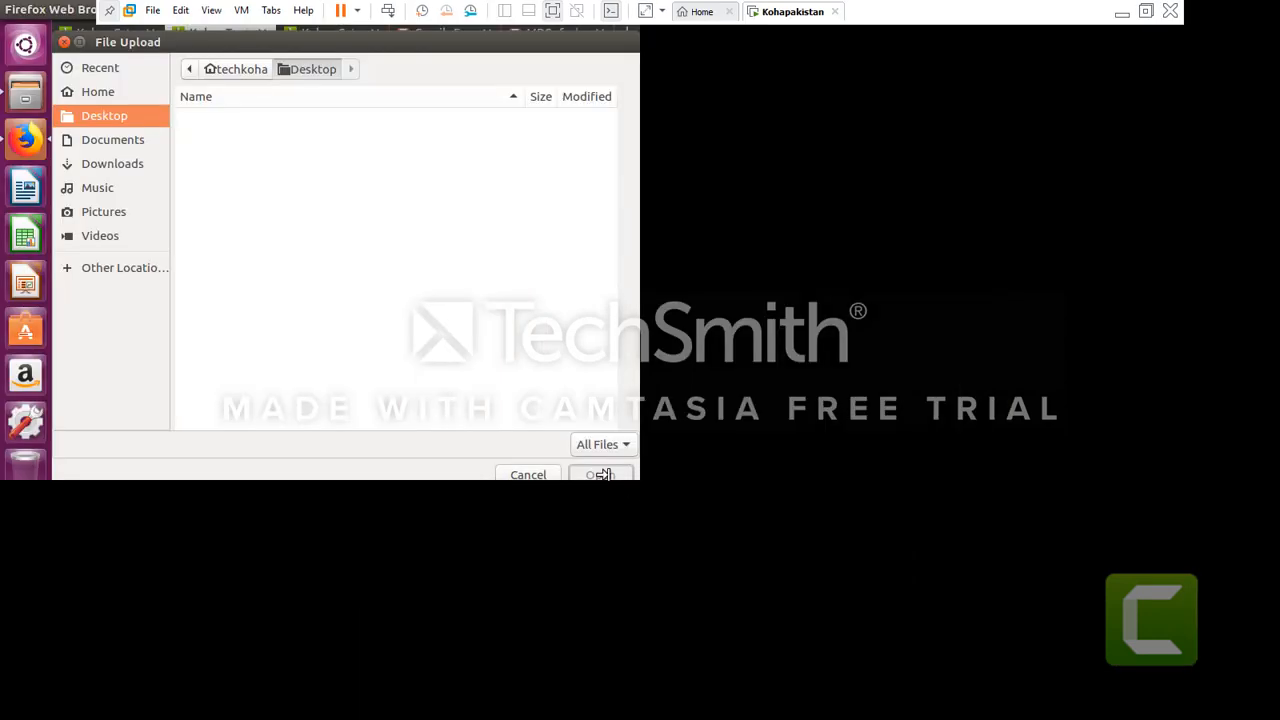
{"action": "left_click", "coordinate": [113, 140]}
{"action": "left_click", "coordinate": [110, 163]}
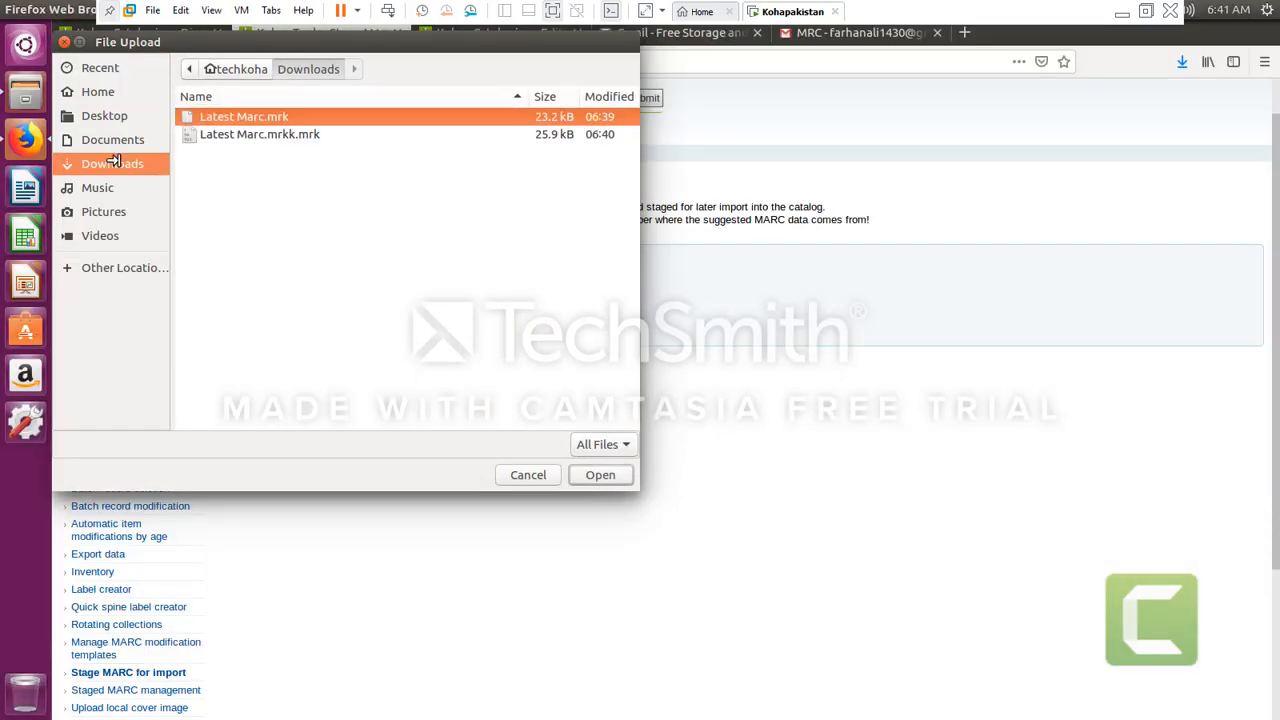
{"action": "left_click", "coordinate": [272, 140]}
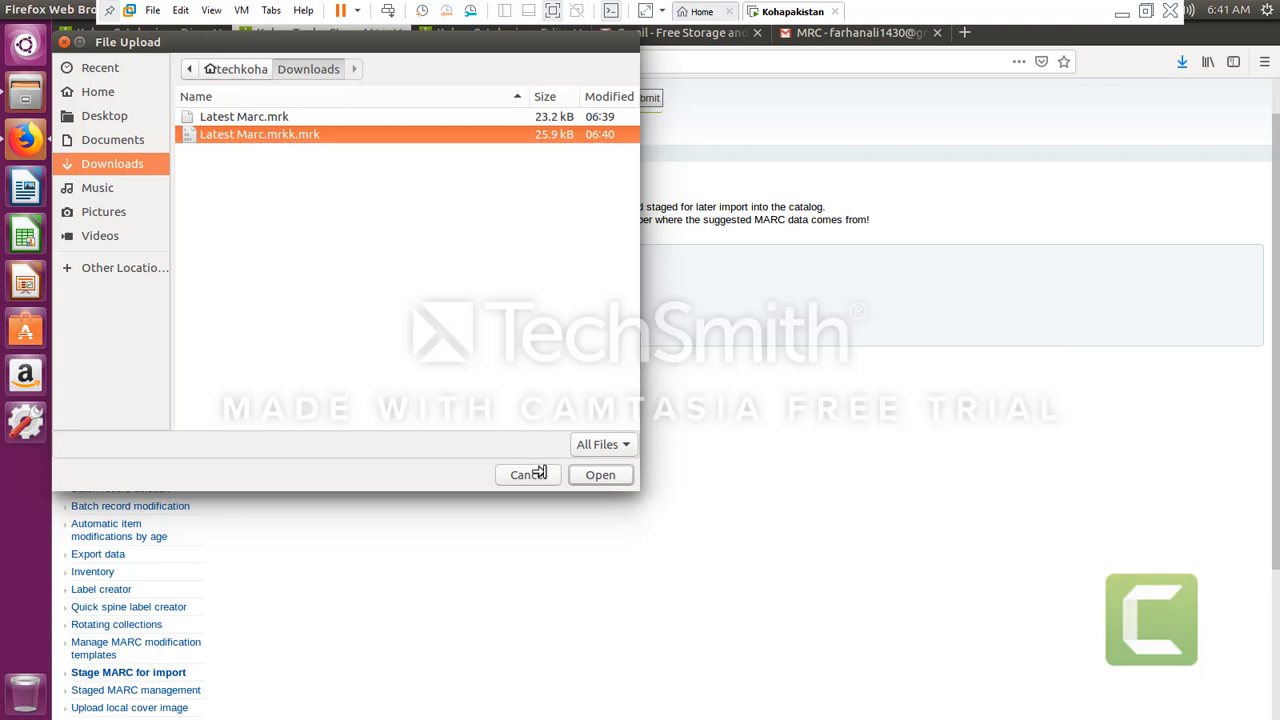
{"action": "left_click", "coordinate": [600, 475]}
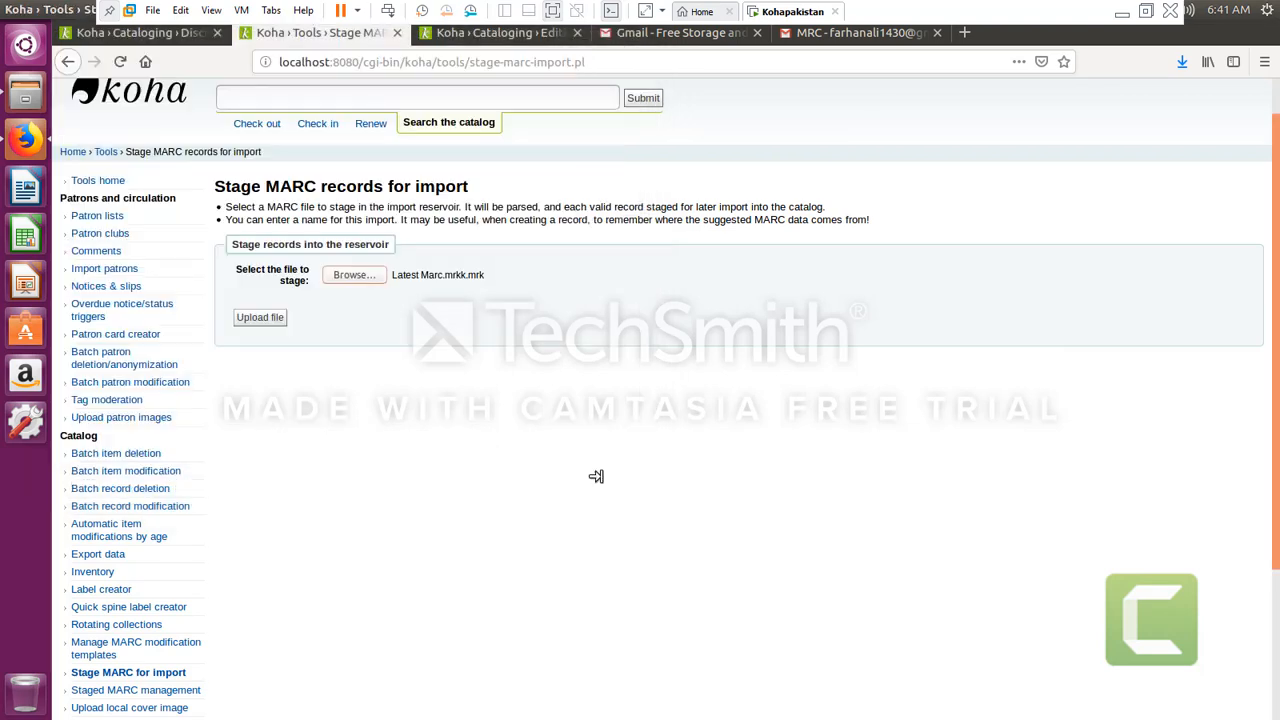
{"action": "left_click", "coordinate": [264, 318]}
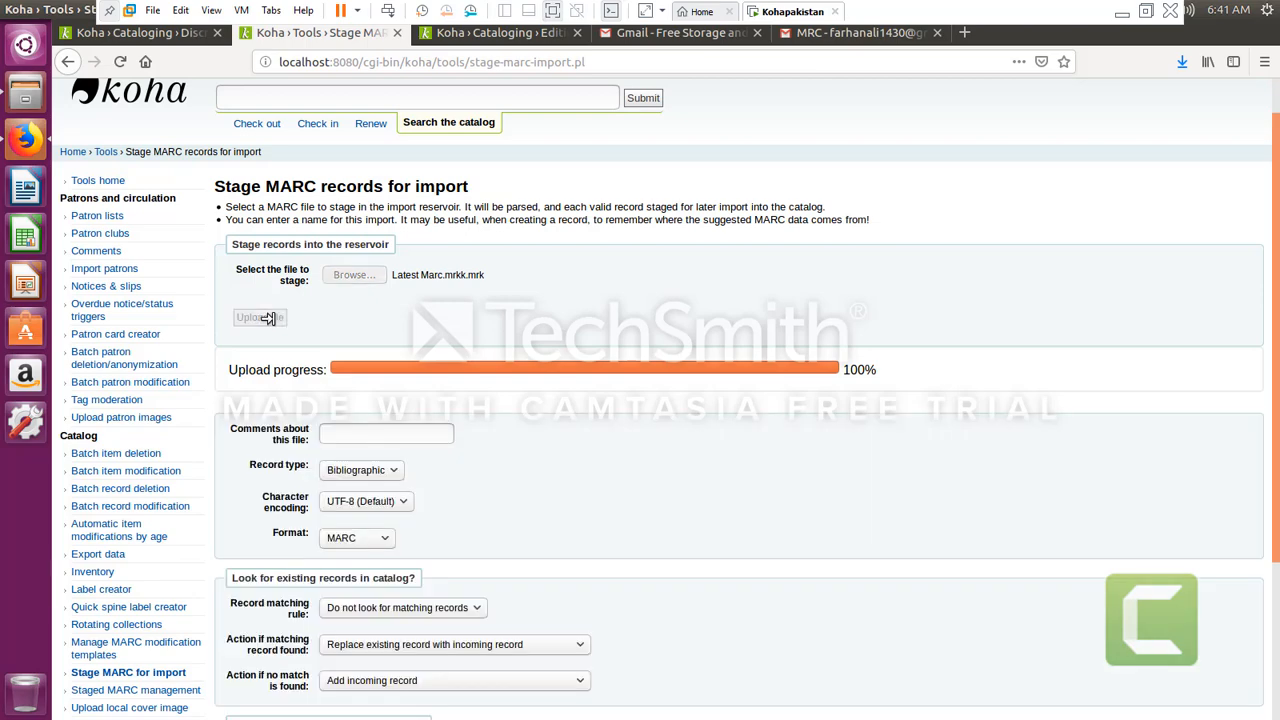
Check the staging options and stage the uploaded file for import with its default bibliographic MARC settings
{"action": "scroll", "coordinate": [268, 318], "scroll_direction": "down", "scroll_amount": 4}
{"action": "scroll", "coordinate": [354, 364], "scroll_direction": "up", "scroll_amount": 3}
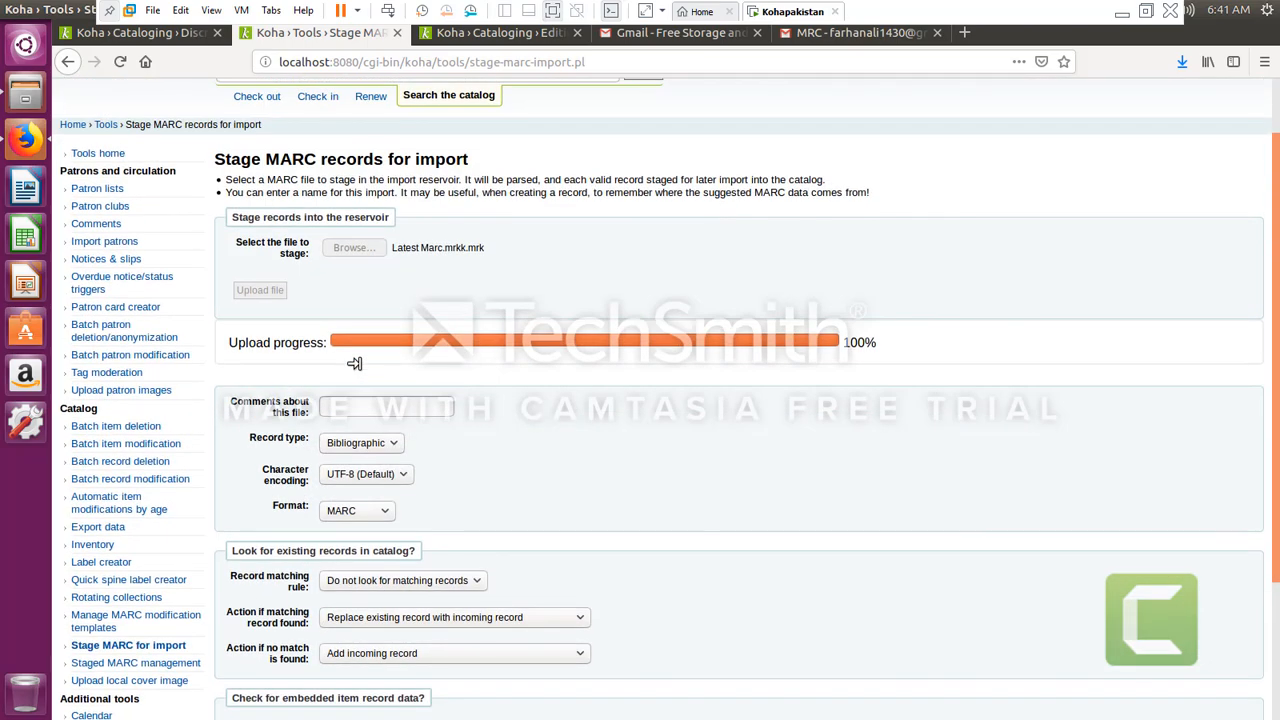
{"action": "scroll", "coordinate": [354, 364], "scroll_direction": "down", "scroll_amount": 3}
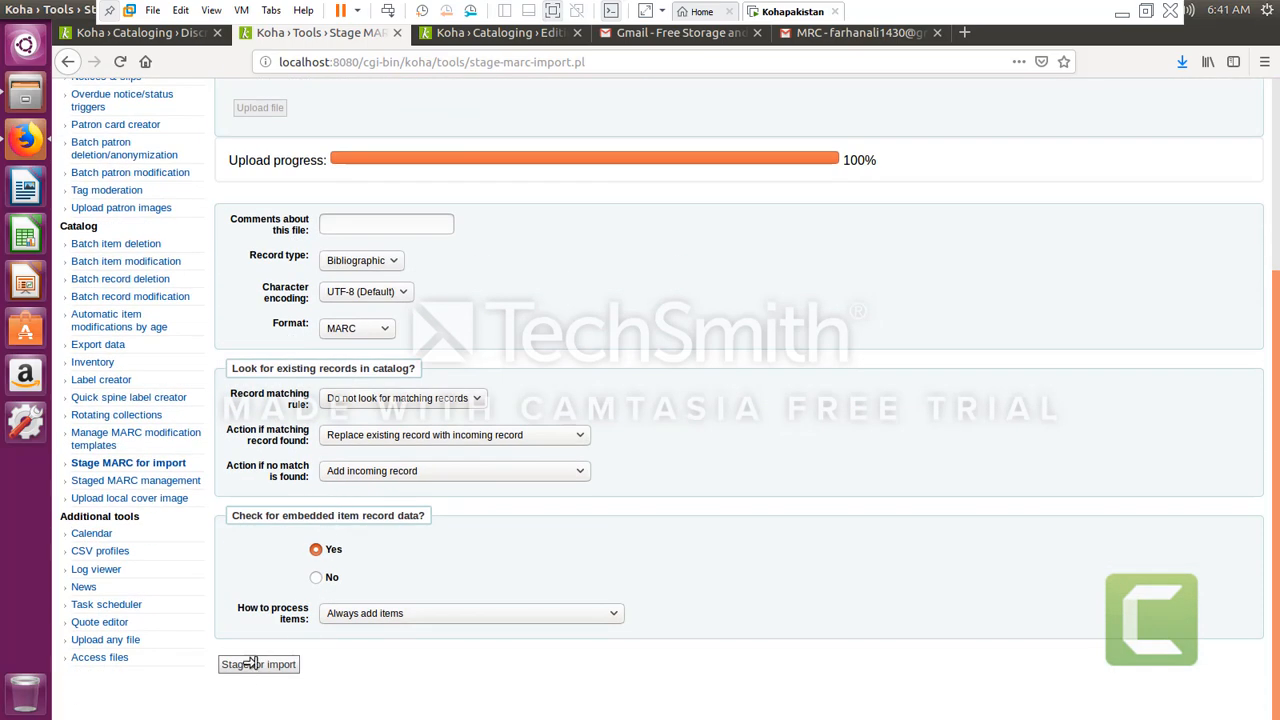
{"action": "left_click", "coordinate": [262, 664]}
{"action": "scroll", "coordinate": [503, 455], "scroll_direction": "down", "scroll_amount": 1}
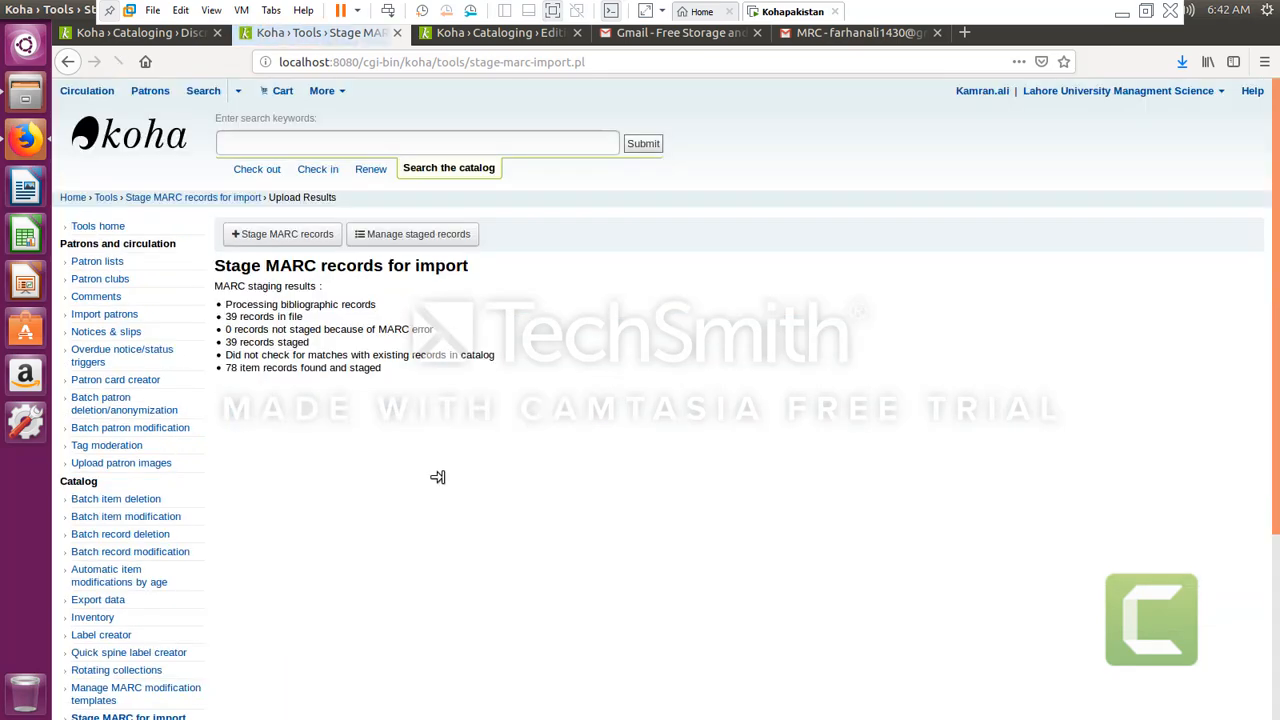
Review the MARC staging results and look at the item row in the existing Discrete mathematics and its applications record for comparison
{"action": "scroll", "coordinate": [437, 477], "scroll_direction": "down", "scroll_amount": 5}
{"action": "scroll", "coordinate": [437, 477], "scroll_direction": "up", "scroll_amount": 3}
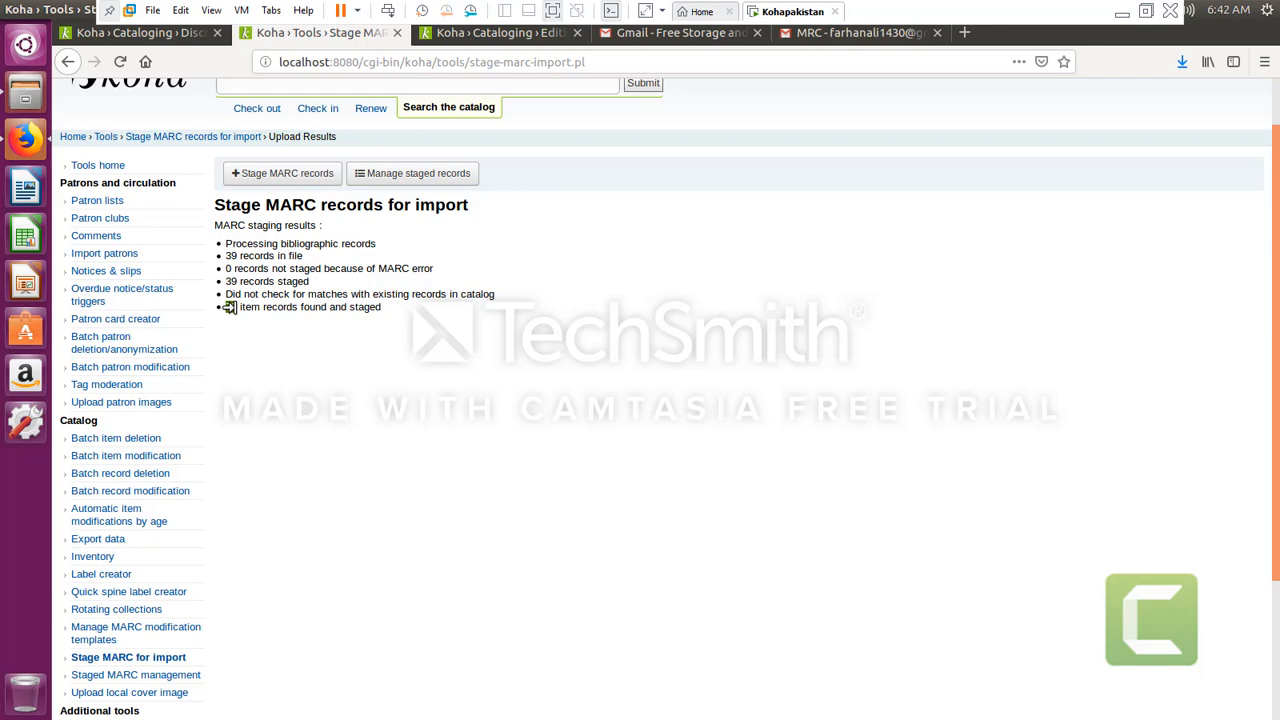
{"action": "left_click", "coordinate": [480, 36]}
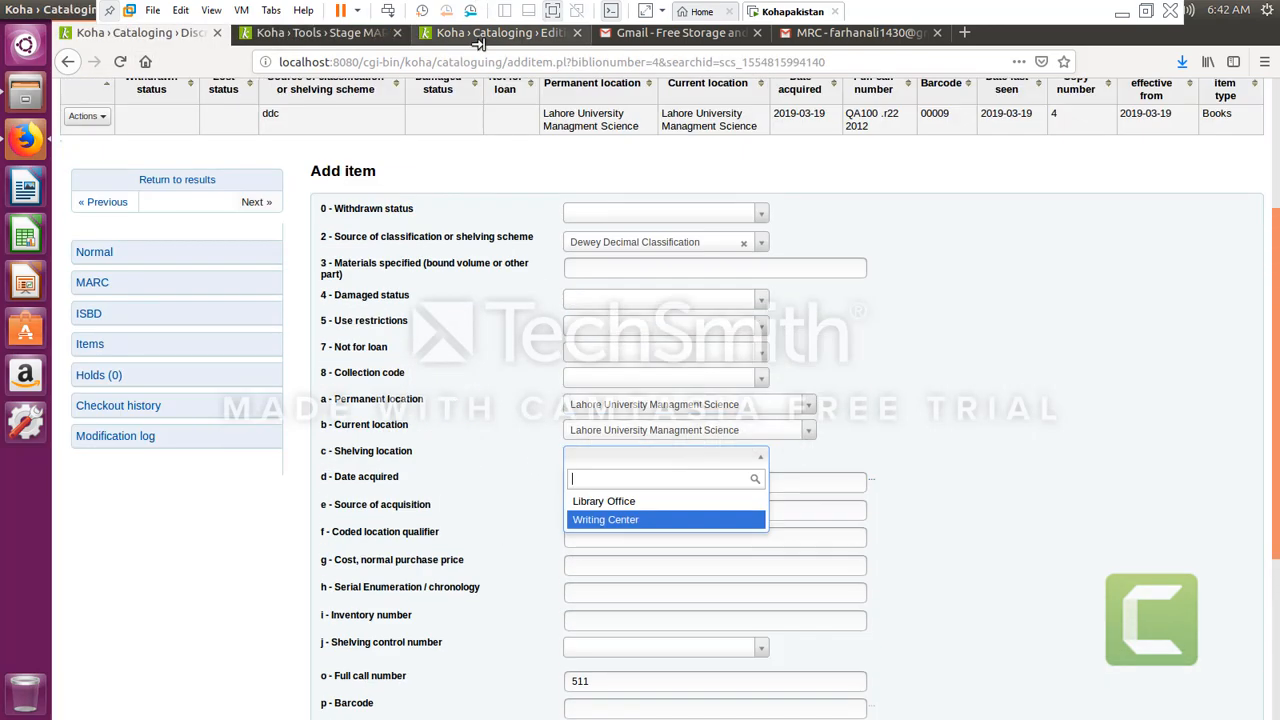
{"action": "left_click", "coordinate": [315, 33]}
{"action": "left_click", "coordinate": [190, 33]}
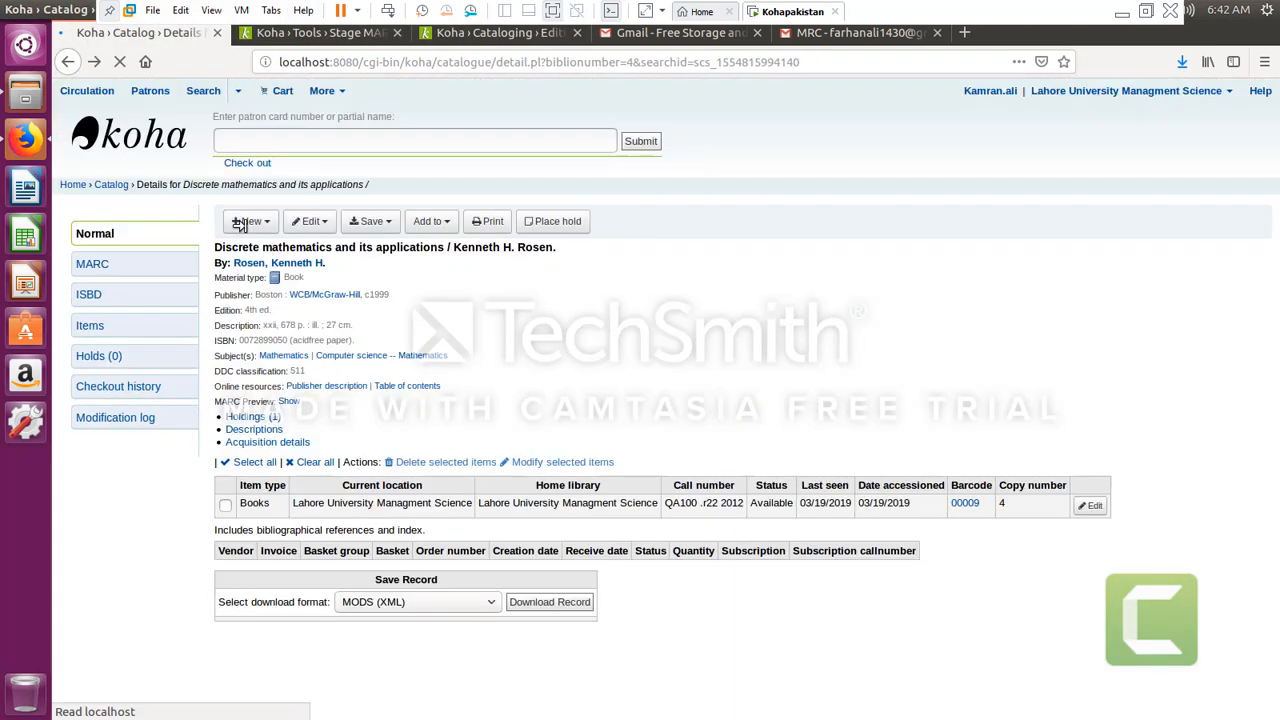
{"action": "left_click_drag", "start_coordinate": [264, 519], "coordinate": [1055, 514]}
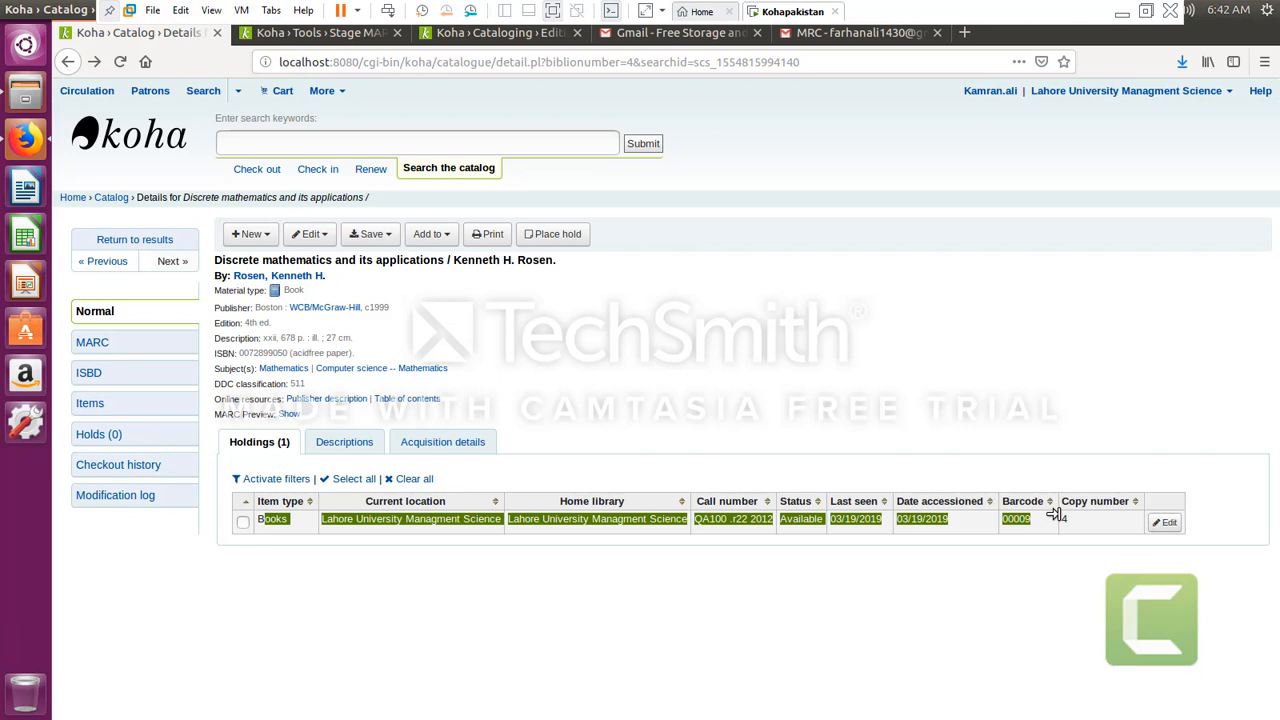
{"action": "left_click", "coordinate": [522, 33]}
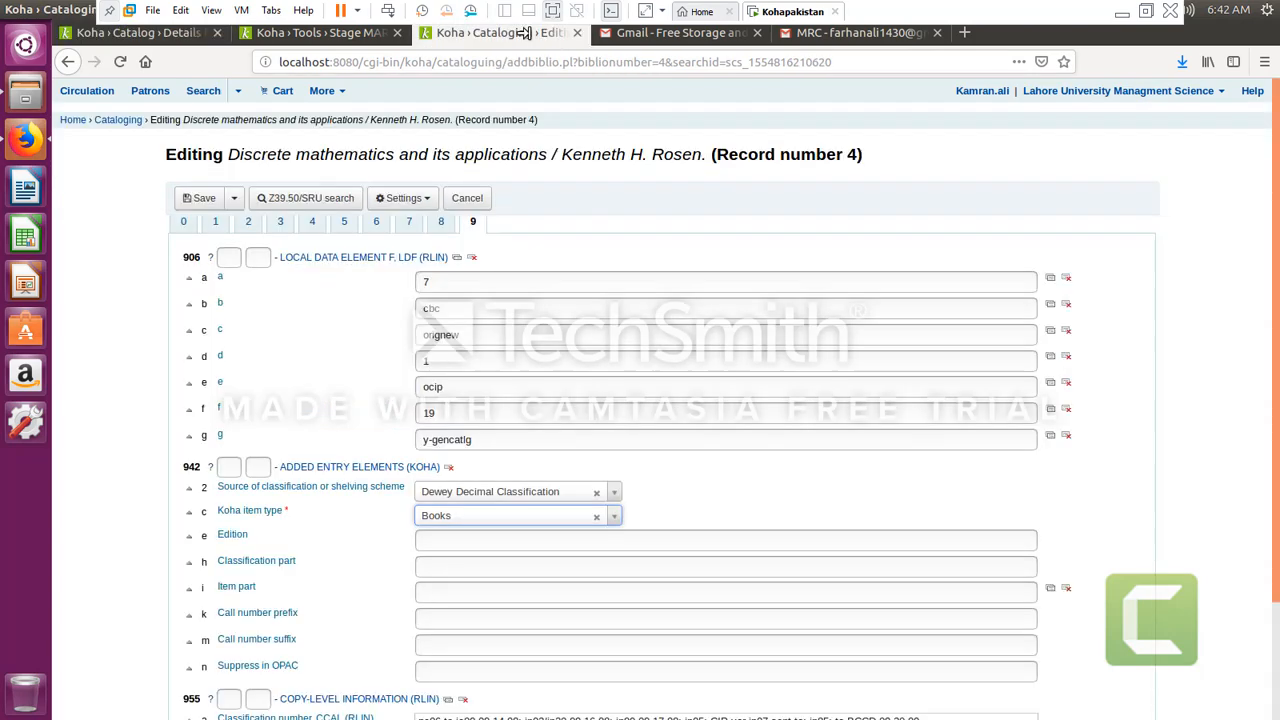
{"action": "left_click", "coordinate": [337, 33]}
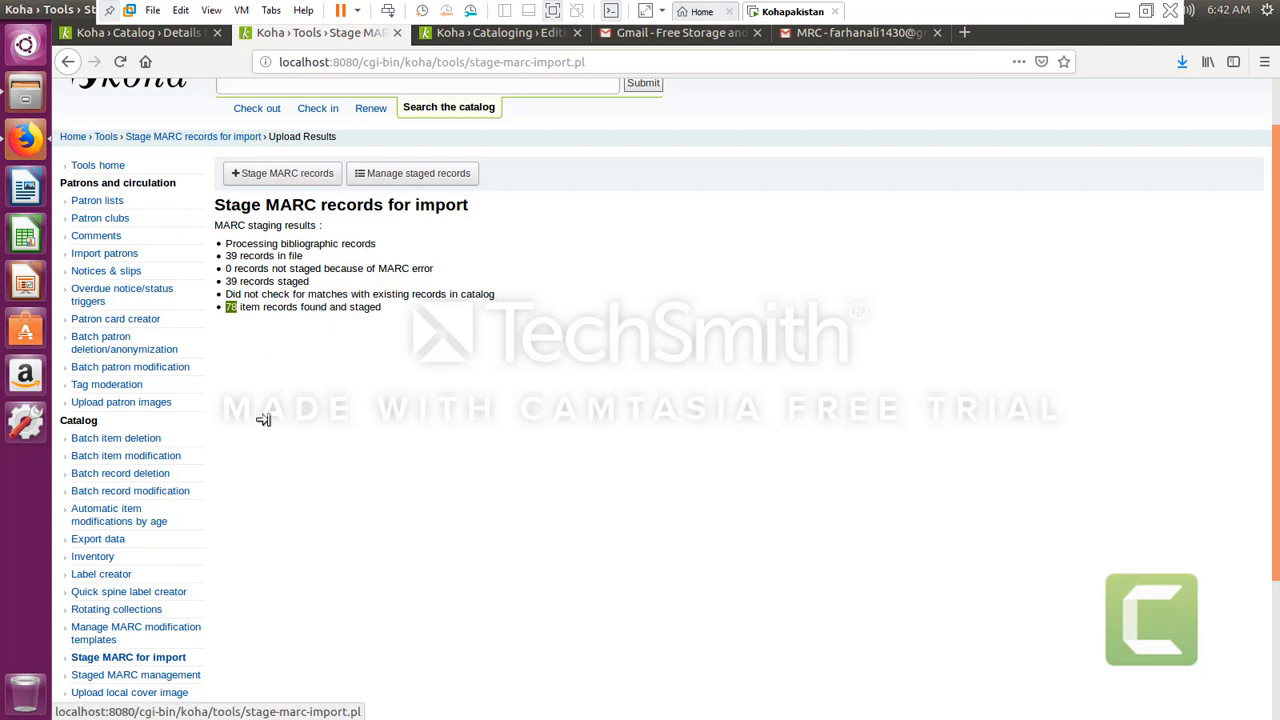
Open the staged Latest Marc.mrkk.mrk batch for management and import it into the catalog with the Default framework
{"action": "left_click", "coordinate": [434, 177]}
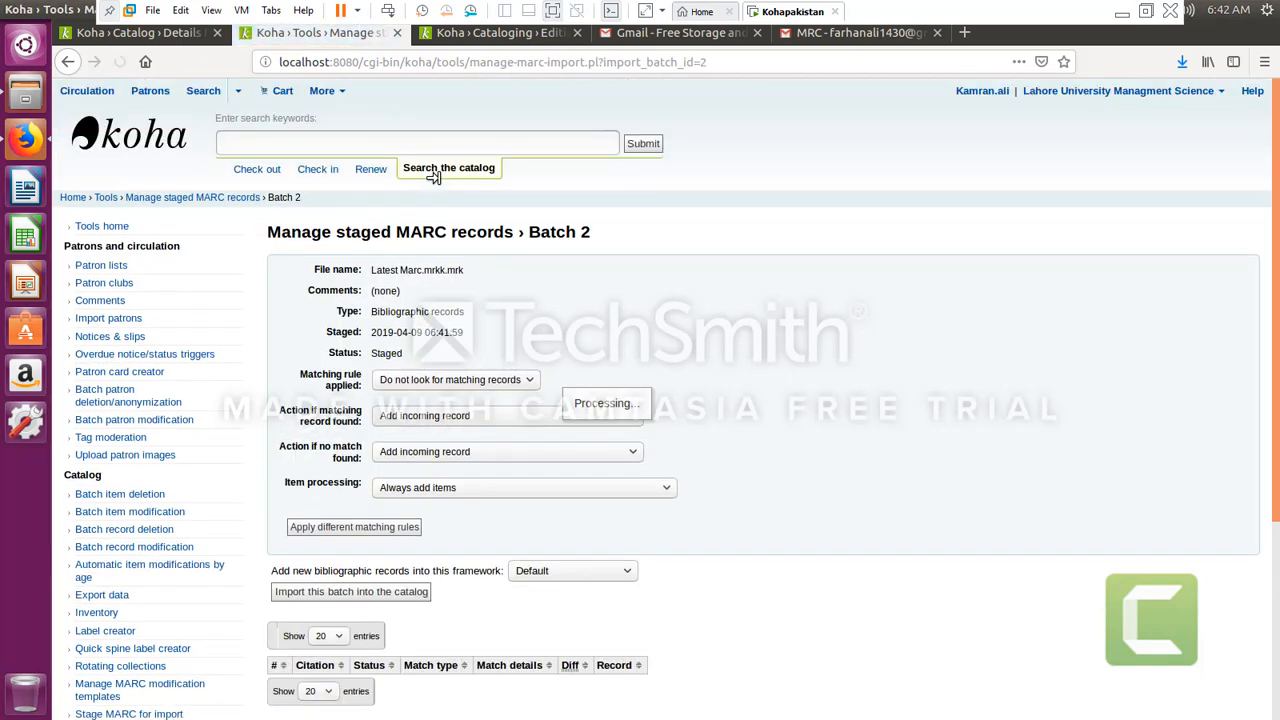
{"action": "scroll", "coordinate": [388, 543], "scroll_direction": "down", "scroll_amount": 3}
{"action": "scroll", "coordinate": [388, 543], "scroll_direction": "down", "scroll_amount": 2}
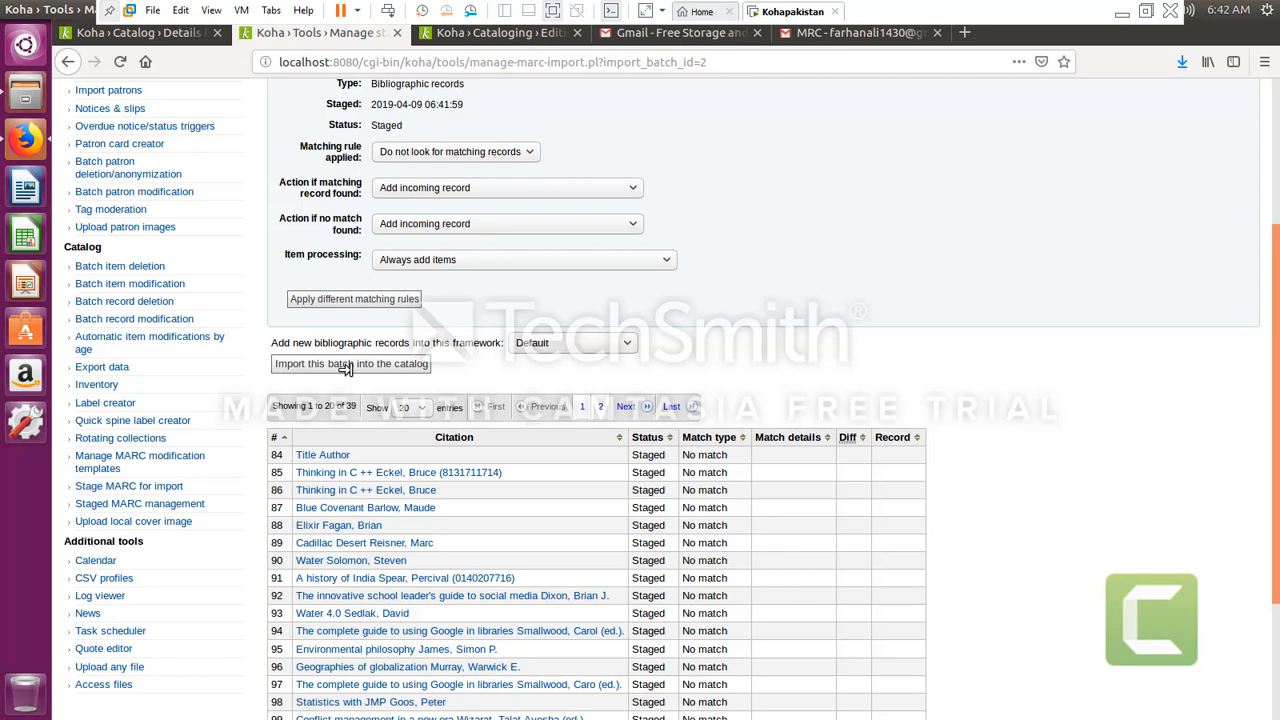
{"action": "left_click", "coordinate": [345, 365]}
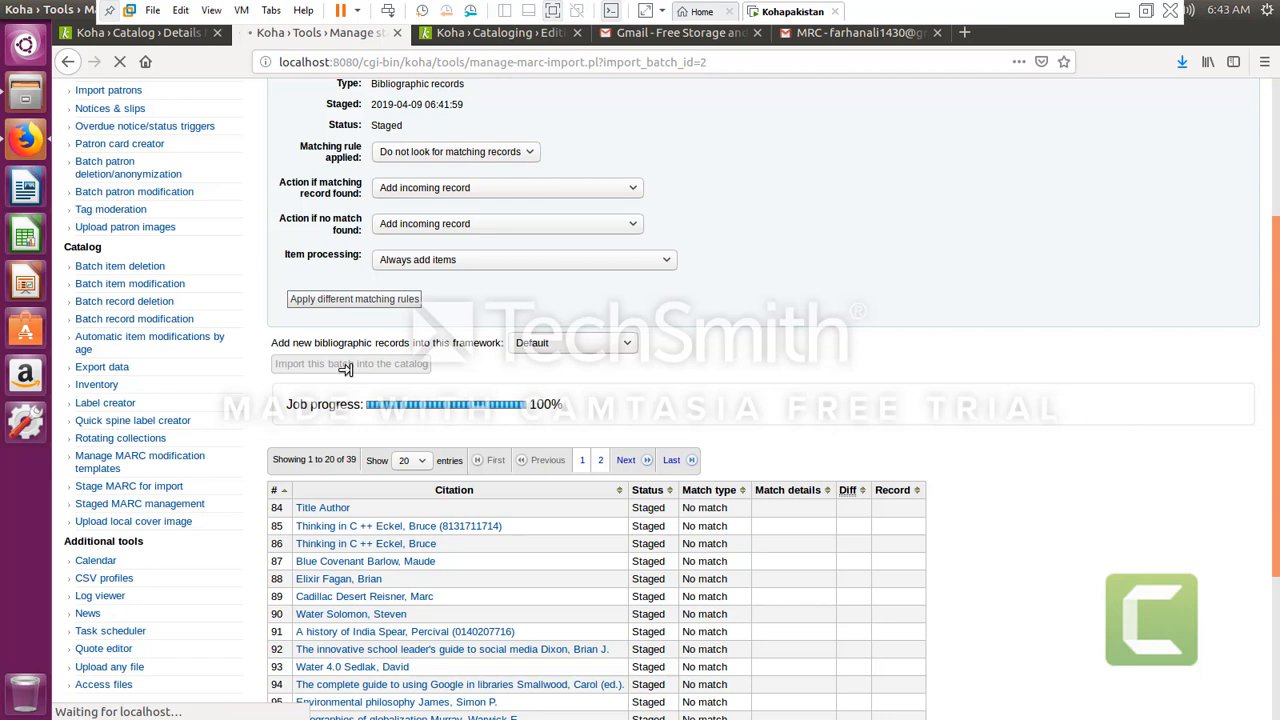
Look over the import summary, open the Politics of affect record in a separate tab, and examine its holdings
{"action": "scroll", "coordinate": [350, 380], "scroll_direction": "down", "scroll_amount": 5}
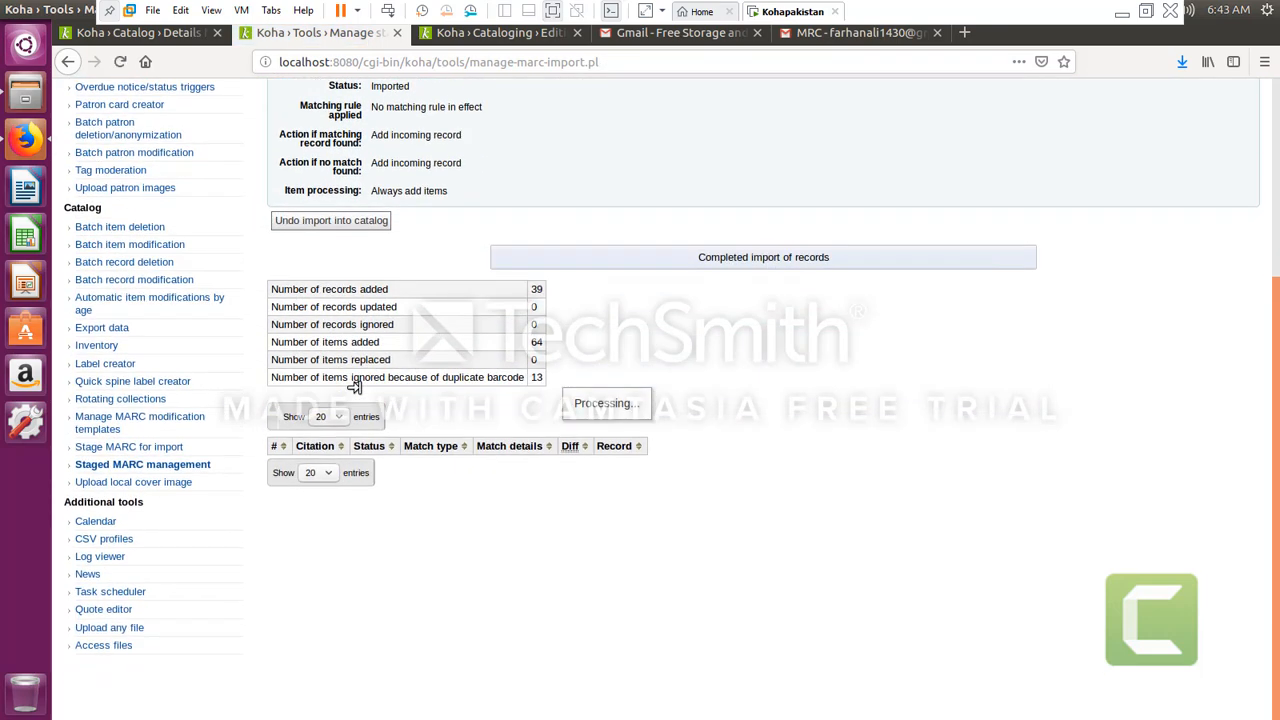
{"action": "scroll", "coordinate": [635, 424], "scroll_direction": "down", "scroll_amount": 3}
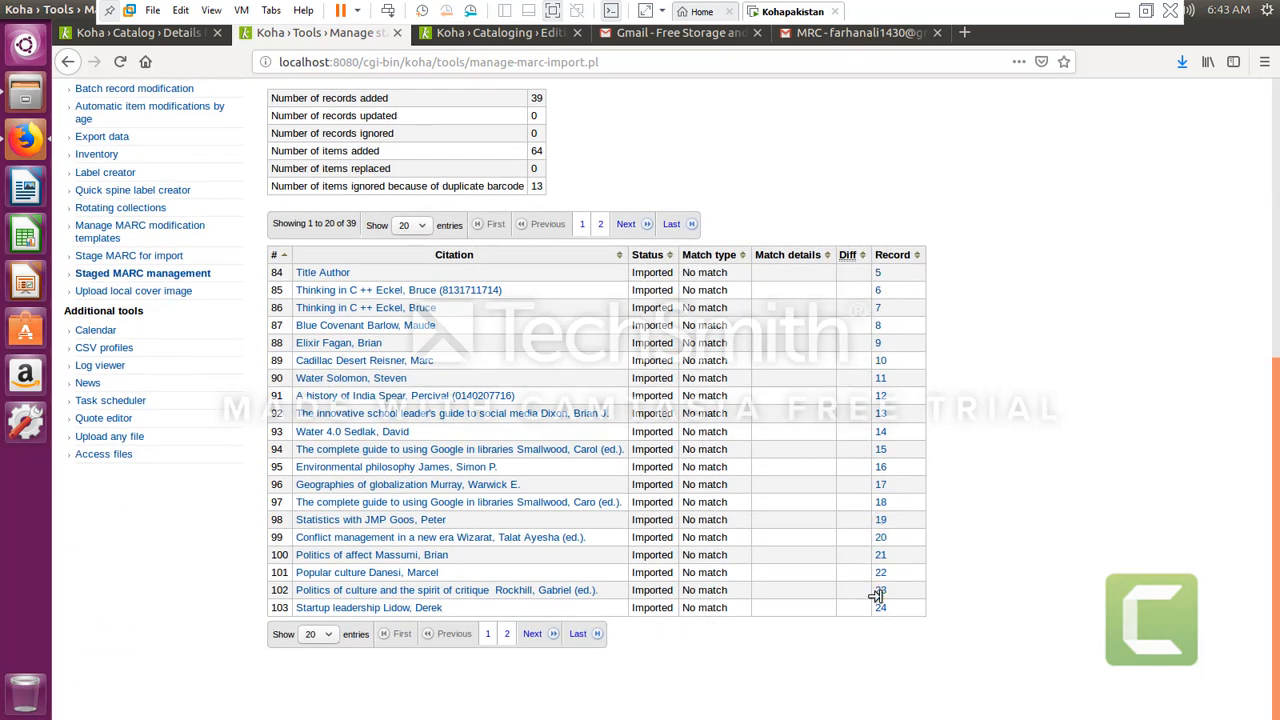
{"action": "middle_click", "coordinate": [880, 555]}
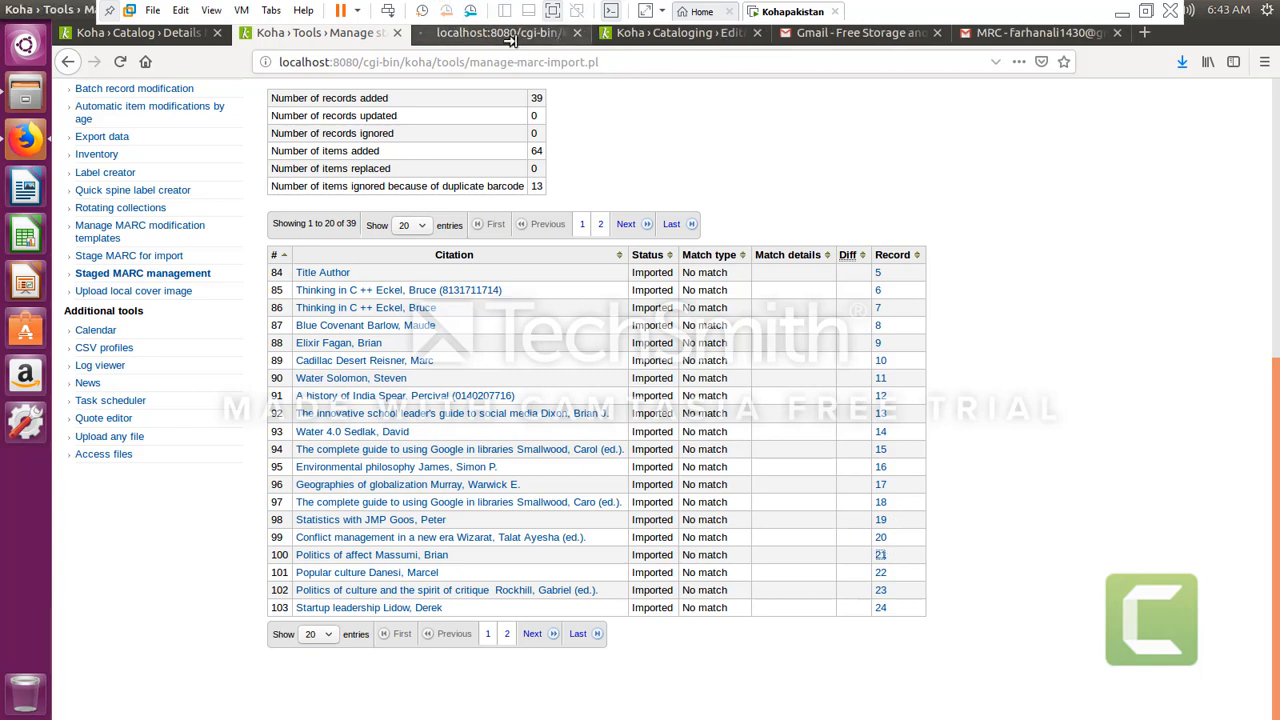
{"action": "left_click", "coordinate": [495, 32]}
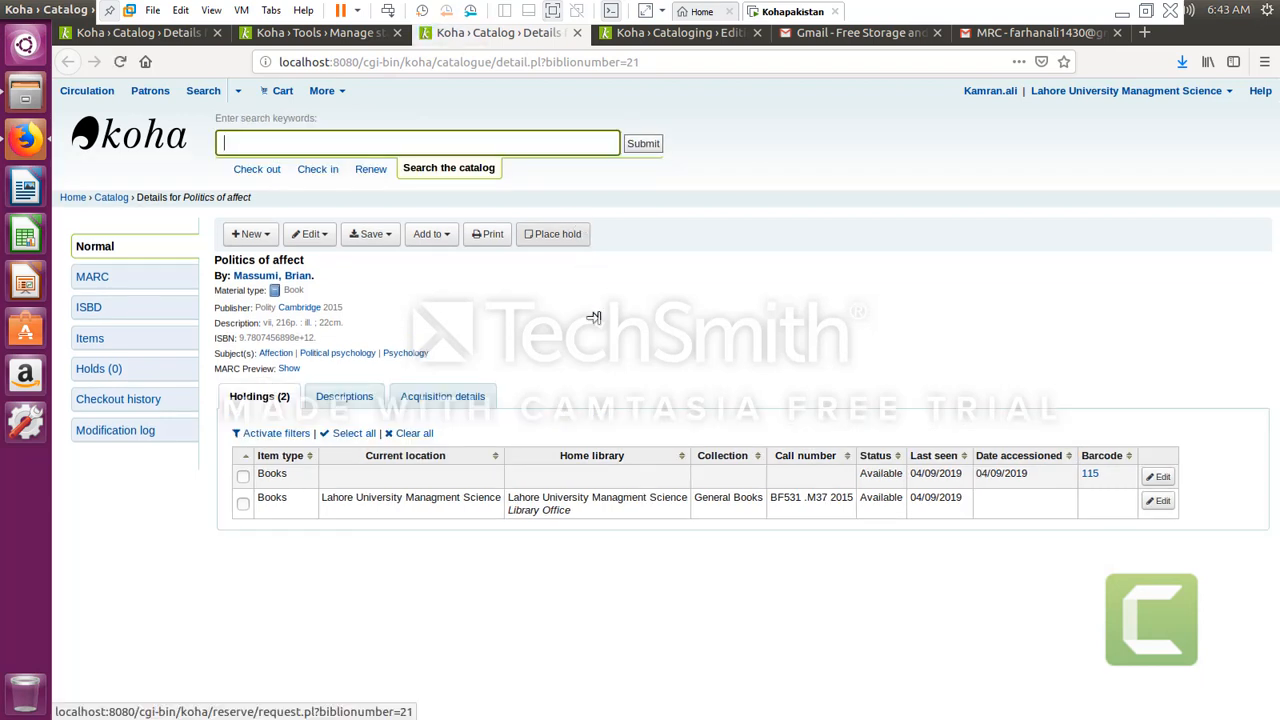
{"action": "left_click_drag", "start_coordinate": [238, 472], "coordinate": [1050, 470]}
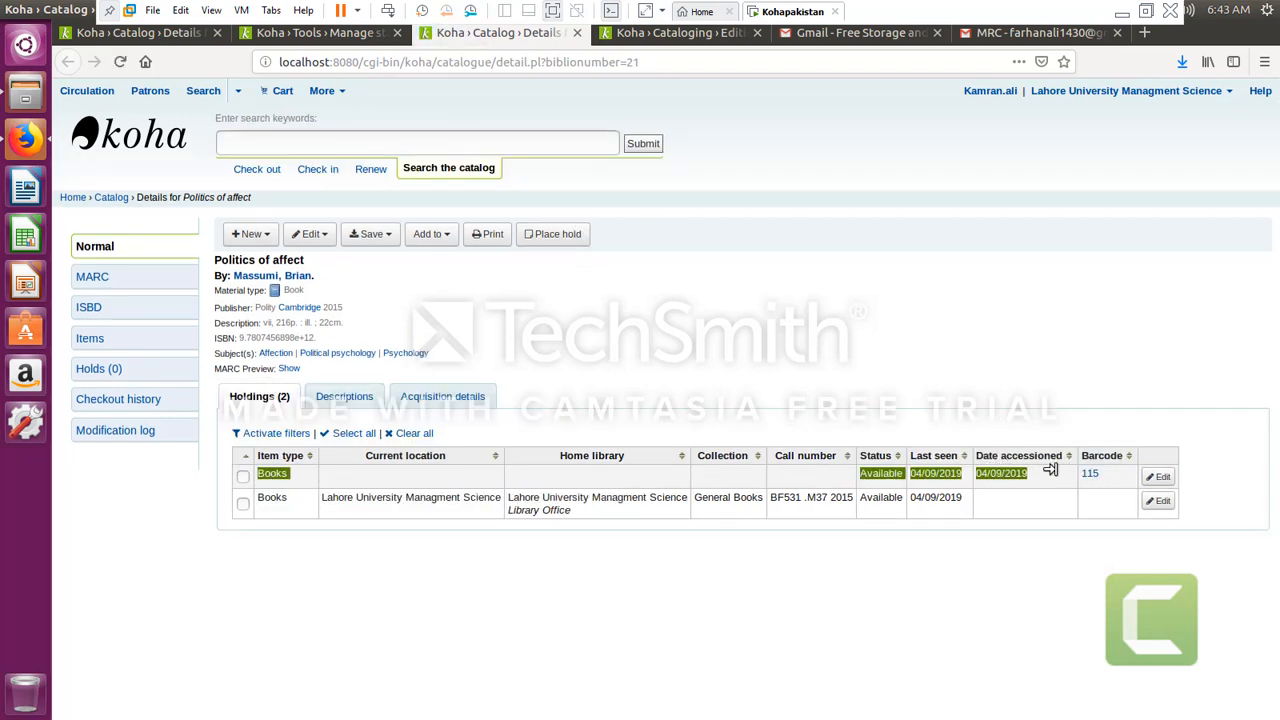
{"action": "left_click", "coordinate": [856, 375]}
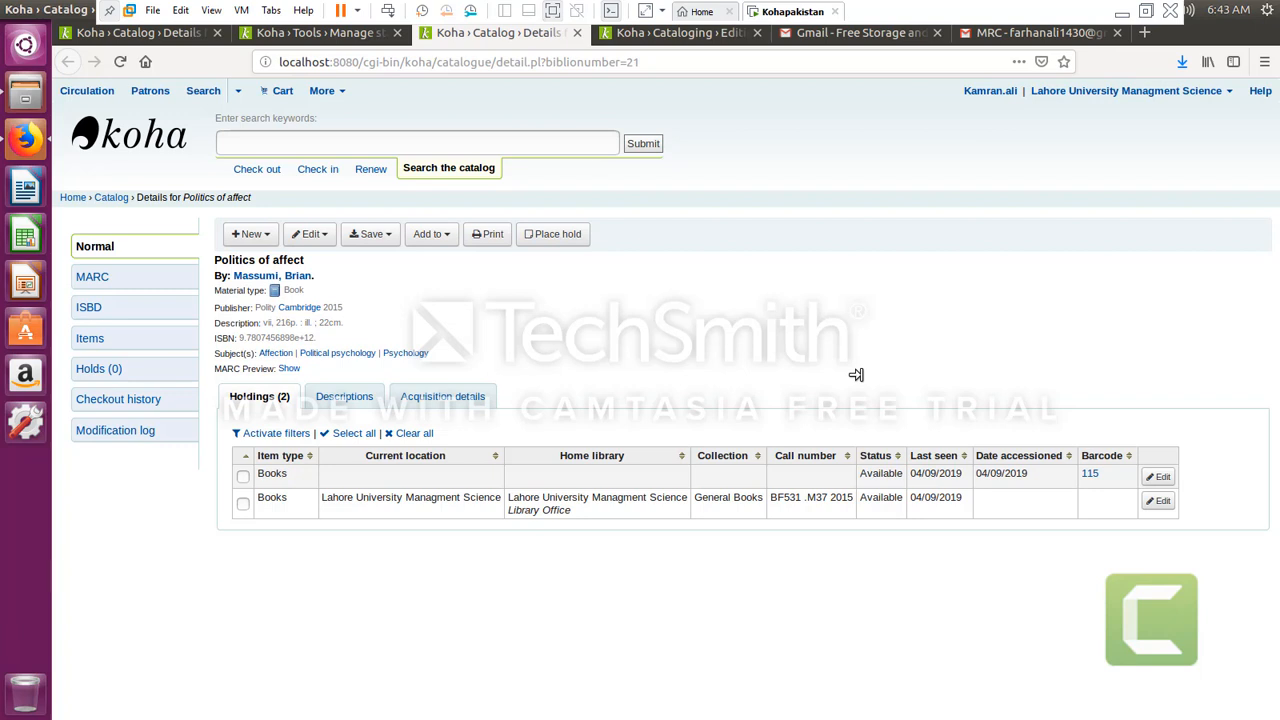
{"action": "left_click_drag", "start_coordinate": [1105, 474], "coordinate": [251, 470]}
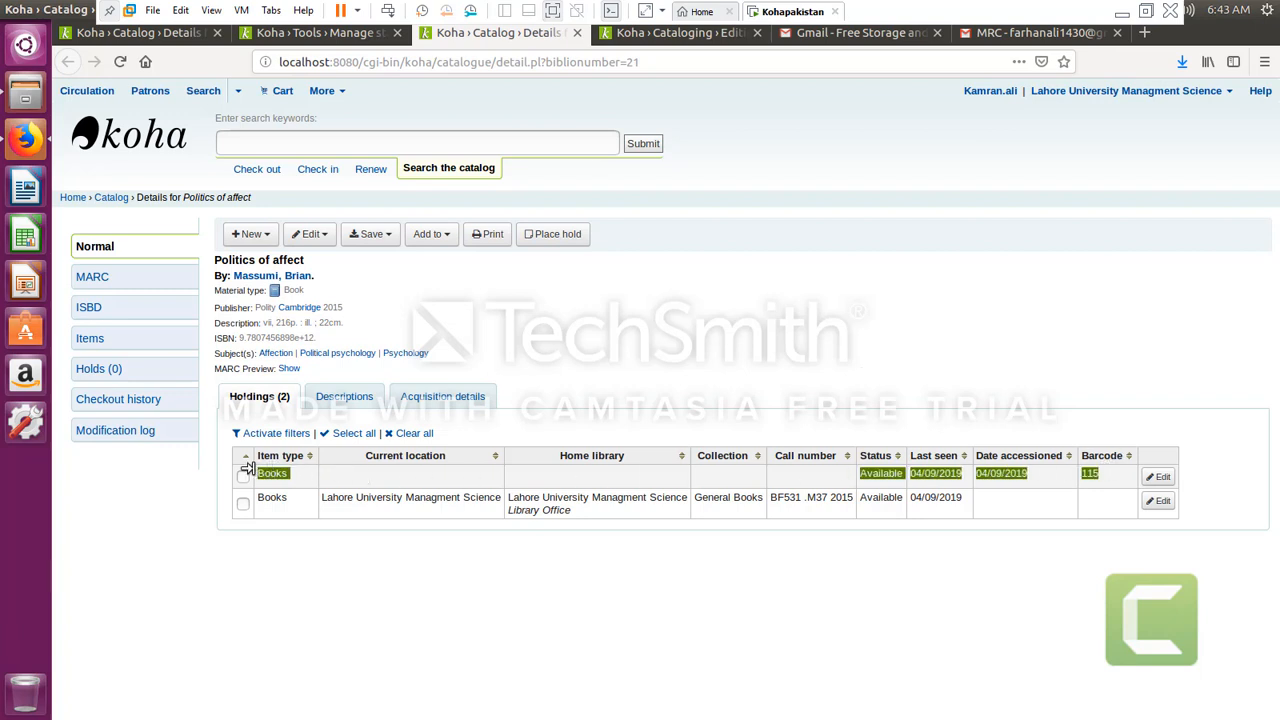
Compare the holdings of the Discrete mathematics record with the imported batch list and the Politics of affect record
{"action": "left_click", "coordinate": [145, 31]}
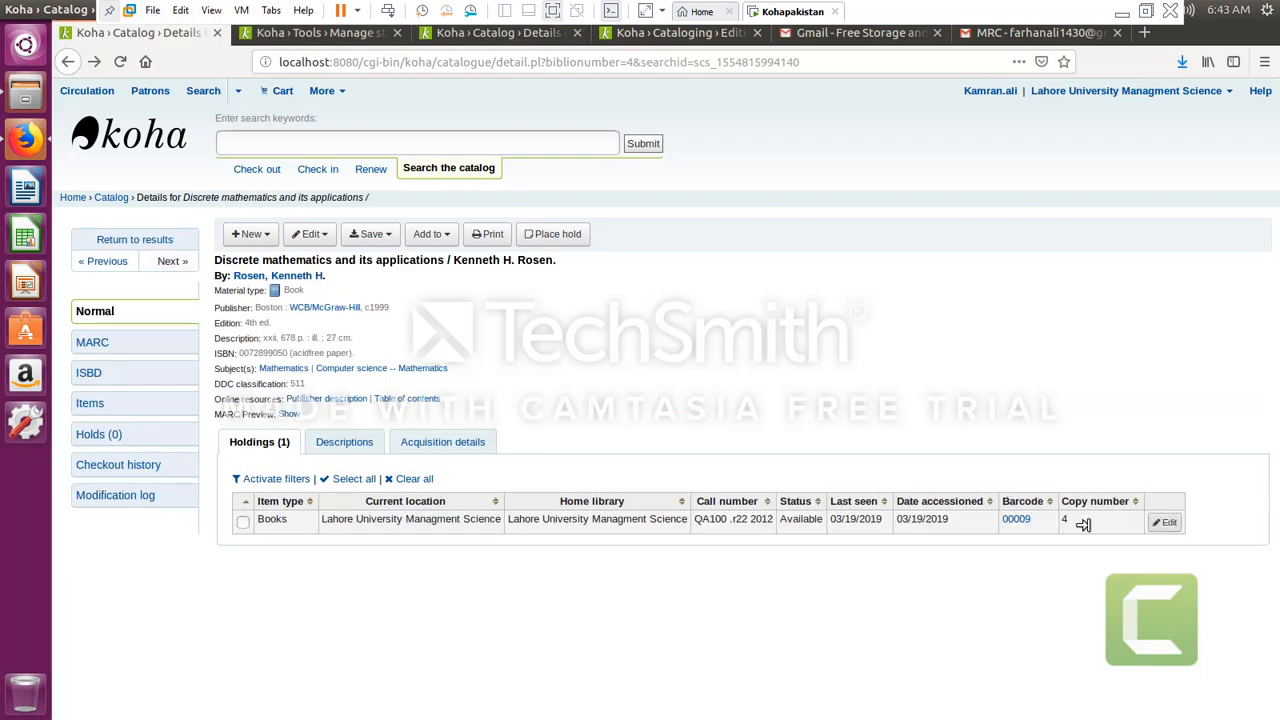
{"action": "left_click", "coordinate": [309, 35]}
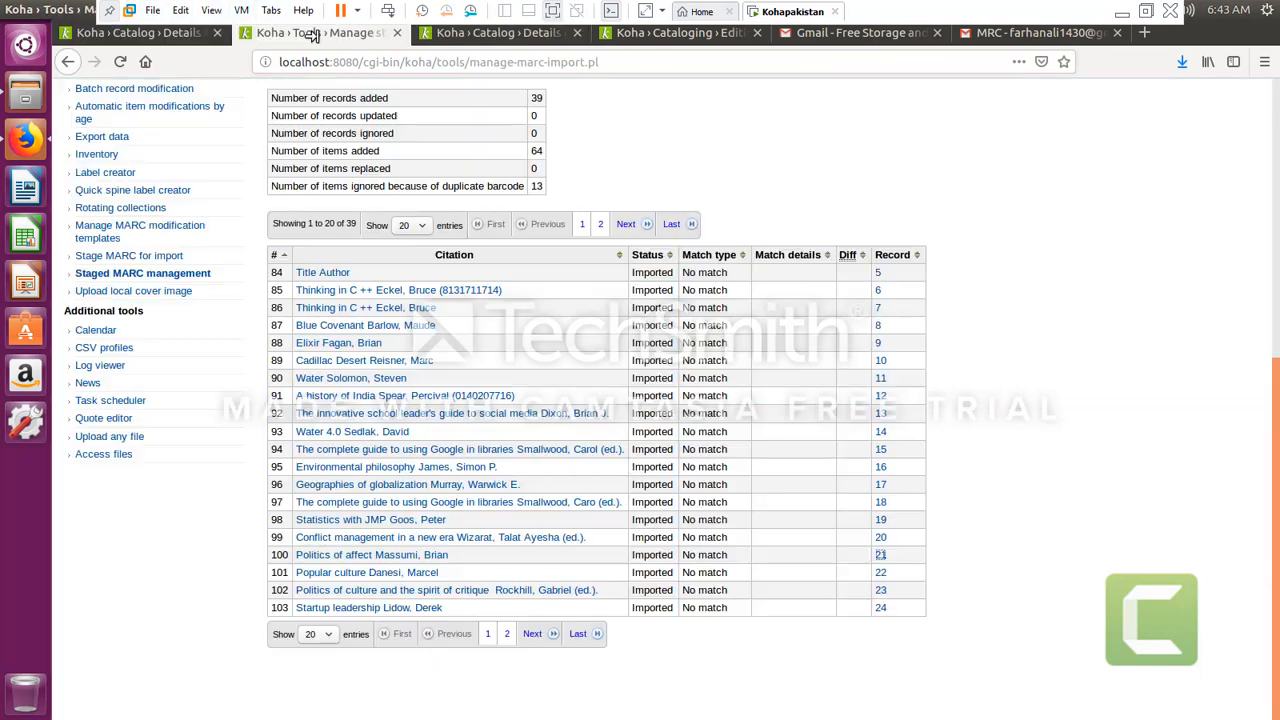
{"action": "left_click", "coordinate": [175, 35]}
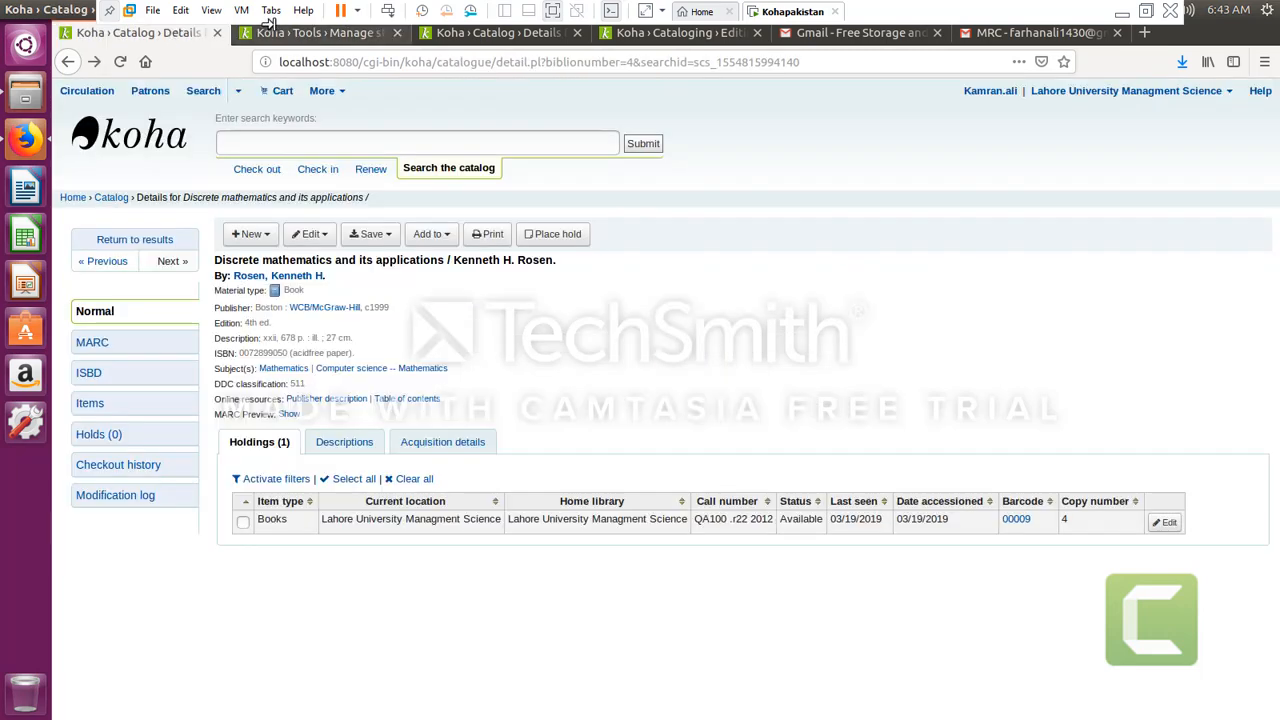
{"action": "left_click", "coordinate": [309, 33]}
{"action": "left_click", "coordinate": [495, 33]}
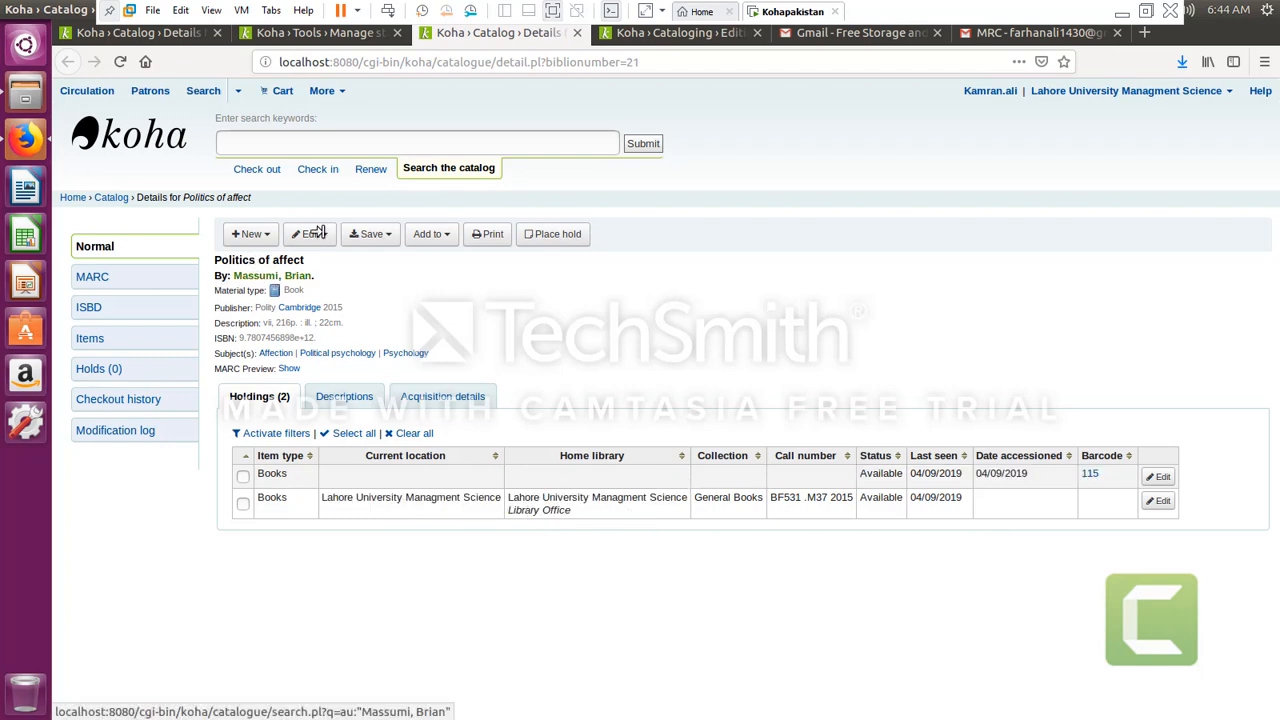
Switch to Final List.xlsx in Excel, find the Politics of affect title by searching for politics, and fill its entire row yellow
{"action": "left_click", "coordinate": [551, 11]}
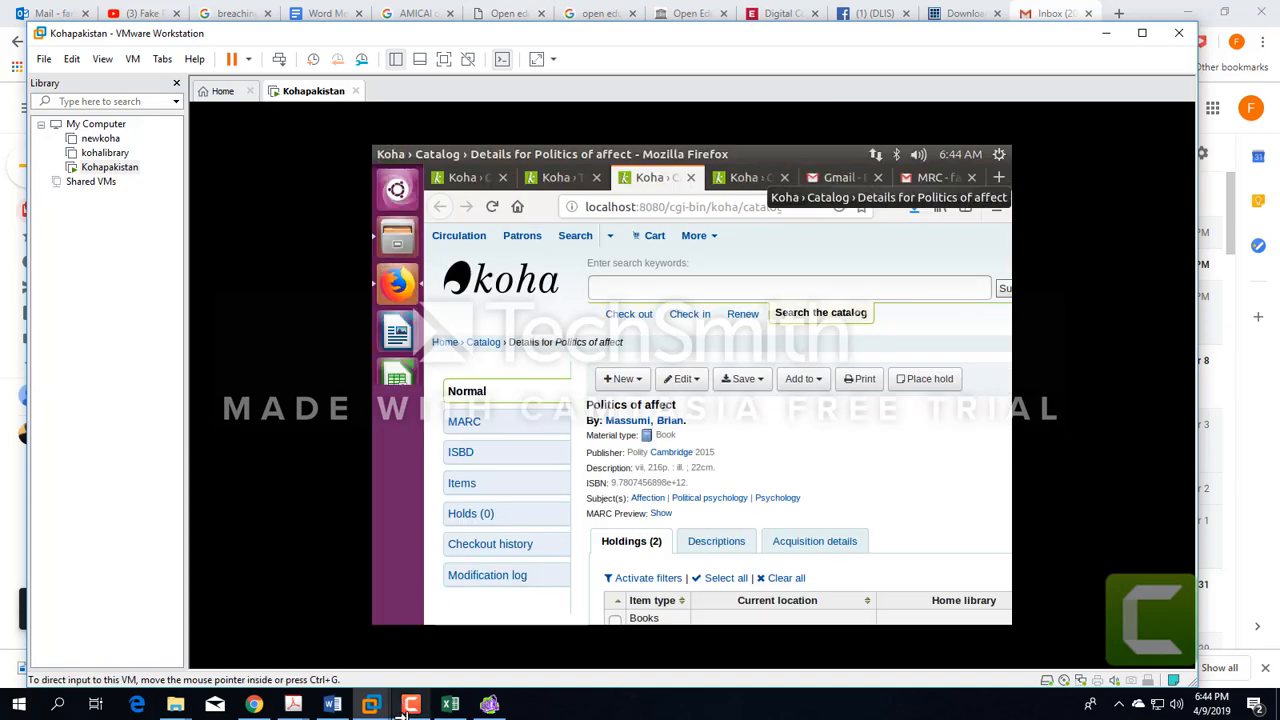
{"action": "left_click", "coordinate": [448, 704]}
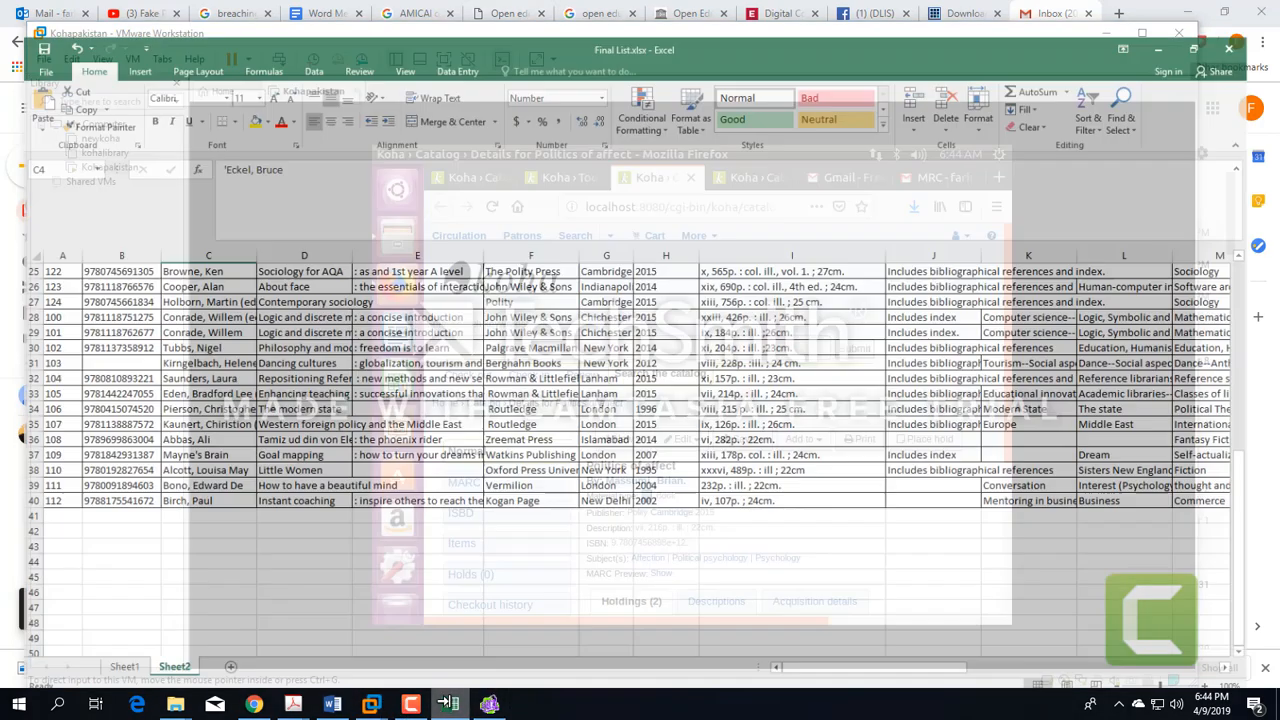
{"action": "scroll", "coordinate": [210, 480], "scroll_direction": "up", "scroll_amount": 8}
{"action": "left_click", "coordinate": [198, 356]}
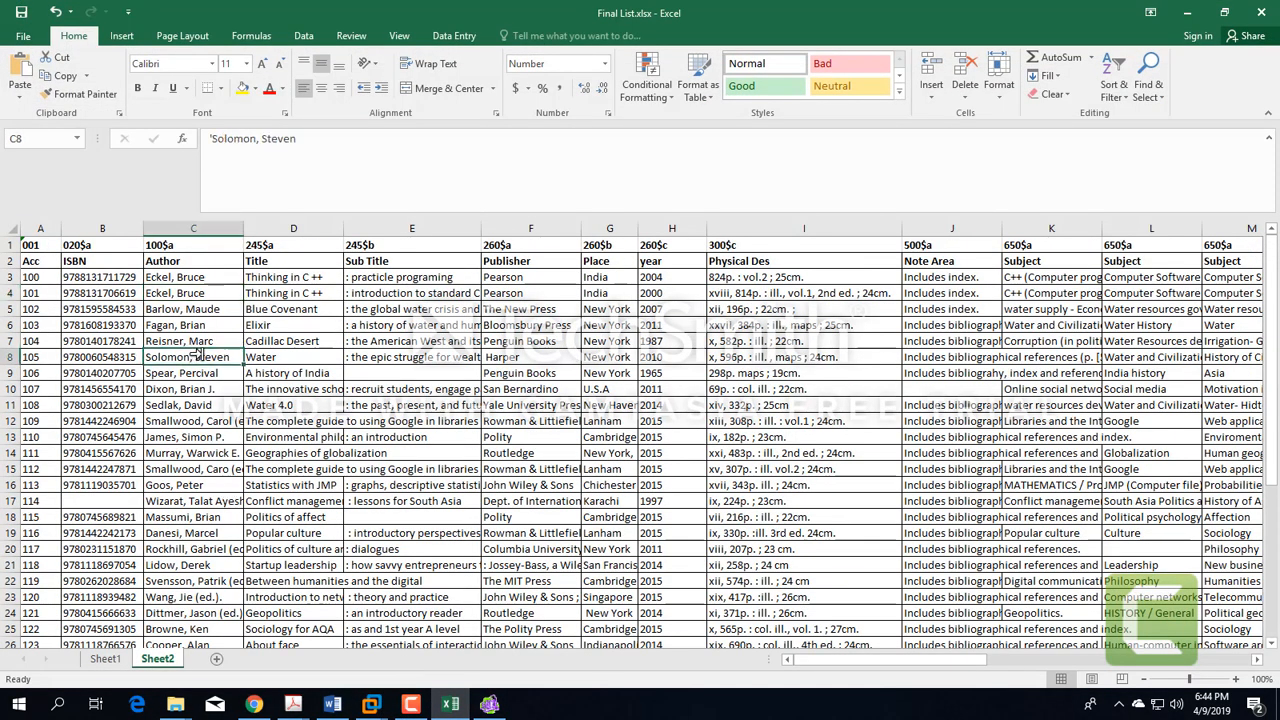
{"action": "key", "text": "ctrl+f"}
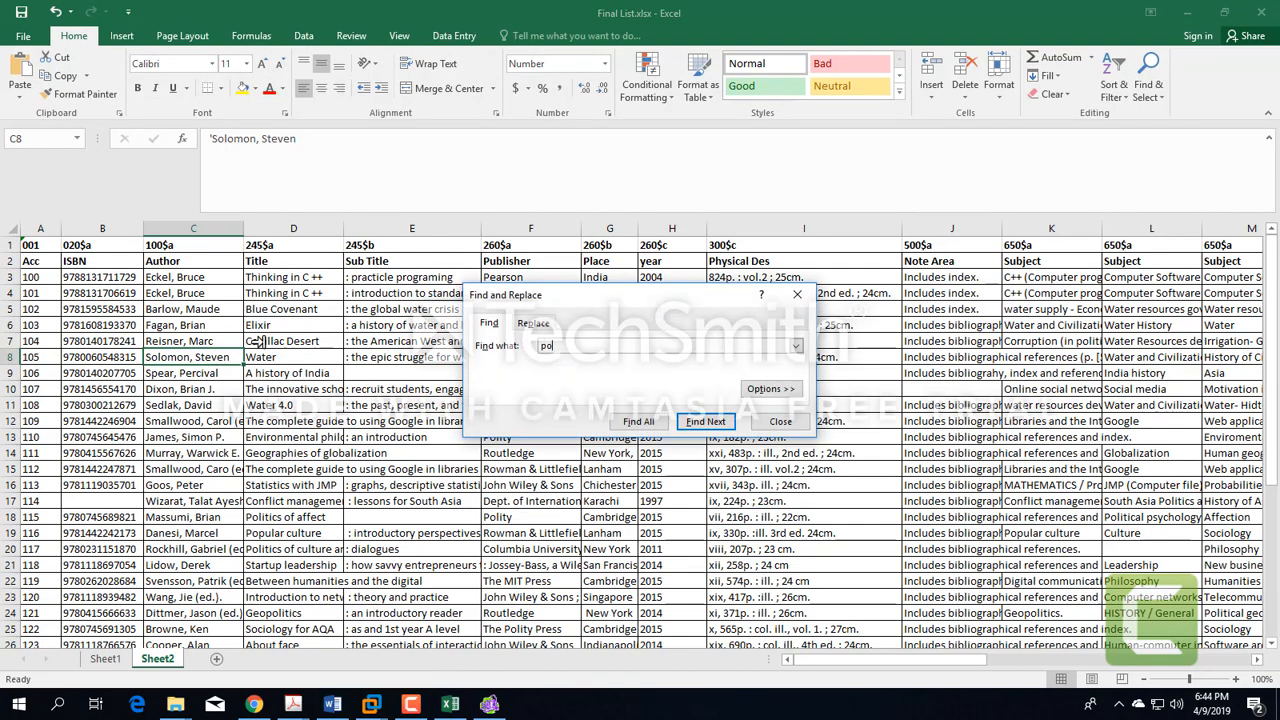
{"action": "key", "text": "Return"}
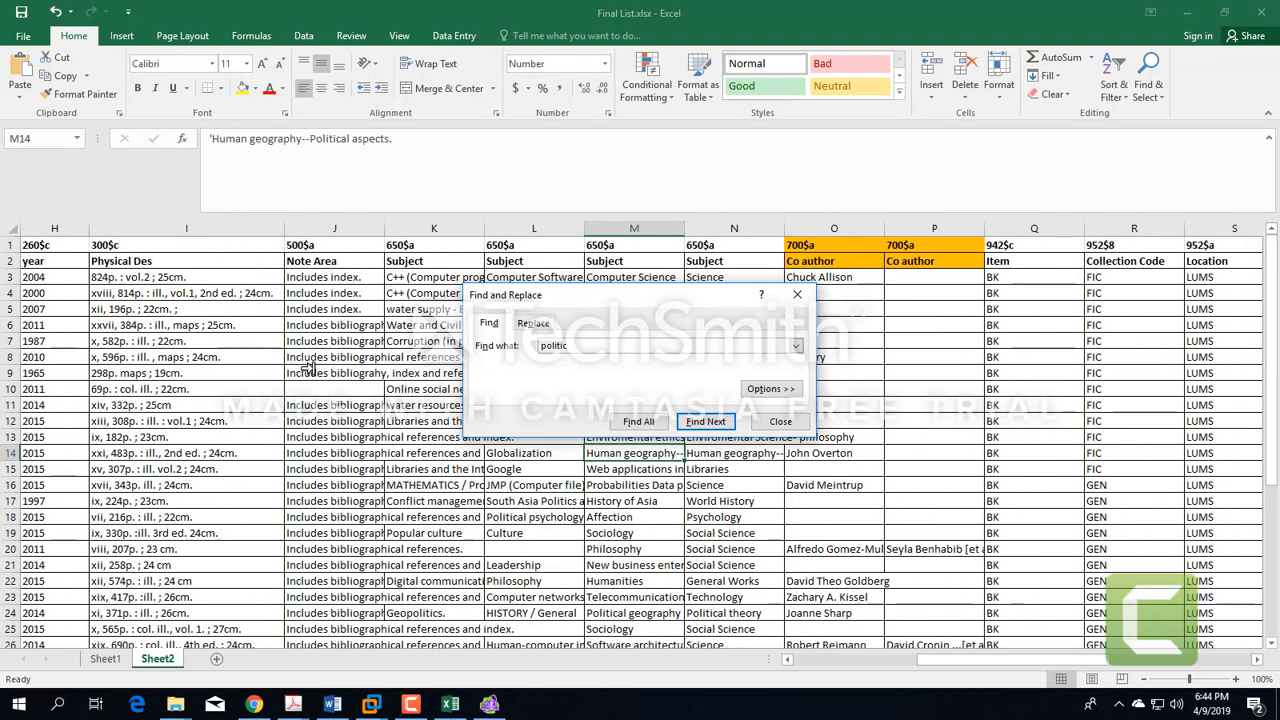
{"action": "key", "text": "Return"}
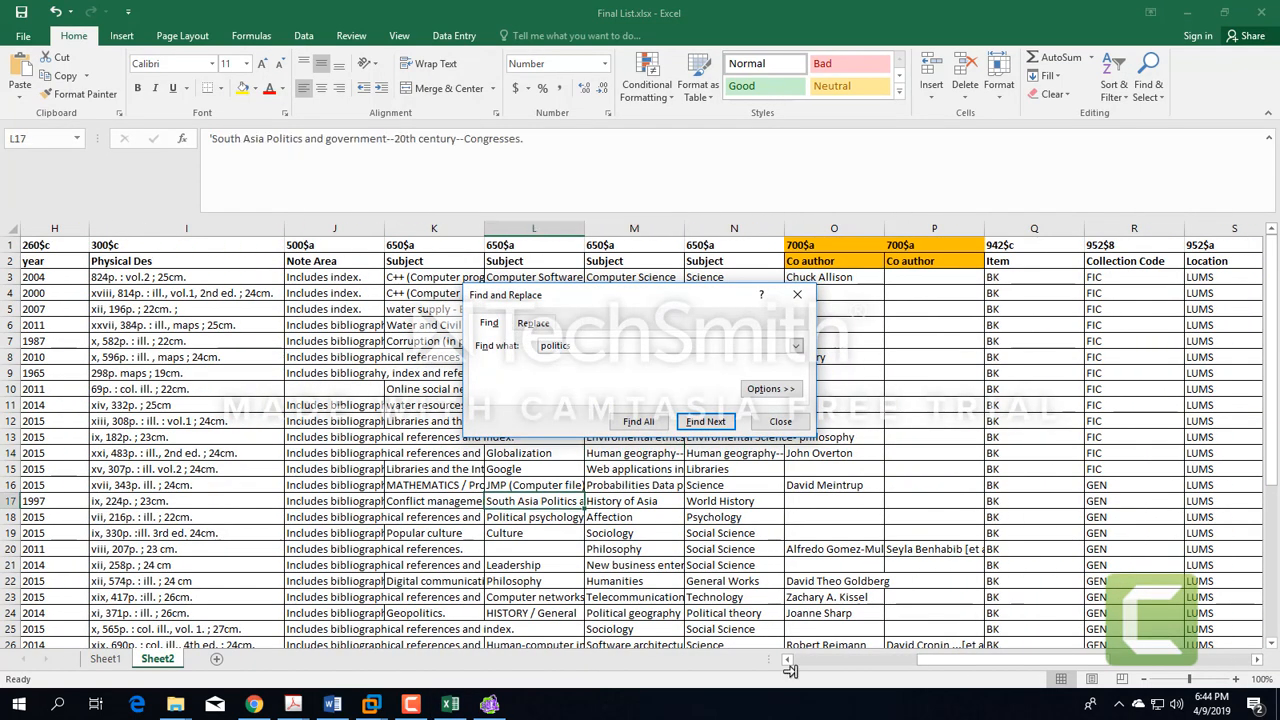
{"action": "key", "text": "ctrl+f"}
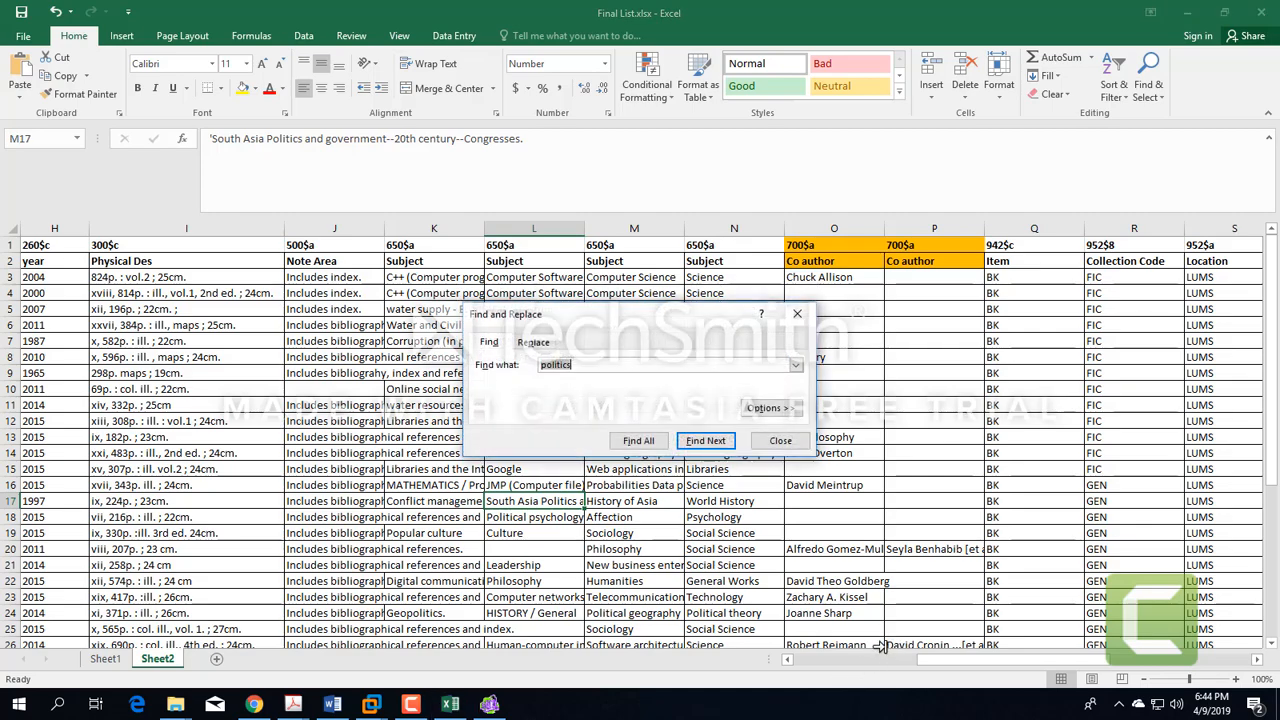
{"action": "key", "text": "Return"}
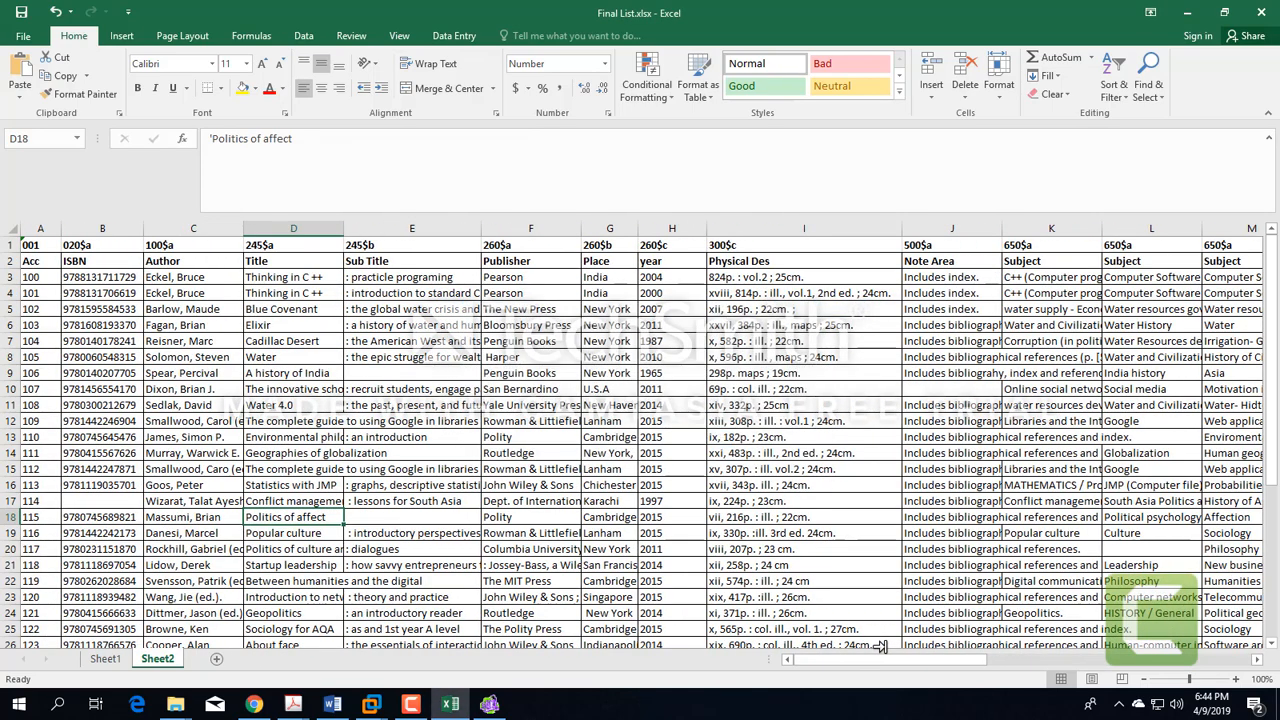
{"action": "left_click", "coordinate": [11, 517]}
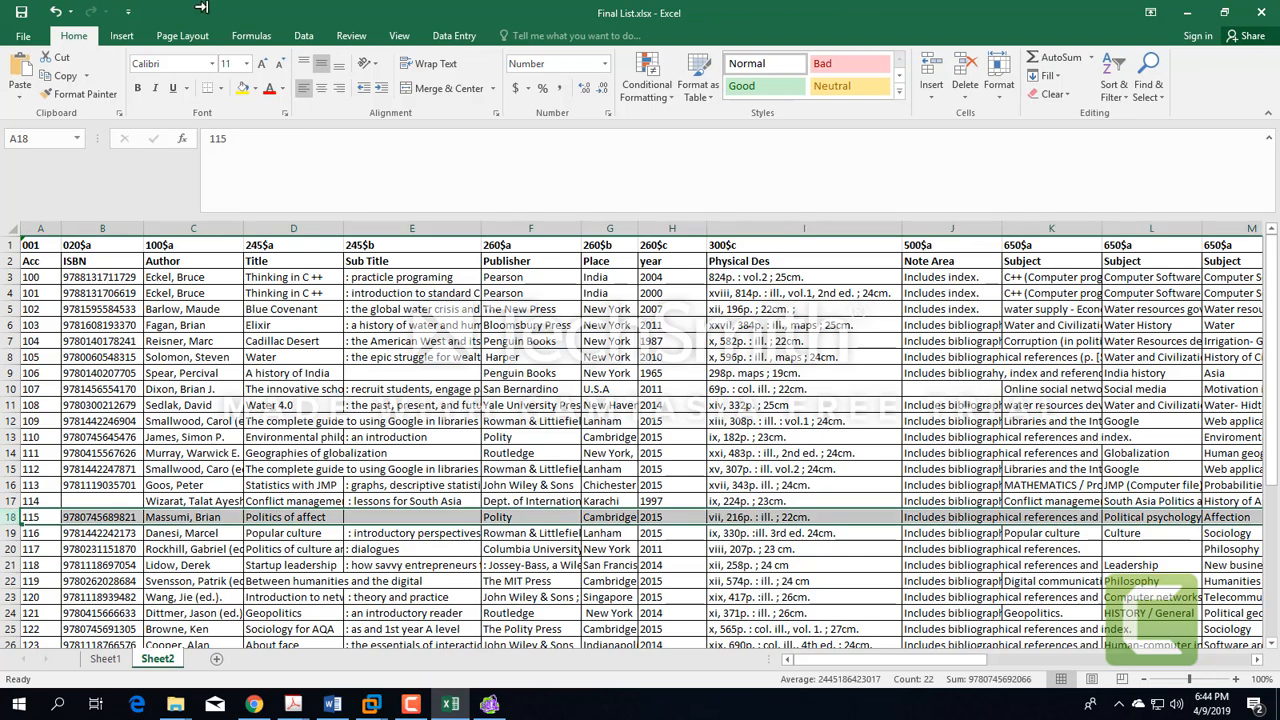
{"action": "left_click", "coordinate": [241, 88]}
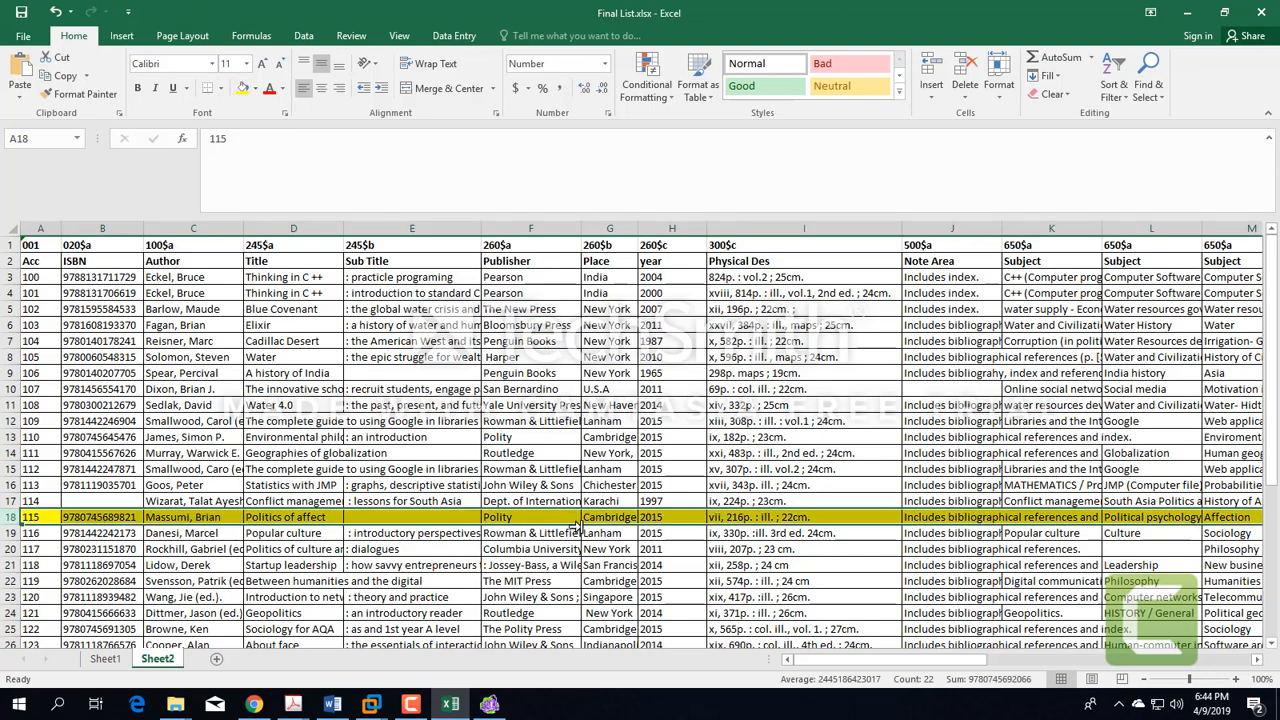
Follow the highlighted Politics of affect row across to its item type entry in the 942$c column
{"action": "left_click", "coordinate": [810, 517]}
{"action": "key", "text": "Left"}
{"action": "key", "text": "Right"}
{"action": "key", "text": "Right"}
{"action": "key", "text": "Right"}
{"action": "key", "text": "Right"}
{"action": "key", "text": "Right"}
{"action": "key", "text": "Right"}
{"action": "key", "text": "Right"}
{"action": "key", "text": "Right"}
{"action": "key", "text": "Right"}
{"action": "key", "text": "Right"}
{"action": "key", "text": "Right"}
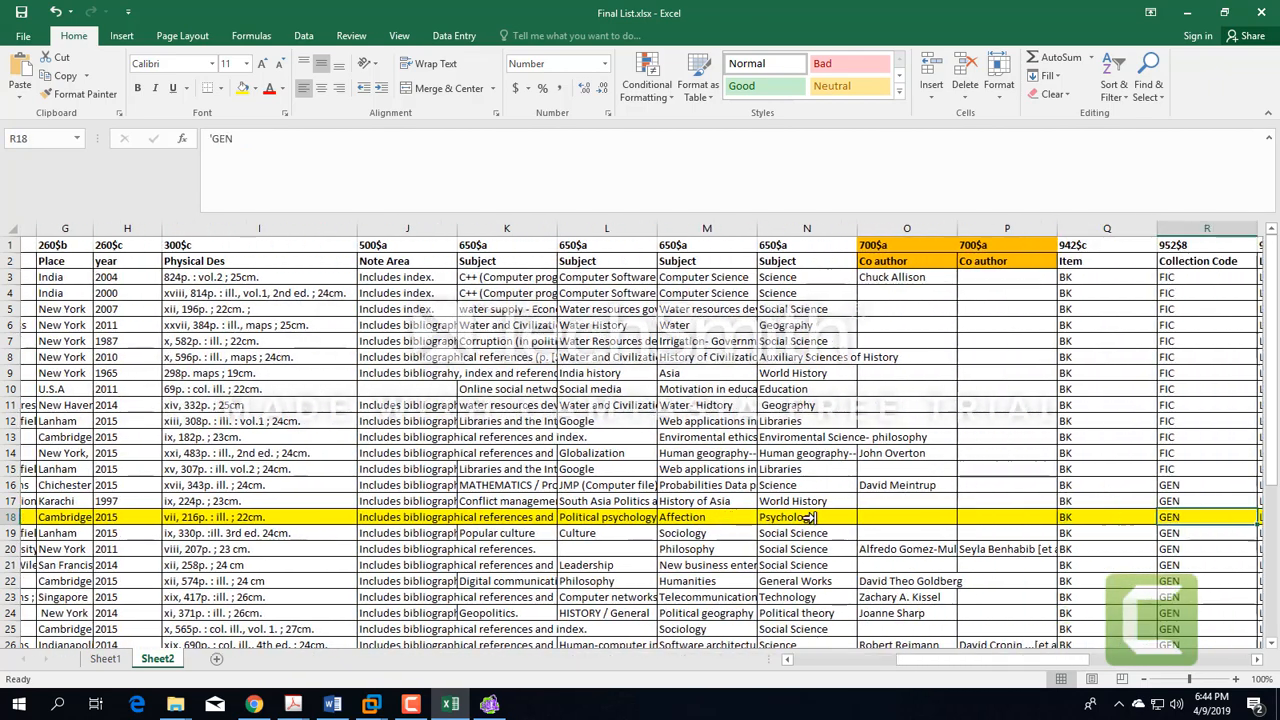
{"action": "key", "text": "Left"}
{"action": "key", "text": "Left"}
{"action": "key", "text": "Left"}
{"action": "key", "text": "Right"}
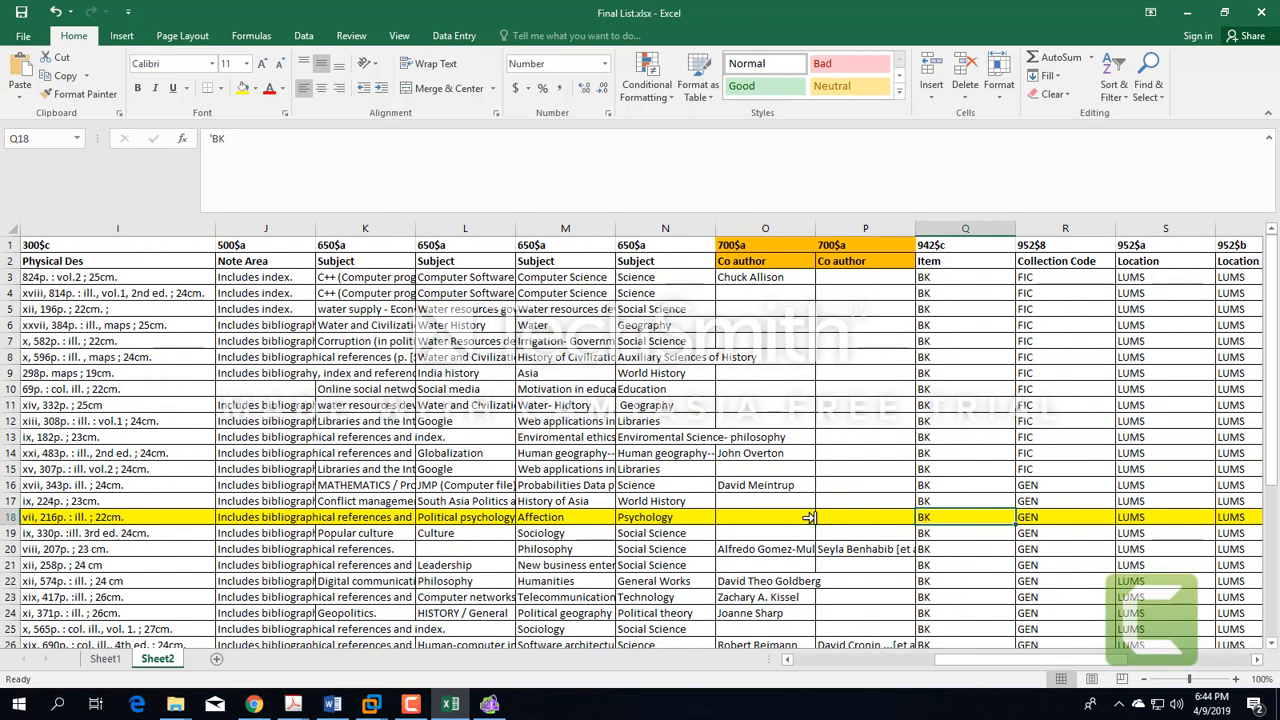
Compare the sheet's item type with the item type in the Politics of affect holdings in Koha, and return to Excel
{"action": "key", "text": "alt+Tab"}
{"action": "scroll", "coordinate": [666, 517], "scroll_direction": "down", "scroll_amount": 2}
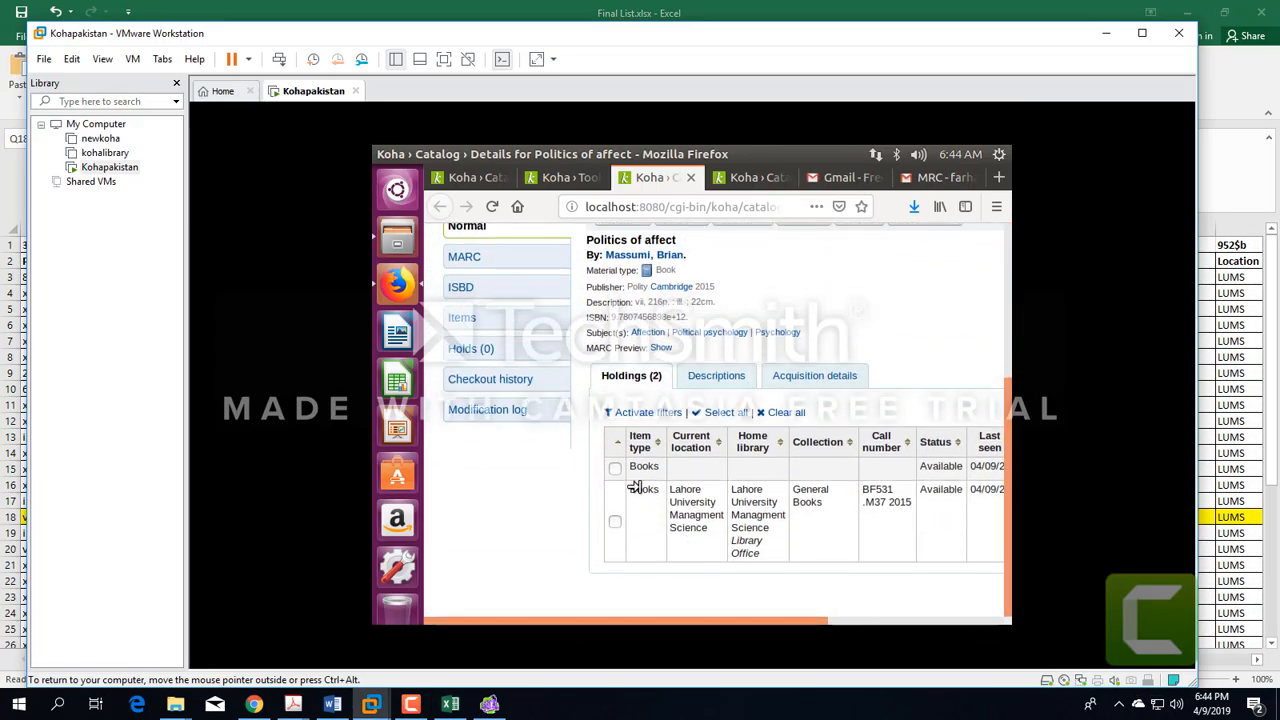
{"action": "left_click_drag", "start_coordinate": [652, 466], "coordinate": [623, 462]}
{"action": "key", "text": "alt+Tab"}
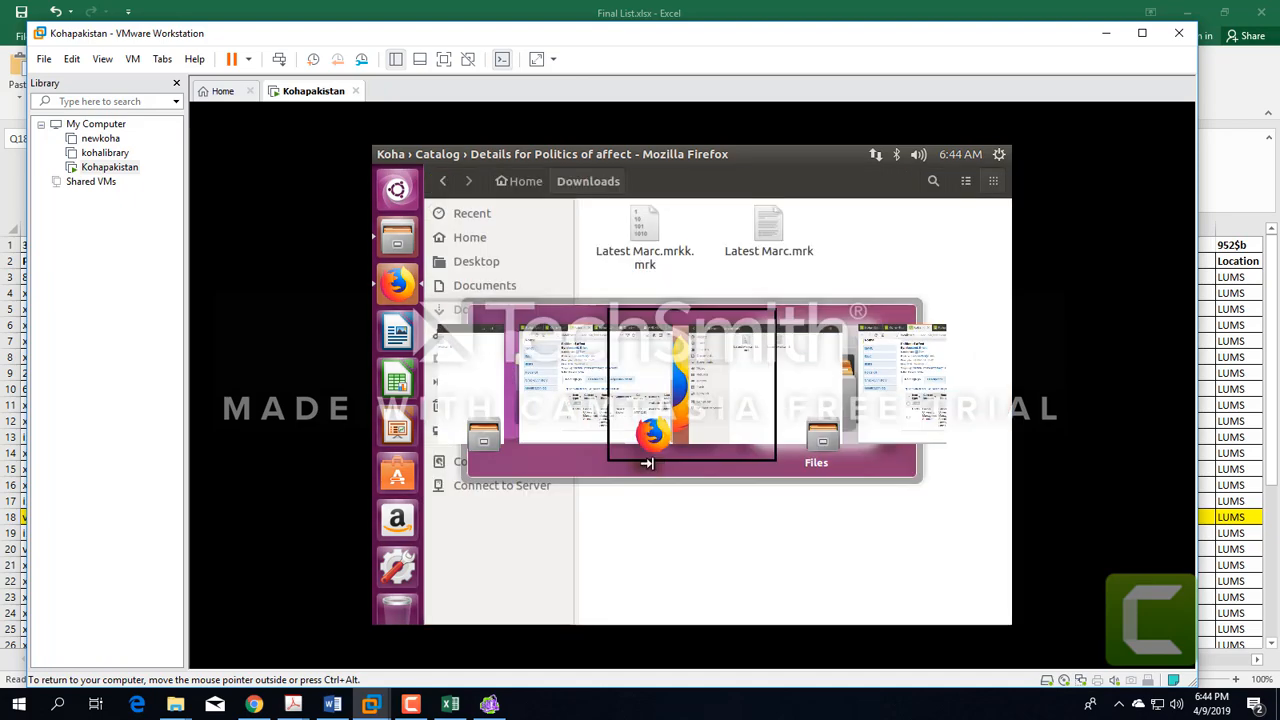
{"action": "key", "text": "alt+Tab"}
{"action": "key", "text": "alt+Tab"}
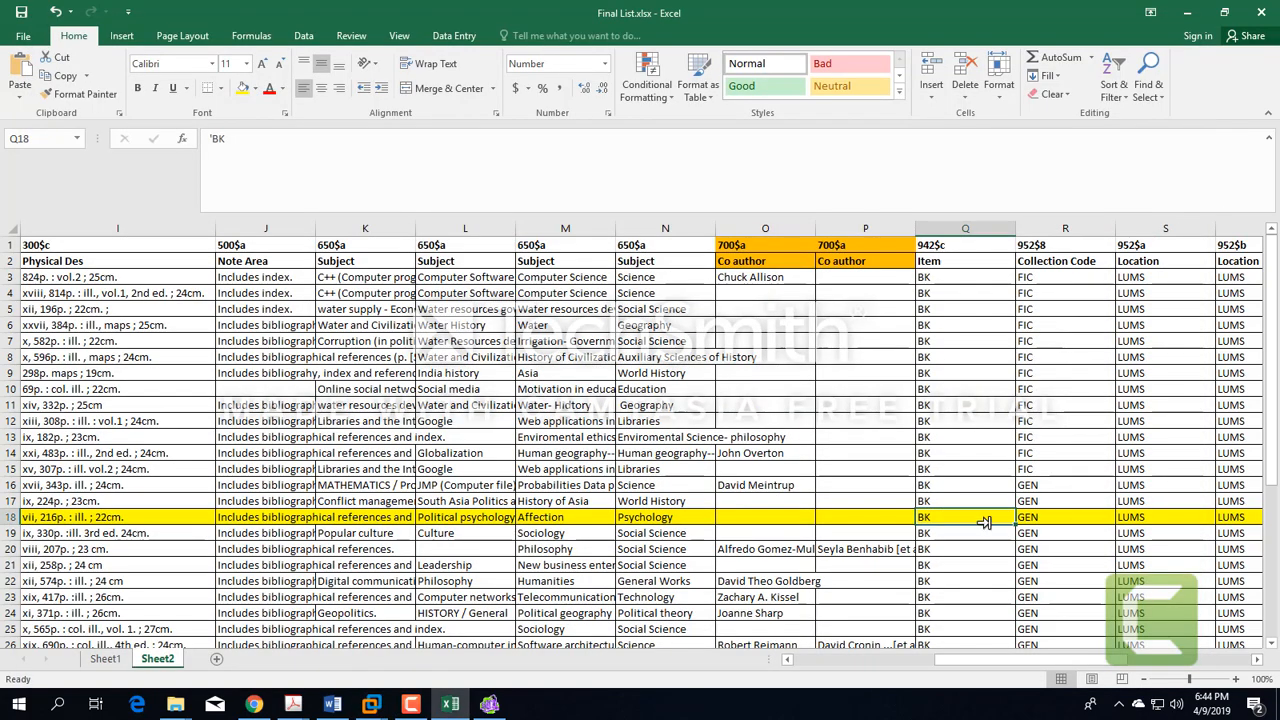
Check the row's 952$8 collection code against the Collection value in the Koha holdings of Politics of affect
{"action": "left_click", "coordinate": [1040, 522]}
{"action": "key", "text": "alt+Tab"}
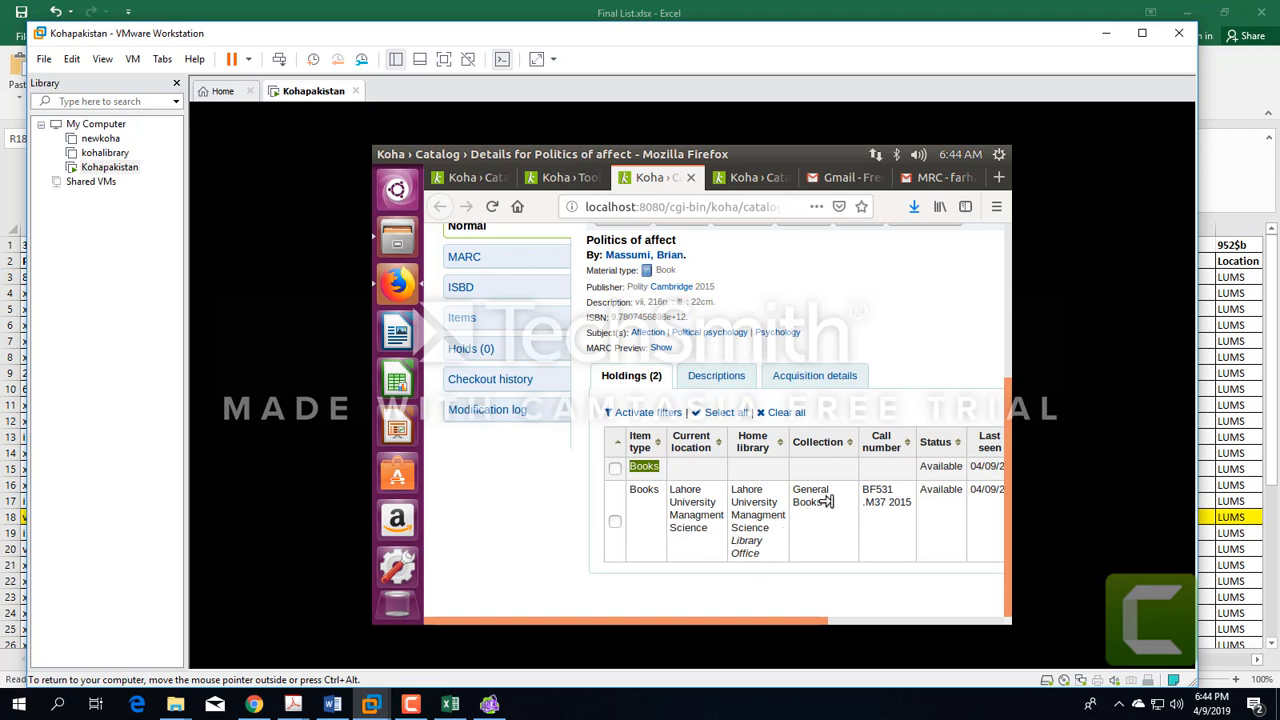
{"action": "left_click_drag", "start_coordinate": [826, 503], "coordinate": [791, 485]}
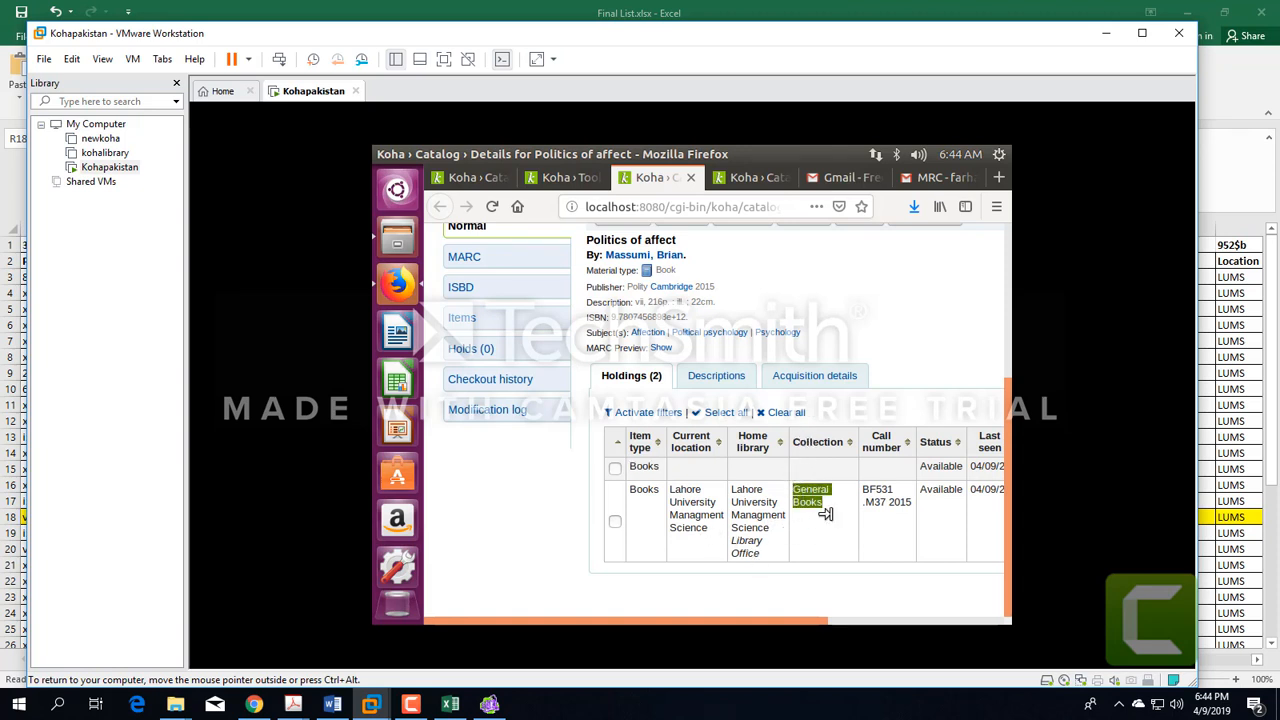
{"action": "key", "text": "alt+Tab"}
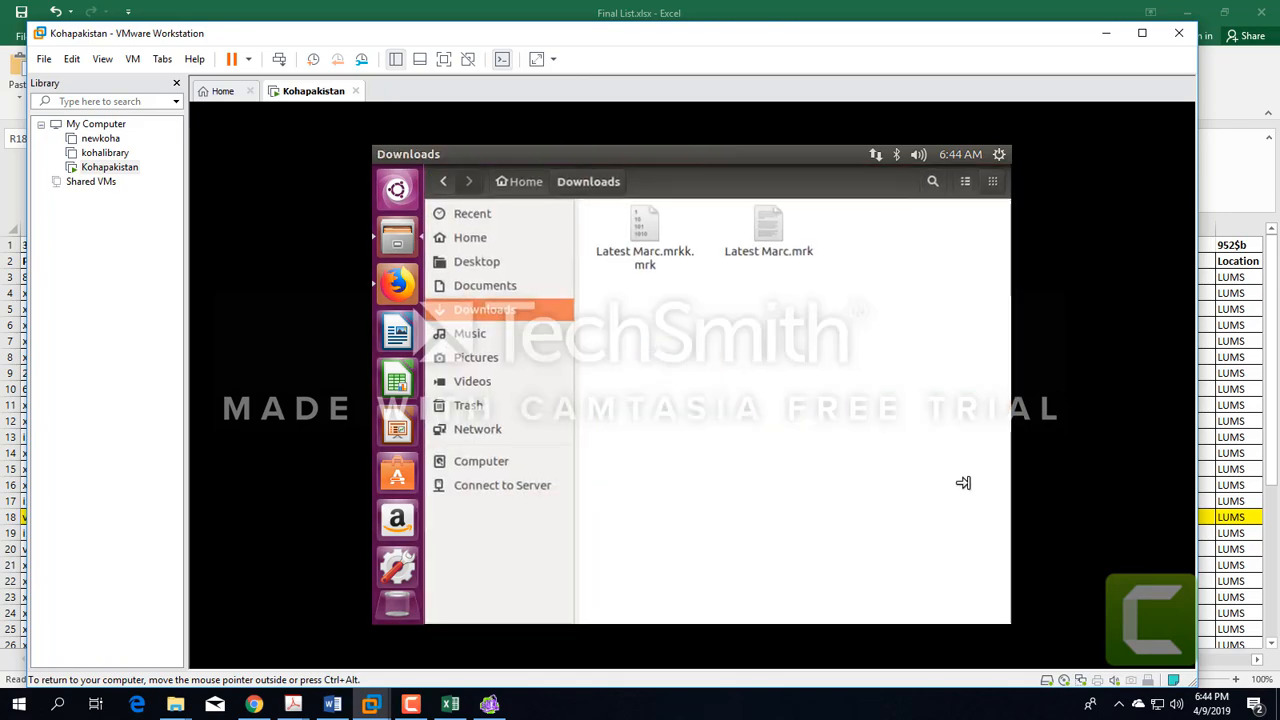
Compare the row's 952$a and 952$b location entries with the current location and home library in the Koha holdings
{"action": "left_click", "coordinate": [1223, 508]}
{"action": "left_click", "coordinate": [1124, 522]}
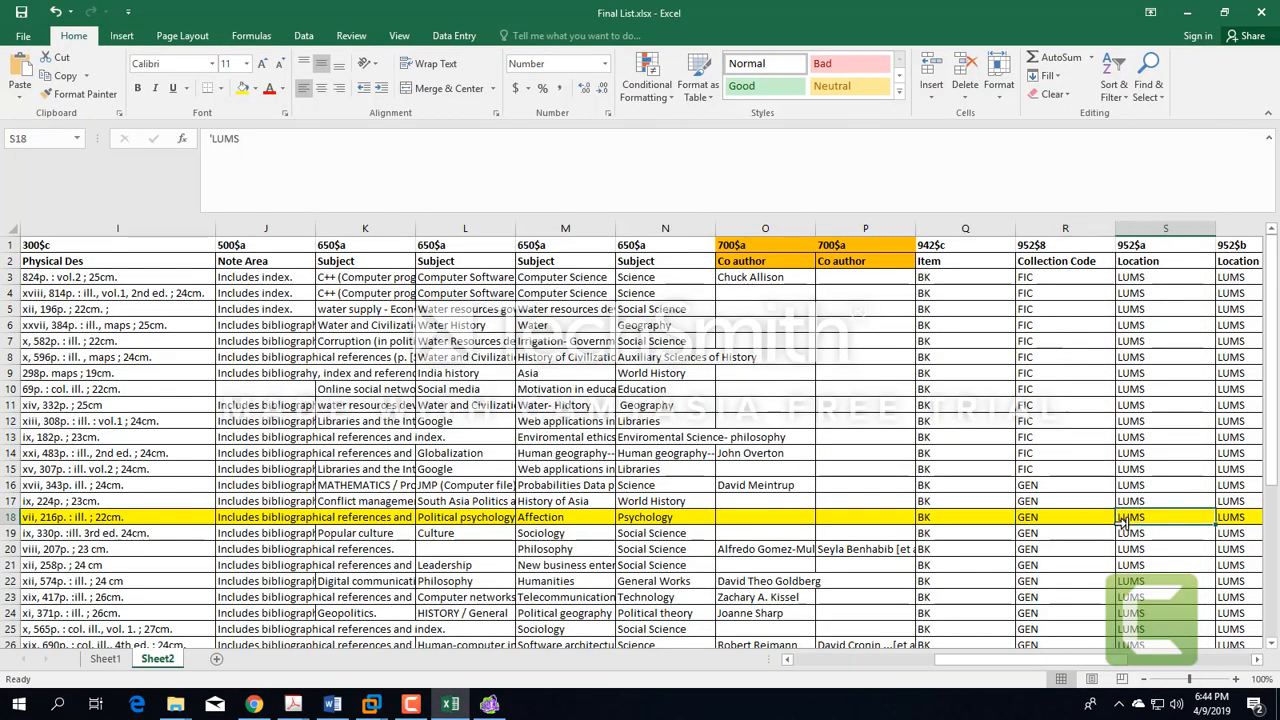
{"action": "key", "text": "Right"}
{"action": "key", "text": "Right"}
{"action": "left_click", "coordinate": [1040, 518]}
{"action": "key", "text": "alt+Tab"}
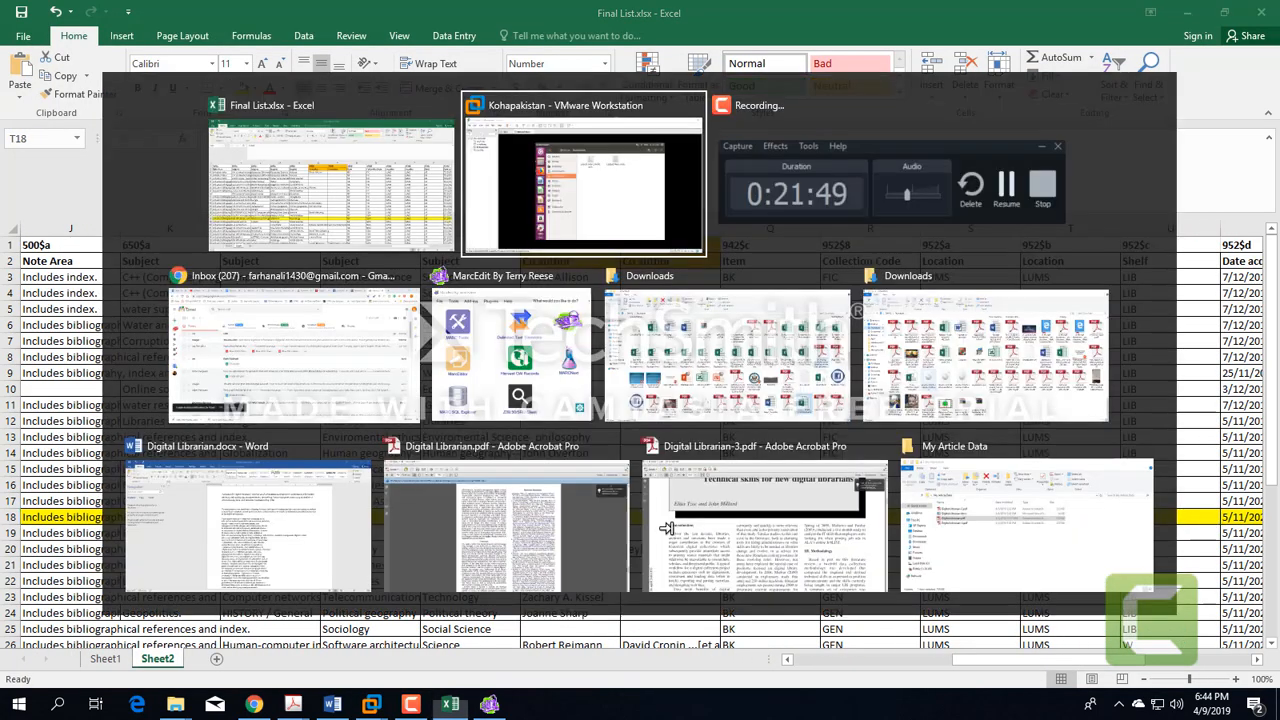
{"action": "key", "text": "alt+Tab"}
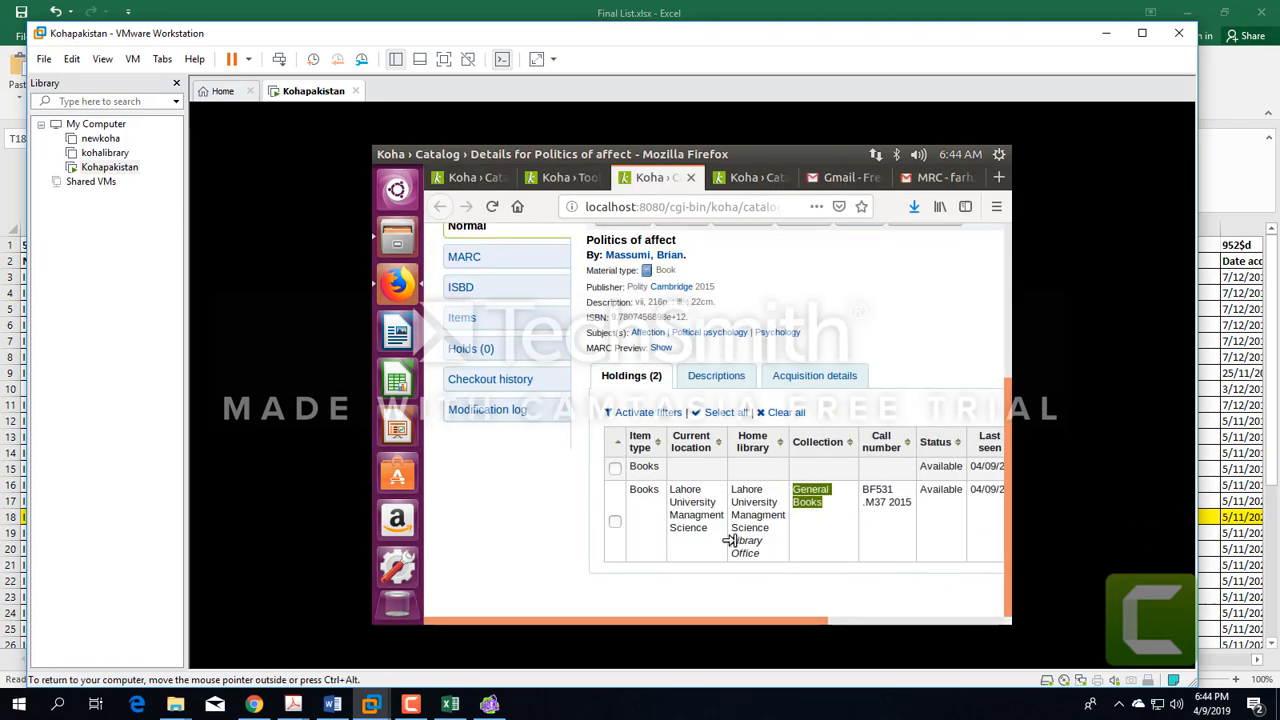
{"action": "key", "text": "ctrl+alt"}
{"action": "key", "text": "alt+Tab"}
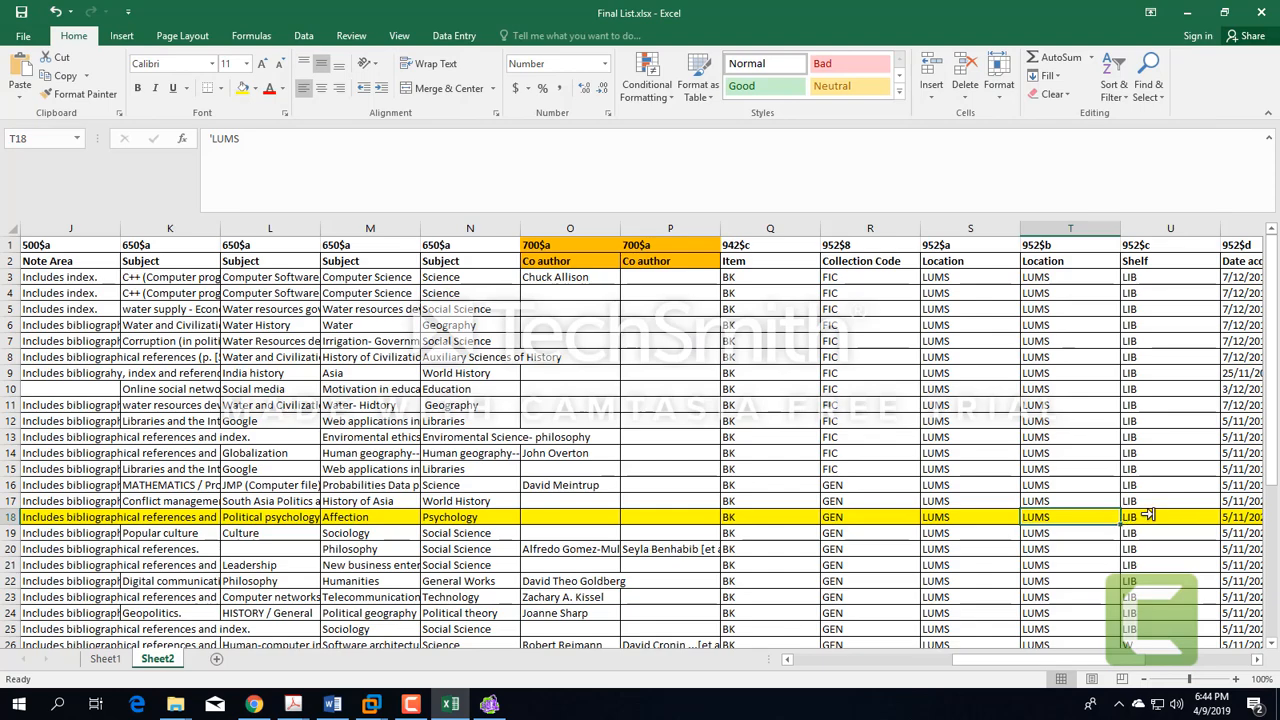
Check the highlighted row's 952$c shelf and 952$d date acquired against the shelving location and accession date in the Koha holdings
{"action": "left_click", "coordinate": [1147, 514]}
{"action": "key", "text": "Right"}
{"action": "key", "text": "Right"}
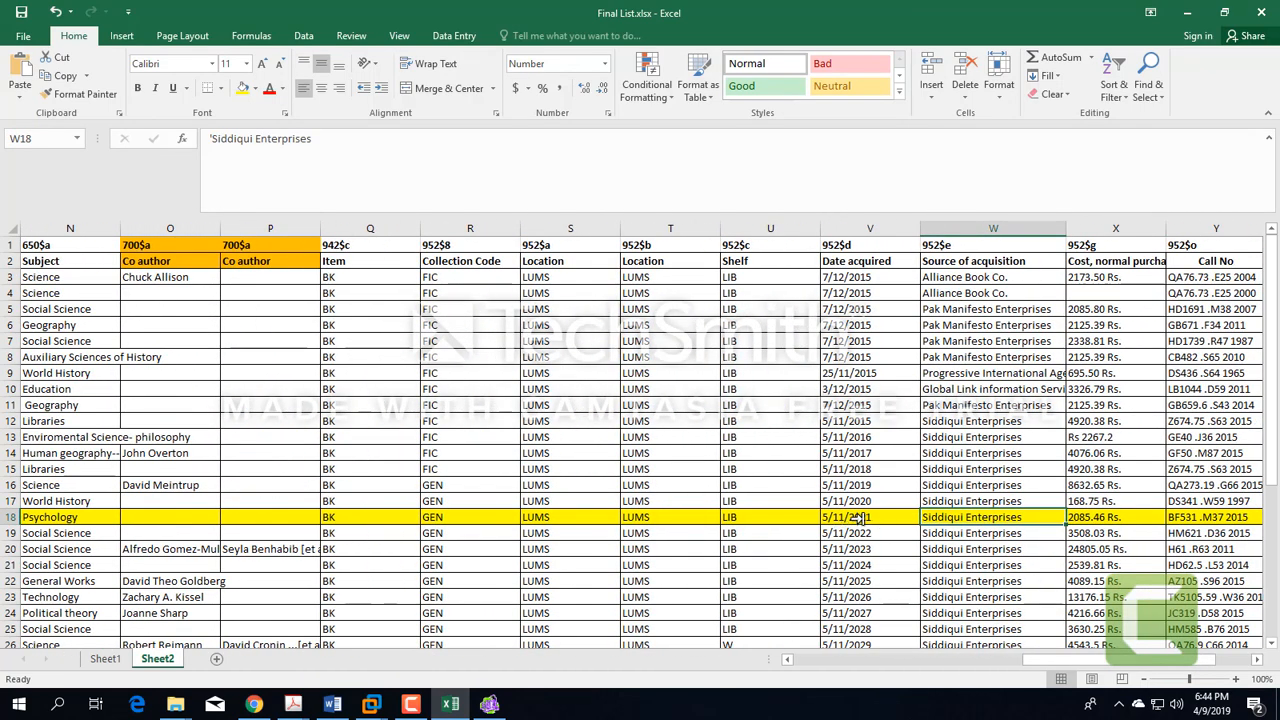
{"action": "left_click", "coordinate": [860, 518]}
{"action": "key", "text": "alt+Tab"}
{"action": "left_click_drag", "start_coordinate": [787, 620], "coordinate": [980, 620]}
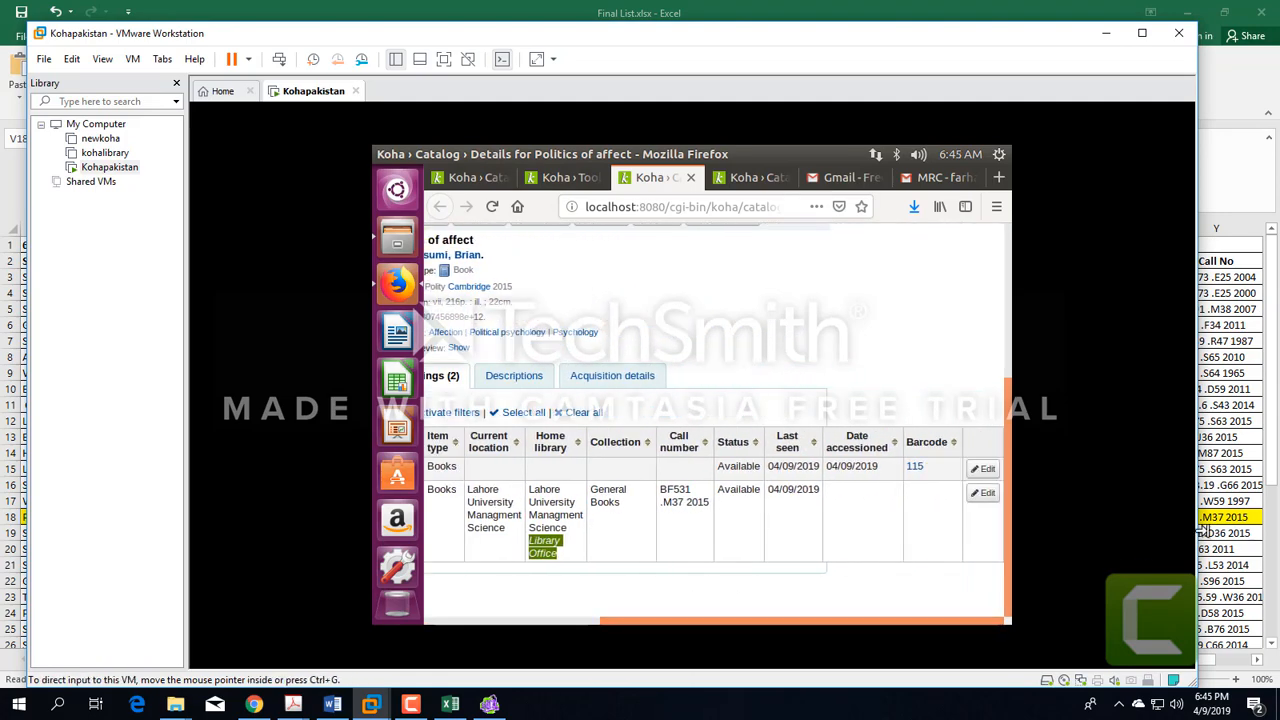
{"action": "key", "text": "alt+Tab"}
Examine the highlighted row's acquisition source, call number and accession entries, and compare them with the call number and barcode in Koha
{"action": "left_click", "coordinate": [1100, 517]}
{"action": "scroll", "coordinate": [1153, 517], "scroll_direction": "right", "scroll_amount": 4}
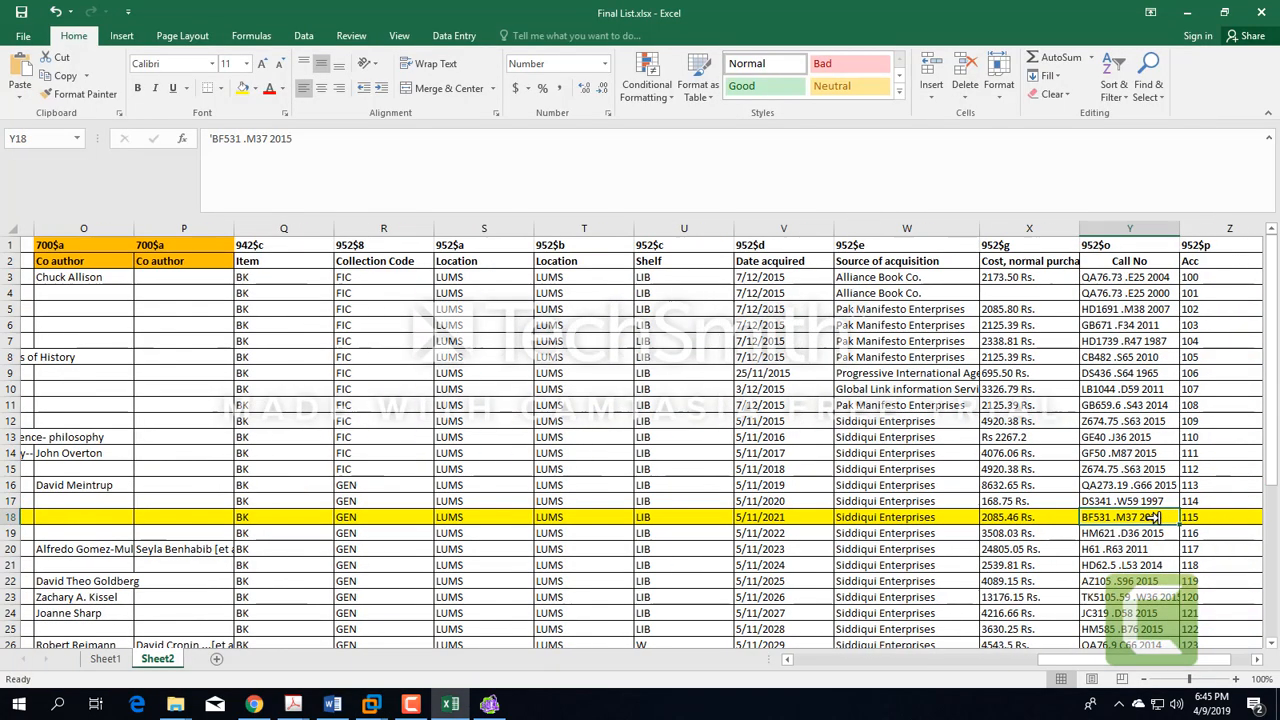
{"action": "key", "text": "Left"}
{"action": "key", "text": "Left"}
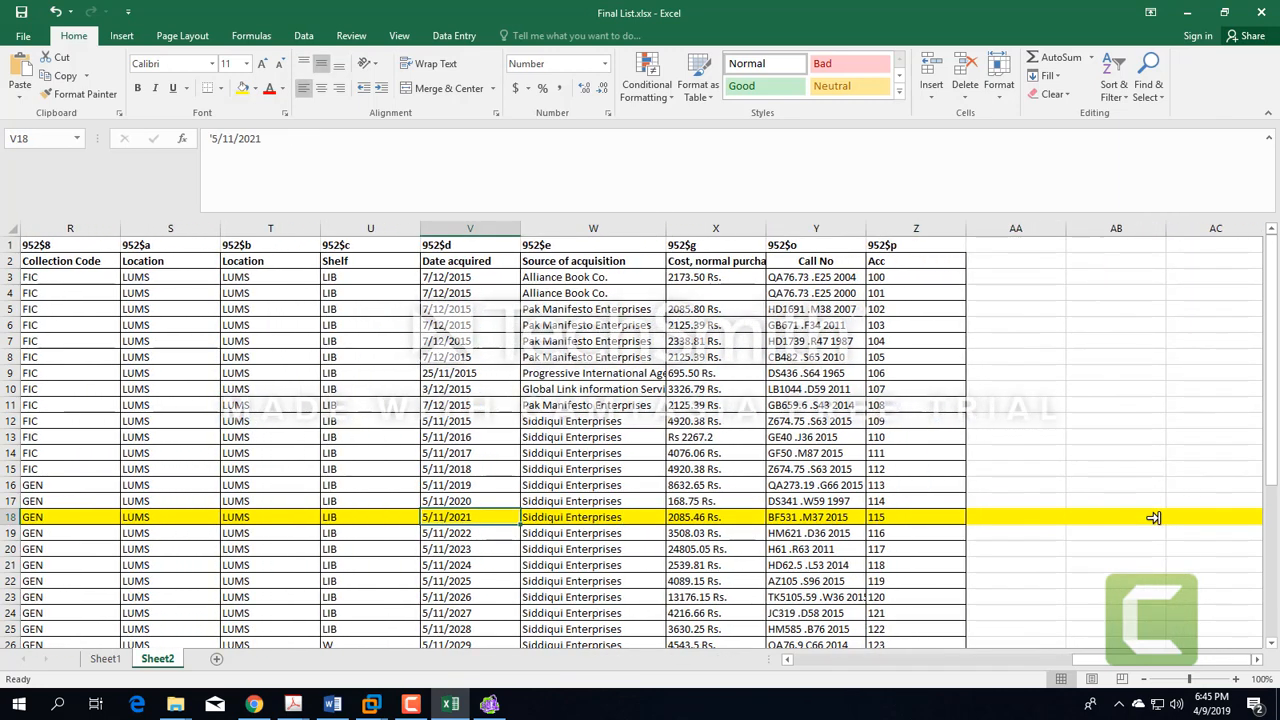
{"action": "left_click", "coordinate": [568, 518]}
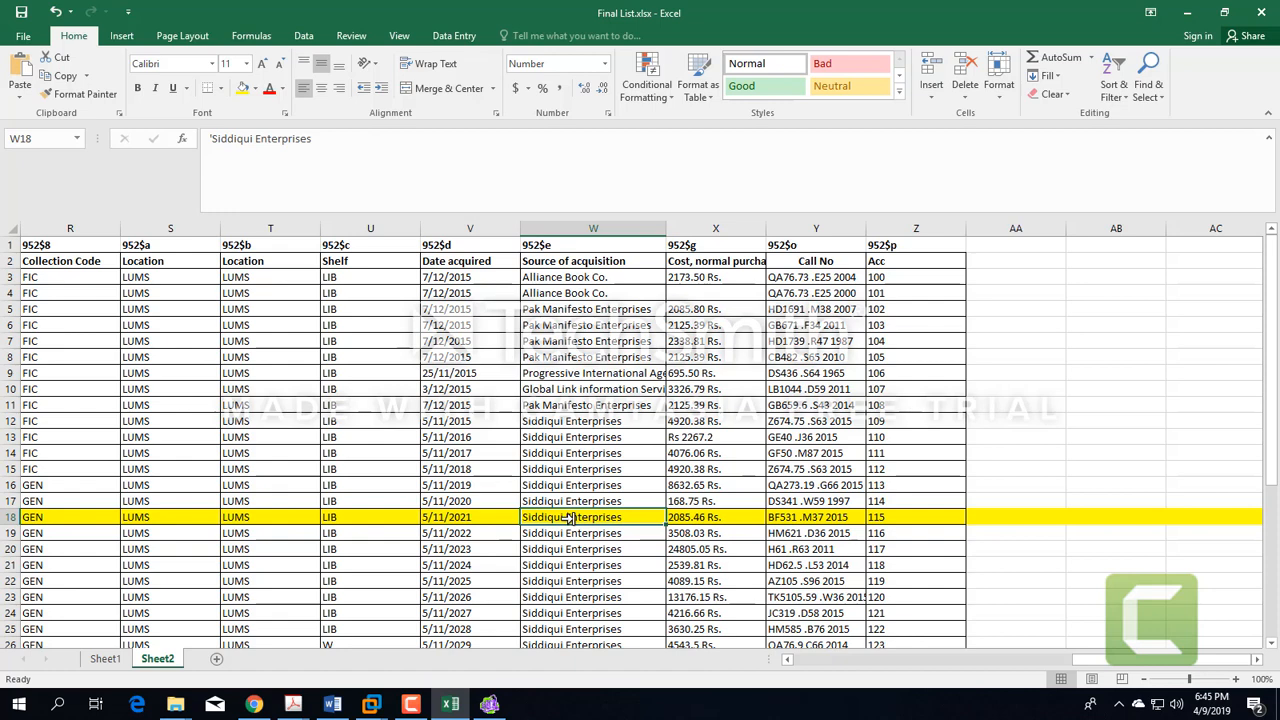
{"action": "left_click", "coordinate": [818, 517]}
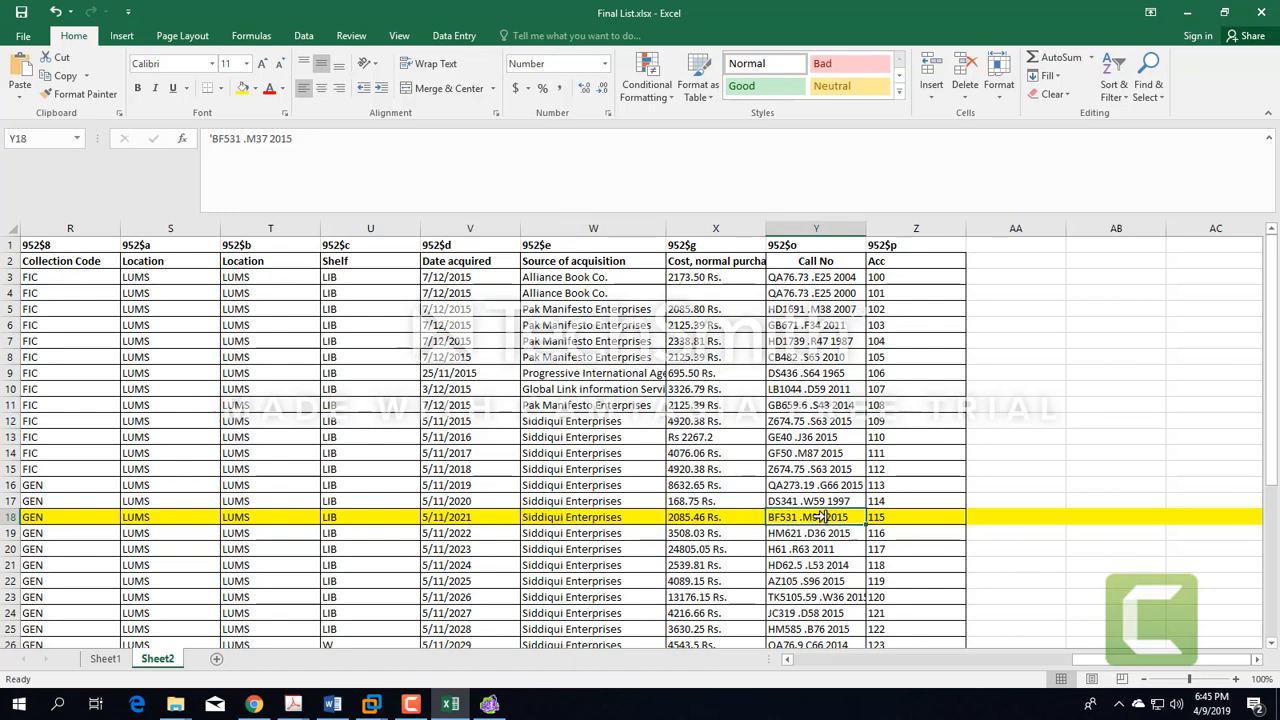
{"action": "key", "text": "alt+Tab"}
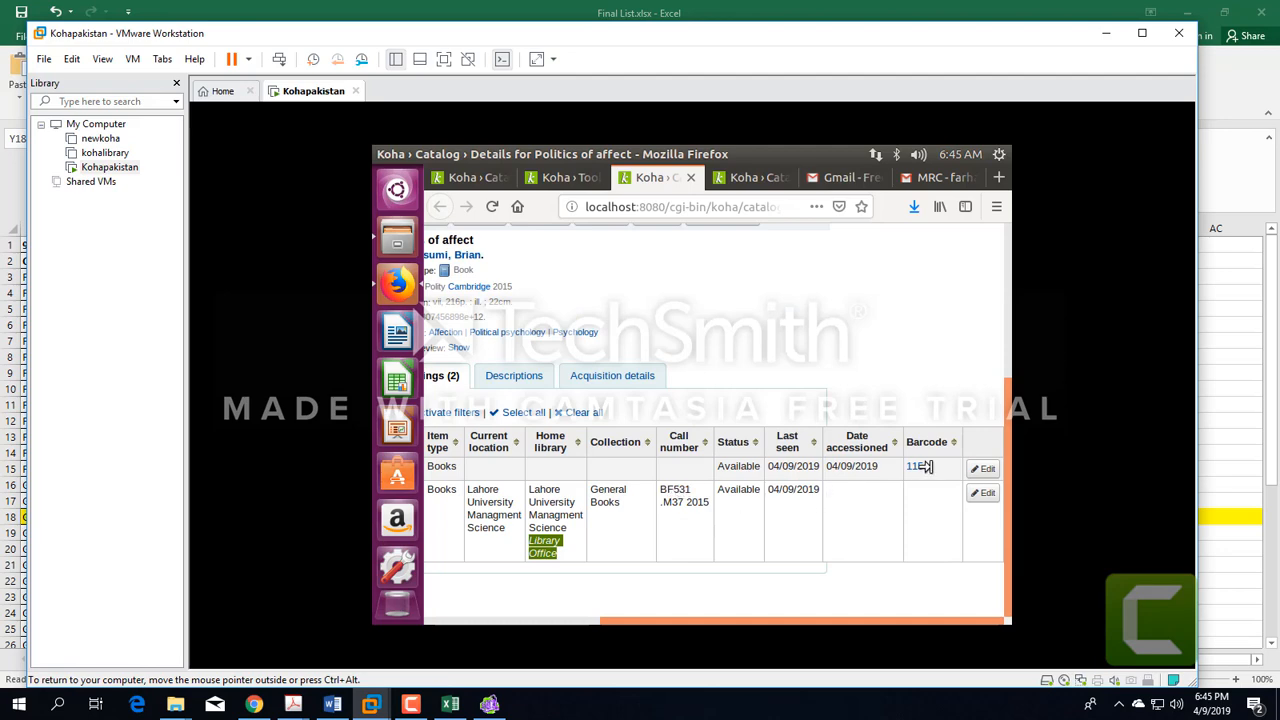
{"action": "key", "text": "alt+Tab"}
{"action": "left_click", "coordinate": [1266, 460]}
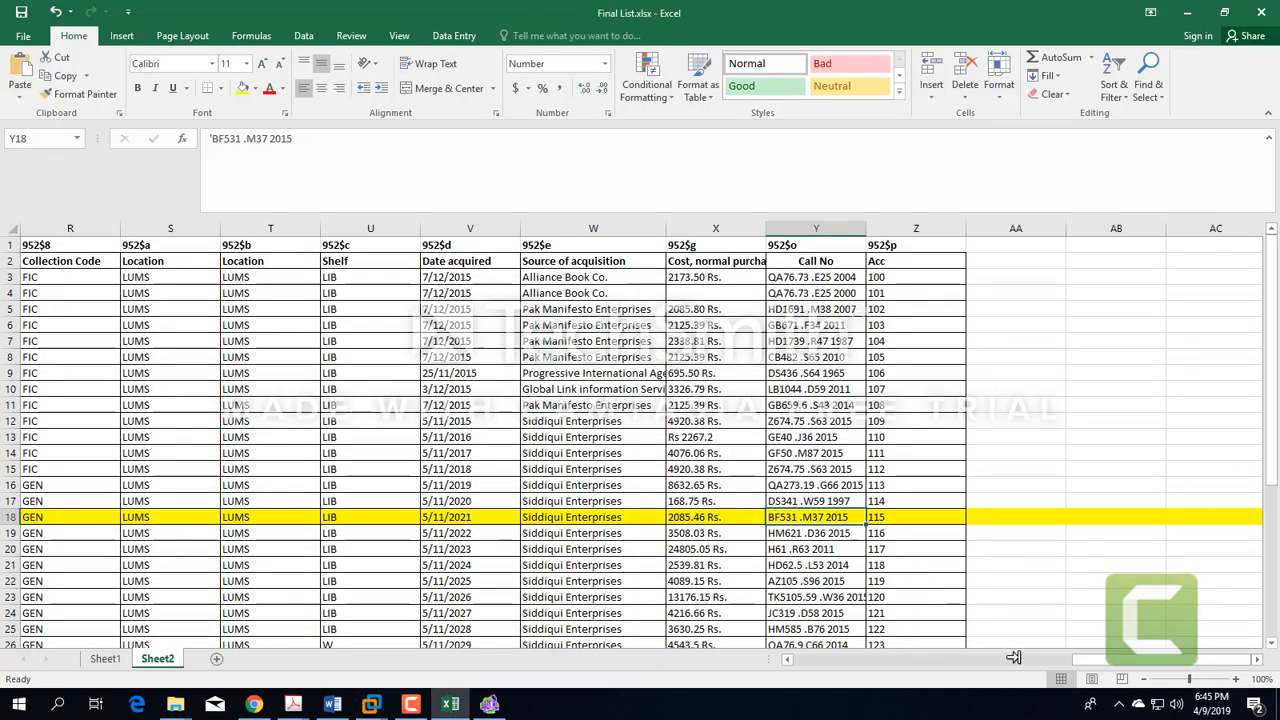
Look at the item type and collection code of row 34, the first CD row in Sheet2
{"action": "left_click_drag", "start_coordinate": [1119, 660], "coordinate": [1008, 660]}
{"action": "scroll", "coordinate": [841, 479], "scroll_direction": "down", "scroll_amount": 1}
{"action": "scroll", "coordinate": [841, 479], "scroll_direction": "down", "scroll_amount": 5}
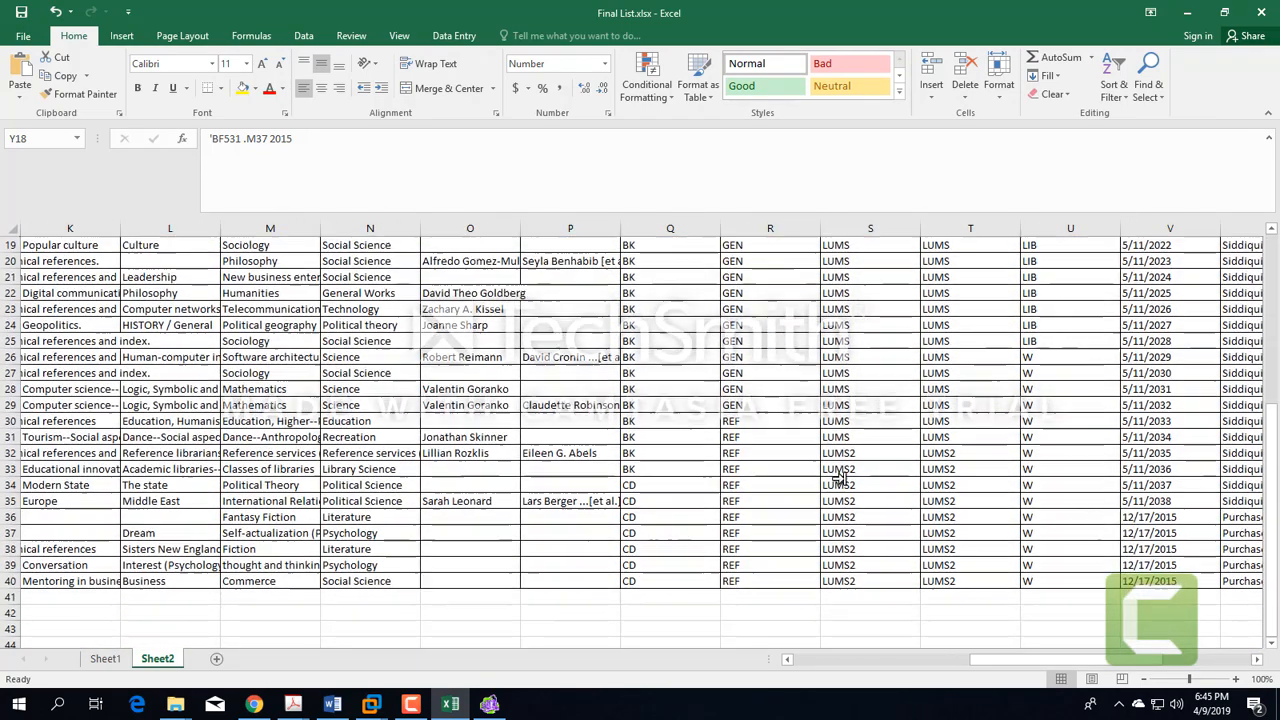
{"action": "left_click", "coordinate": [625, 487]}
{"action": "left_click", "coordinate": [730, 486]}
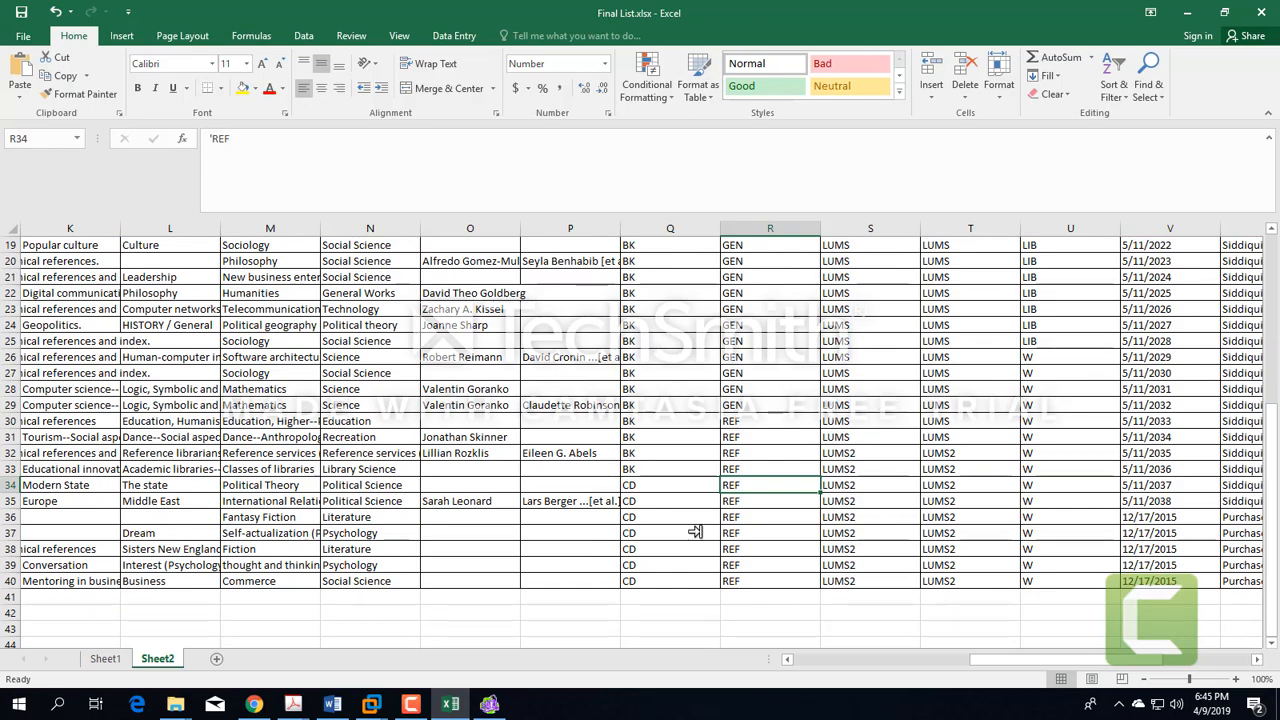
Follow row 34 back to its bibliographic columns to identify the title of the first CD record
{"action": "left_click", "coordinate": [380, 484]}
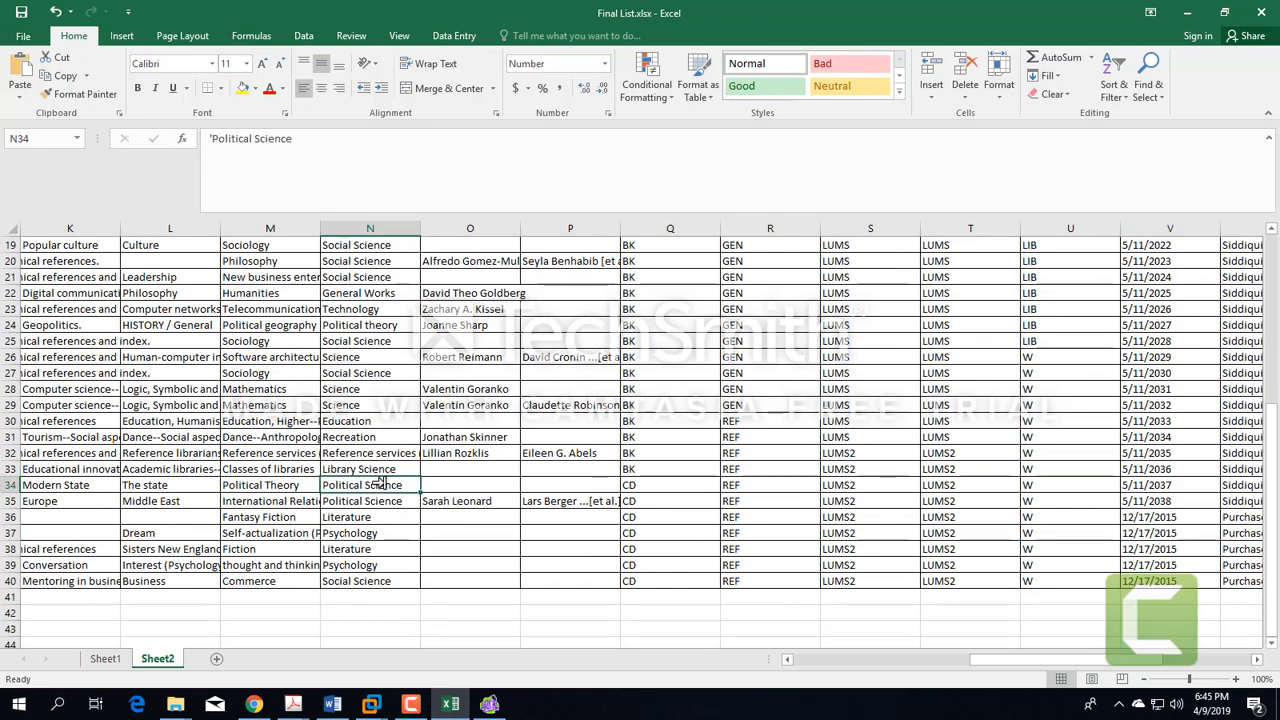
{"action": "key", "text": "Left"}
{"action": "key", "text": "Left"}
{"action": "key", "text": "Left"}
{"action": "key", "text": "Left"}
{"action": "key", "text": "Left"}
{"action": "key", "text": "Left"}
{"action": "key", "text": "Left"}
{"action": "key", "text": "Left"}
{"action": "key", "text": "Left"}
{"action": "key", "text": "Left"}
{"action": "key", "text": "Left"}
{"action": "key", "text": "Left"}
{"action": "key", "text": "Left"}
{"action": "key", "text": "Right"}
{"action": "key", "text": "Right"}
{"action": "key", "text": "Right"}
{"action": "key", "text": "Right"}
{"action": "key", "text": "Left"}
{"action": "key", "text": "Right"}
{"action": "key", "text": "Right"}
{"action": "key", "text": "Right"}
{"action": "key", "text": "Left"}
{"action": "key", "text": "Left"}
{"action": "key", "text": "Left"}
Return to the Koha staged MARC management page in full screen and show the second page of imported records
{"action": "key", "text": "alt+Tab"}
{"action": "left_click", "coordinate": [397, 290]}
{"action": "left_click", "coordinate": [570, 181]}
{"action": "left_click", "coordinate": [444, 59]}
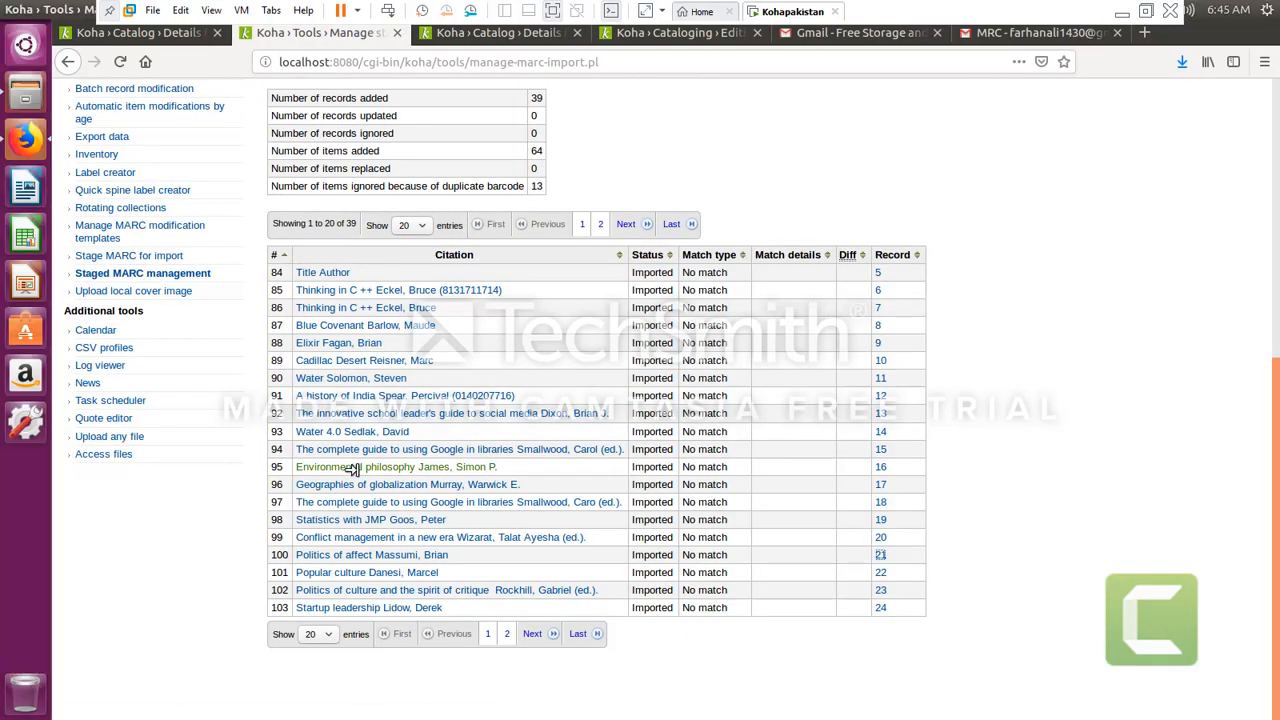
{"action": "left_click", "coordinate": [497, 633]}
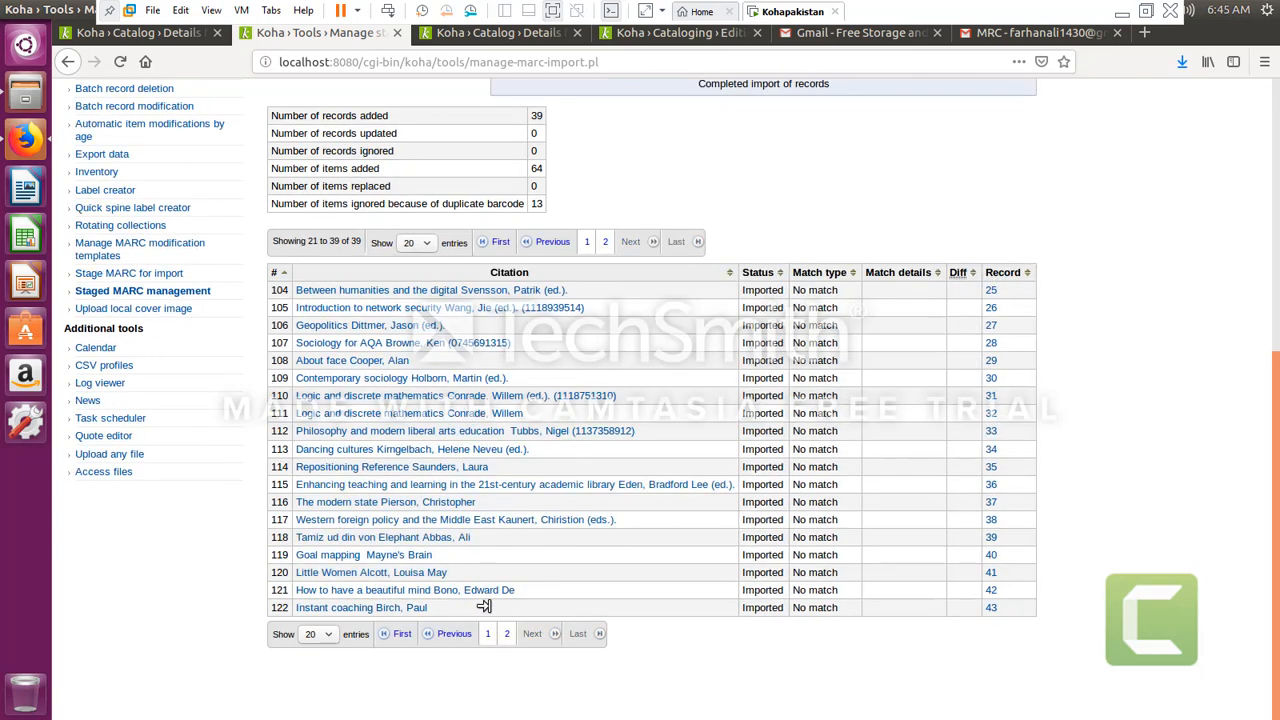
Open the imported catalogue record of The modern state in a separate browser tab
{"action": "left_click", "coordinate": [370, 504]}
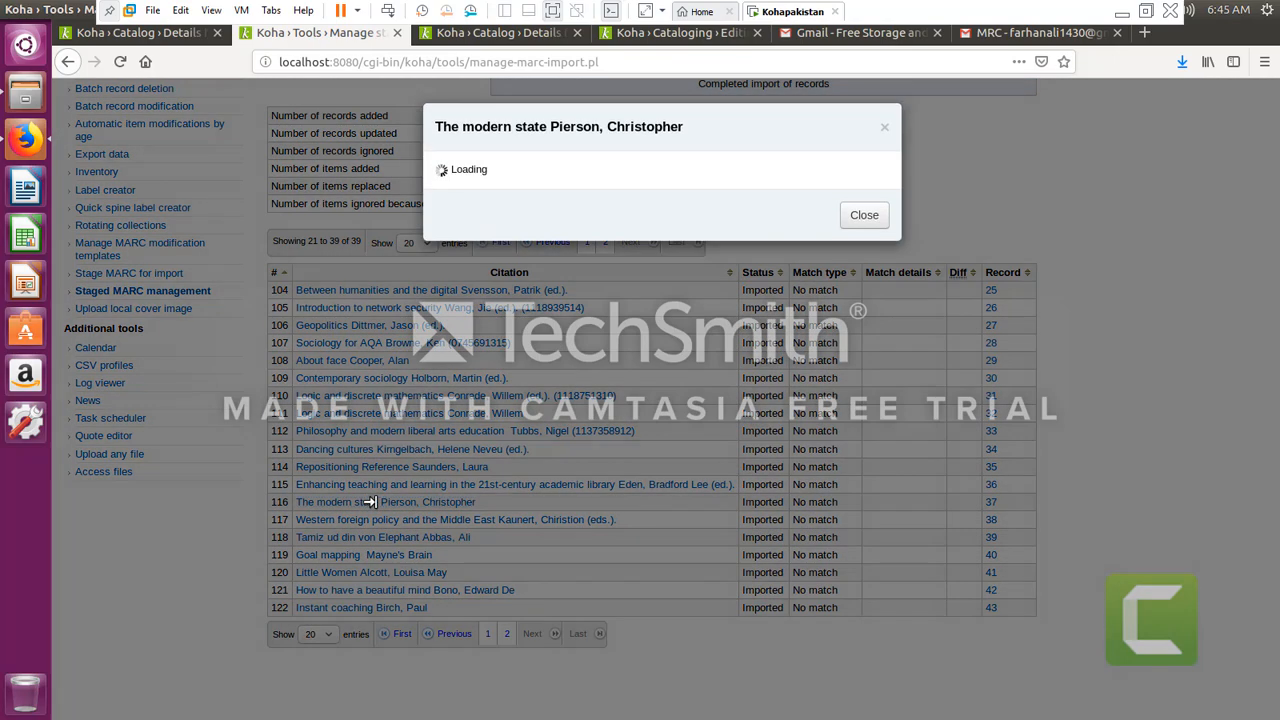
{"action": "left_click", "coordinate": [412, 522]}
{"action": "middle_click", "coordinate": [984, 505]}
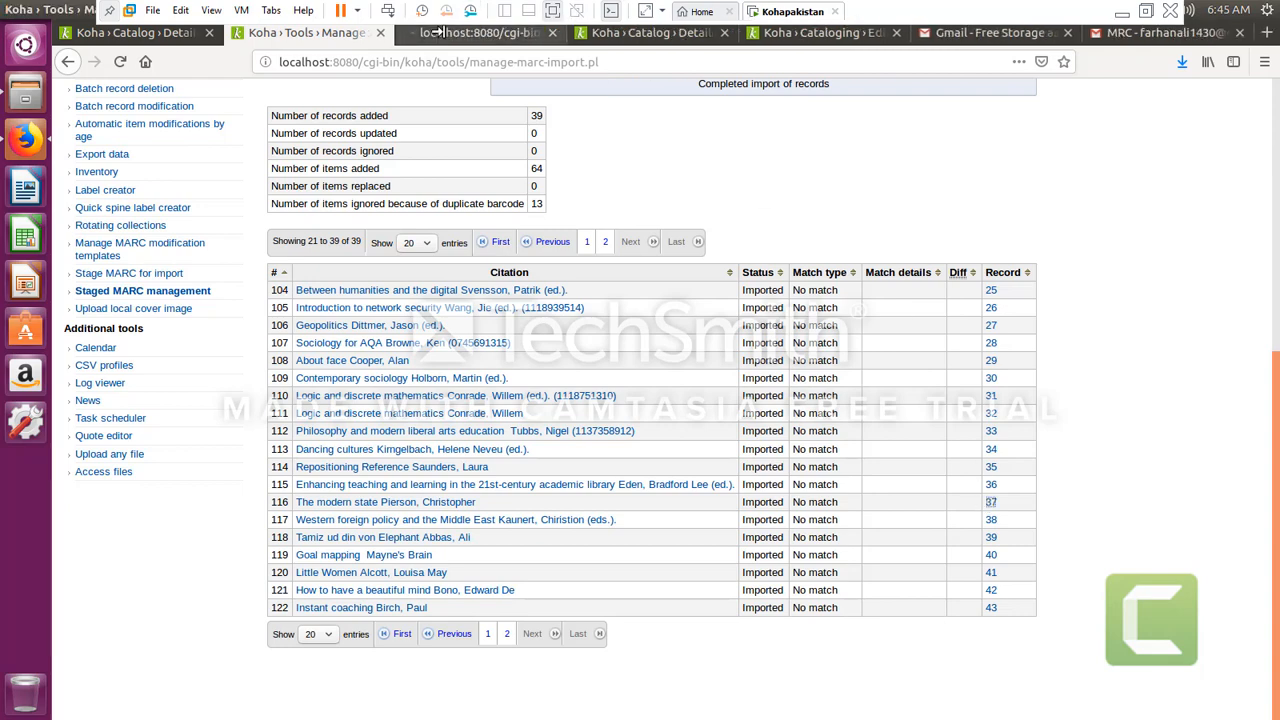
{"action": "left_click", "coordinate": [442, 34]}
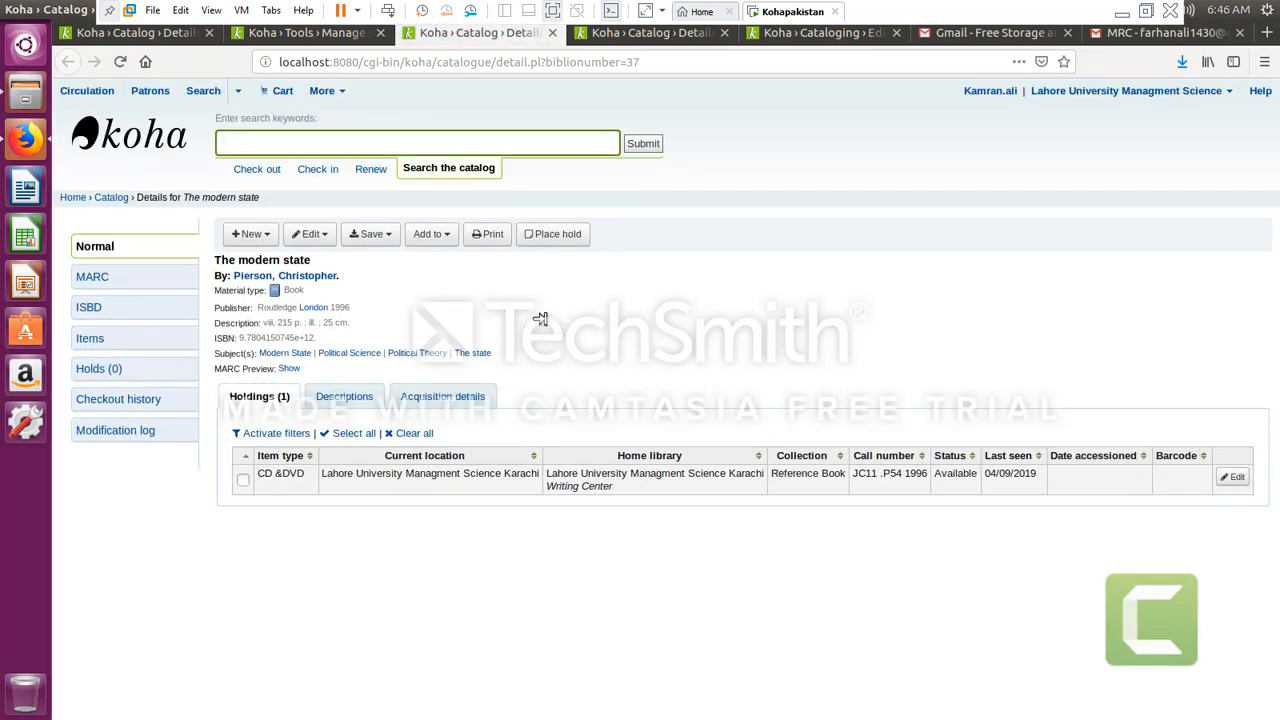
Examine the collection, shelving location, current location and item type in the holdings of The modern state
{"action": "left_click_drag", "start_coordinate": [771, 473], "coordinate": [840, 468]}
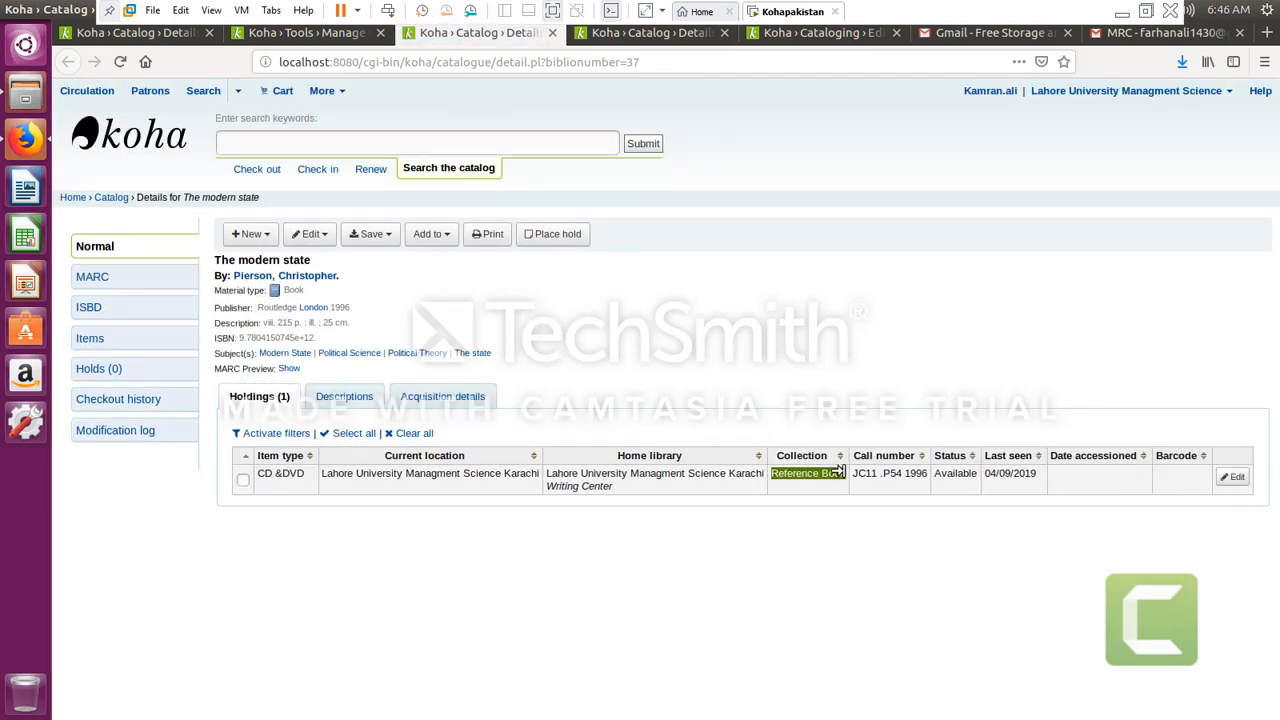
{"action": "left_click_drag", "start_coordinate": [611, 488], "coordinate": [555, 490]}
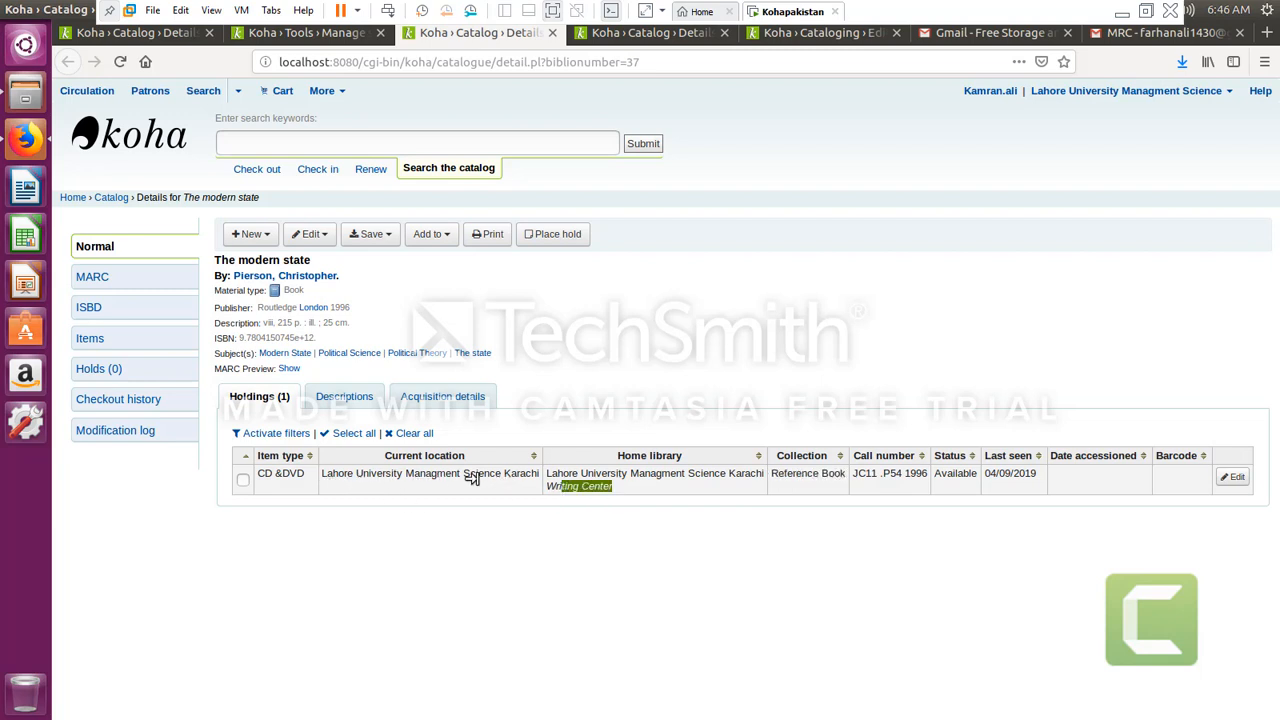
{"action": "left_click_drag", "start_coordinate": [501, 476], "coordinate": [528, 470]}
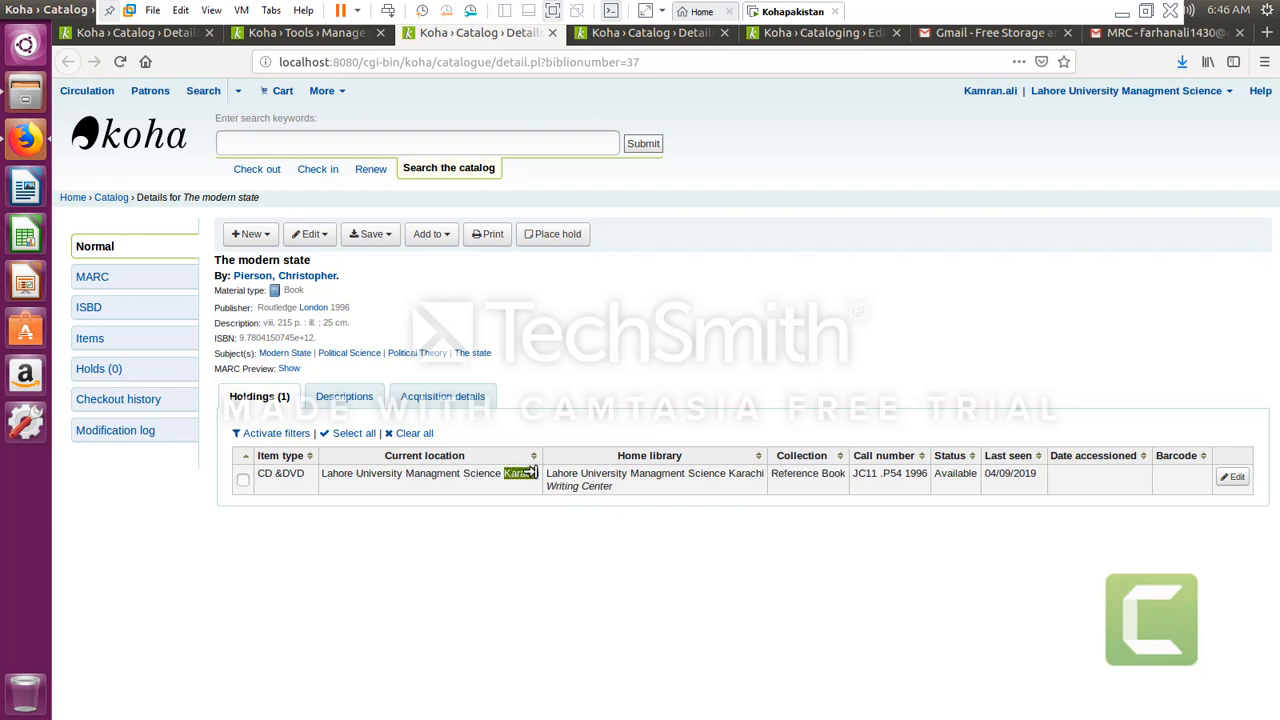
{"action": "left_click", "coordinate": [611, 491]}
{"action": "left_click_drag", "start_coordinate": [299, 474], "coordinate": [262, 470]}
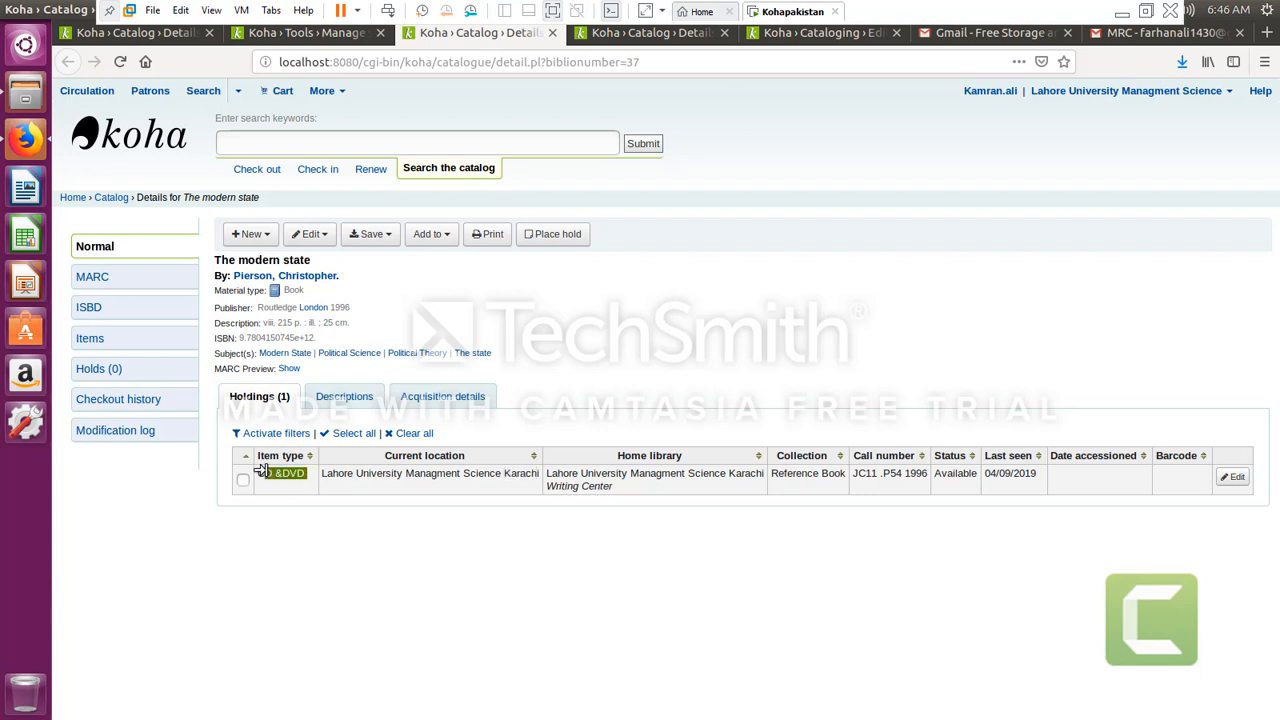
Switch to the Final List workbook and go along row 34 to the item type of The modern state
{"action": "left_click", "coordinate": [552, 11]}
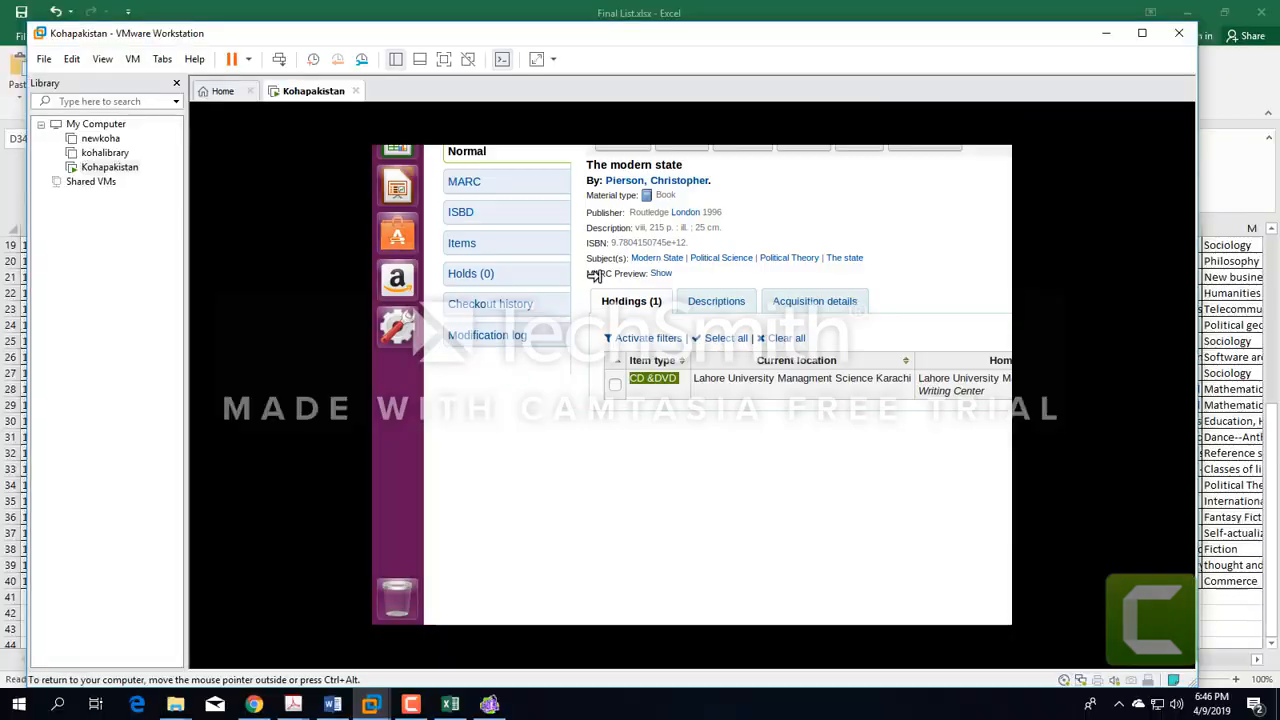
{"action": "left_click", "coordinate": [450, 704]}
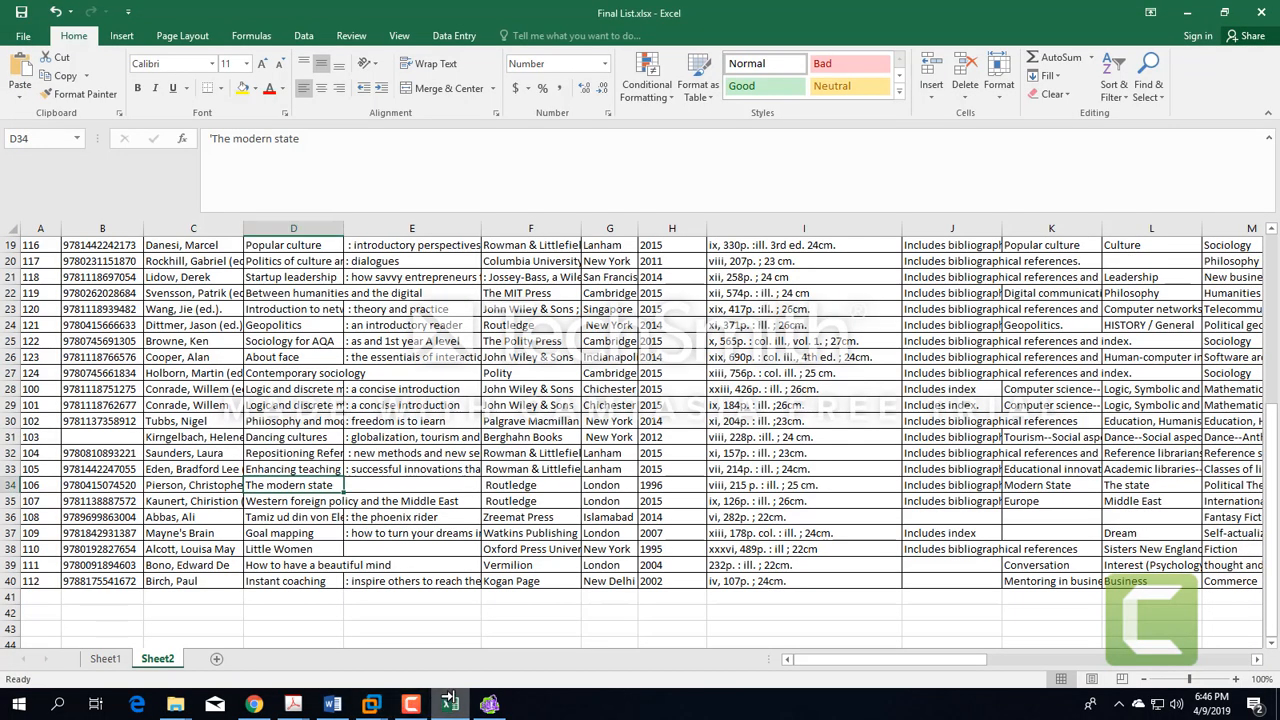
{"action": "left_click", "coordinate": [930, 482]}
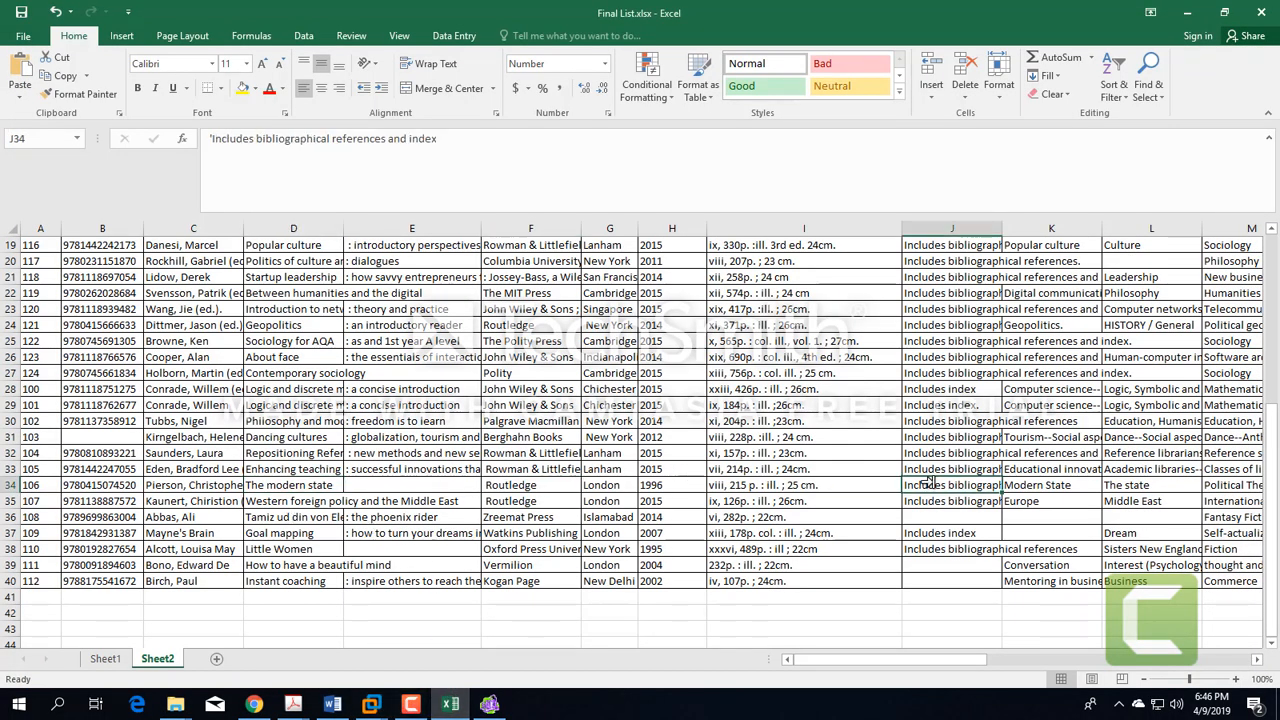
{"action": "key", "text": "Right"}
{"action": "key", "text": "Right"}
{"action": "key", "text": "Right"}
{"action": "key", "text": "Right"}
{"action": "key", "text": "Right"}
{"action": "key", "text": "Right"}
{"action": "key", "text": "Right"}
{"action": "key", "text": "Right"}
{"action": "key", "text": "Right"}
{"action": "key", "text": "Right"}
{"action": "key", "text": "Right"}
{"action": "key", "text": "Right"}
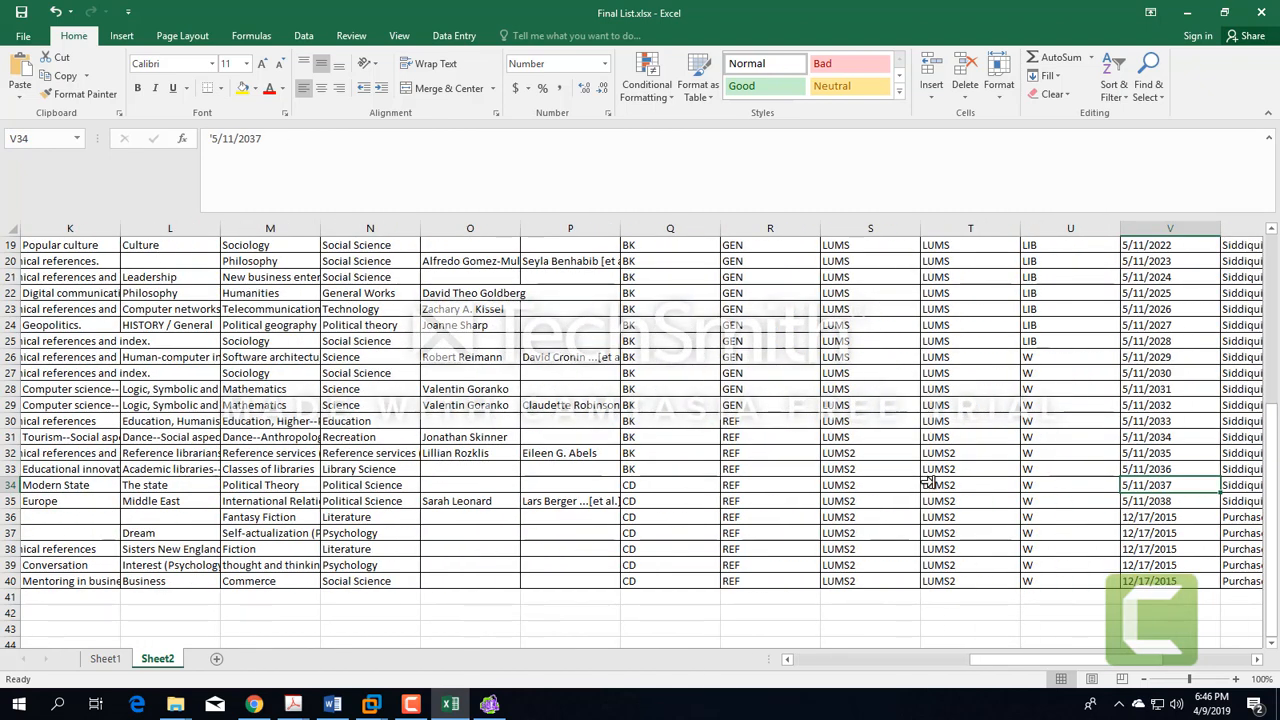
{"action": "key", "text": "Left"}
{"action": "key", "text": "Left"}
{"action": "key", "text": "Left"}
{"action": "key", "text": "Left"}
{"action": "key", "text": "Left"}
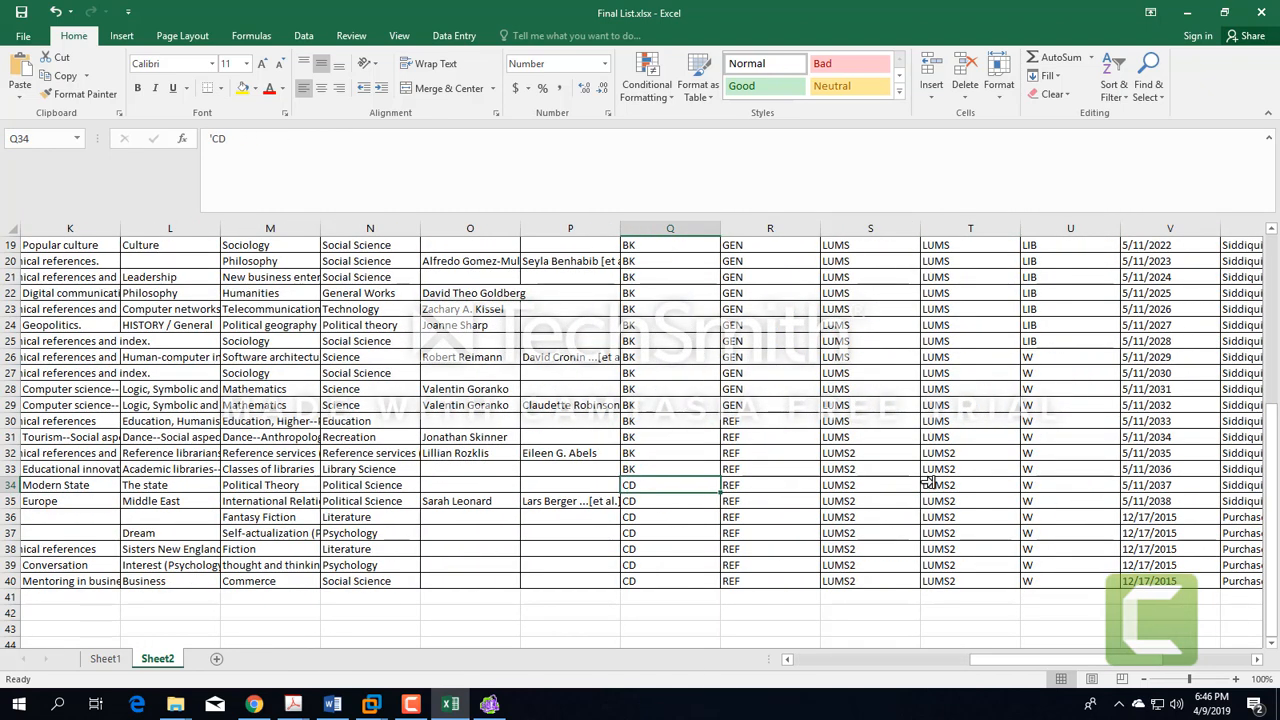
Check row 34's collection code, library codes and shelving location against the Koha holdings
{"action": "key", "text": "Right"}
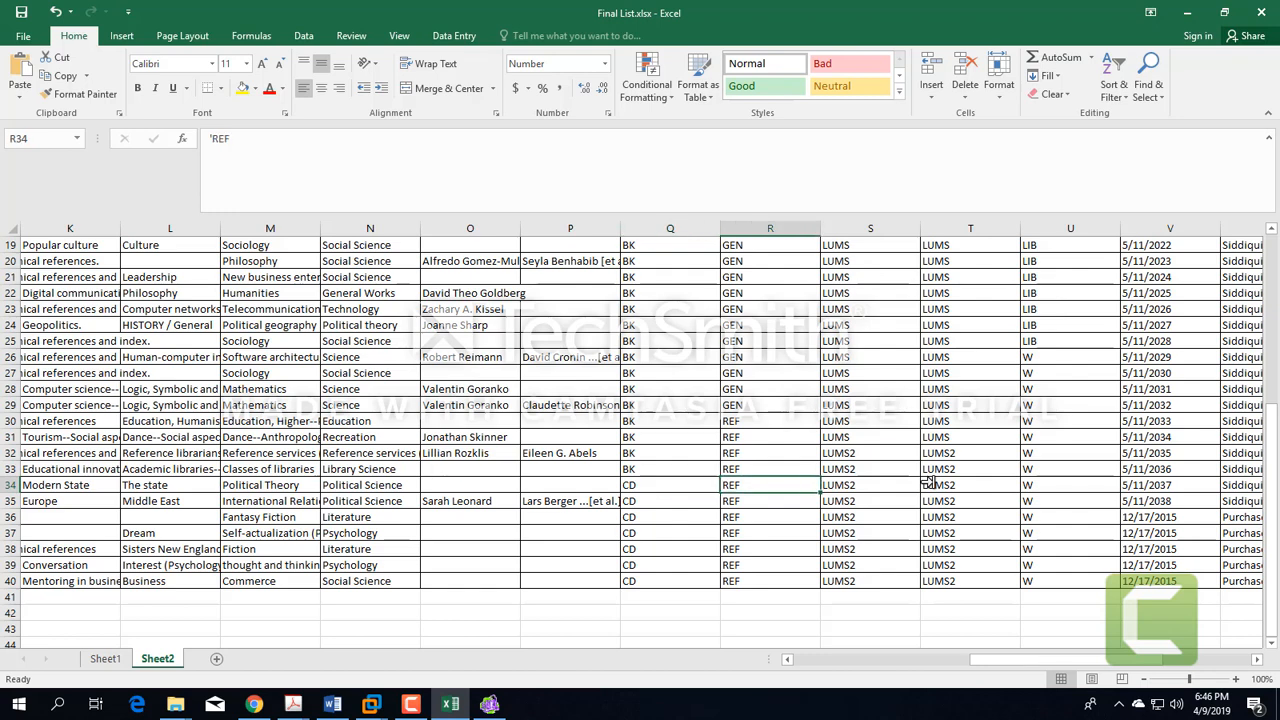
{"action": "key", "text": "Right"}
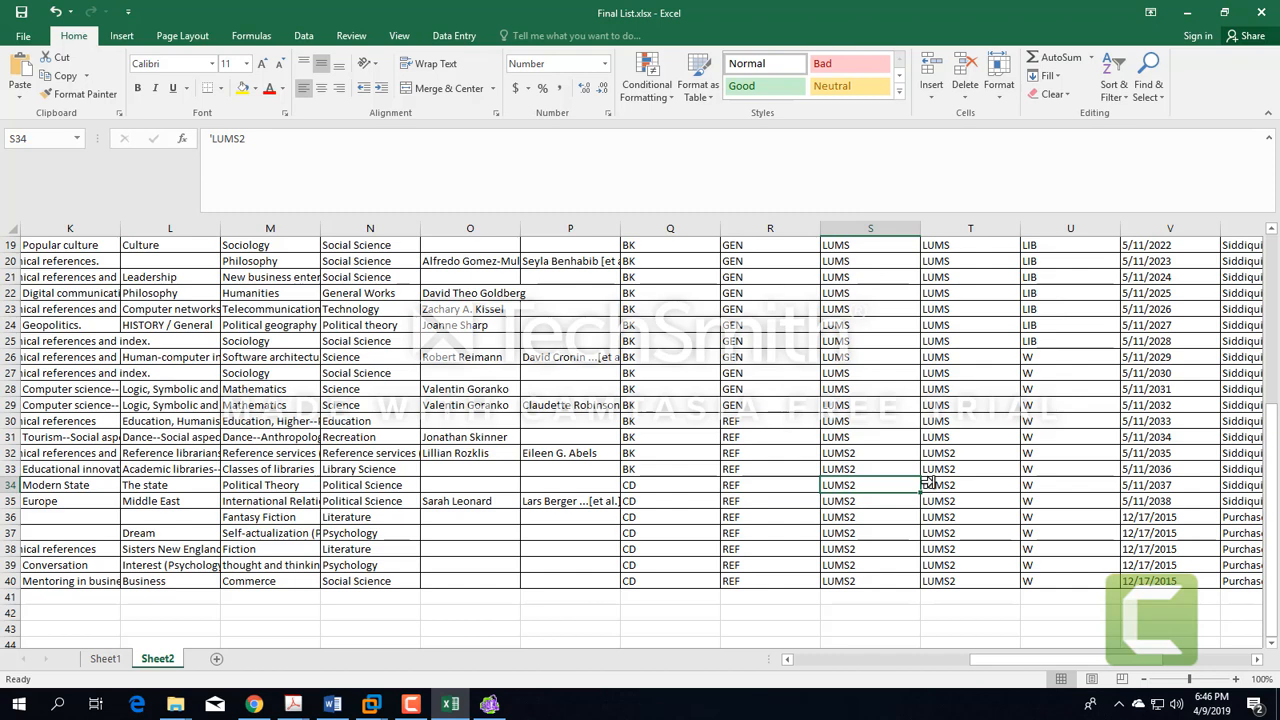
{"action": "key", "text": "Right"}
{"action": "key", "text": "Right"}
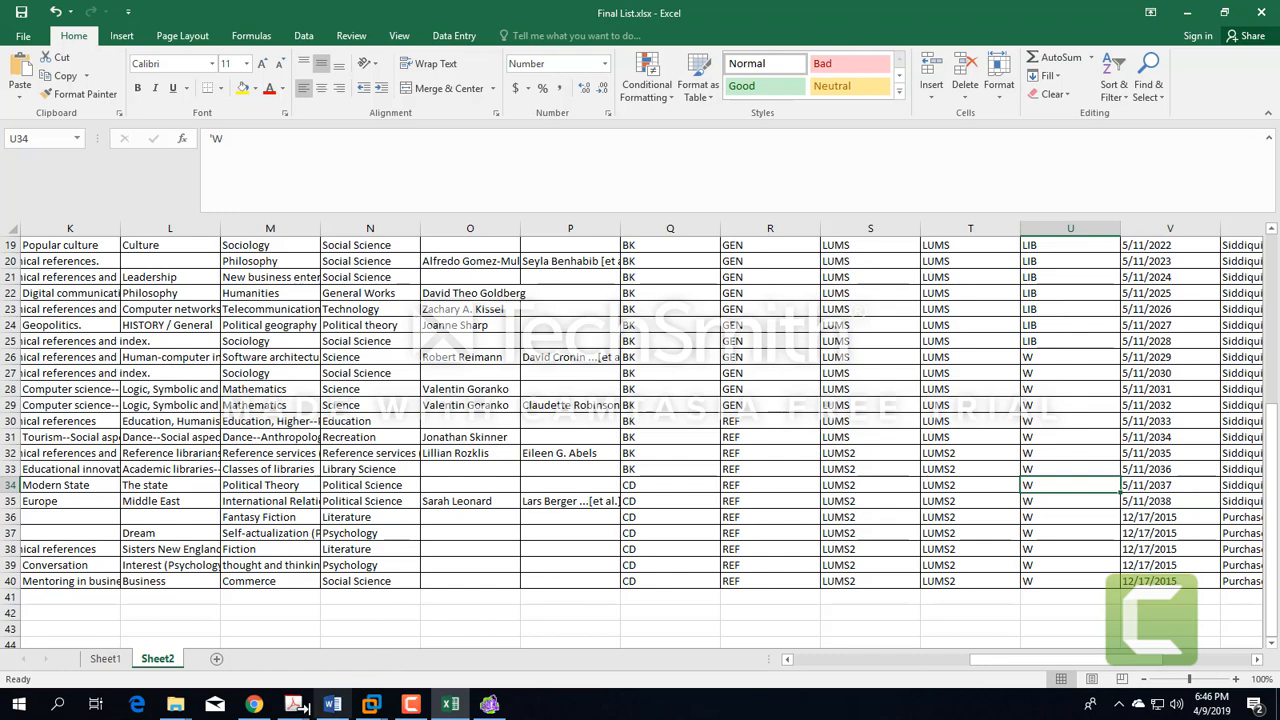
Read row 34's acquisition date, source, price, call number and accession number
{"action": "left_click", "coordinate": [1140, 480]}
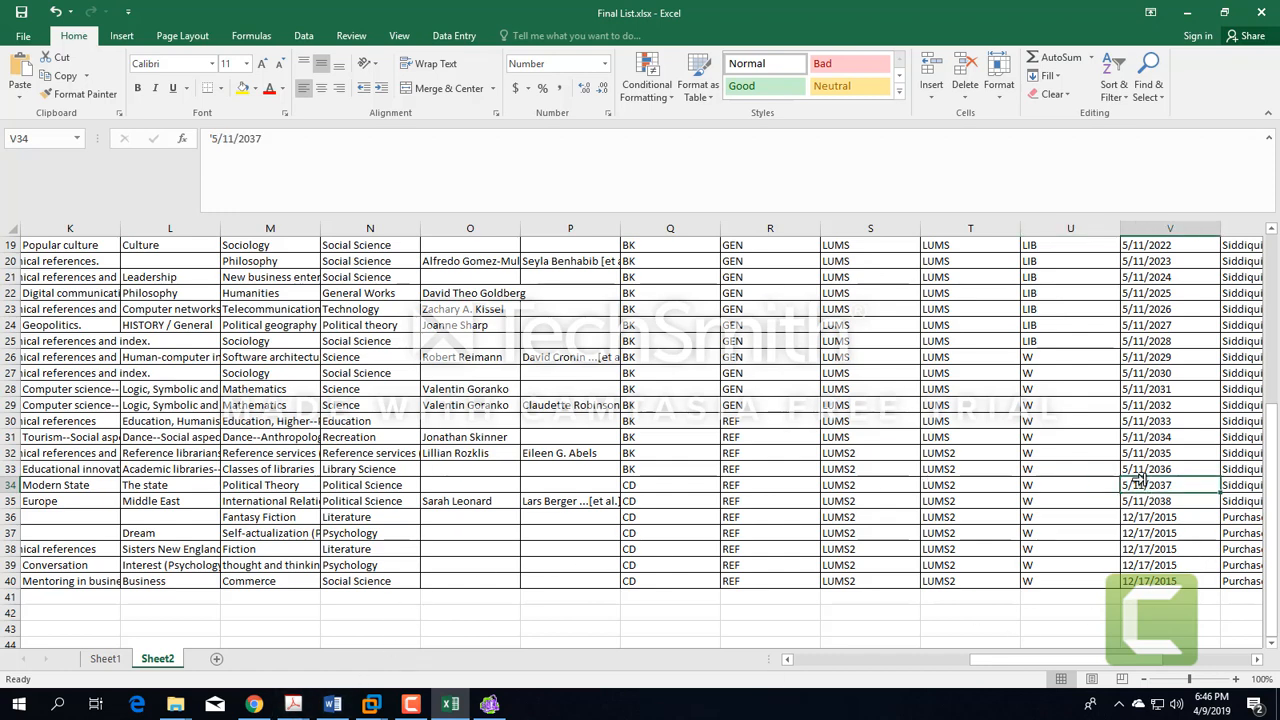
{"action": "scroll", "coordinate": [1140, 480], "scroll_direction": "right", "scroll_amount": 2}
{"action": "left_click", "coordinate": [1140, 480]}
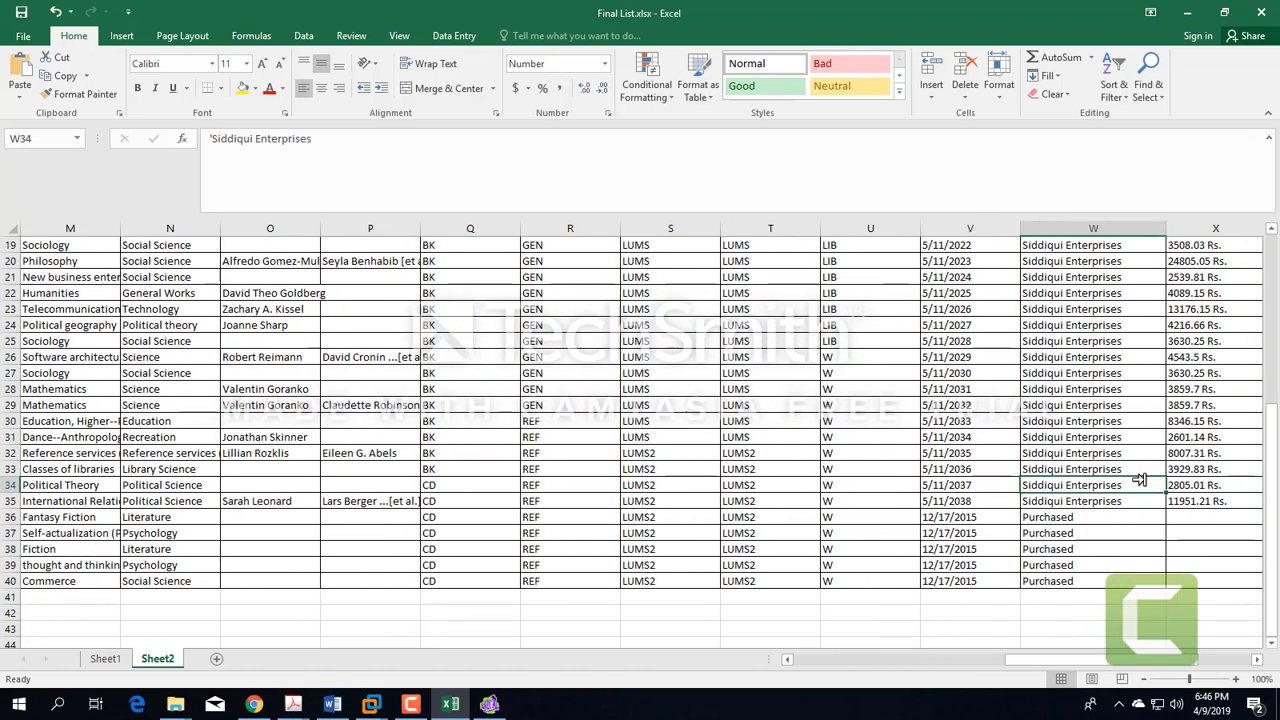
{"action": "scroll", "coordinate": [1140, 480], "scroll_direction": "right", "scroll_amount": 1}
{"action": "left_click", "coordinate": [1140, 480]}
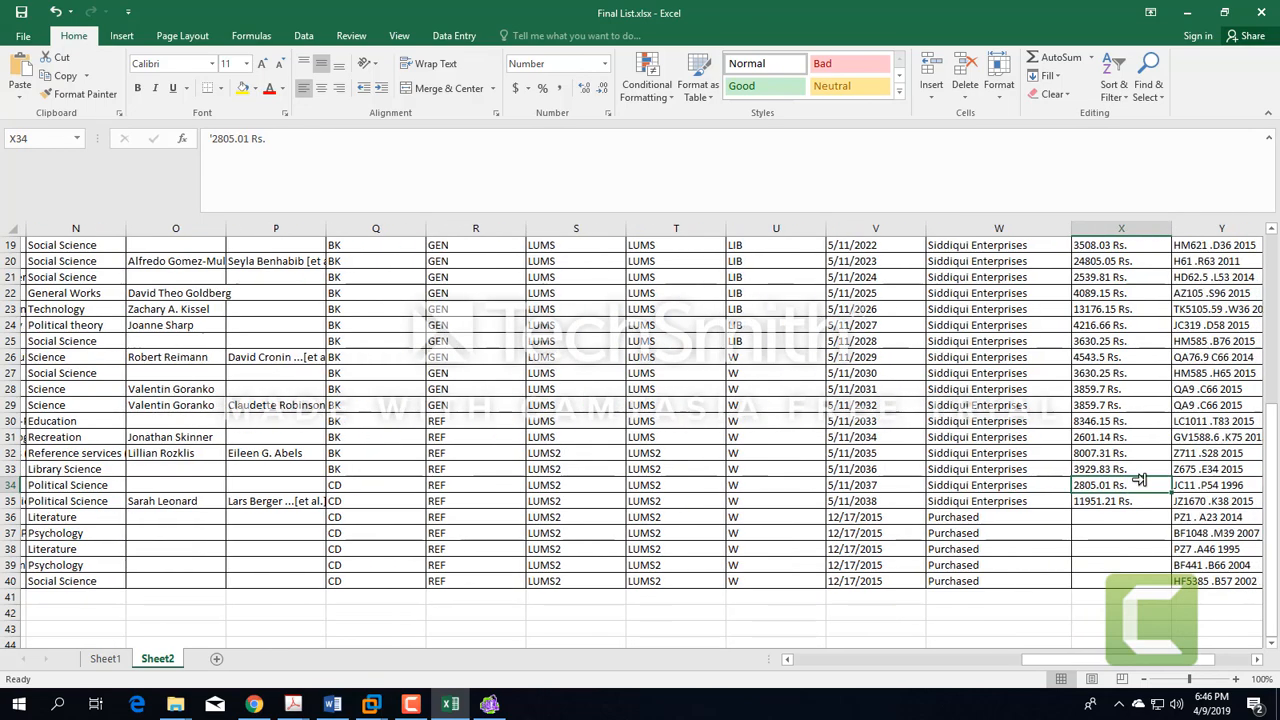
{"action": "scroll", "coordinate": [1140, 480], "scroll_direction": "right", "scroll_amount": 1}
{"action": "left_click", "coordinate": [1140, 480]}
{"action": "scroll", "coordinate": [1140, 480], "scroll_direction": "right", "scroll_amount": 1}
{"action": "left_click", "coordinate": [1140, 480]}
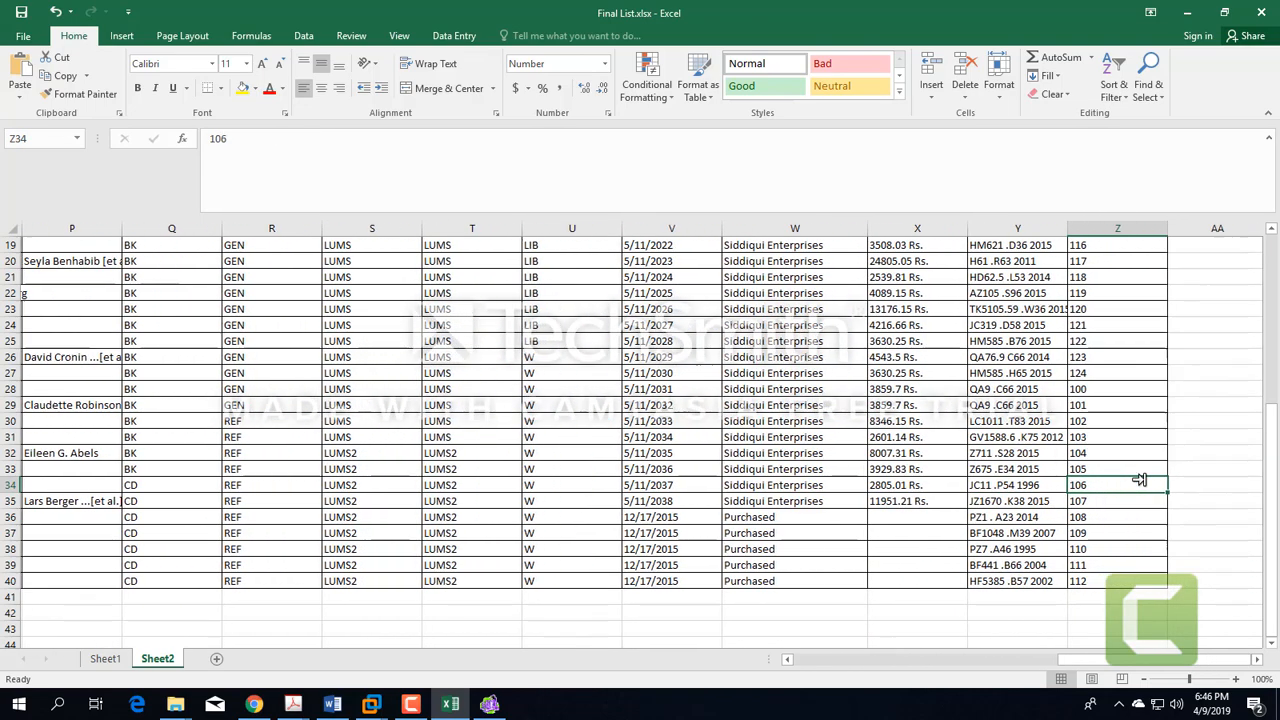
Return to Koha in full screen and open the item of The modern state for editing
{"action": "key", "text": "alt+Tab"}
{"action": "left_click", "coordinate": [397, 284]}
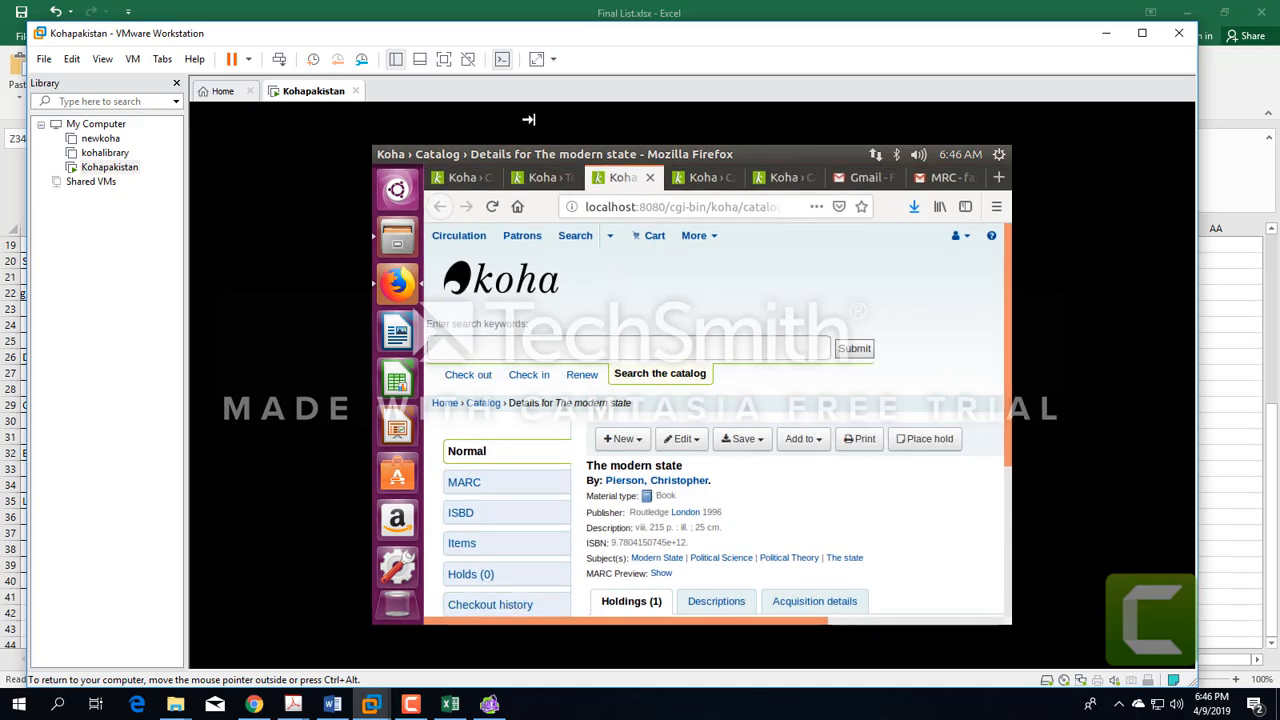
{"action": "left_click", "coordinate": [444, 59]}
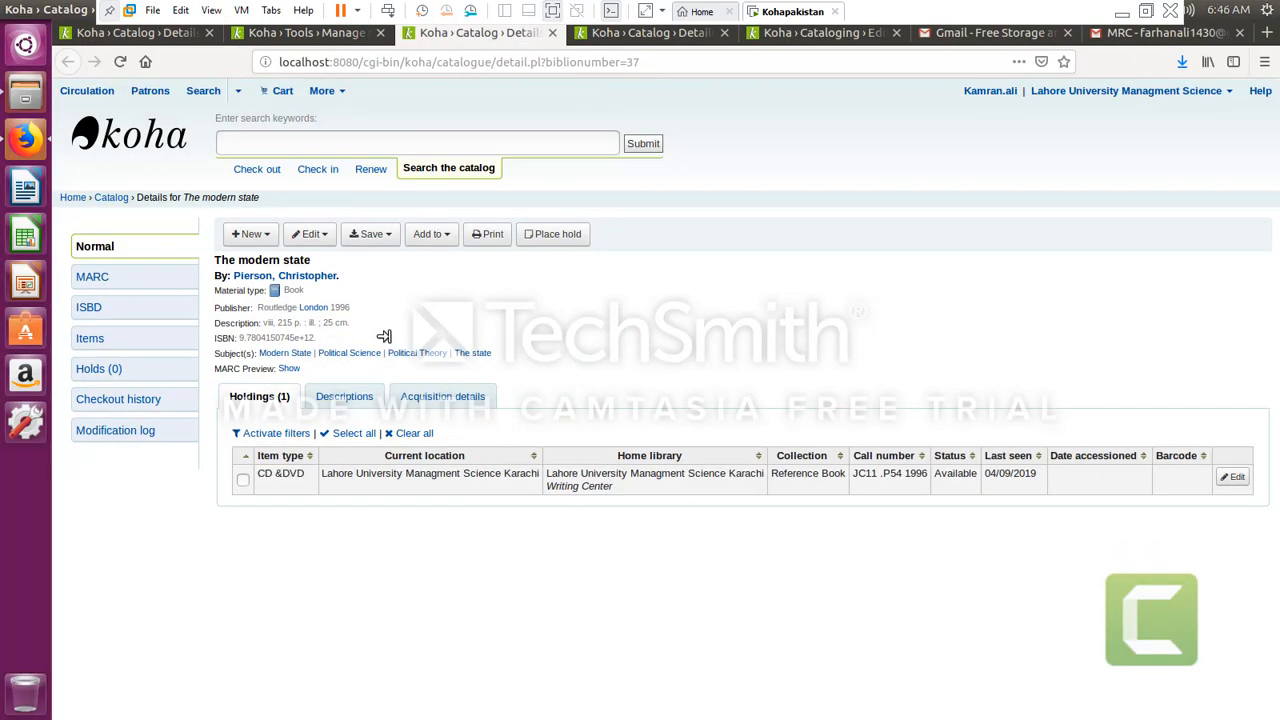
{"action": "left_click", "coordinate": [311, 234]}
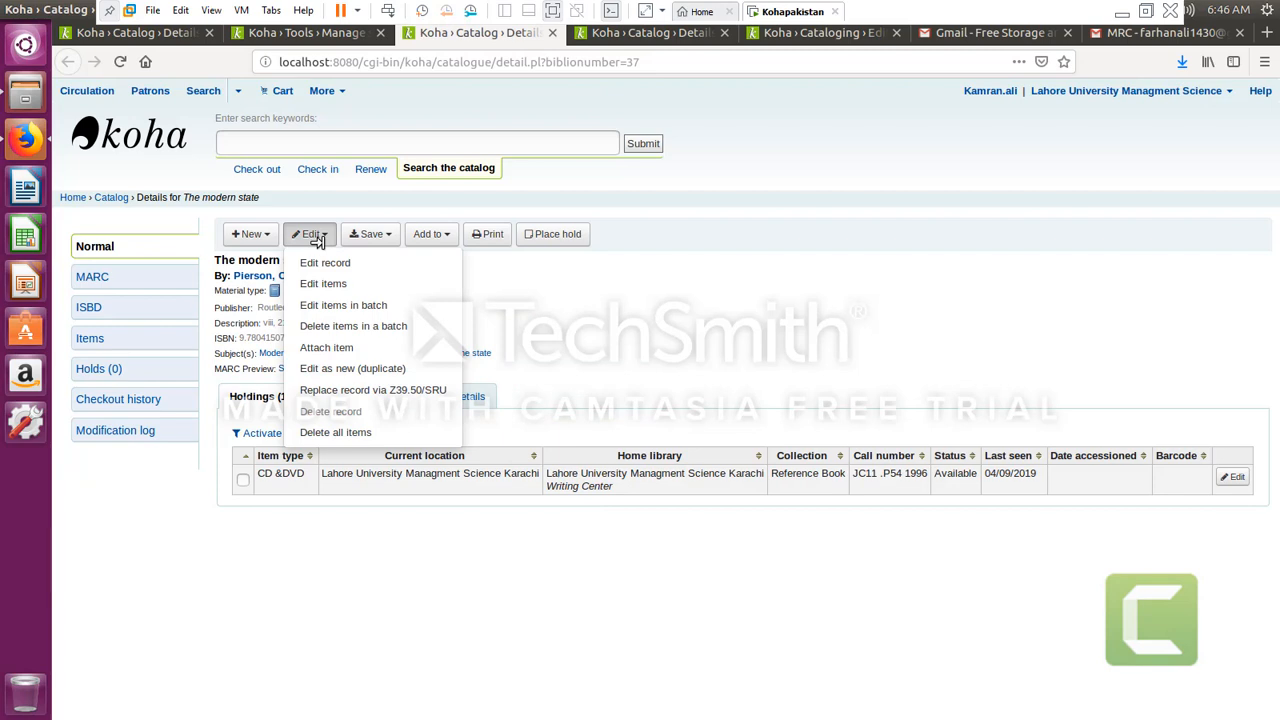
{"action": "left_click", "coordinate": [313, 285]}
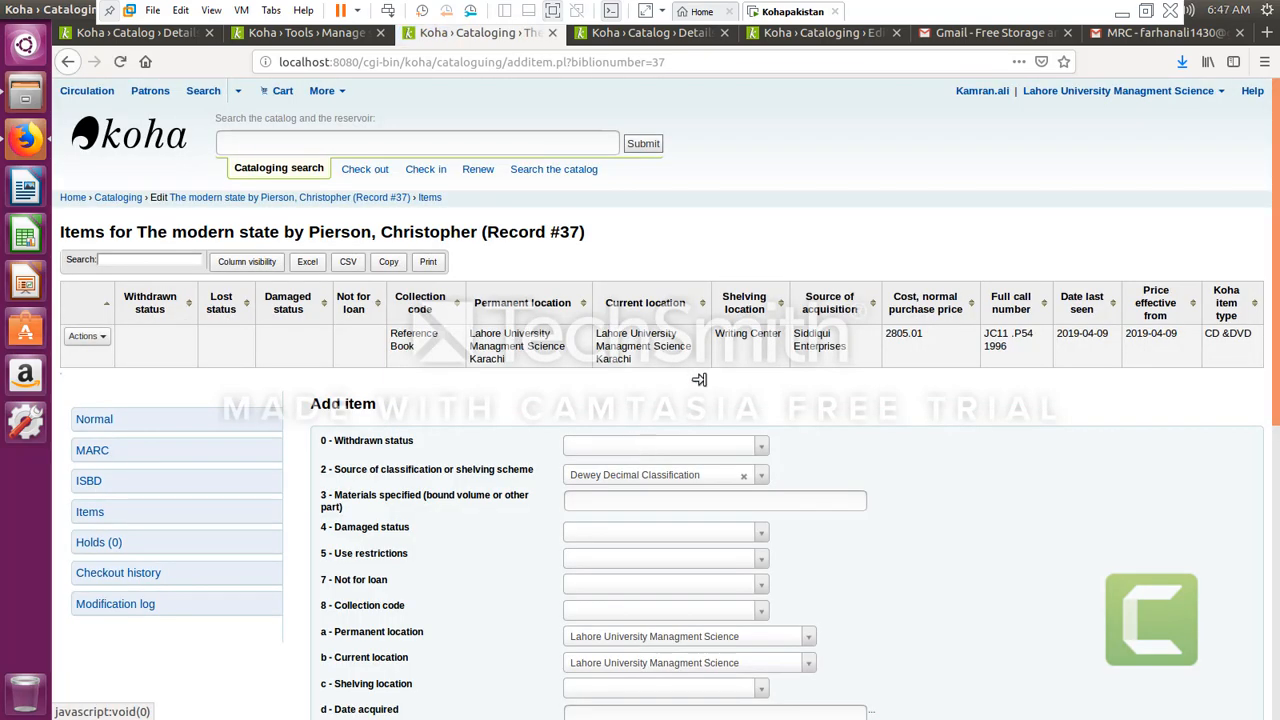
{"action": "mouse_move", "coordinate": [920, 343]}
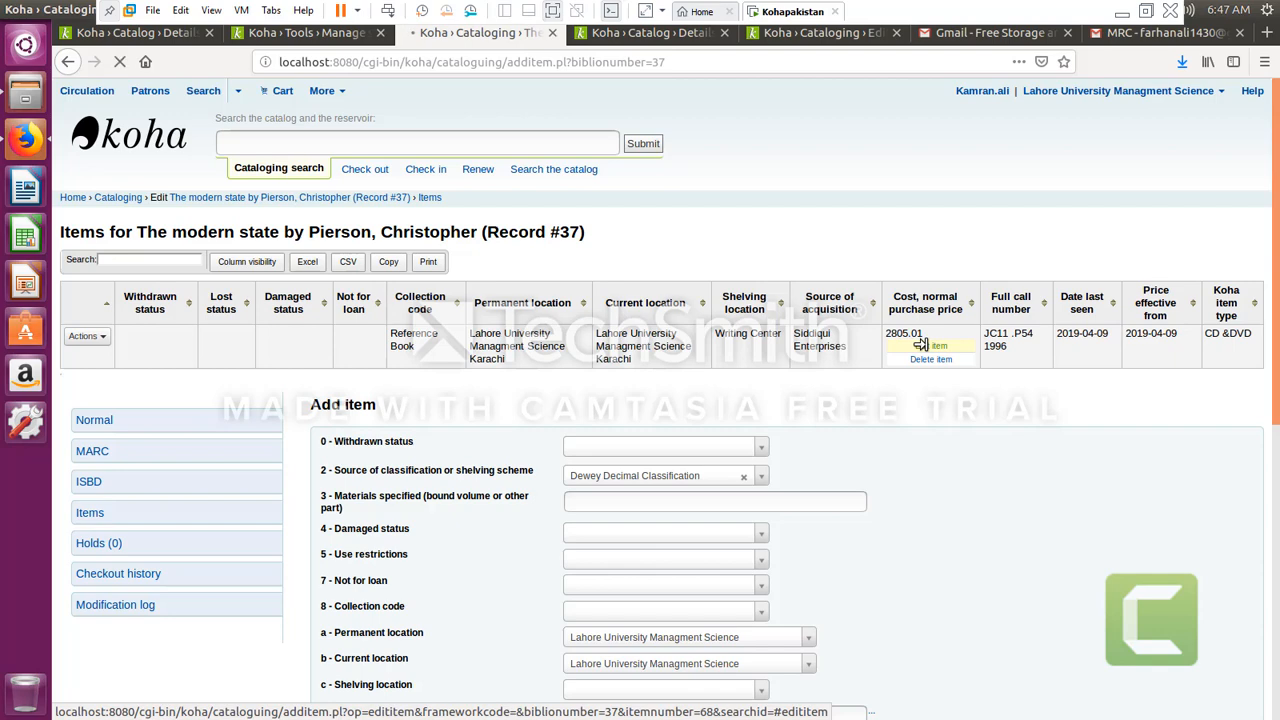
{"action": "left_click", "coordinate": [920, 343]}
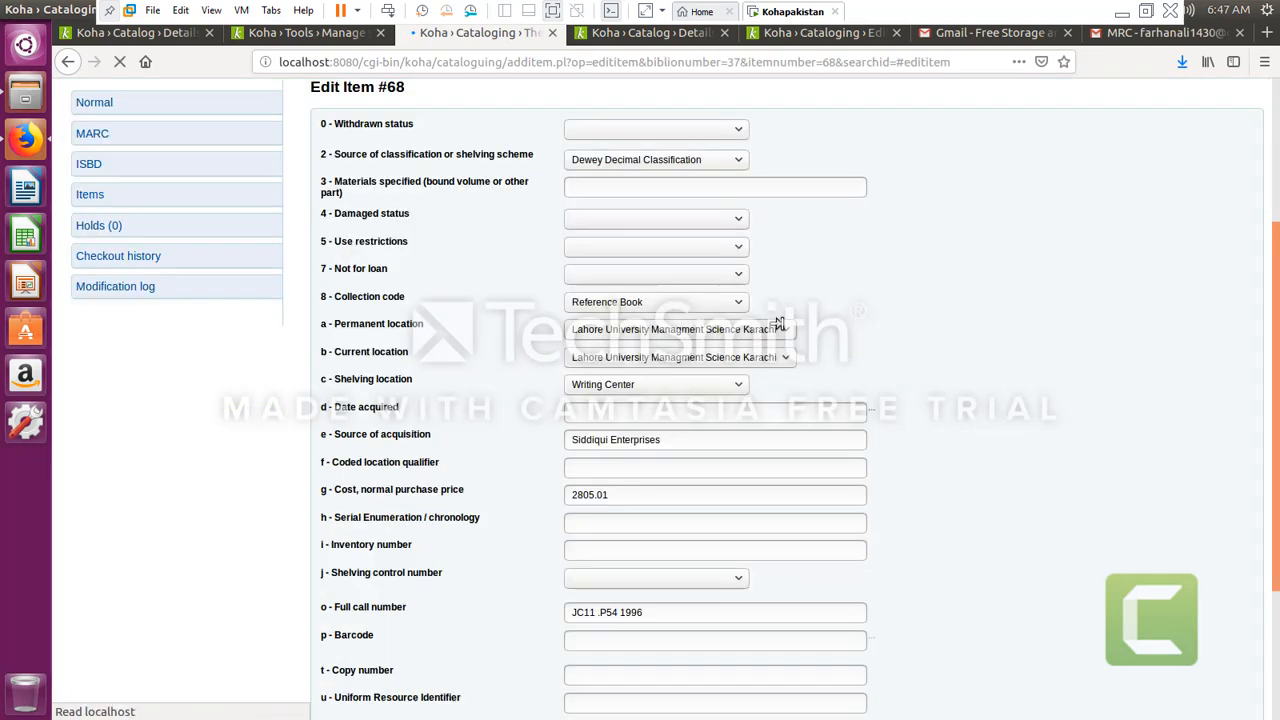
Check the item's source of acquisition, purchase price, call number and Koha item type in the edit form
{"action": "left_click", "coordinate": [650, 437]}
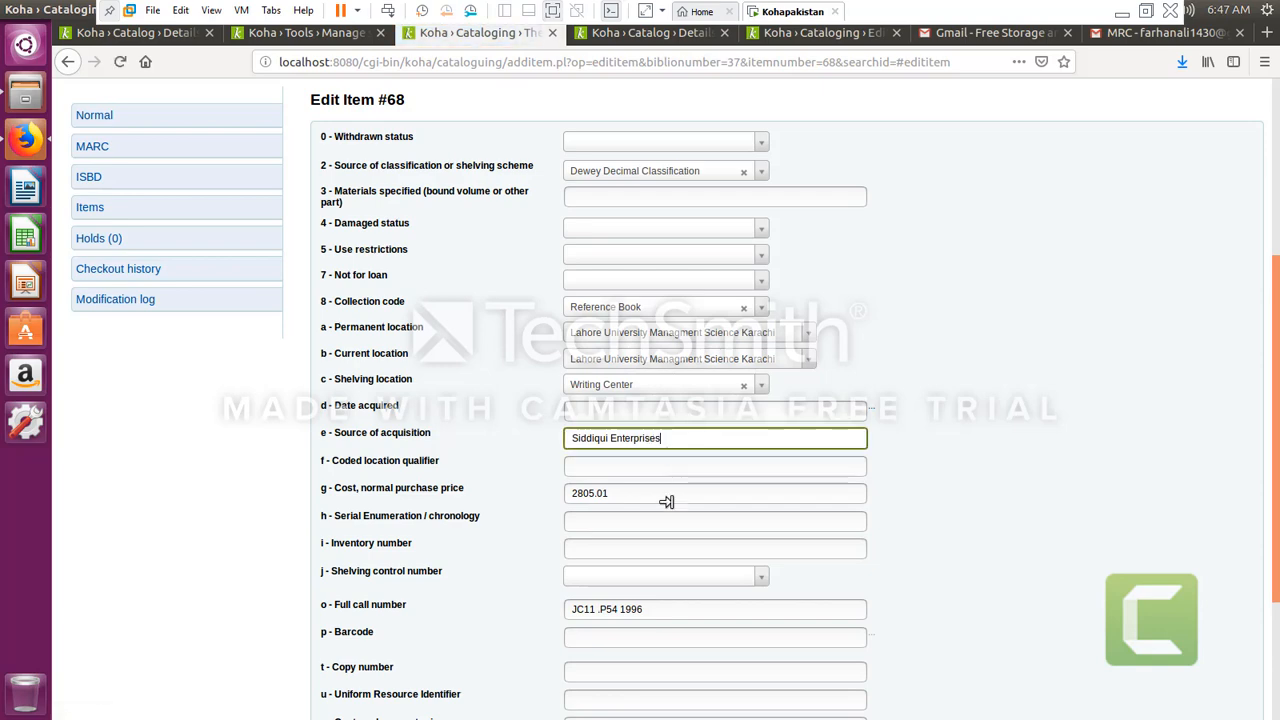
{"action": "scroll", "coordinate": [633, 527], "scroll_direction": "down", "scroll_amount": 3}
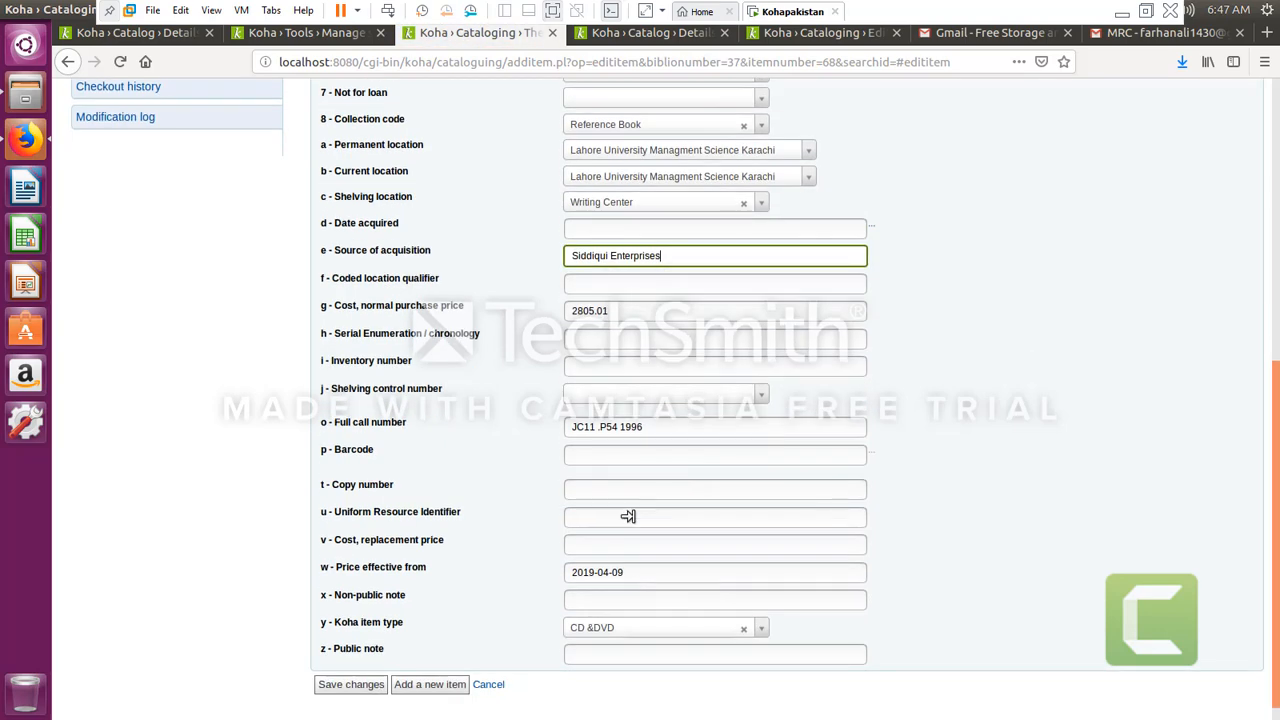
{"action": "left_click", "coordinate": [623, 627]}
{"action": "left_click", "coordinate": [629, 626]}
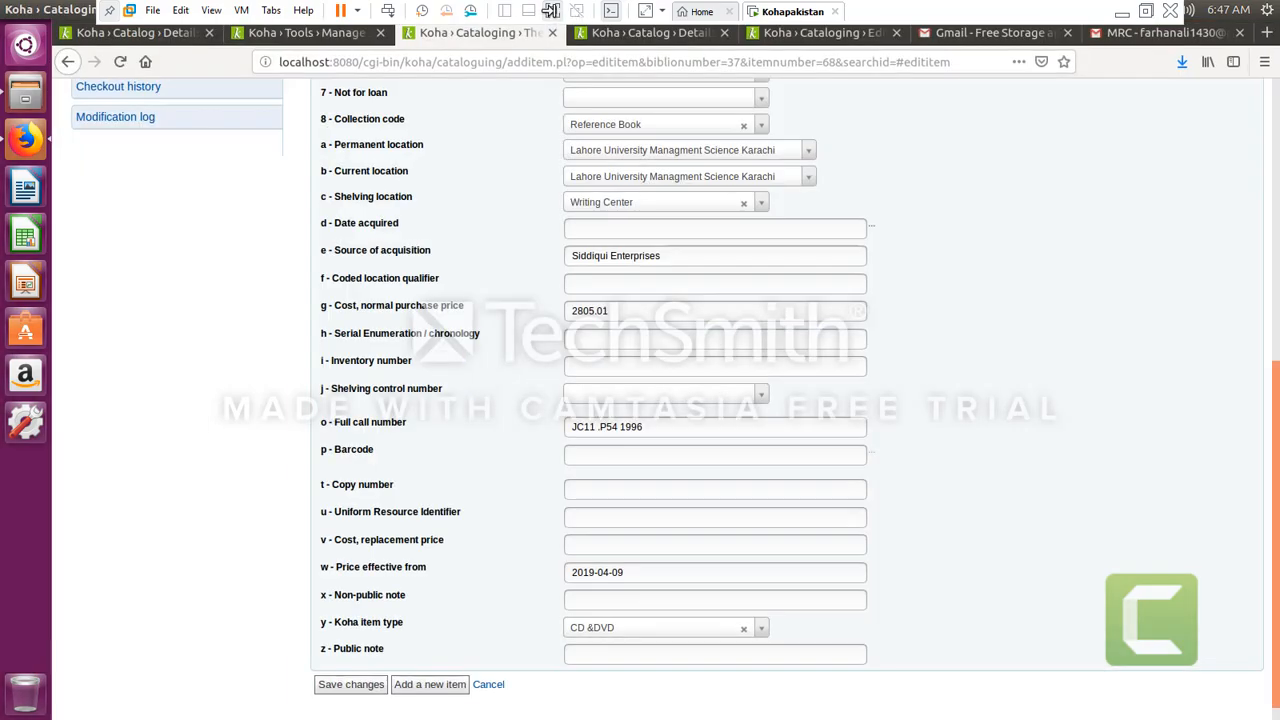
Leave full screen, switch to the Final List workbook and go to the heading rows of Sheet2
{"action": "key", "text": "ctrl+alt+Return"}
{"action": "key", "text": "alt+Tab"}
{"action": "left_click", "coordinate": [445, 512]}
{"action": "key", "text": "ctrl+Up"}
{"action": "key", "text": "Down"}
{"action": "key", "text": "Right"}
{"action": "key", "text": "Right"}
{"action": "key", "text": "Left"}
{"action": "key", "text": "Left"}
{"action": "key", "text": "Right"}
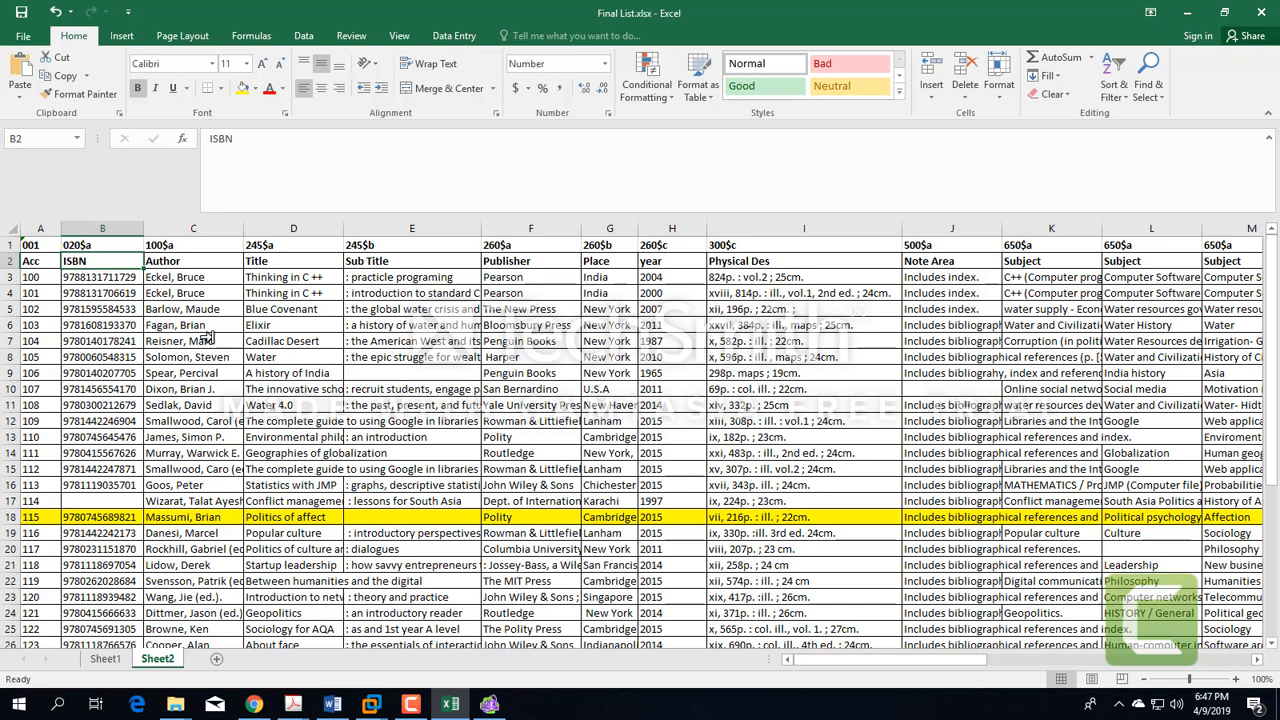
Look at the MARC tags above the ISBN and author columns and skim the records beneath them
{"action": "left_click", "coordinate": [104, 244]}
{"action": "left_click", "coordinate": [157, 244]}
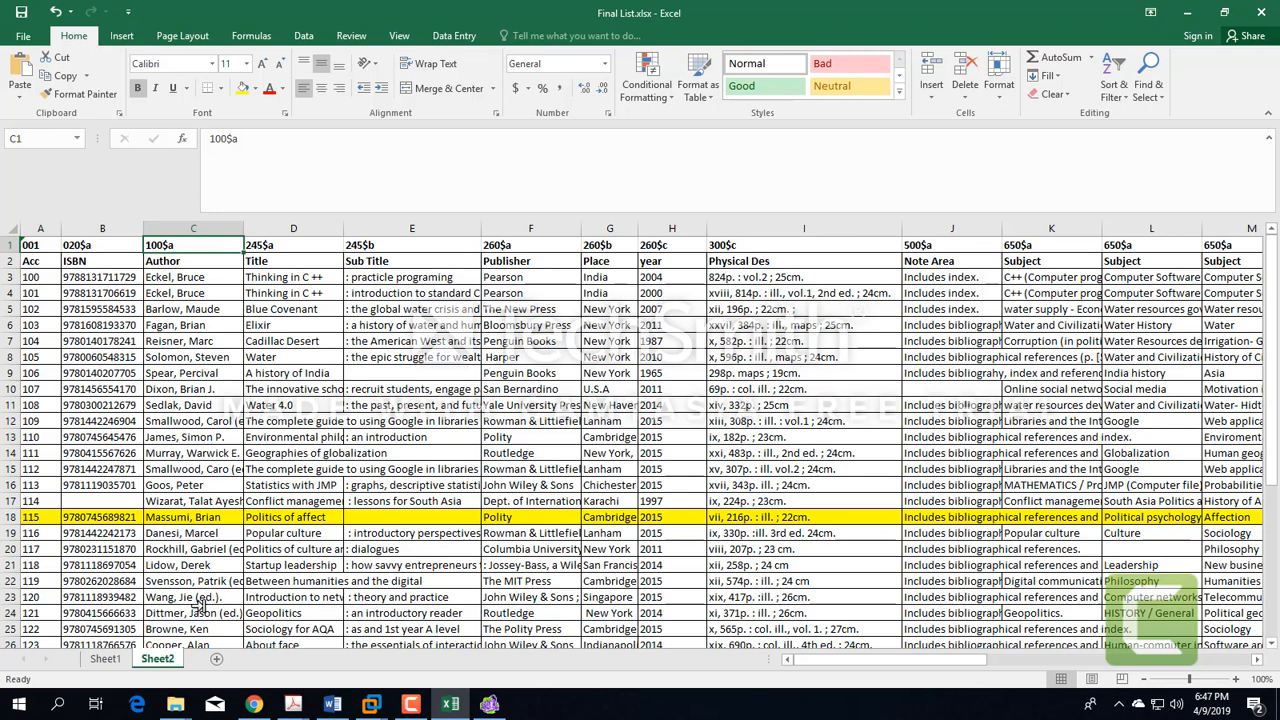
{"action": "scroll", "coordinate": [165, 500], "scroll_direction": "down", "scroll_amount": 4}
{"action": "scroll", "coordinate": [172, 480], "scroll_direction": "up", "scroll_amount": 4}
{"action": "scroll", "coordinate": [180, 460], "scroll_direction": "down", "scroll_amount": 12}
{"action": "scroll", "coordinate": [200, 440], "scroll_direction": "up", "scroll_amount": 12}
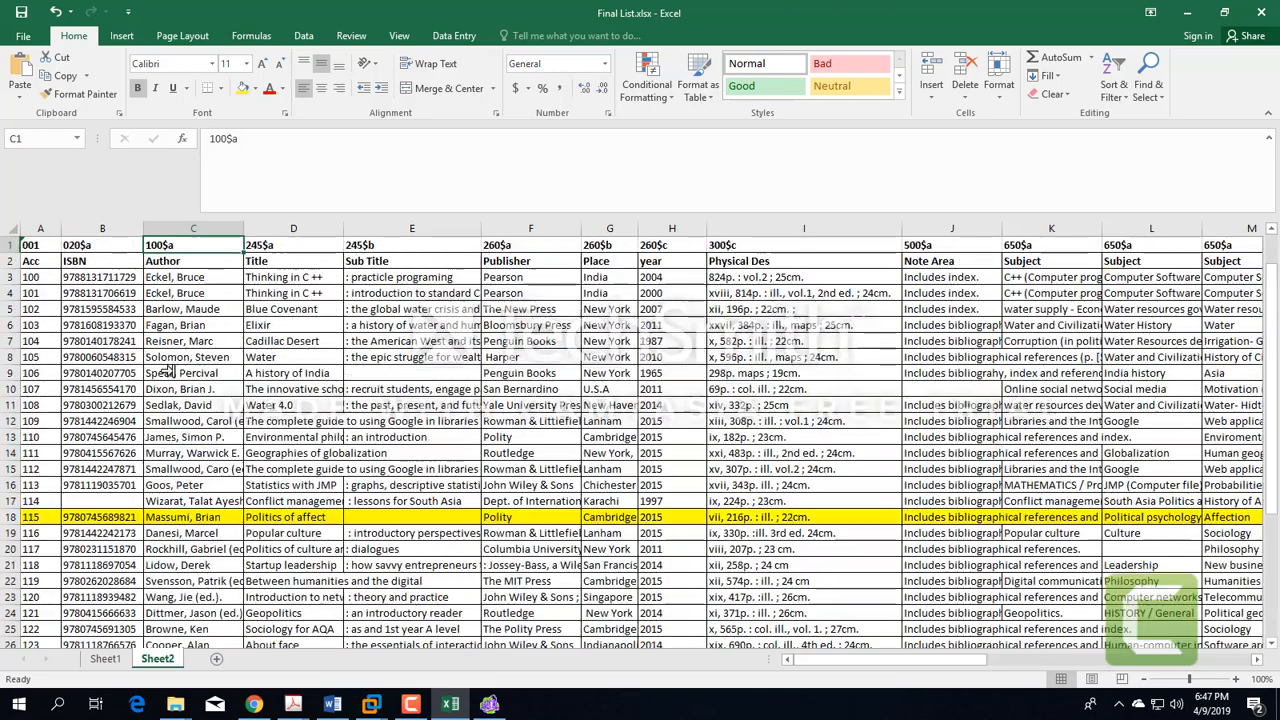
{"action": "scroll", "coordinate": [188, 552], "scroll_direction": "down", "scroll_amount": 1}
{"action": "scroll", "coordinate": [195, 557], "scroll_direction": "up", "scroll_amount": 1}
Switch back to Koha and open the imported Dancing cultures record in a separate browser tab, shown in full screen
{"action": "key", "text": "alt+Tab"}
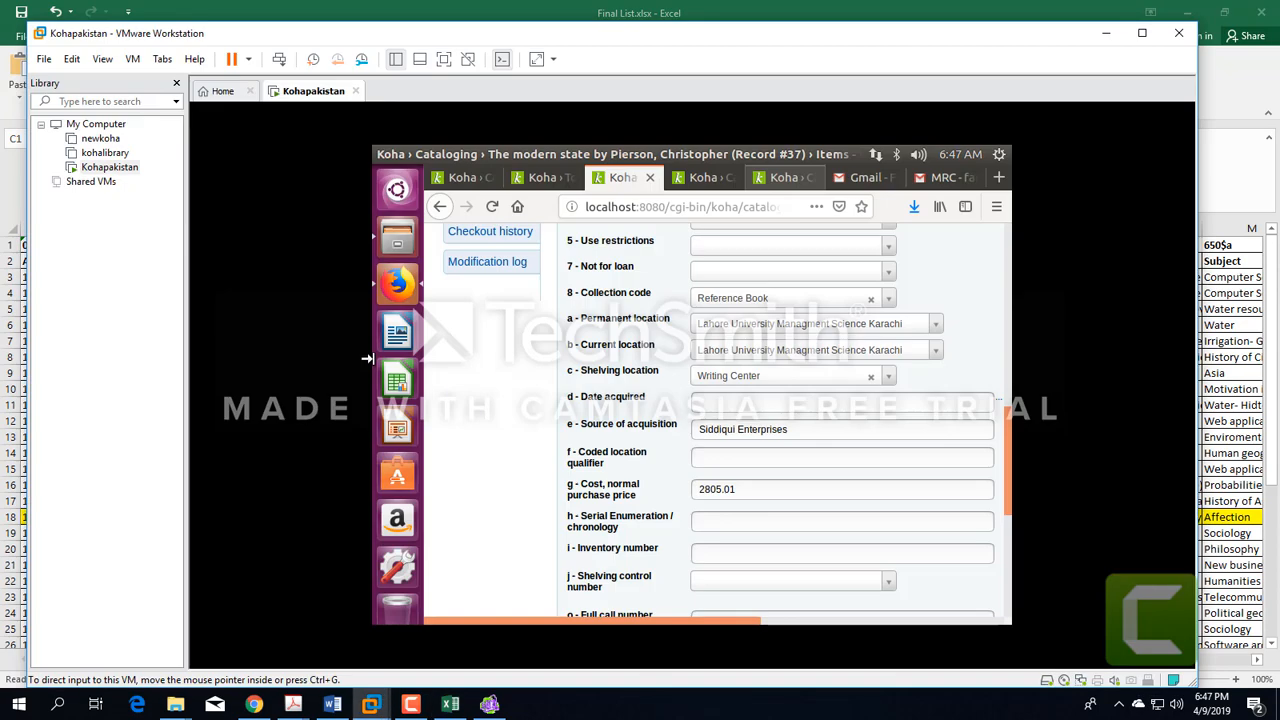
{"action": "key", "text": "alt+Tab"}
{"action": "key", "text": "alt+Tab"}
{"action": "left_click", "coordinate": [538, 177]}
{"action": "scroll", "coordinate": [643, 457], "scroll_direction": "down", "scroll_amount": 3}
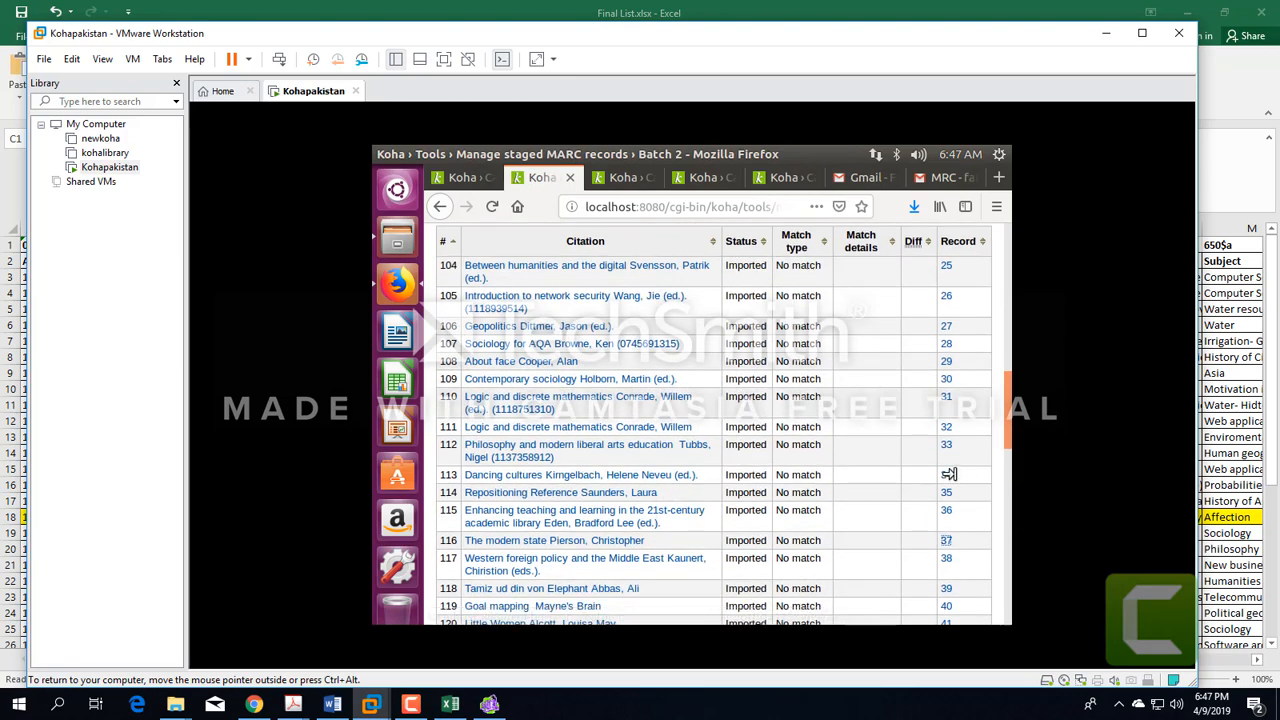
{"action": "middle_click", "coordinate": [940, 474]}
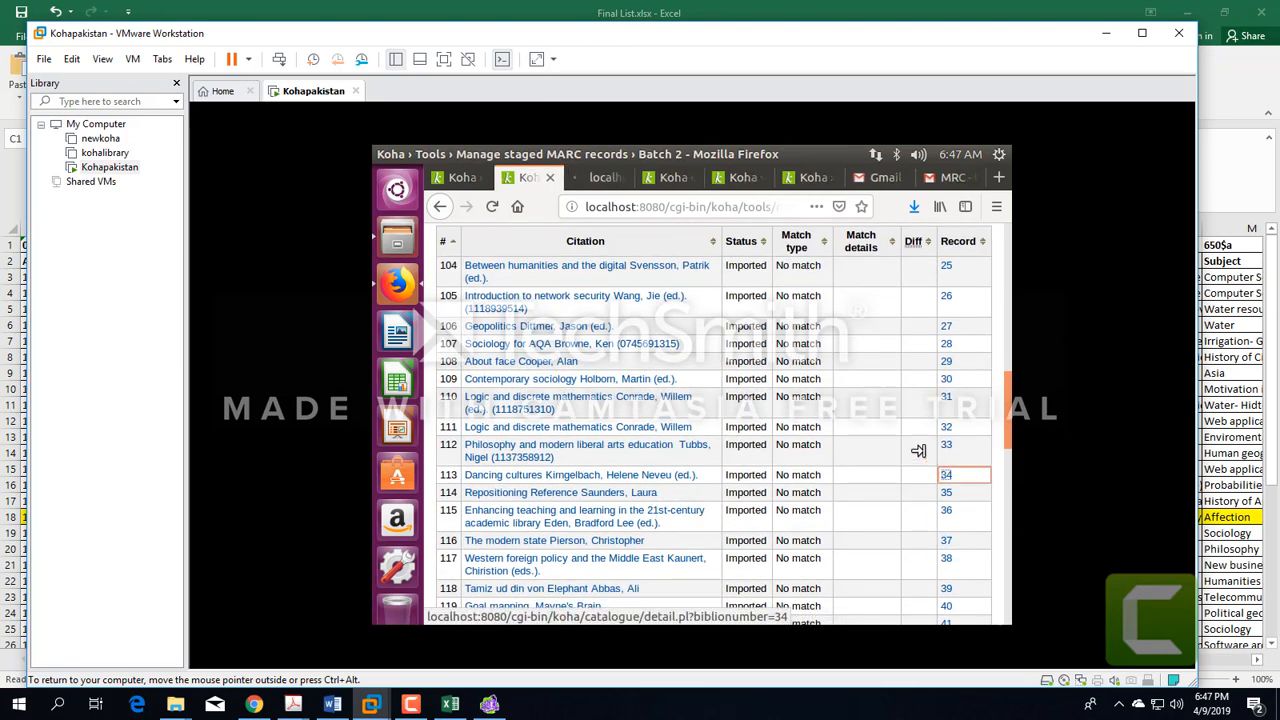
{"action": "left_click", "coordinate": [604, 178]}
{"action": "left_click", "coordinate": [444, 59]}
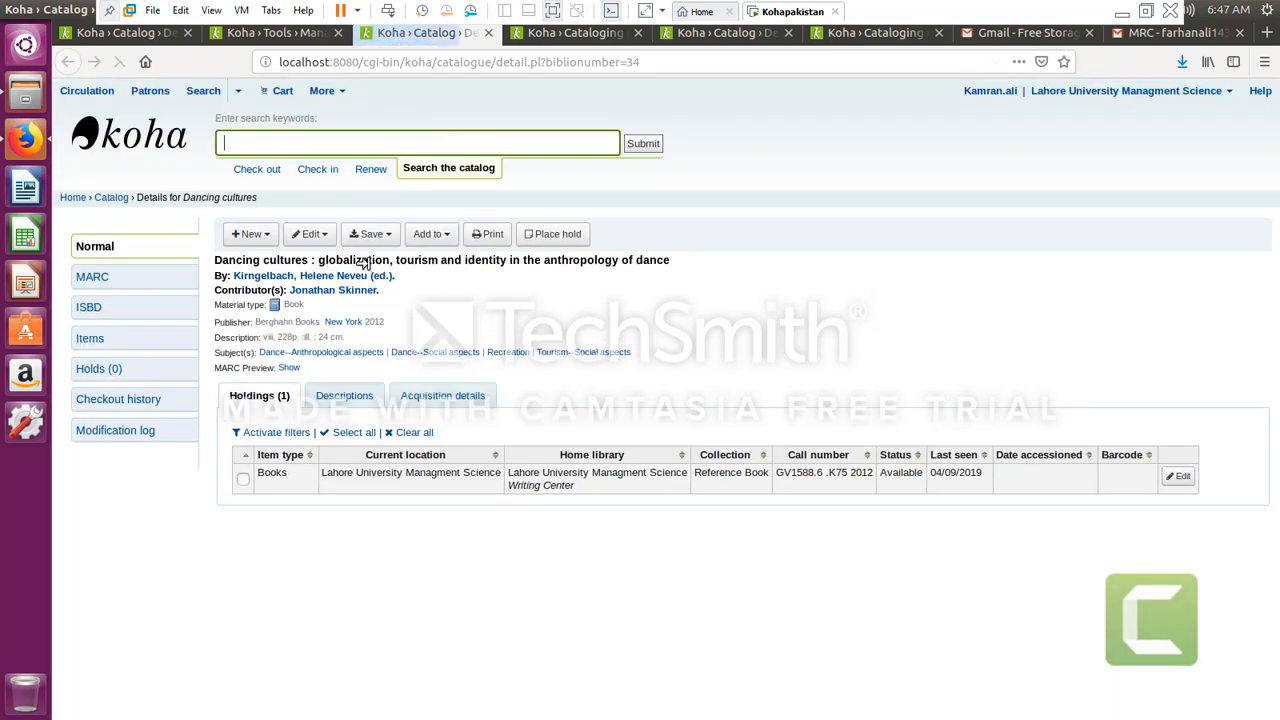
Open the Dancing cultures record for editing and look through its control fields and the personal name main entry
{"action": "left_click", "coordinate": [312, 235]}
{"action": "left_click", "coordinate": [325, 261]}
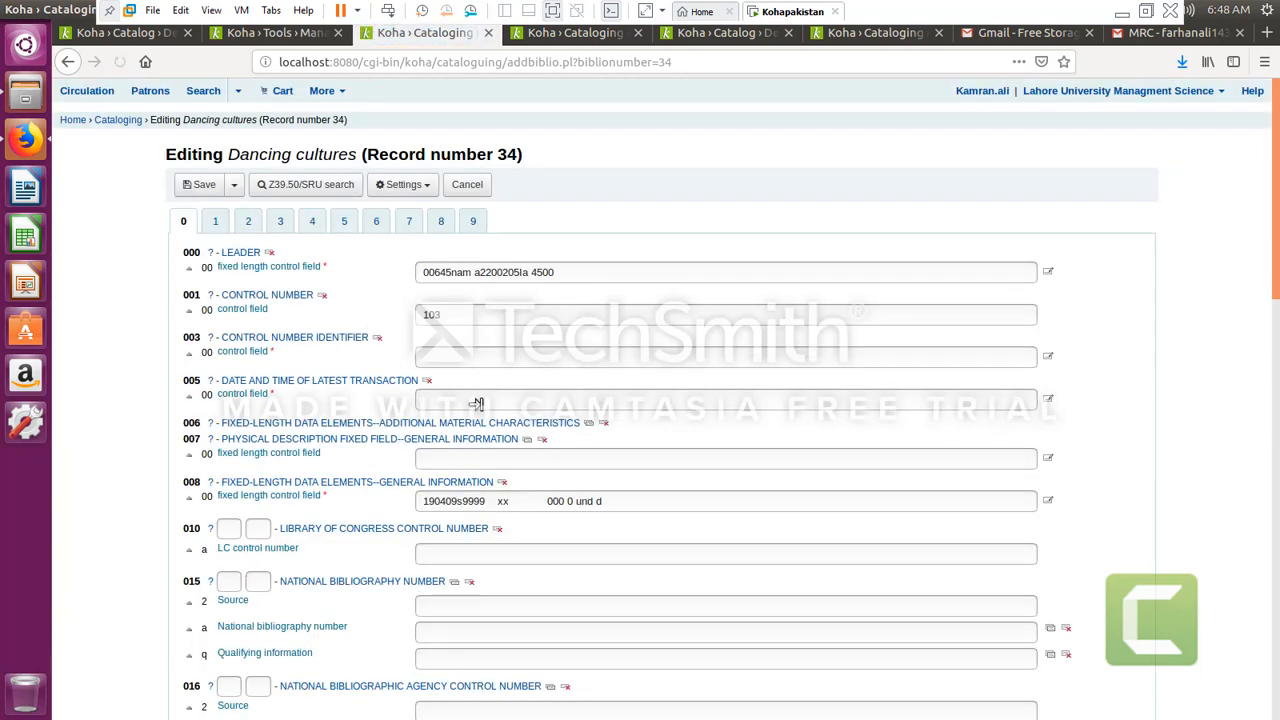
{"action": "scroll", "coordinate": [486, 480], "scroll_direction": "down", "scroll_amount": 5}
{"action": "scroll", "coordinate": [486, 480], "scroll_direction": "down", "scroll_amount": 4}
{"action": "scroll", "coordinate": [351, 380], "scroll_direction": "up", "scroll_amount": 4}
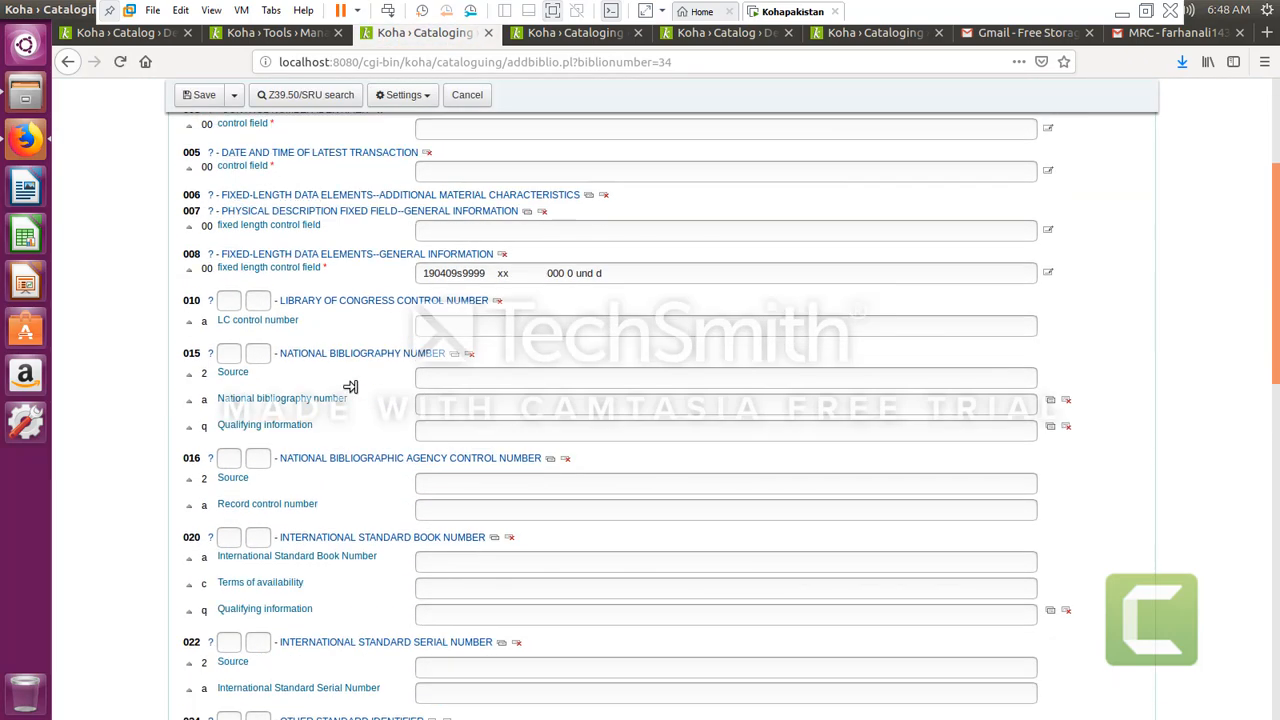
{"action": "scroll", "coordinate": [343, 377], "scroll_direction": "up", "scroll_amount": 5}
{"action": "left_click", "coordinate": [213, 221]}
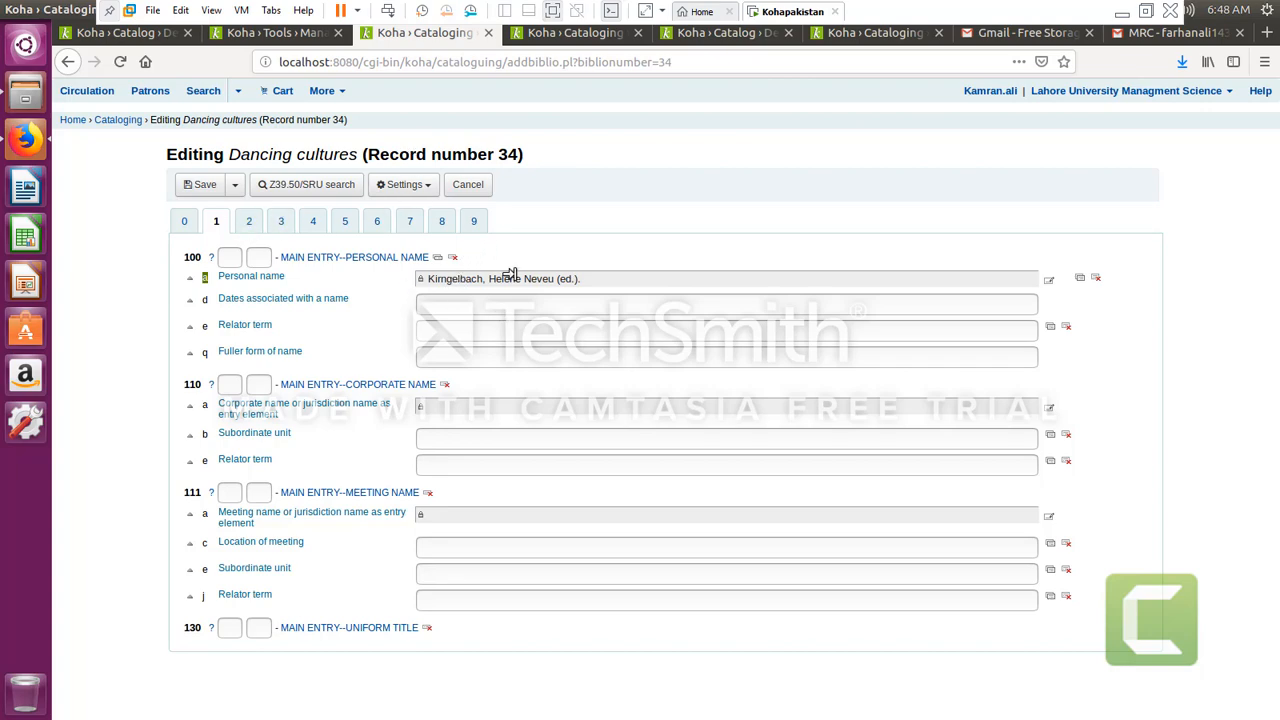
Leave full screen, switch to the Final List workbook and search Sheet2 for "dancing"
{"action": "left_click", "coordinate": [552, 11]}
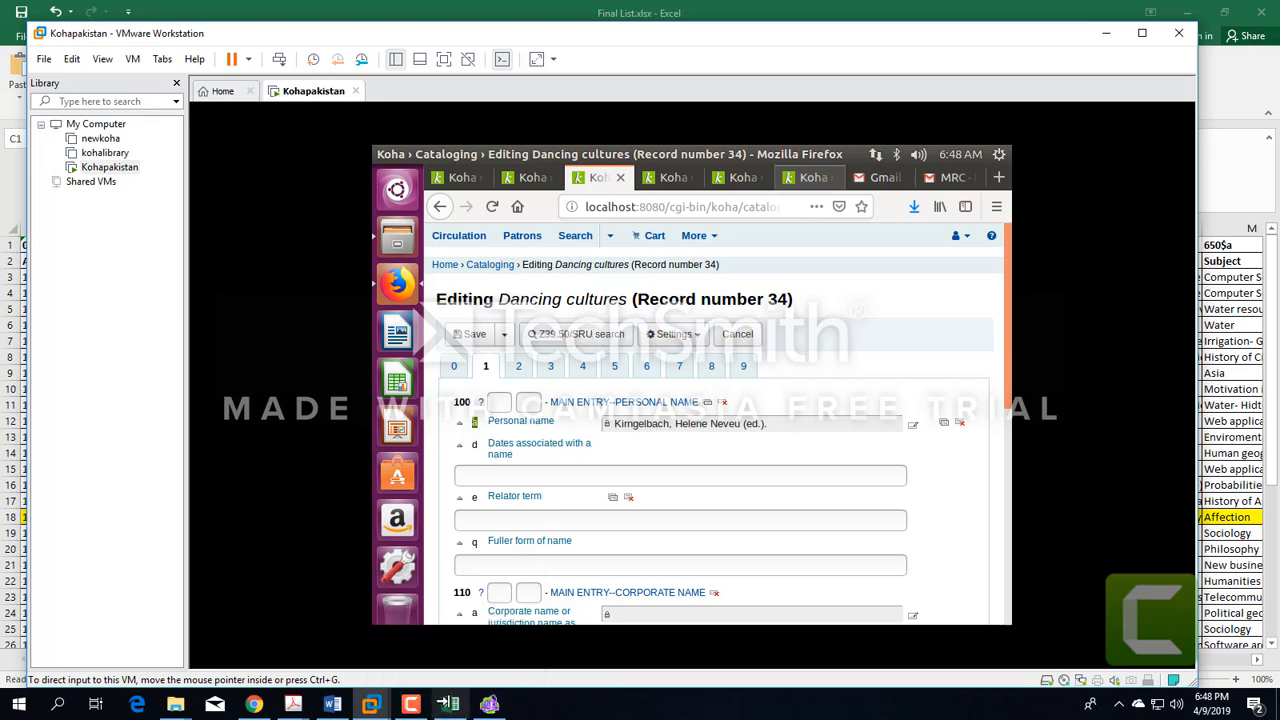
{"action": "left_click", "coordinate": [450, 700]}
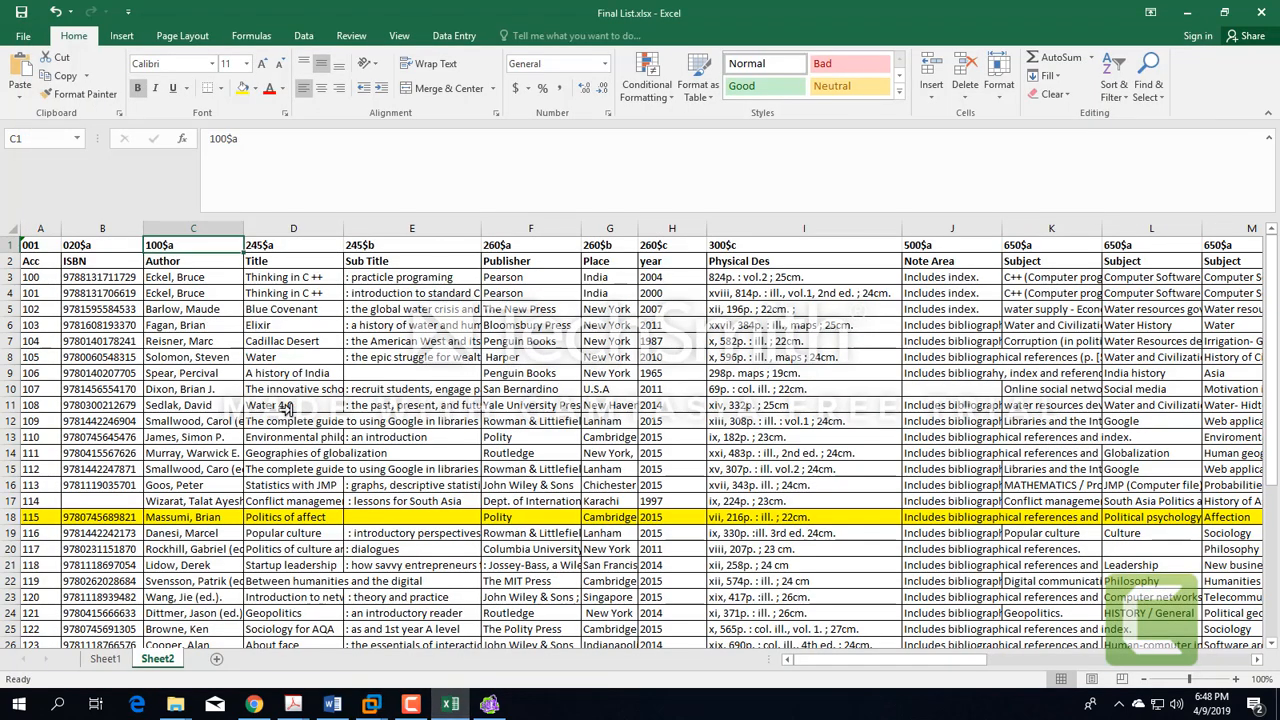
{"action": "key", "text": "ctrl+f"}
{"action": "type", "text": "dancing"}
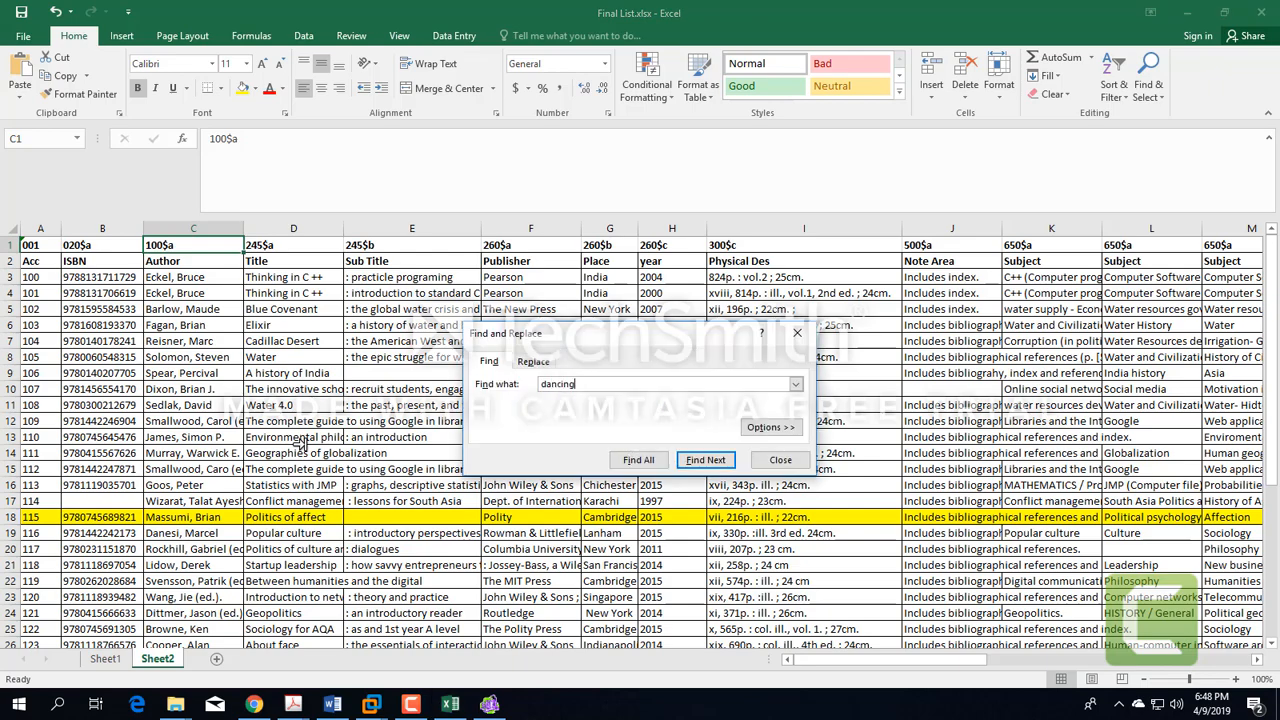
{"action": "key", "text": "Return"}
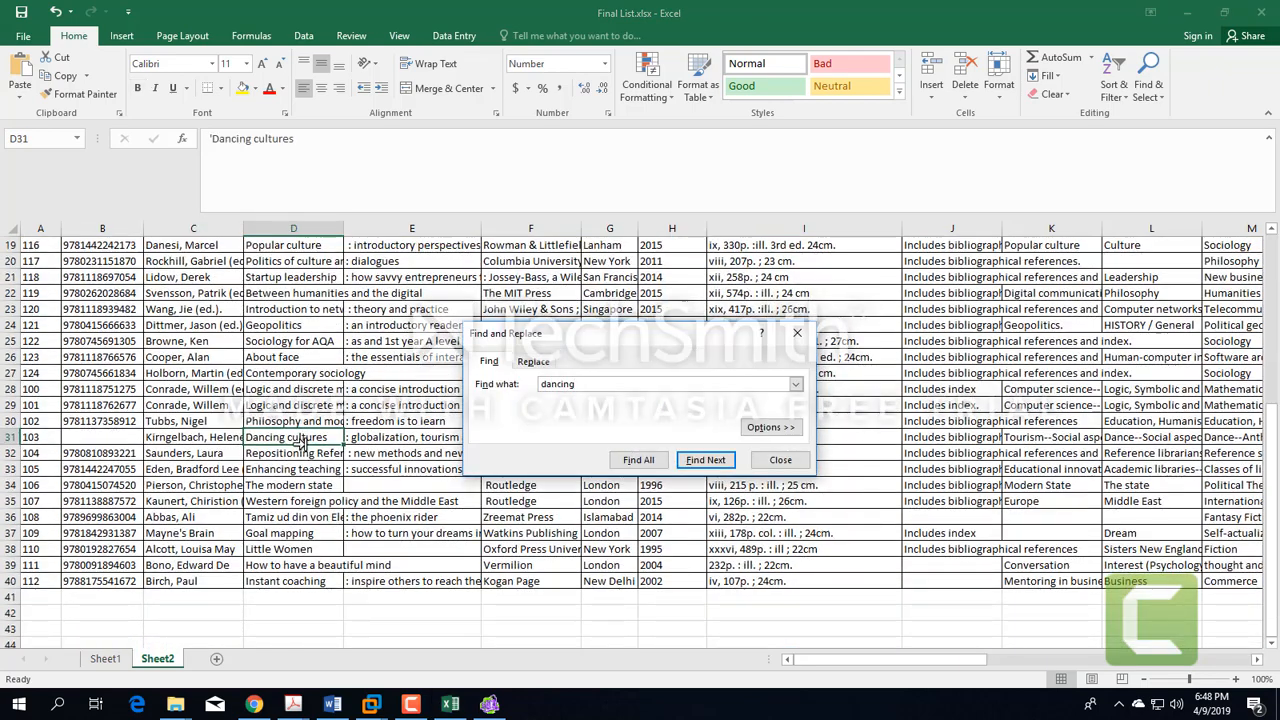
{"action": "key", "text": "Escape"}
{"action": "left_click", "coordinate": [200, 440]}
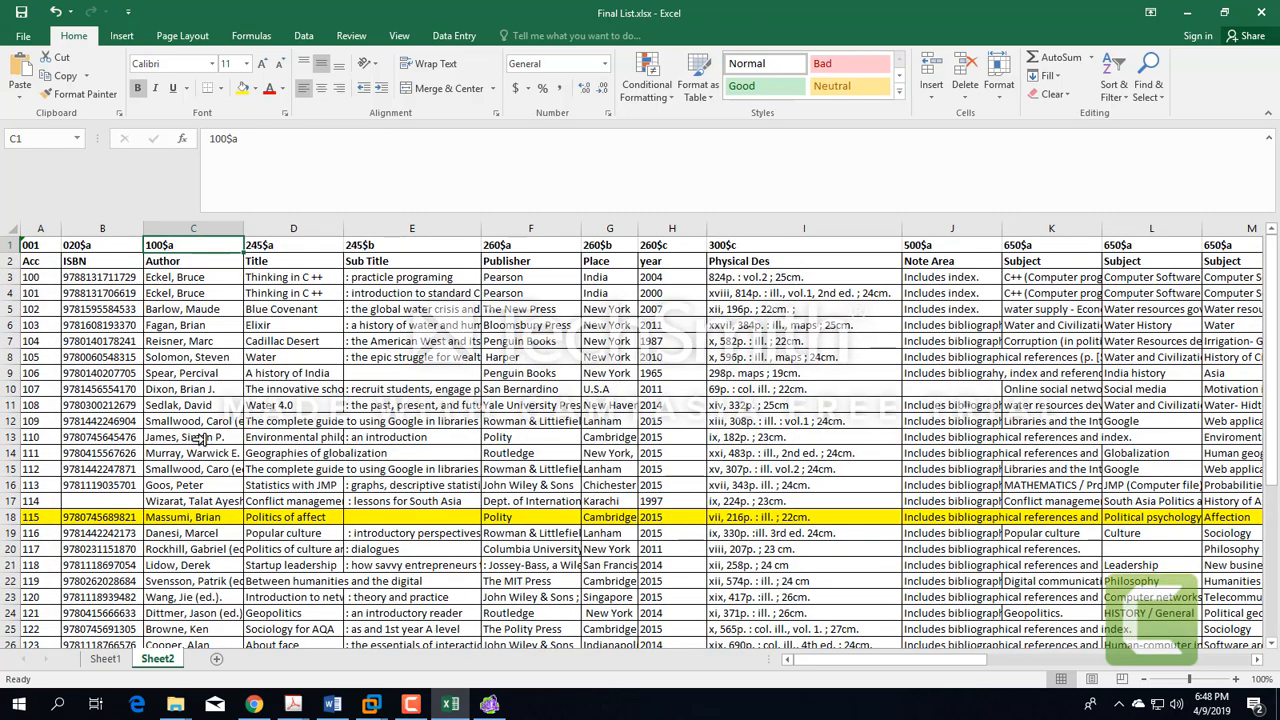
Search Sheet2 for "dancing" again and check the row's author cell against the MARC tag headings
{"action": "key", "text": "Down"}
{"action": "key", "text": "Down"}
{"action": "key", "text": "Down"}
{"action": "key", "text": "Down"}
{"action": "key", "text": "Down"}
{"action": "key", "text": "ctrl+f"}
{"action": "type", "text": "dancing"}
{"action": "key", "text": "Return"}
{"action": "key", "text": "Escape"}
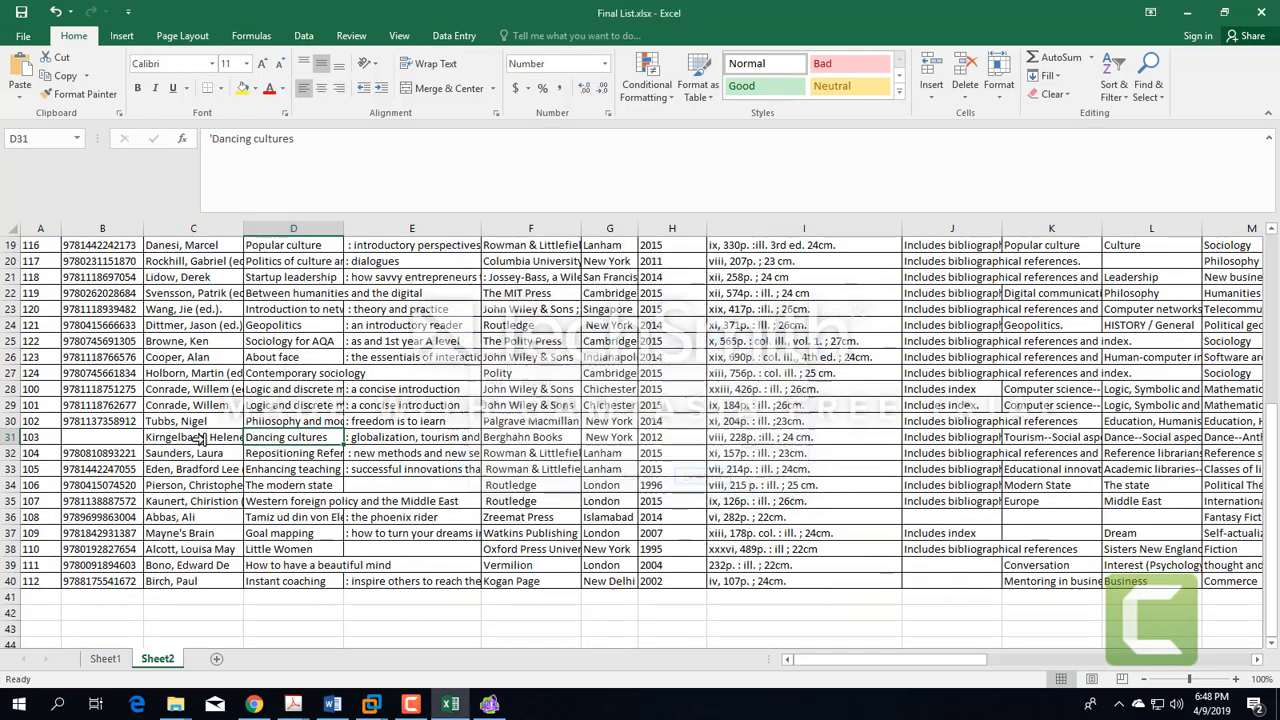
{"action": "left_click", "coordinate": [183, 437]}
{"action": "scroll", "coordinate": [178, 330], "scroll_direction": "up", "scroll_amount": 6}
Switch back to Koha and check the title statement field 245 of the Dancing cultures record
{"action": "key", "text": "alt+Tab"}
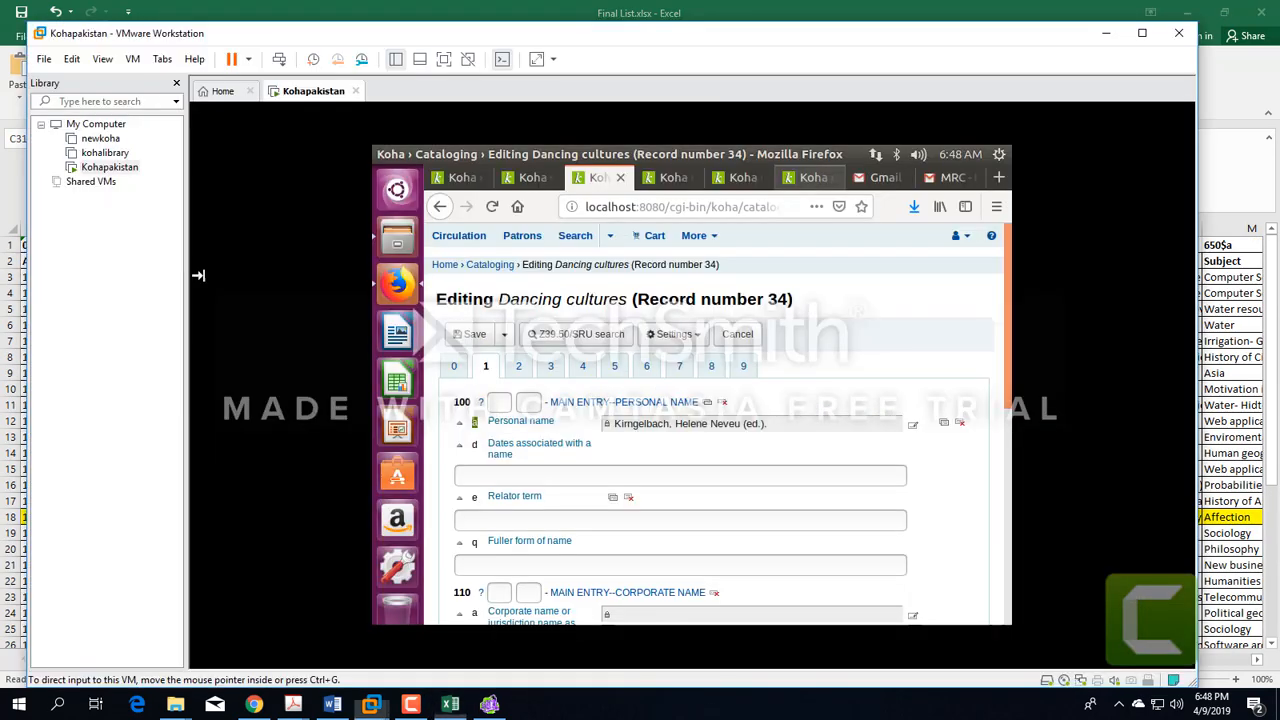
{"action": "left_click", "coordinate": [519, 366]}
{"action": "scroll", "coordinate": [525, 425], "scroll_direction": "down", "scroll_amount": 1}
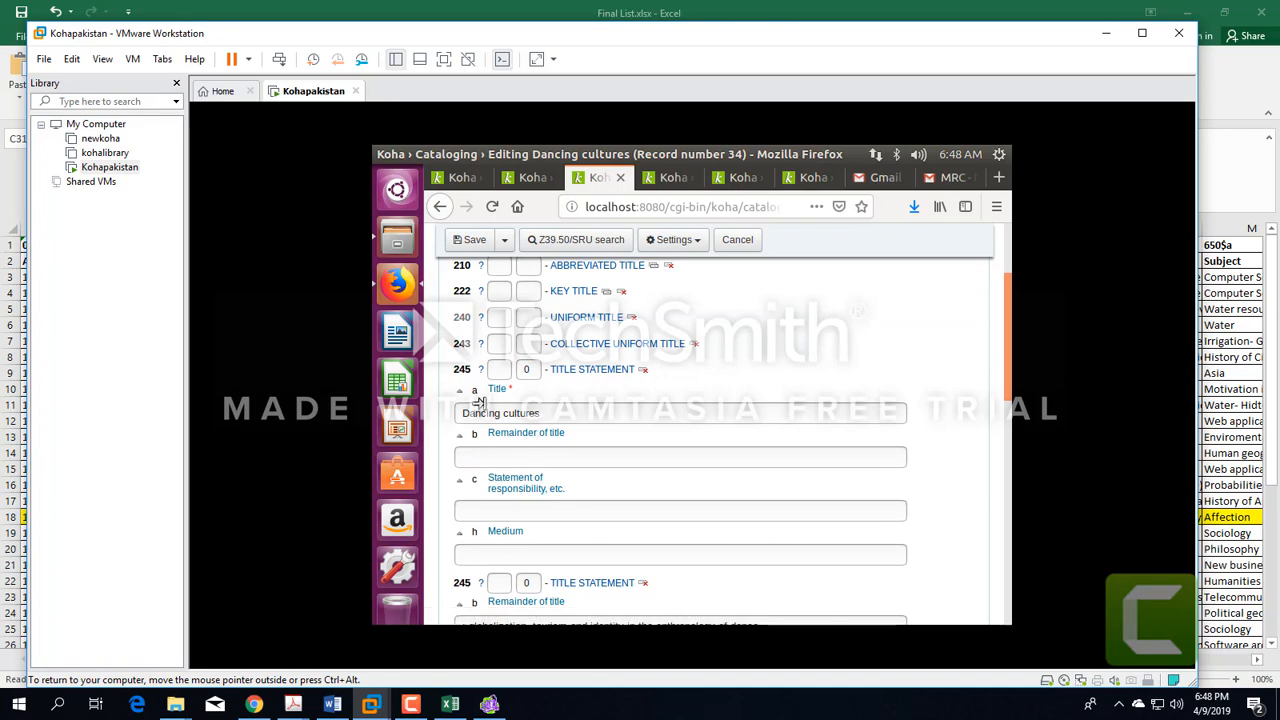
Return to the Final List workbook, find the "dancing" row and highlight the entire row in yellow
{"action": "key", "text": "alt+Tab"}
{"action": "left_click", "coordinate": [252, 14]}
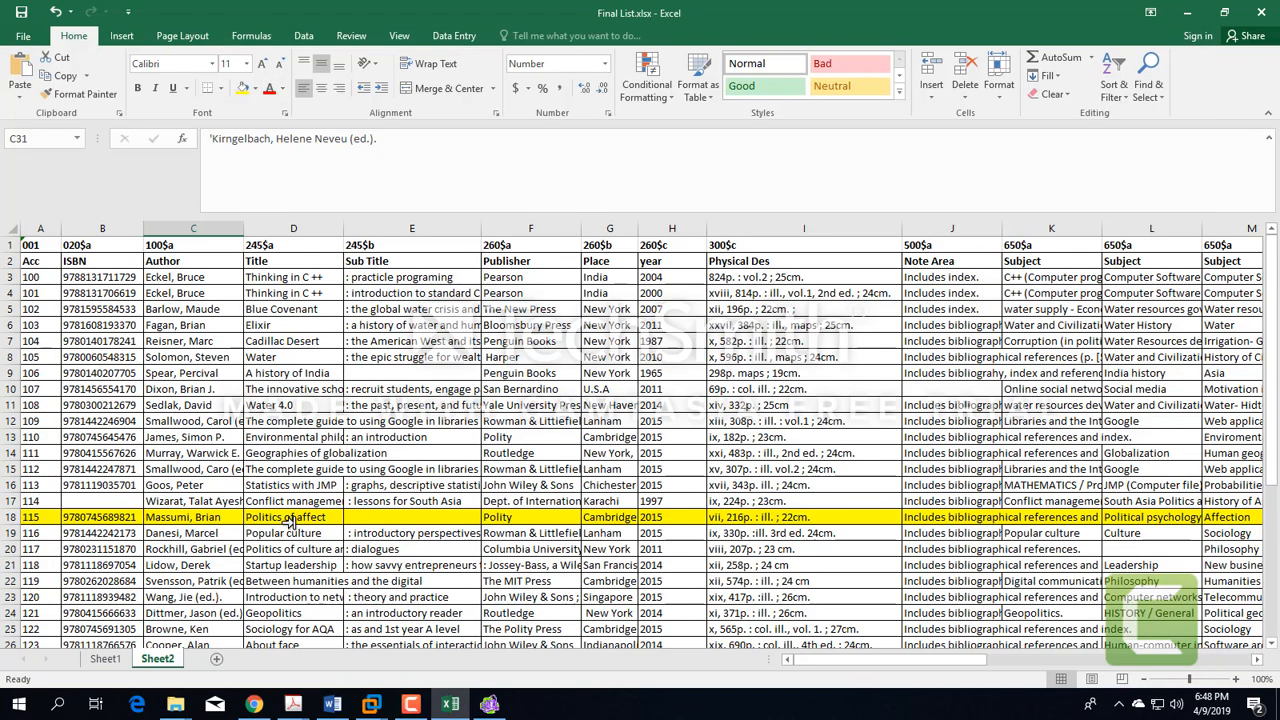
{"action": "key", "text": "ctrl+f"}
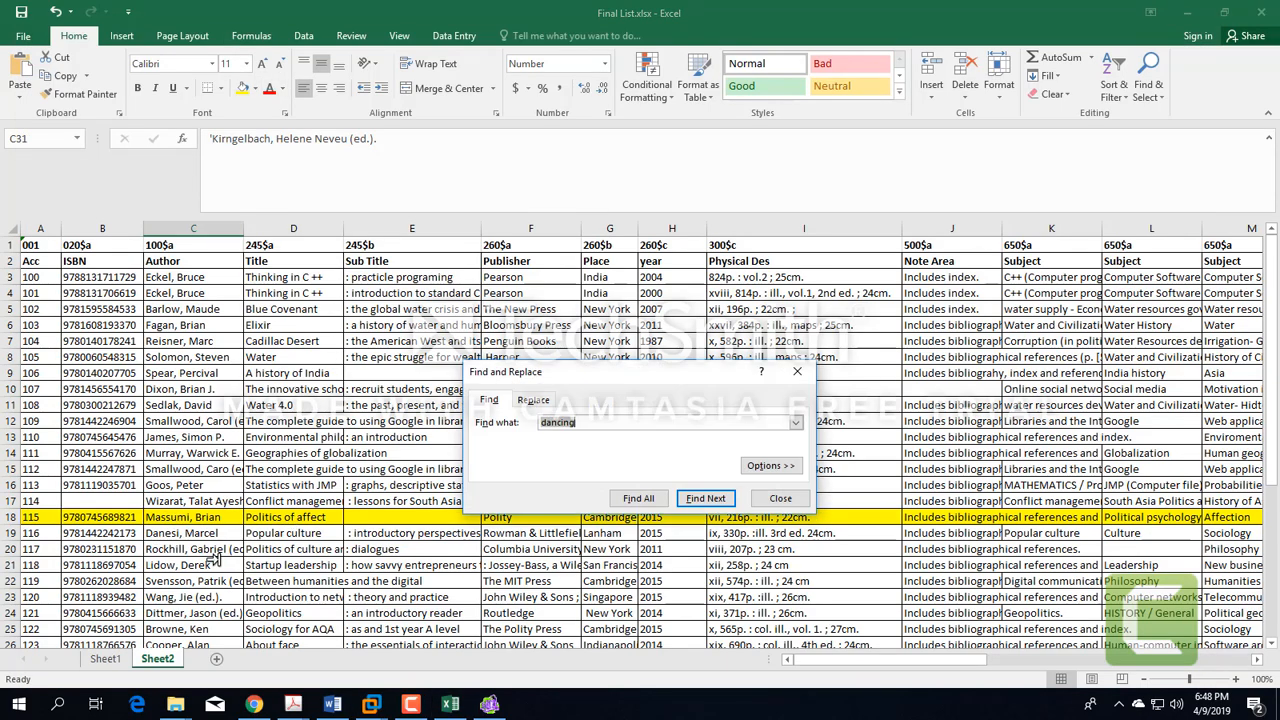
{"action": "key", "text": "Return"}
{"action": "key", "text": "Escape"}
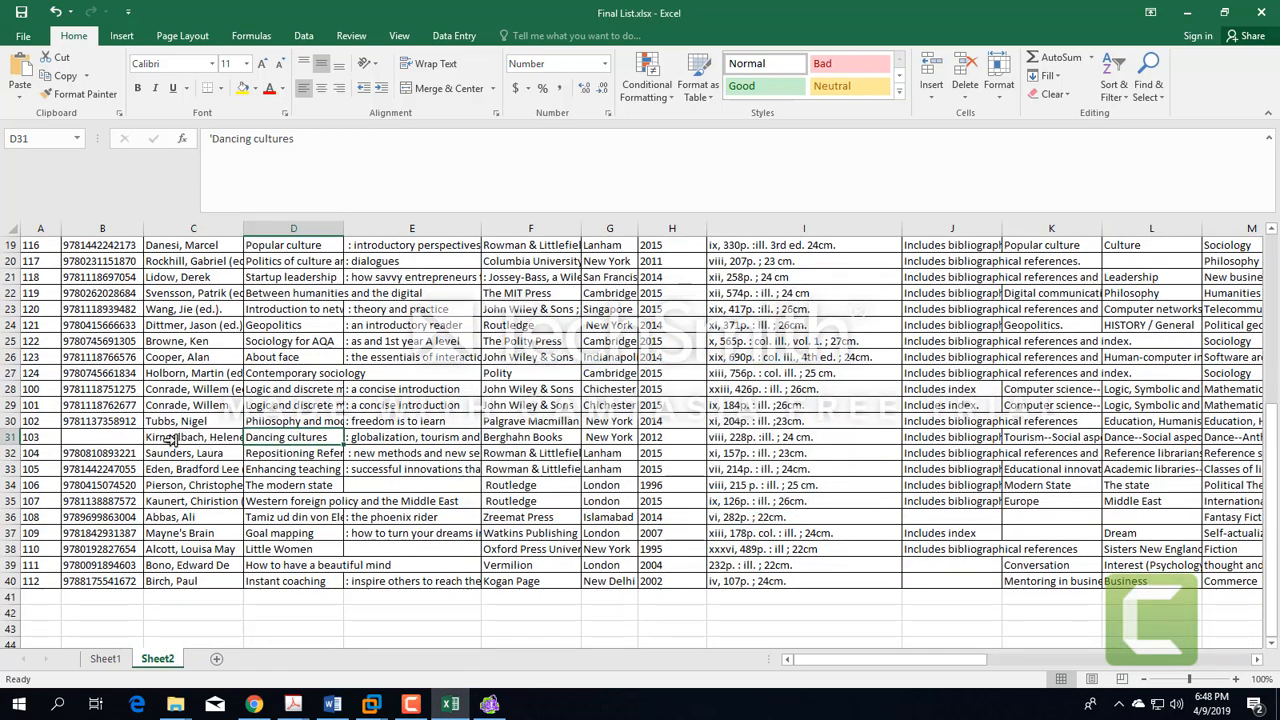
{"action": "left_click", "coordinate": [176, 437]}
{"action": "left_click", "coordinate": [20, 437]}
{"action": "left_click", "coordinate": [242, 88]}
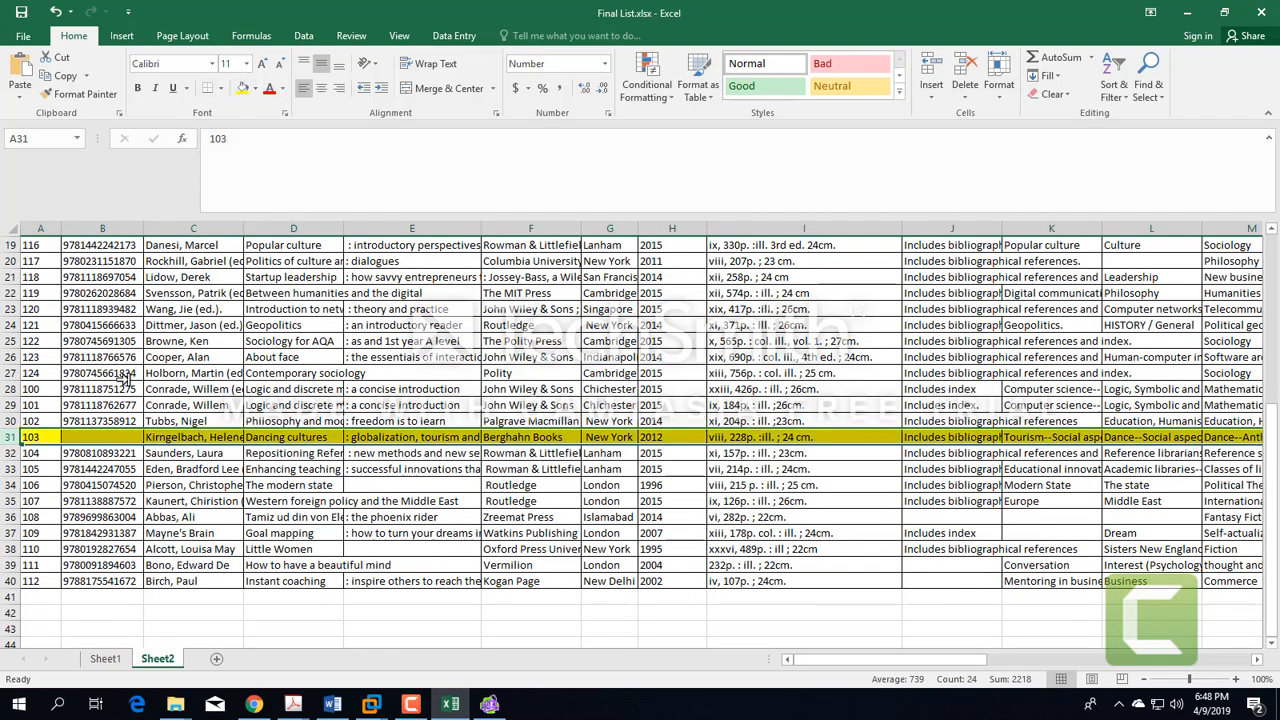
{"action": "left_click", "coordinate": [89, 439]}
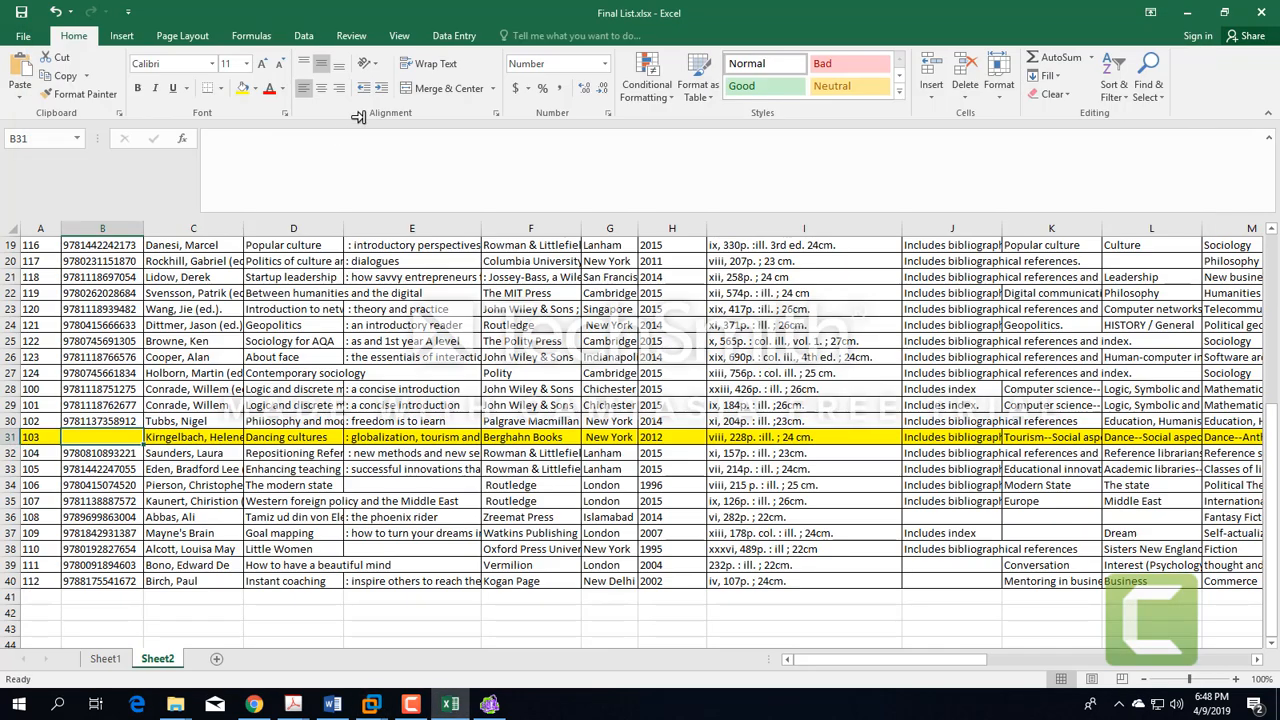
Switch back to the Koha record editor and check the ISBN field 020 and the control number field 001
{"action": "left_click", "coordinate": [254, 704]}
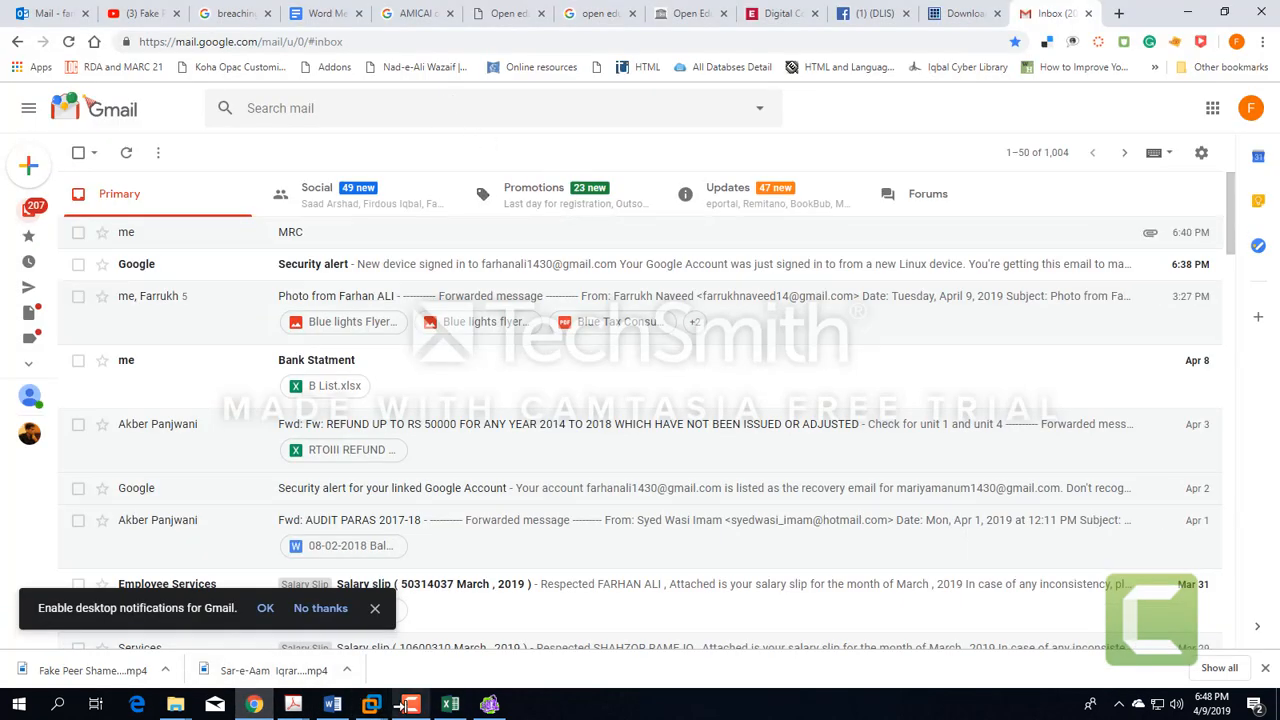
{"action": "left_click", "coordinate": [450, 704]}
{"action": "left_click", "coordinate": [438, 640]}
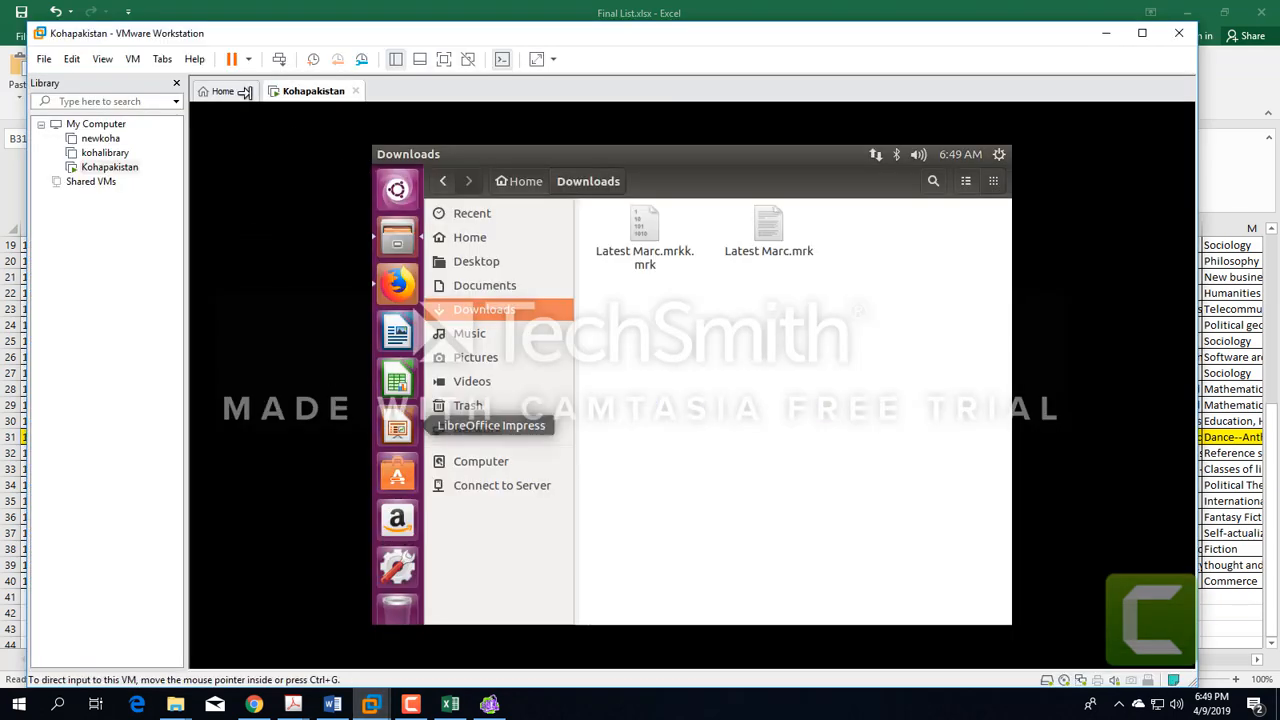
{"action": "key", "text": "alt+Tab"}
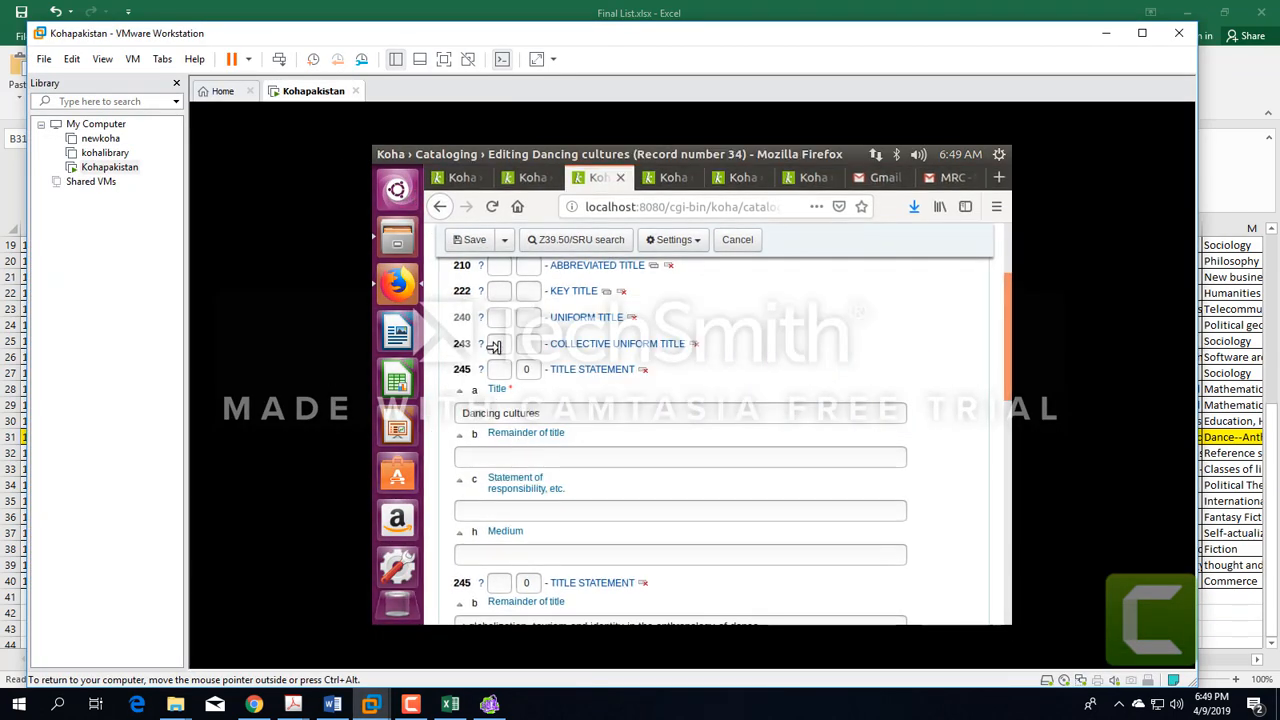
{"action": "scroll", "coordinate": [500, 374], "scroll_direction": "up", "scroll_amount": 5}
{"action": "left_click", "coordinate": [456, 366]}
{"action": "scroll", "coordinate": [537, 467], "scroll_direction": "down", "scroll_amount": 10}
{"action": "scroll", "coordinate": [480, 487], "scroll_direction": "down", "scroll_amount": 3}
{"action": "left_click", "coordinate": [497, 462]}
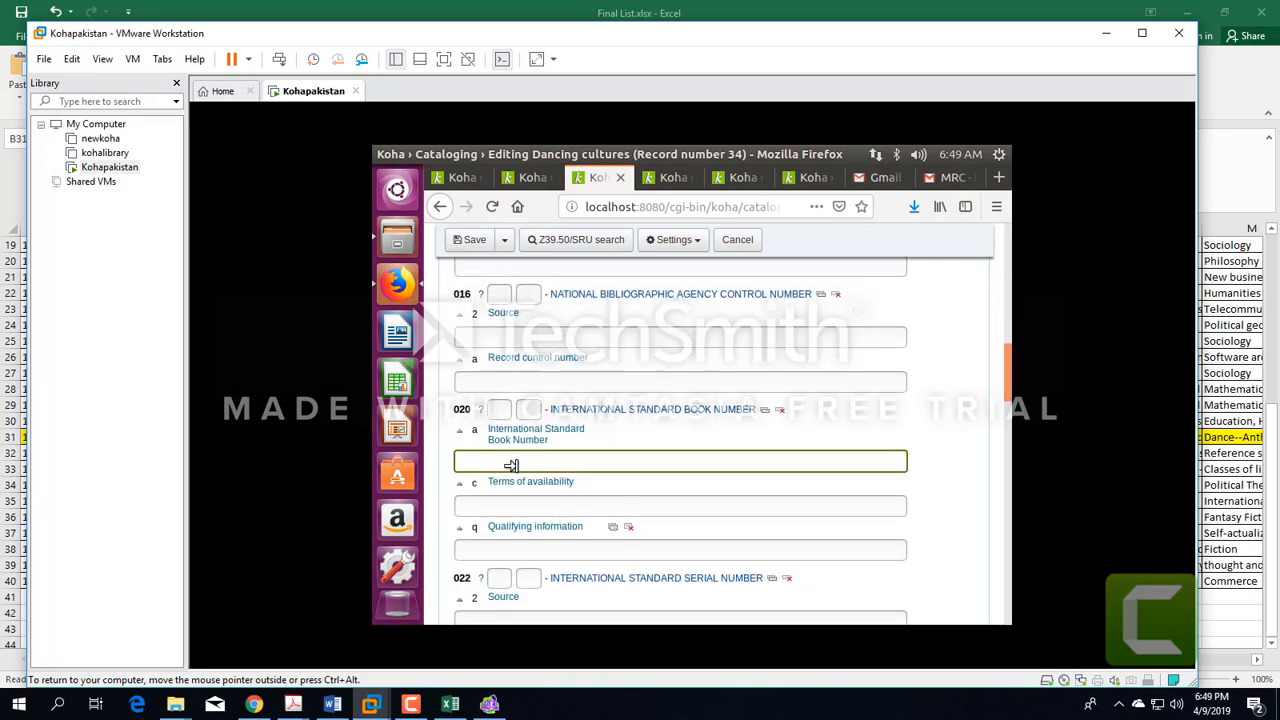
{"action": "scroll", "coordinate": [530, 420], "scroll_direction": "up", "scroll_amount": 8}
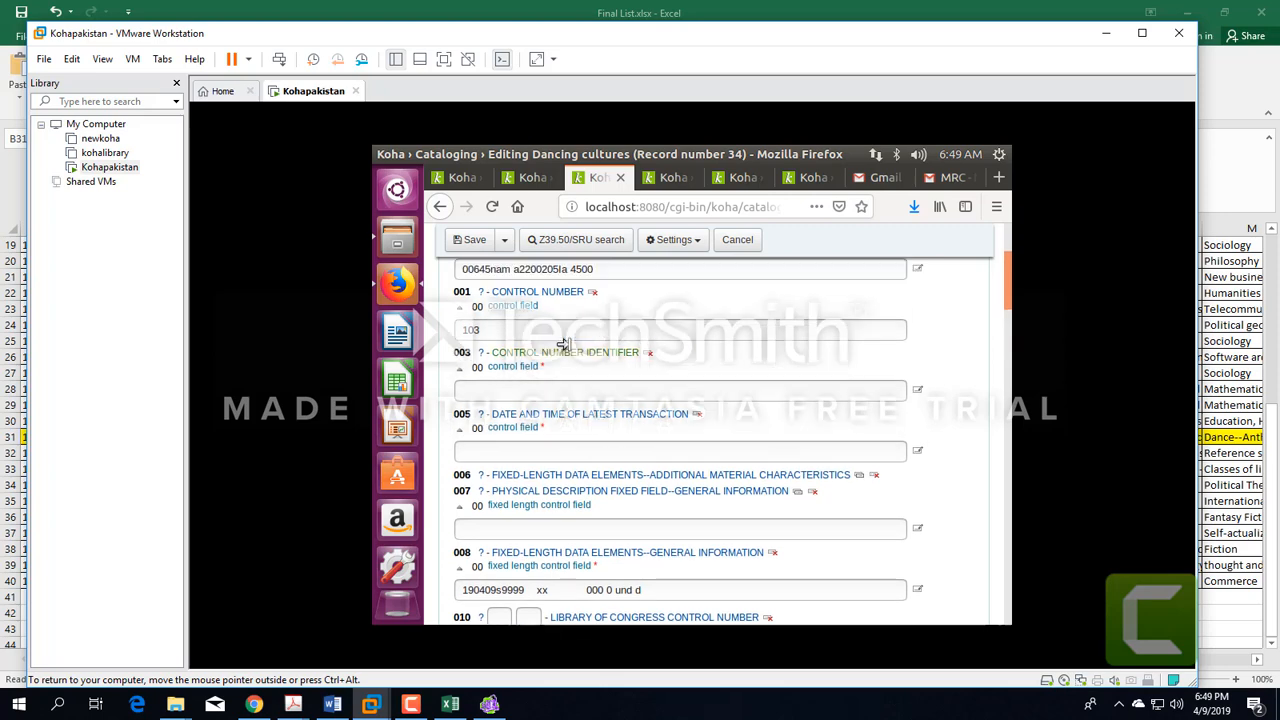
Look through the record's 5XX and 6XX fields and examine the general note in field 500
{"action": "scroll", "coordinate": [563, 344], "scroll_direction": "up", "scroll_amount": 4}
{"action": "left_click", "coordinate": [608, 369]}
{"action": "left_click", "coordinate": [640, 368]}
{"action": "left_click", "coordinate": [604, 367]}
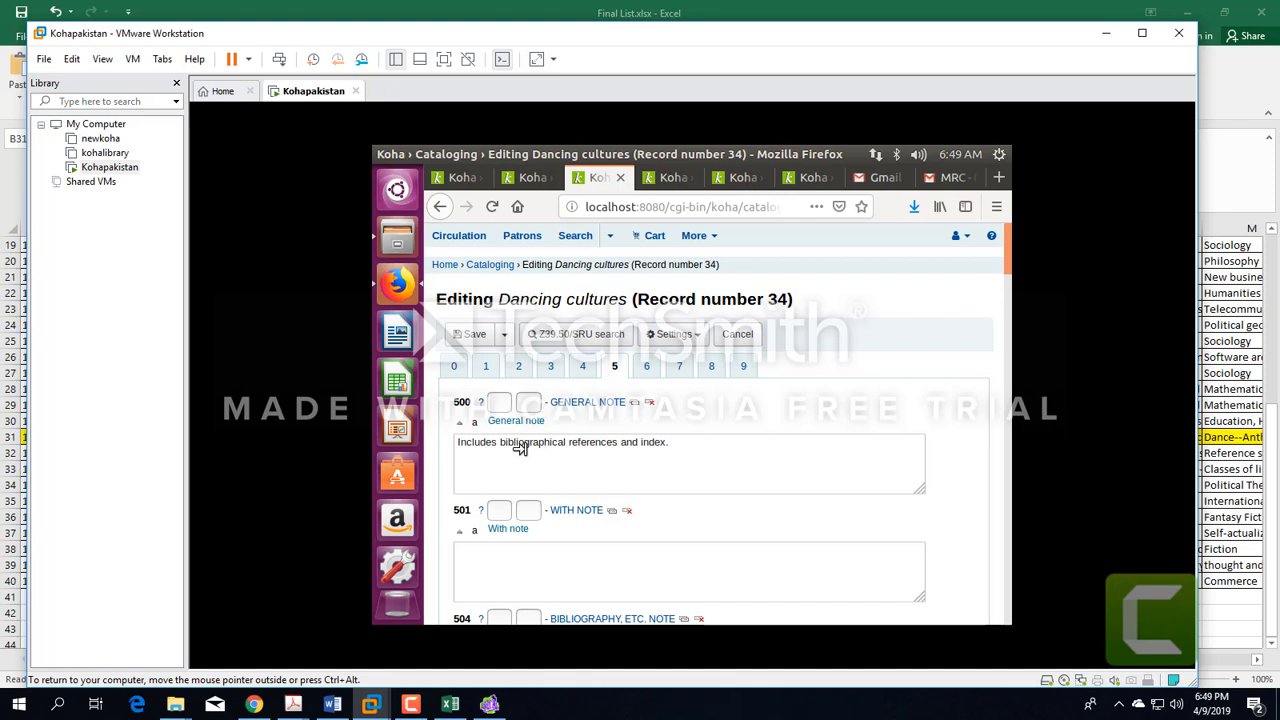
{"action": "left_click", "coordinate": [410, 704]}
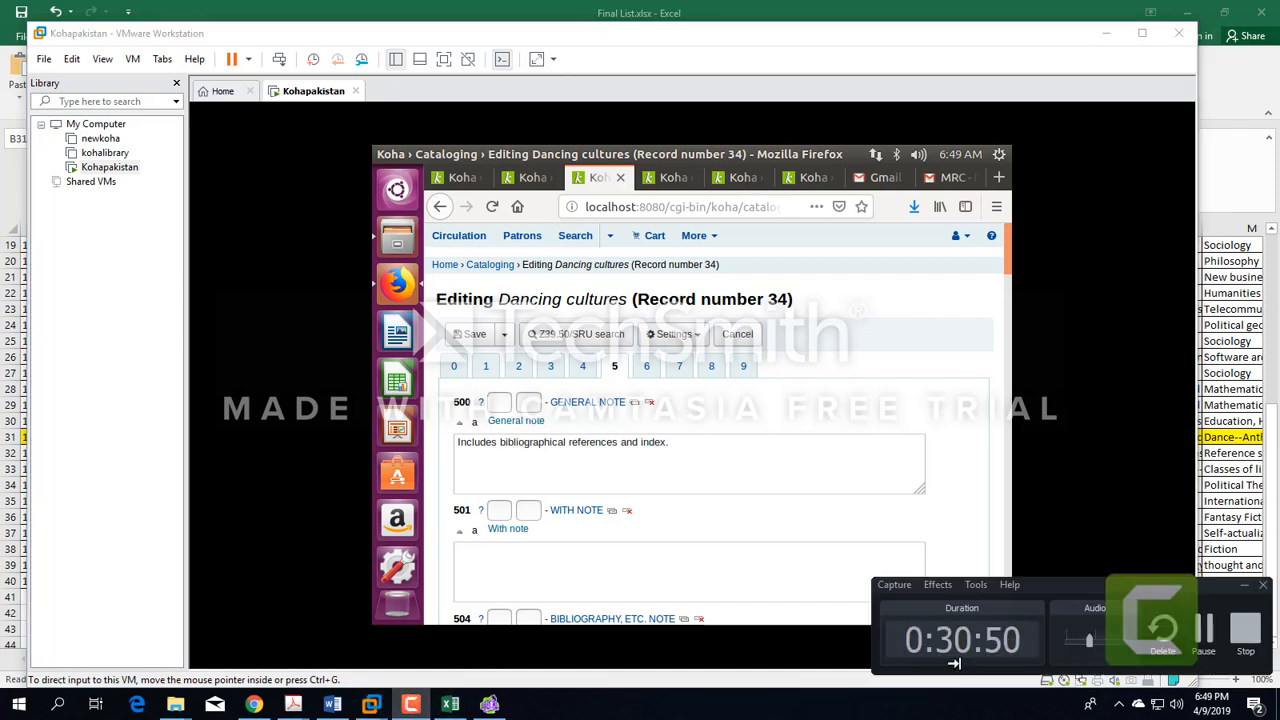